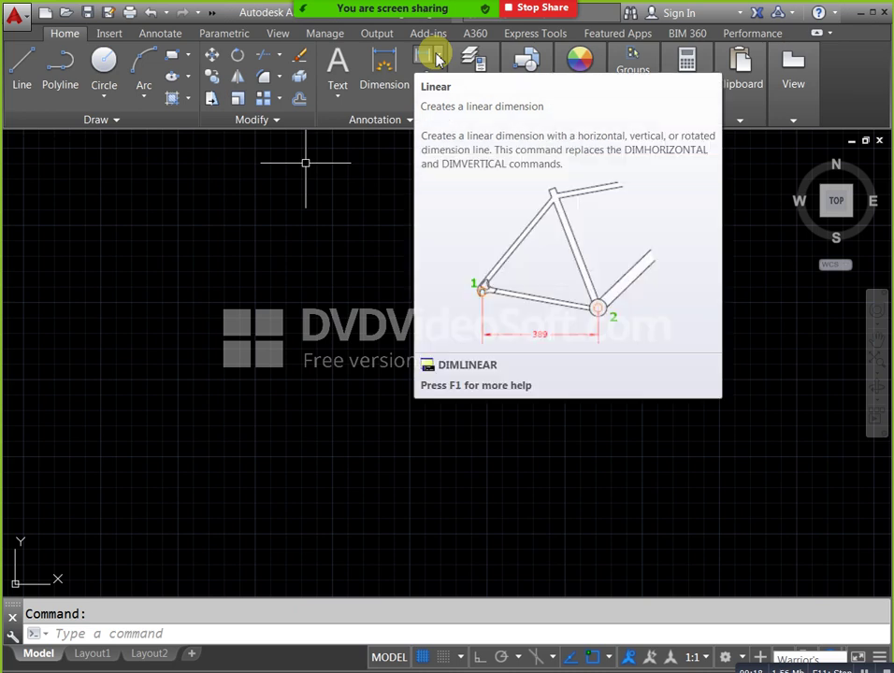
{"action": "left_click", "coordinate": [436, 58]}
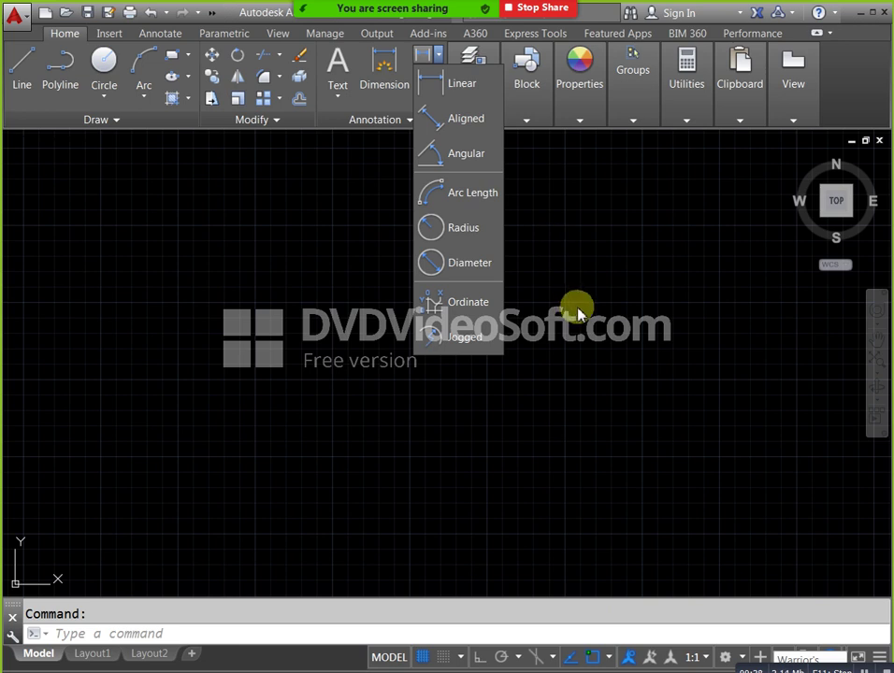
{"action": "key", "text": "Escape"}
{"action": "key", "text": "Escape"}
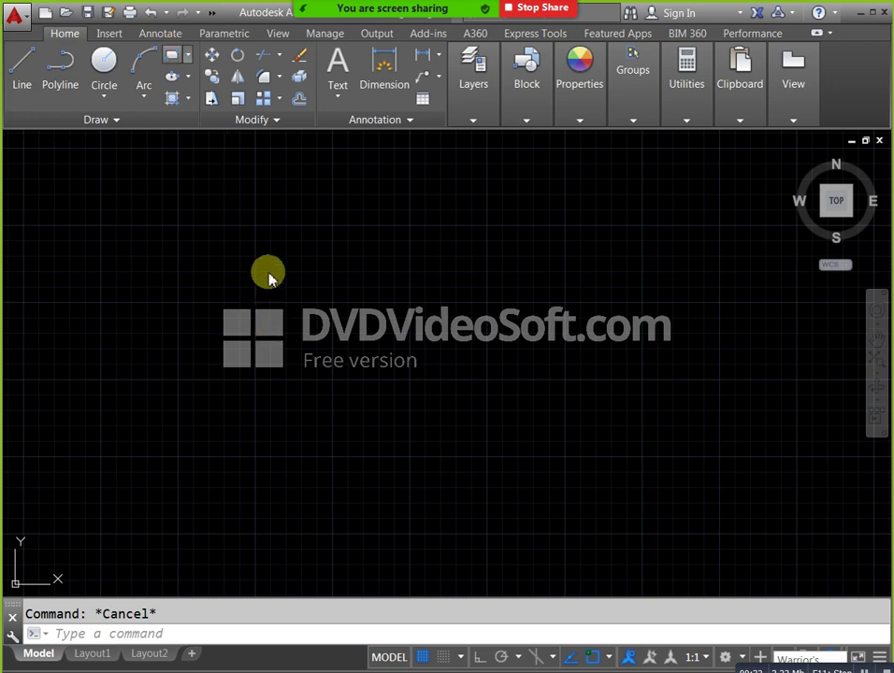
- Draw a wide rectangle in the middle of the empty drawing area
{"action": "left_click", "coordinate": [171, 54]}
{"action": "left_click", "coordinate": [269, 271]}
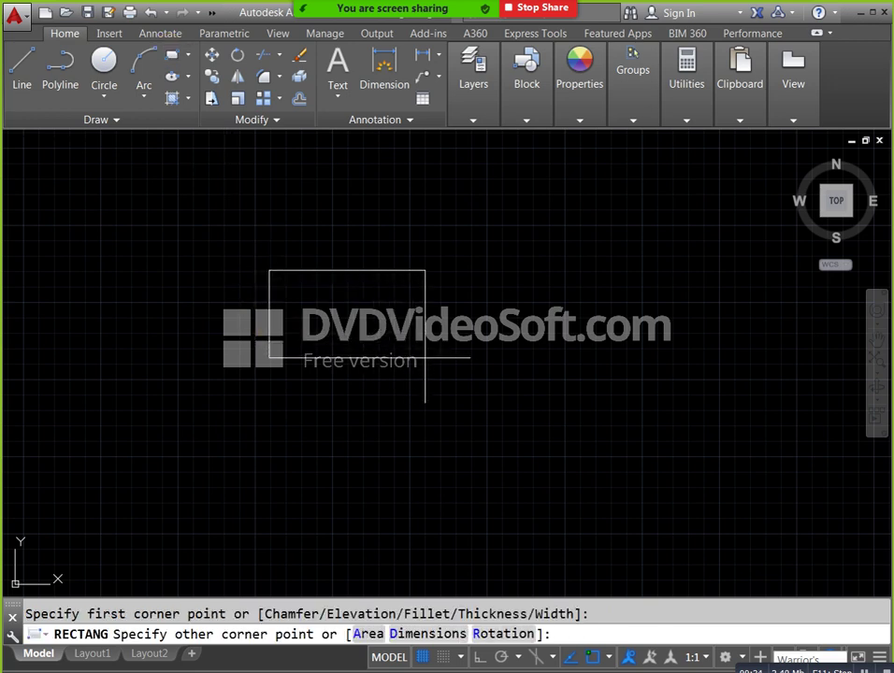
{"action": "left_click", "coordinate": [477, 352]}
{"action": "middle_click_drag", "start_coordinate": [533, 324], "coordinate": [528, 346]}
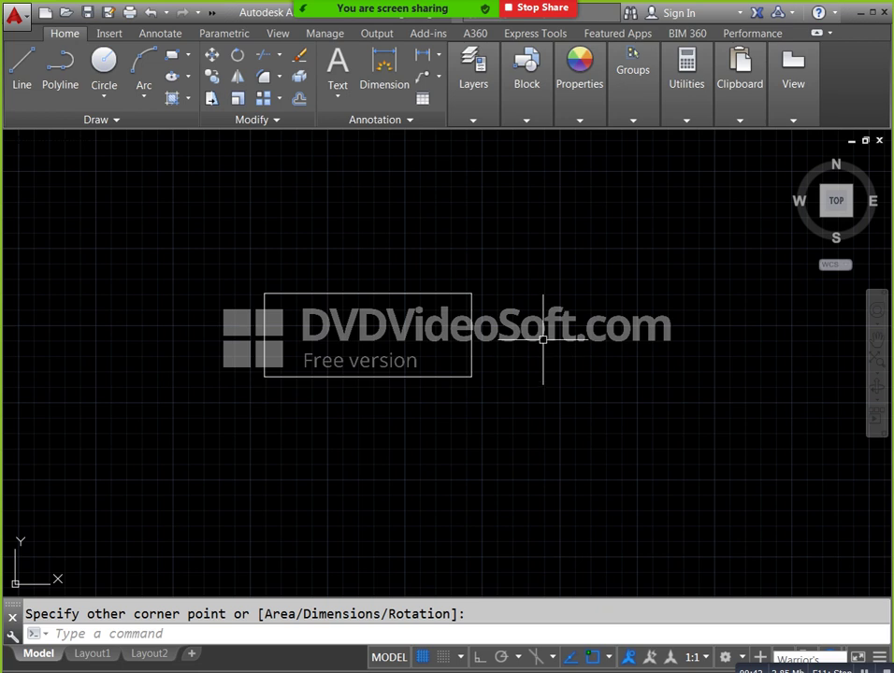
{"action": "middle_click_drag", "start_coordinate": [479, 252], "coordinate": [498, 278]}
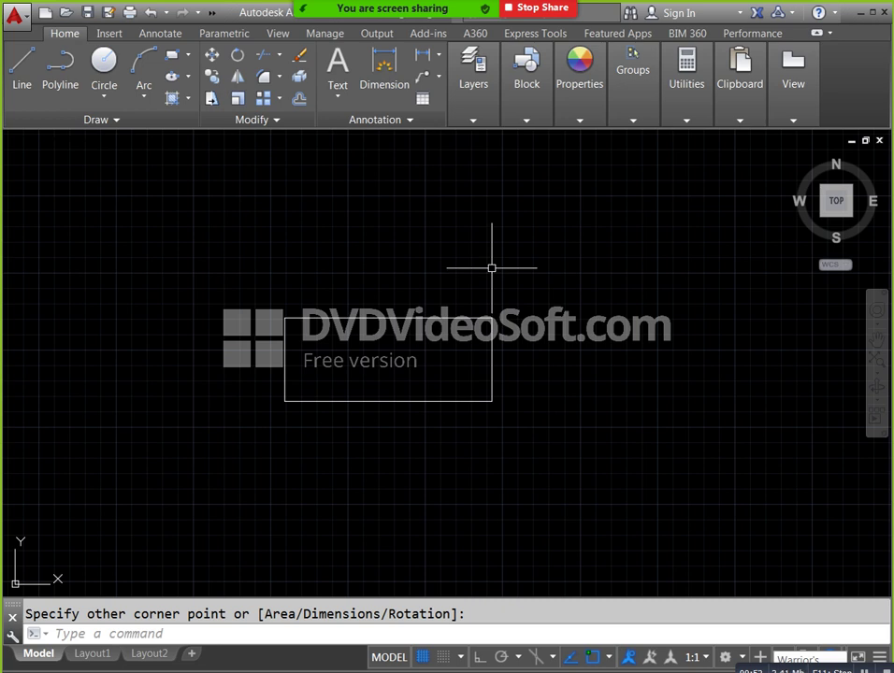
- Draw a quick leader upward from the left part of the rectangle's upper edge, using Ortho for its last segment and the default text width
{"action": "type", "text": "le"}
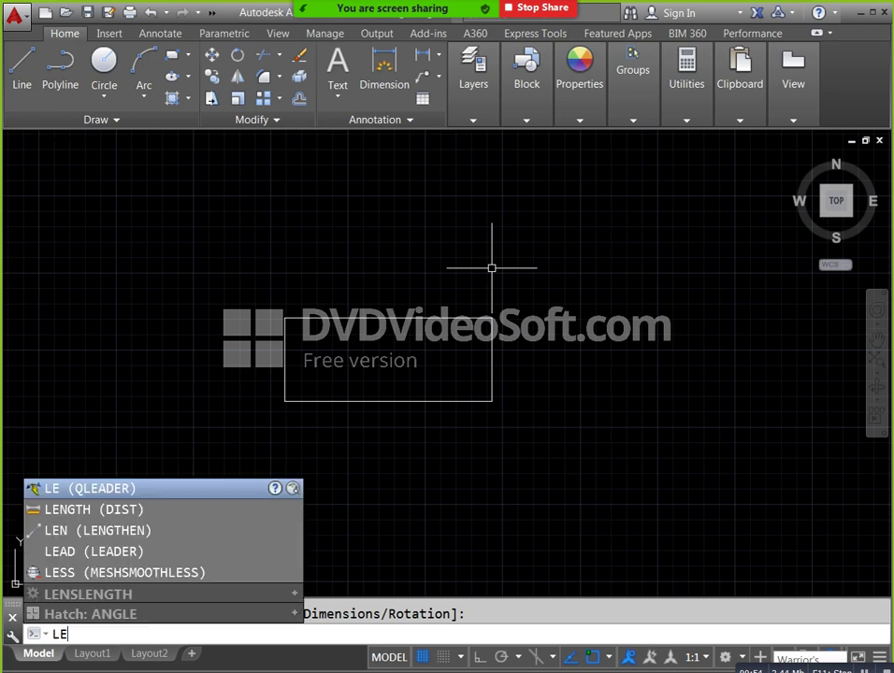
{"action": "key", "text": "Return"}
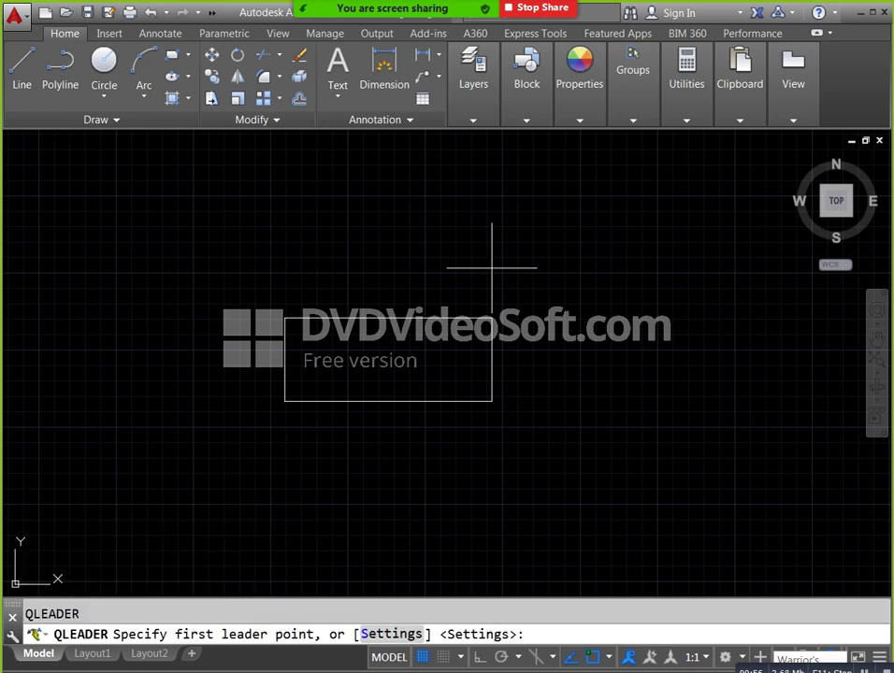
{"action": "left_click", "coordinate": [343, 318]}
{"action": "scroll", "coordinate": [357, 288], "scroll_direction": "up", "scroll_amount": 4}
{"action": "scroll", "coordinate": [353, 295], "scroll_direction": "up", "scroll_amount": 2}
{"action": "scroll", "coordinate": [301, 273], "scroll_direction": "down", "scroll_amount": 4}
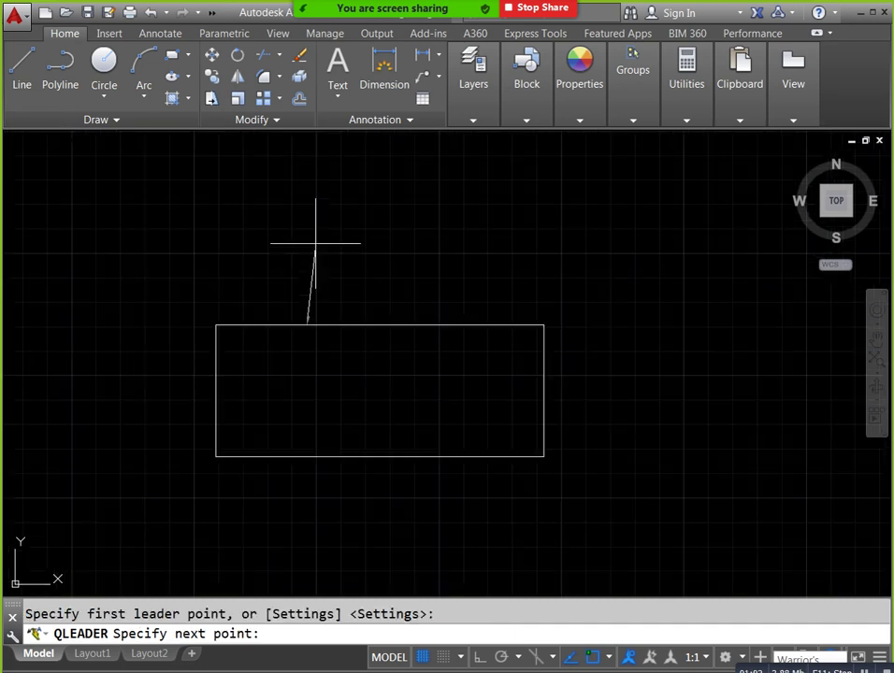
{"action": "left_click", "coordinate": [309, 271]}
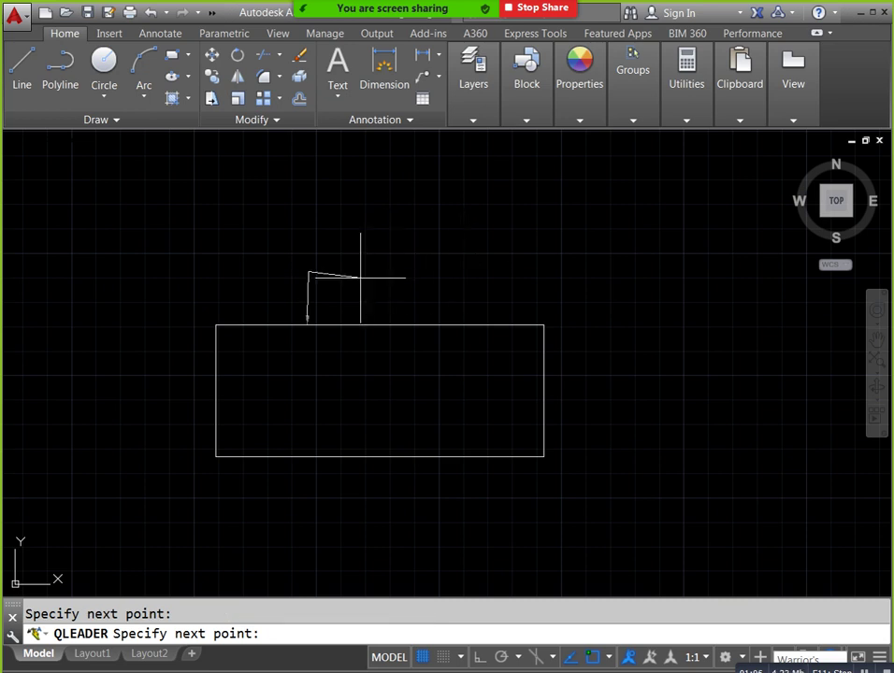
{"action": "key", "text": "F8"}
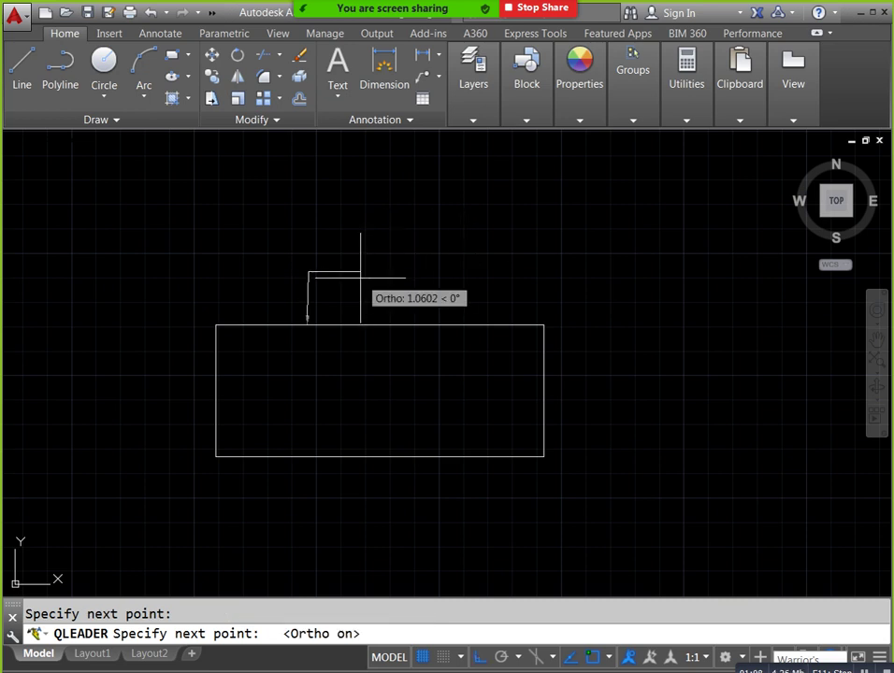
{"action": "left_click", "coordinate": [320, 245]}
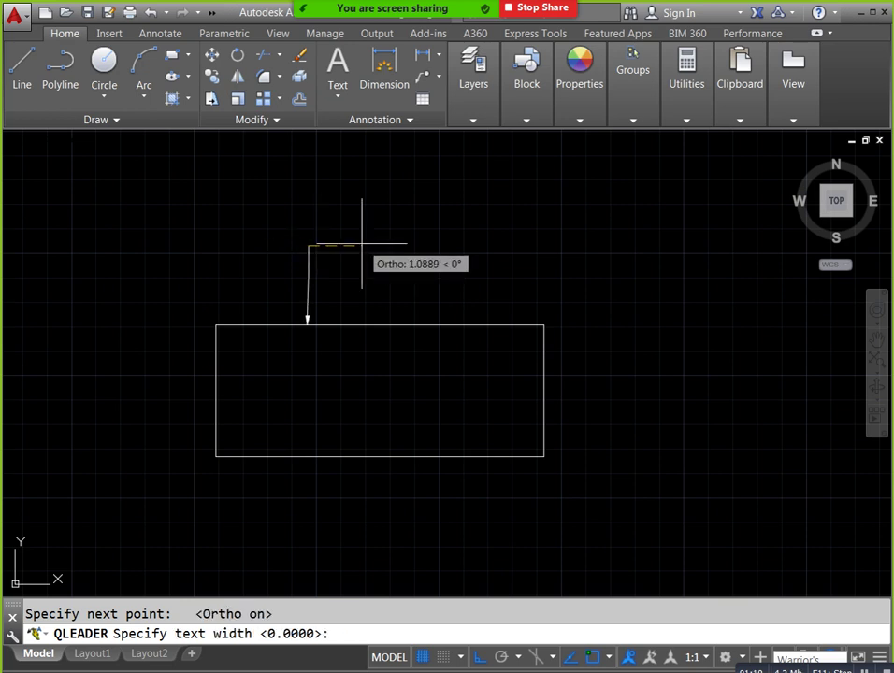
{"action": "key", "text": "Return"}
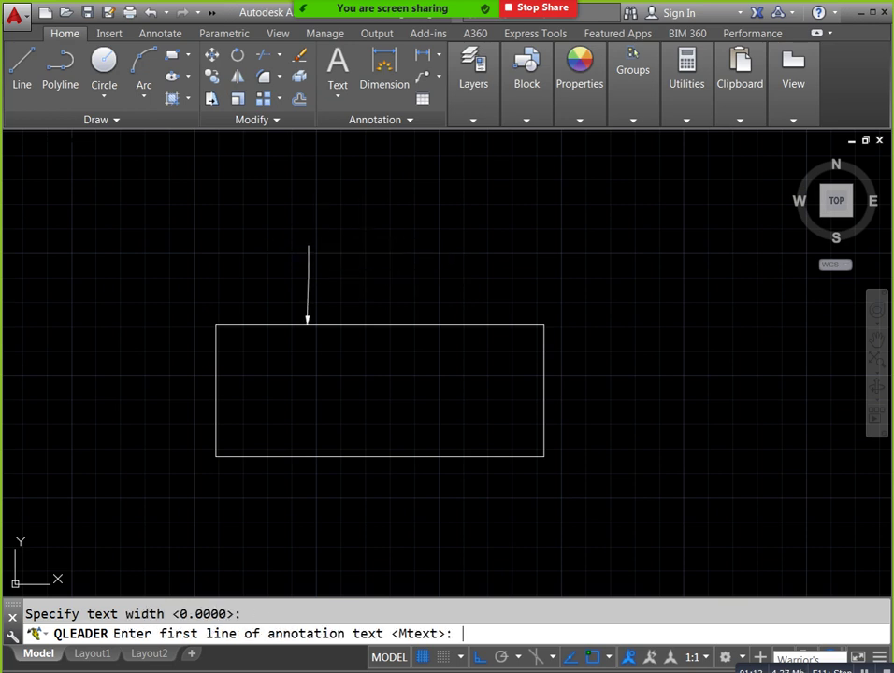
- Enter 500x300 as the leader's single-line annotation text and finish the leader
{"action": "type", "text": "300"}
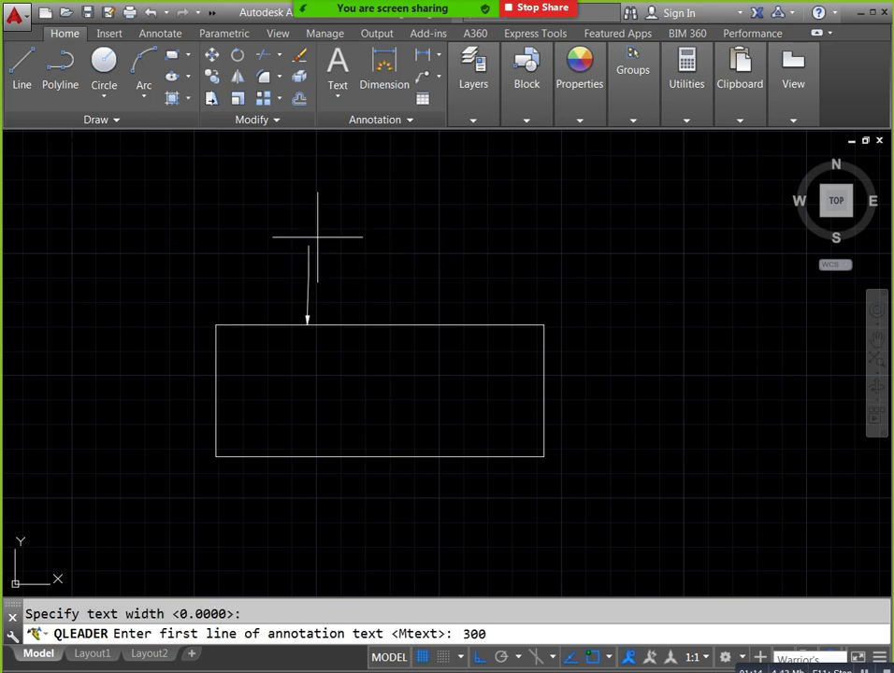
{"action": "type", "text": "x500"}
{"action": "key", "text": "BackSpace"}
{"action": "key", "text": "BackSpace"}
{"action": "key", "text": "BackSpace"}
{"action": "key", "text": "BackSpace"}
{"action": "key", "text": "BackSpace"}
{"action": "key", "text": "BackSpace"}
{"action": "key", "text": "BackSpace"}
{"action": "type", "text": "500x300"}
{"action": "key", "text": "Return"}
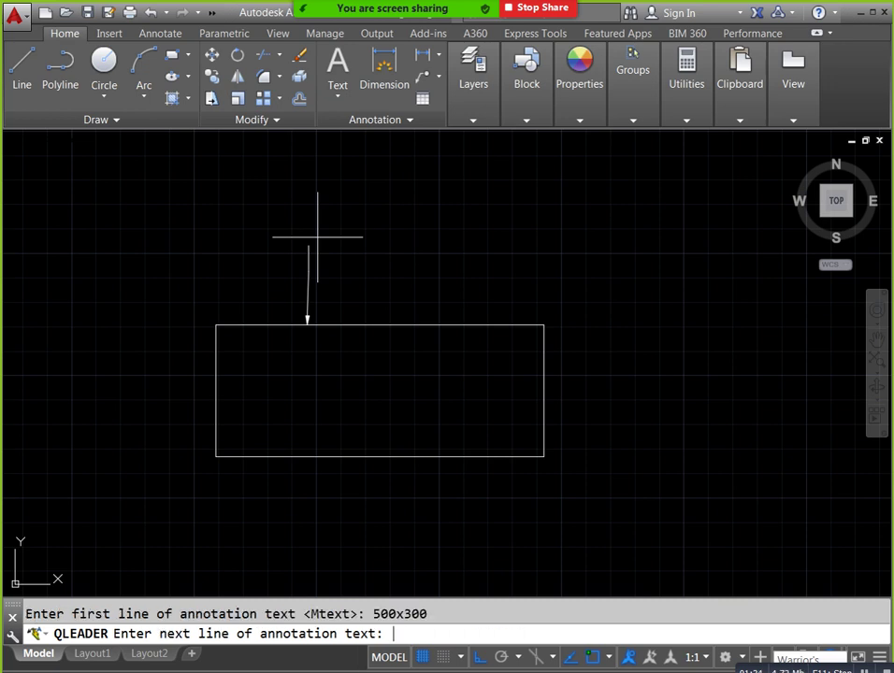
{"action": "key", "text": "Return"}
{"action": "scroll", "coordinate": [367, 243], "scroll_direction": "up", "scroll_amount": 4}
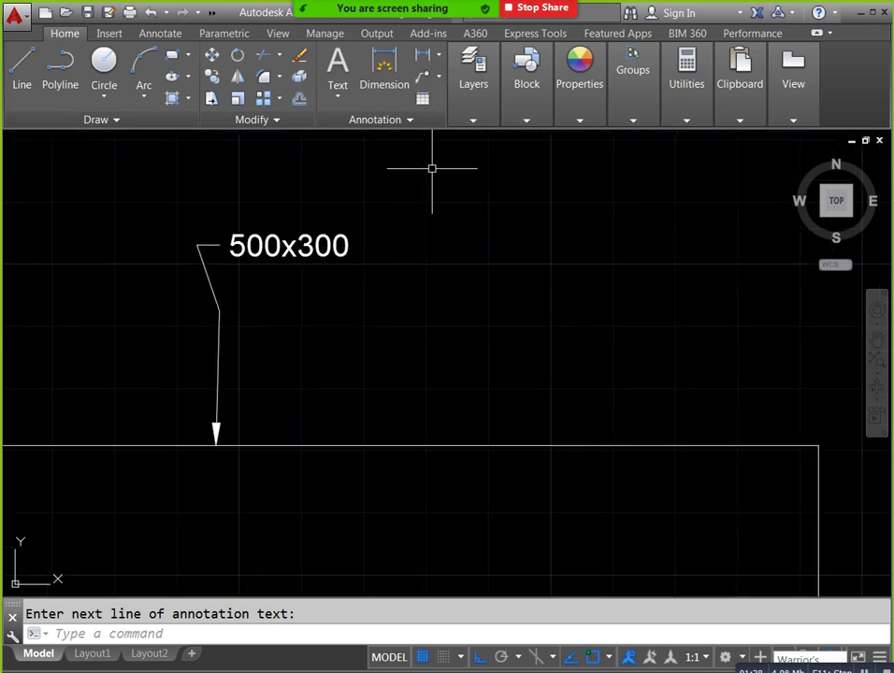
- Add a second quick leader rising vertically from the right part of the rectangle's upper edge, with the annotation 600x300
{"action": "key", "text": "Return"}
{"action": "scroll", "coordinate": [465, 500], "scroll_direction": "down", "scroll_amount": 2}
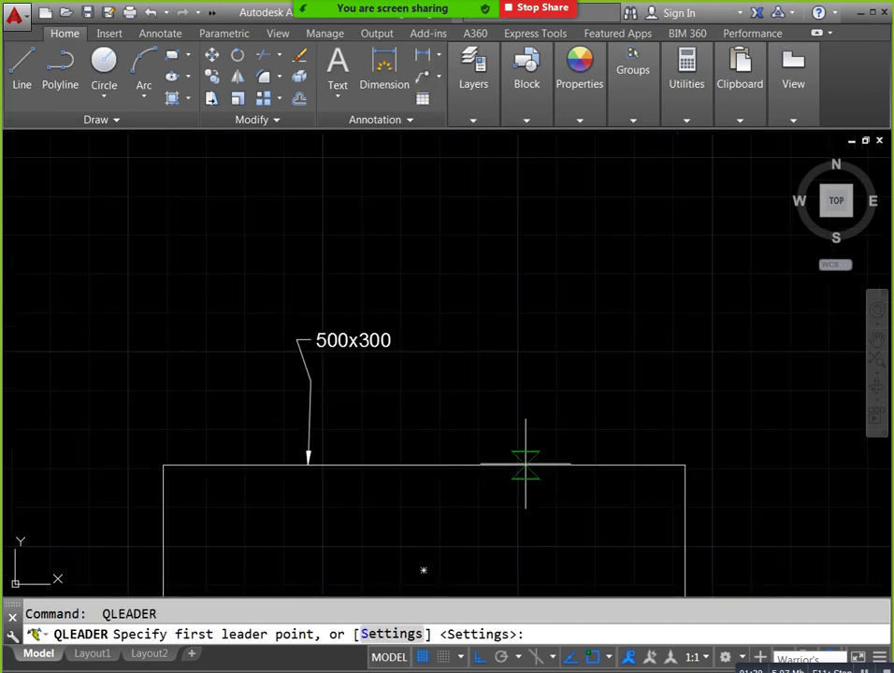
{"action": "left_click", "coordinate": [525, 464]}
{"action": "left_click", "coordinate": [525, 339]}
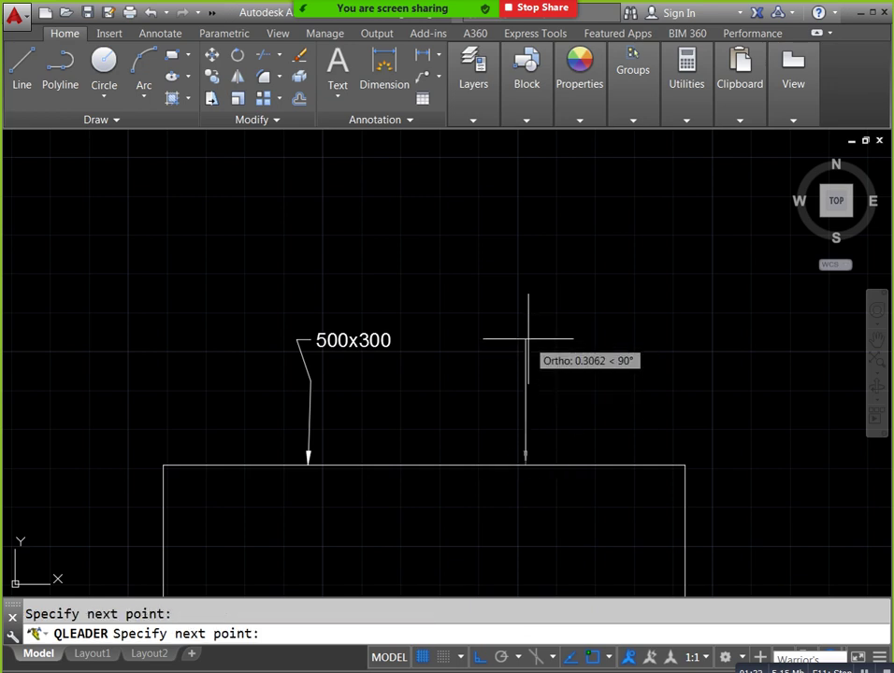
{"action": "key", "text": "Return"}
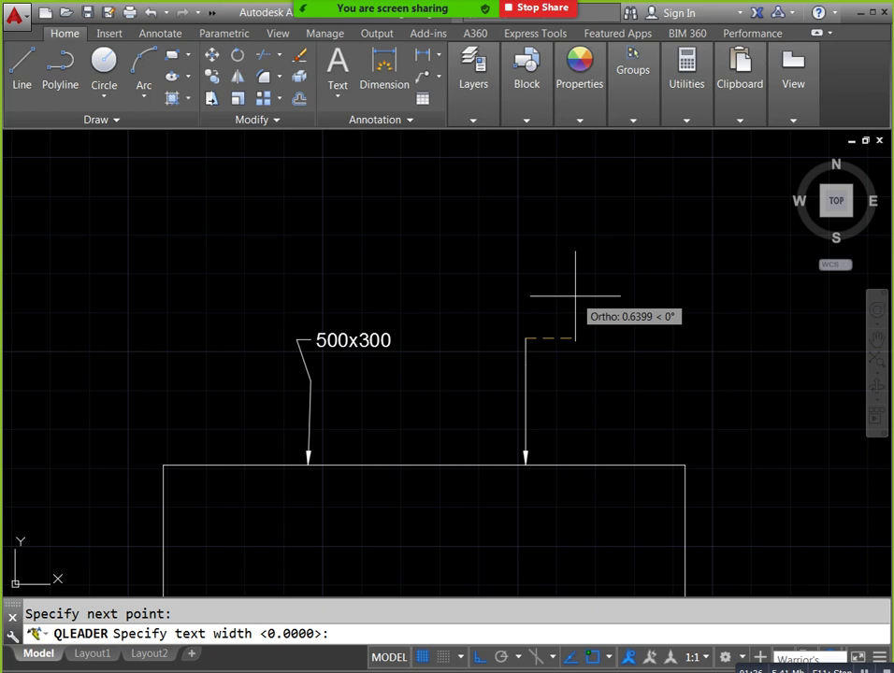
{"action": "key", "text": "Return"}
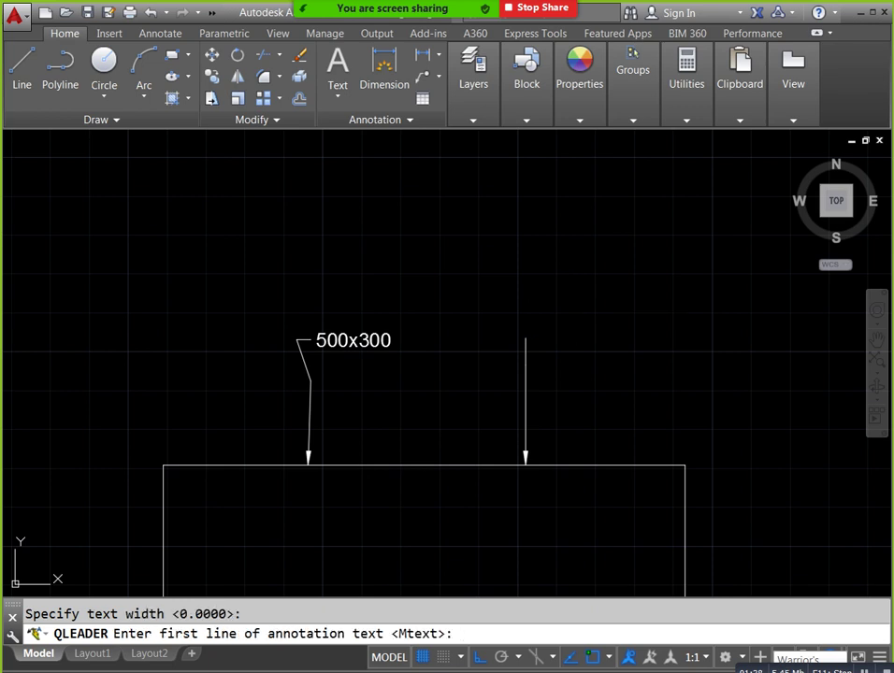
{"action": "type", "text": "600"}
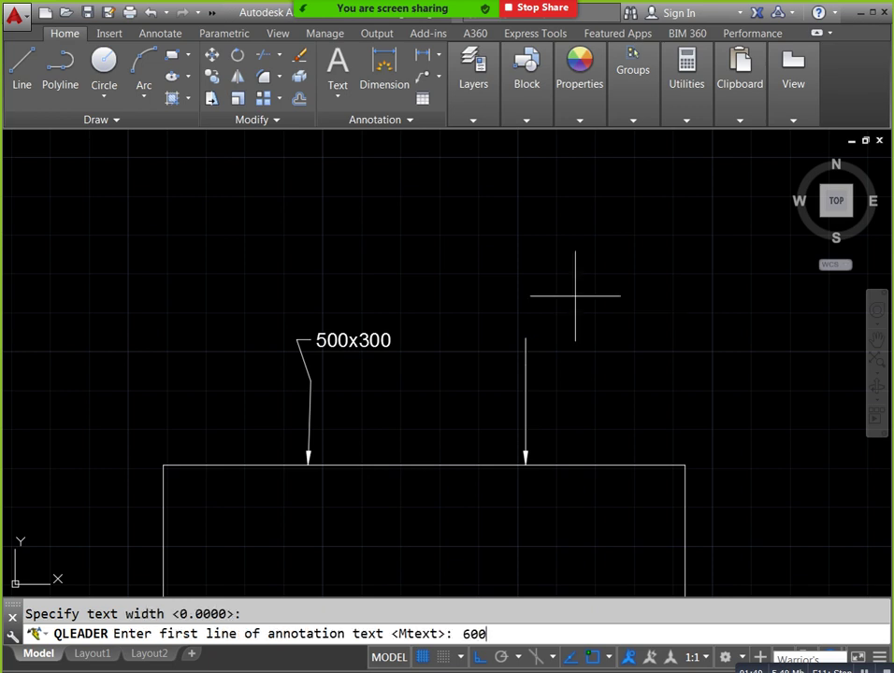
{"action": "type", "text": "x300"}
{"action": "key", "text": "Return"}
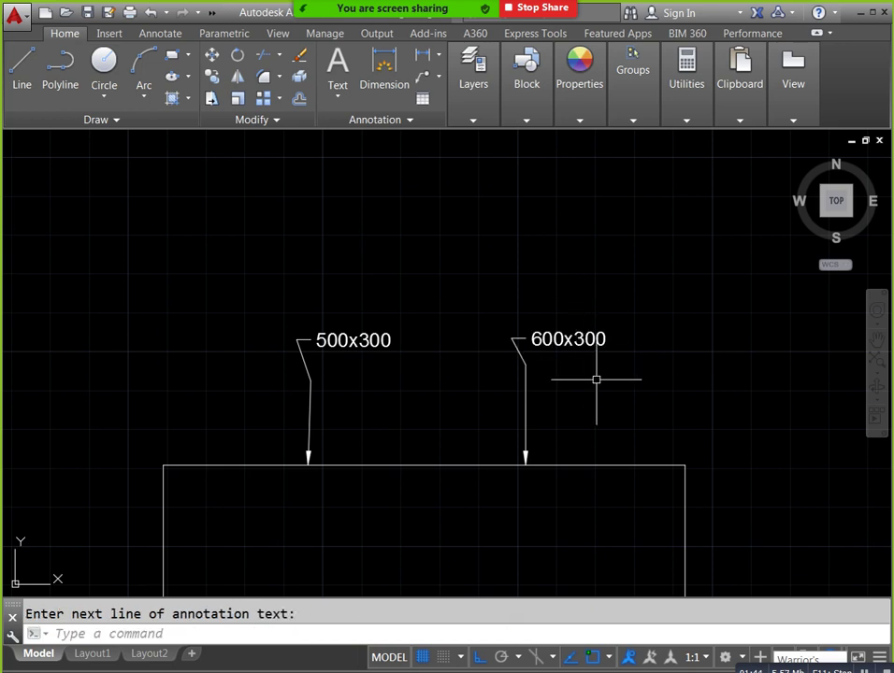
{"action": "scroll", "coordinate": [567, 364], "scroll_direction": "up", "scroll_amount": 1}
{"action": "scroll", "coordinate": [582, 370], "scroll_direction": "down", "scroll_amount": 1}
{"action": "mouse_move", "coordinate": [582, 370]}
{"action": "middle_mouse_down"}
{"action": "mouse_move", "coordinate": [503, 375]}
{"action": "mouse_move", "coordinate": [515, 323]}
{"action": "middle_mouse_up"}
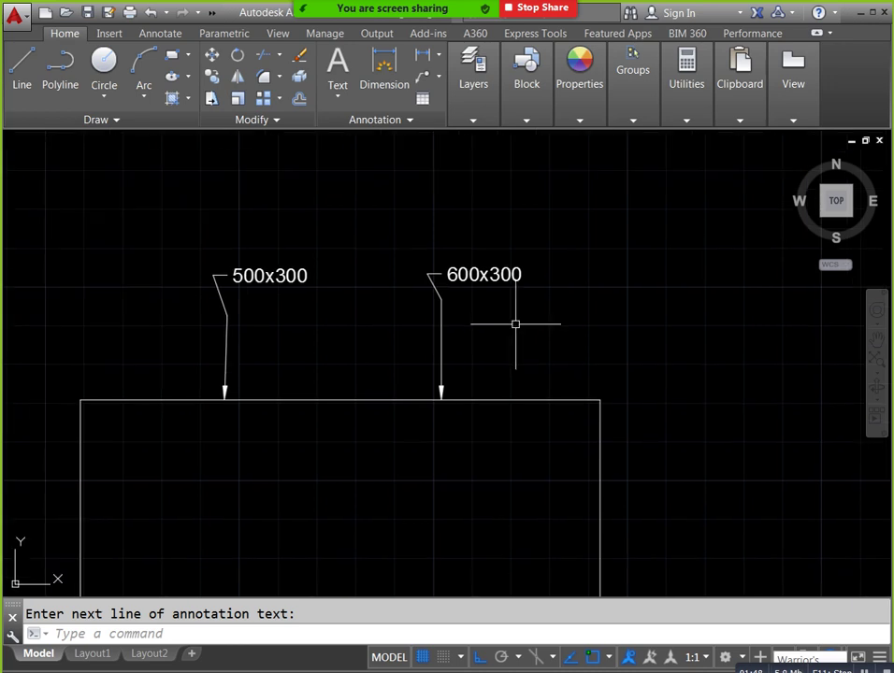
{"action": "middle_click_drag", "start_coordinate": [542, 345], "coordinate": [447, 341]}
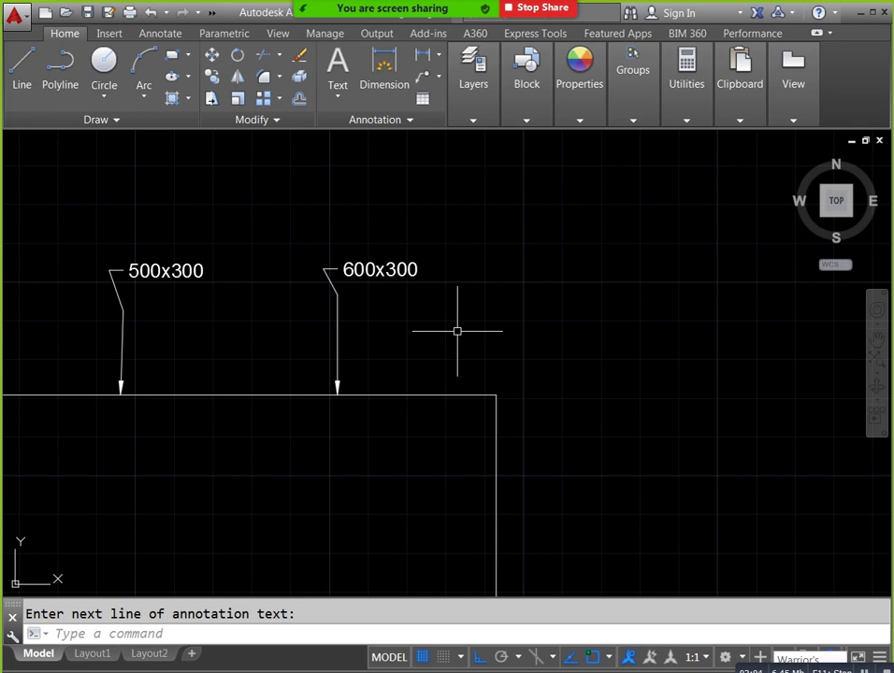
{"action": "middle_click_drag", "start_coordinate": [457, 331], "coordinate": [545, 329]}
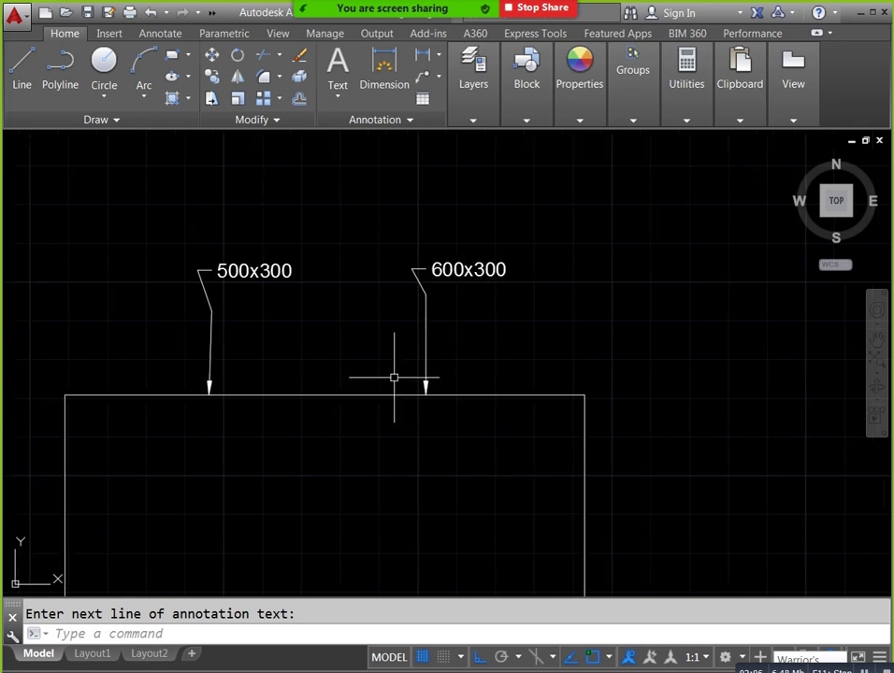
- Draw a third quick leader from the rectangle's upper-right corner with a horizontal segment outward and a short segment downward
{"action": "left_click", "coordinate": [226, 636]}
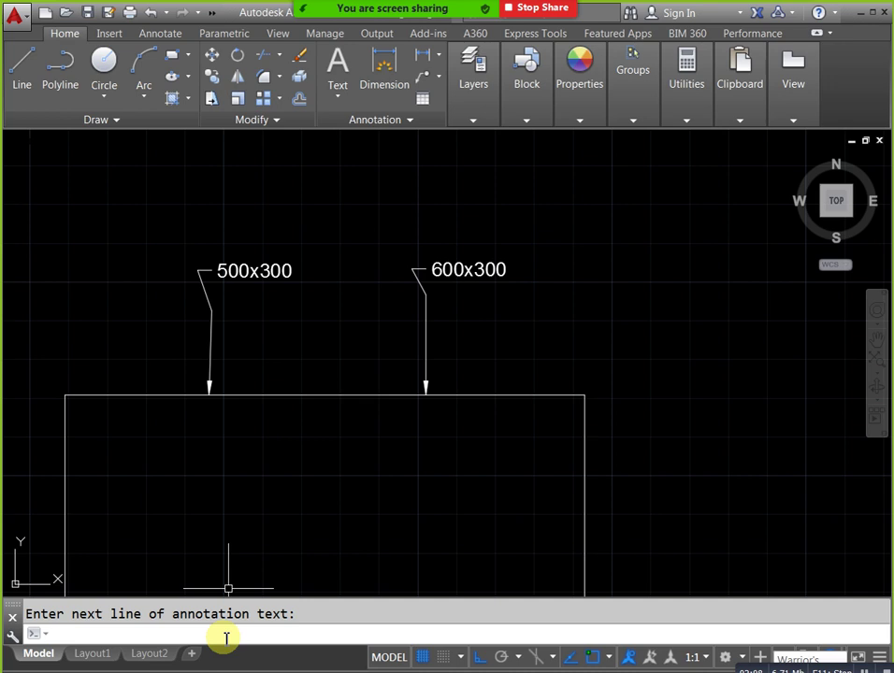
{"action": "type", "text": "le"}
{"action": "key", "text": "Return"}
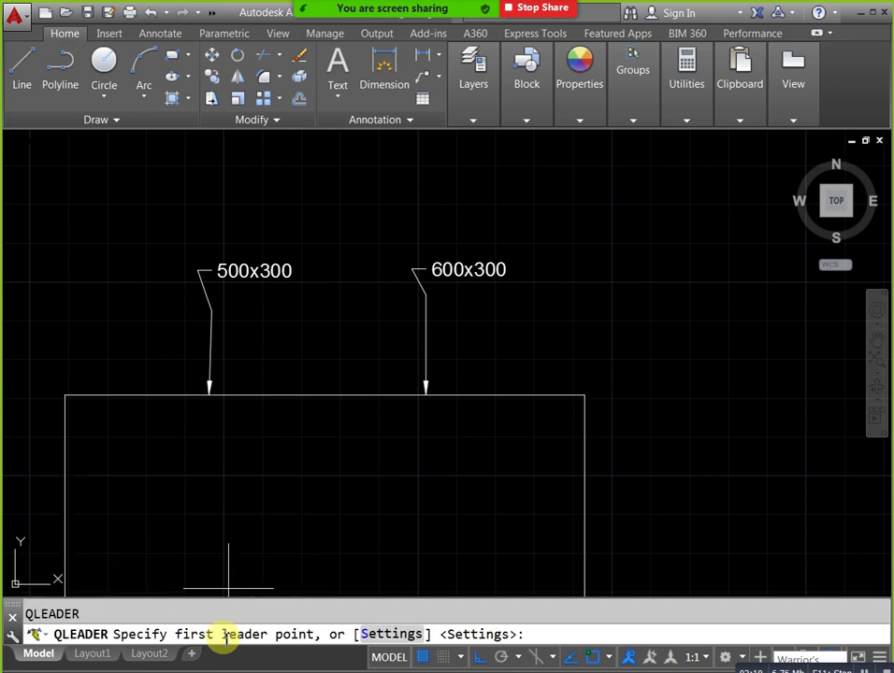
{"action": "scroll", "coordinate": [324, 509], "scroll_direction": "down", "scroll_amount": 3}
{"action": "scroll", "coordinate": [482, 465], "scroll_direction": "up", "scroll_amount": 2}
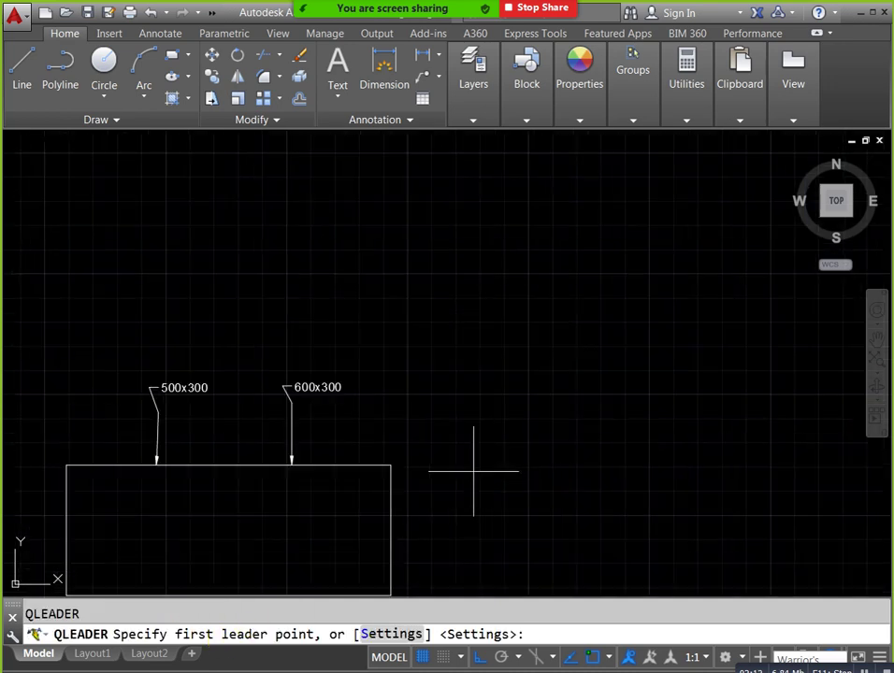
{"action": "middle_click_drag", "start_coordinate": [473, 471], "coordinate": [460, 383]}
{"action": "left_click", "coordinate": [376, 375]}
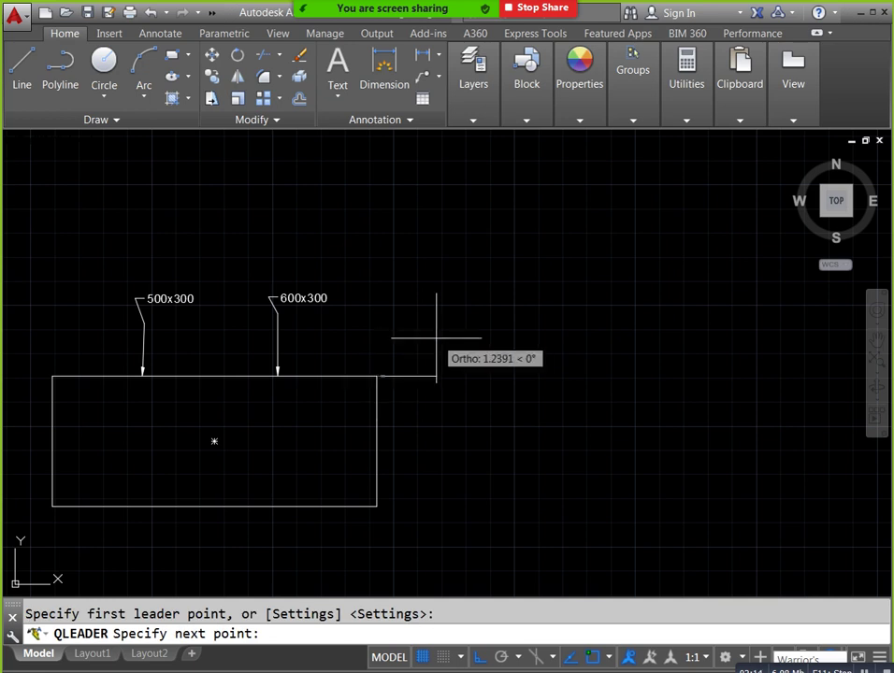
{"action": "left_click", "coordinate": [446, 376]}
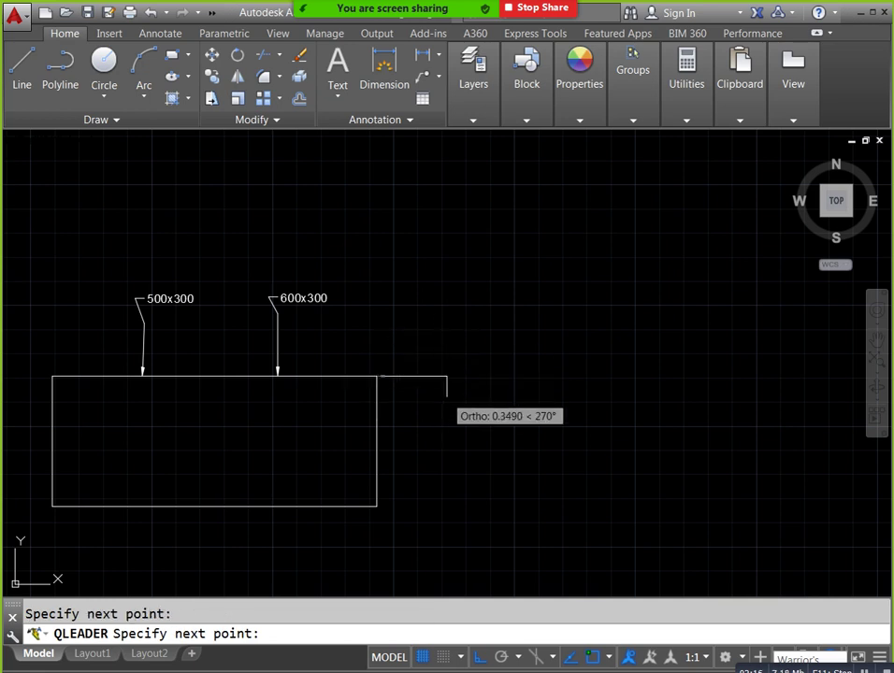
{"action": "left_click", "coordinate": [446, 406]}
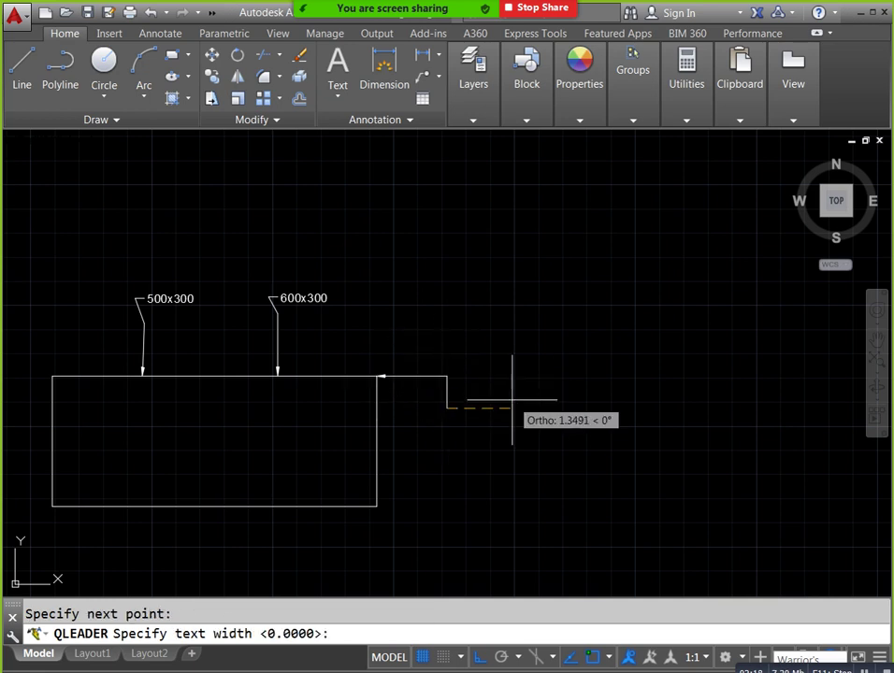
- Accept the default text width and annotate the third leader with the text Rectanguler
{"action": "key", "text": "Return"}
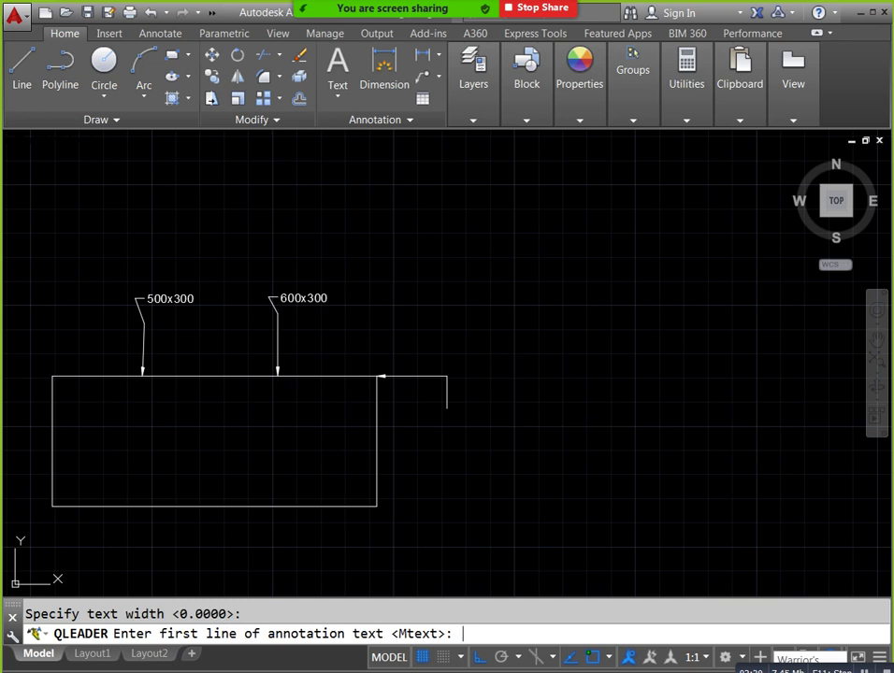
{"action": "type", "text": "Re"}
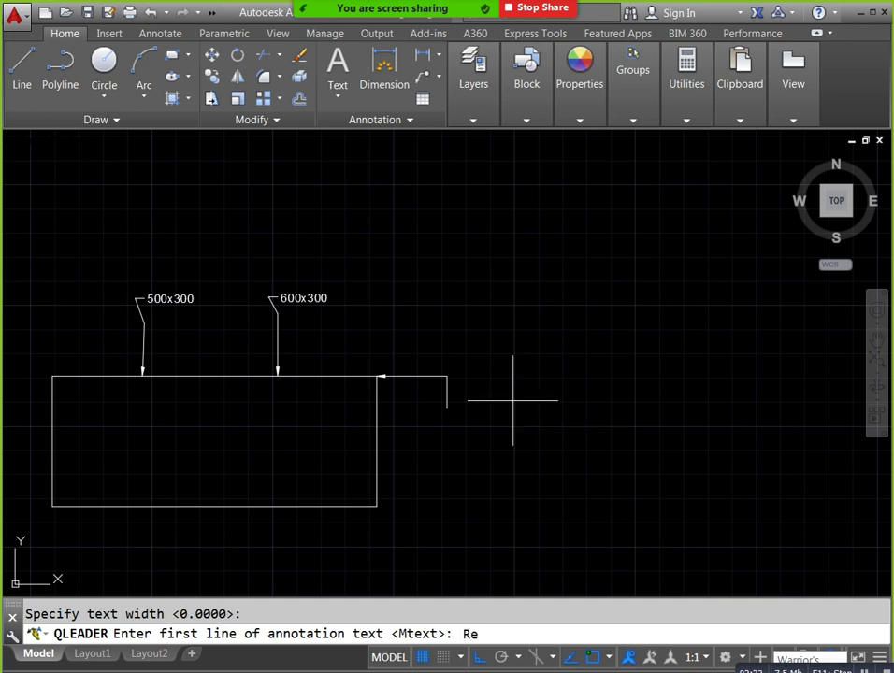
{"action": "type", "text": "ctanguler"}
{"action": "key", "text": "Return"}
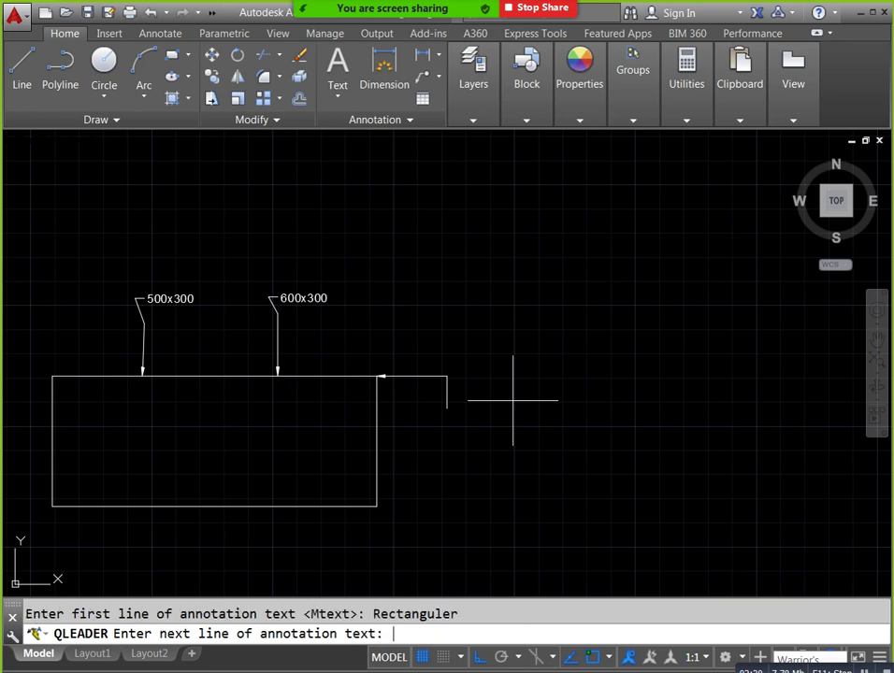
{"action": "key", "text": "Return"}
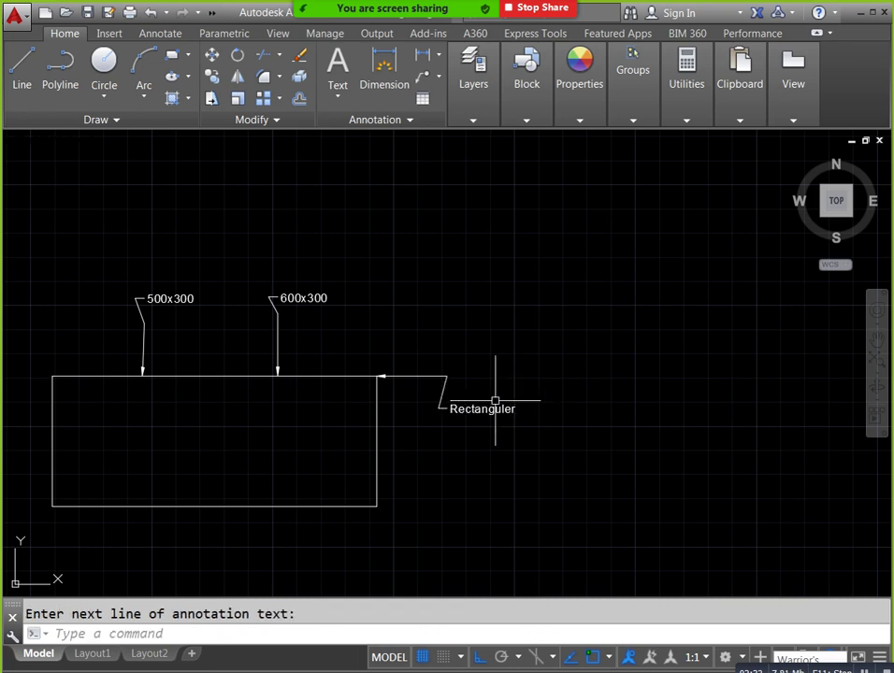
{"action": "scroll", "coordinate": [512, 400], "scroll_direction": "up", "scroll_amount": 4}
{"action": "scroll", "coordinate": [495, 399], "scroll_direction": "down", "scroll_amount": 2}
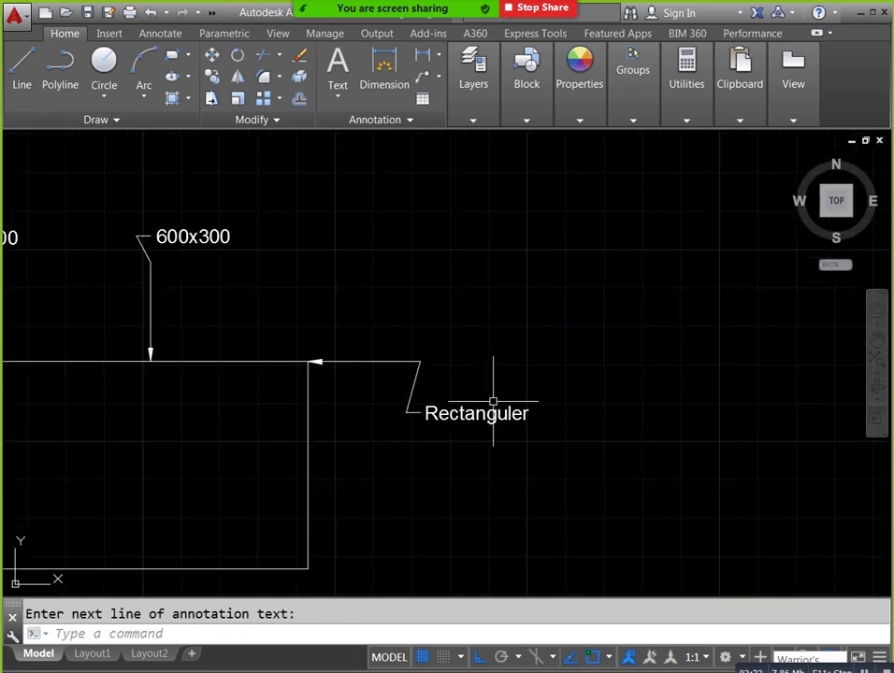
- Stretch the third leader's text-side end horizontally toward the Rectanguler label so that its slanted segment runs vertically
{"action": "left_click", "coordinate": [414, 398]}
{"action": "left_click", "coordinate": [451, 379]}
{"action": "scroll", "coordinate": [439, 379], "scroll_direction": "up", "scroll_amount": 3}
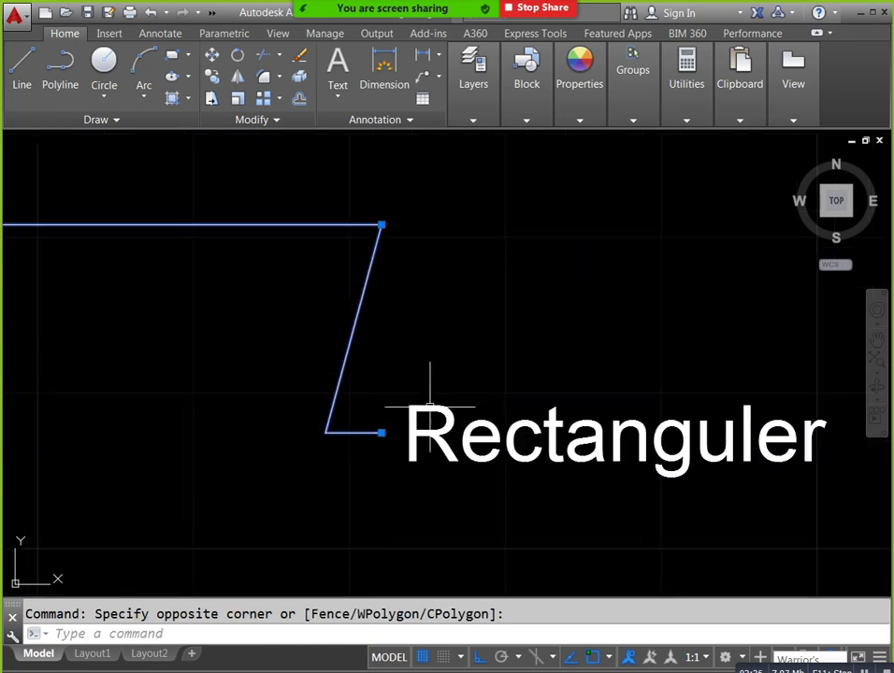
{"action": "left_click", "coordinate": [382, 433]}
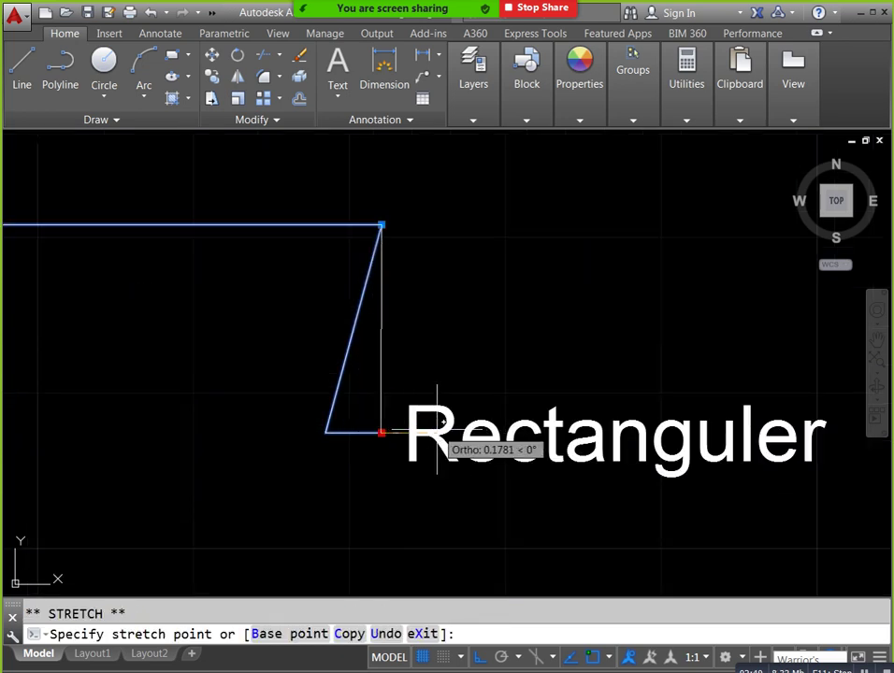
{"action": "left_click", "coordinate": [436, 425]}
{"action": "key", "text": "Escape"}
{"action": "scroll", "coordinate": [479, 315], "scroll_direction": "down", "scroll_amount": 3}
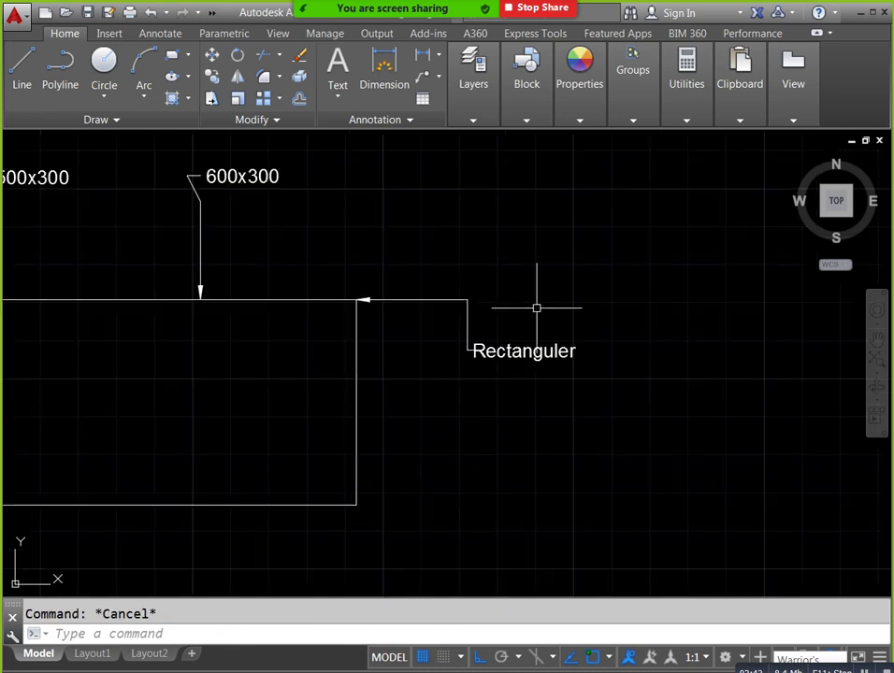
- Add multiline text reading 500x300 just below the rectangle's lower edge
{"action": "scroll", "coordinate": [539, 305], "scroll_direction": "down", "scroll_amount": 2}
{"action": "middle_click_drag", "start_coordinate": [543, 303], "coordinate": [594, 365]}
{"action": "middle_click_drag", "start_coordinate": [481, 343], "coordinate": [545, 331]}
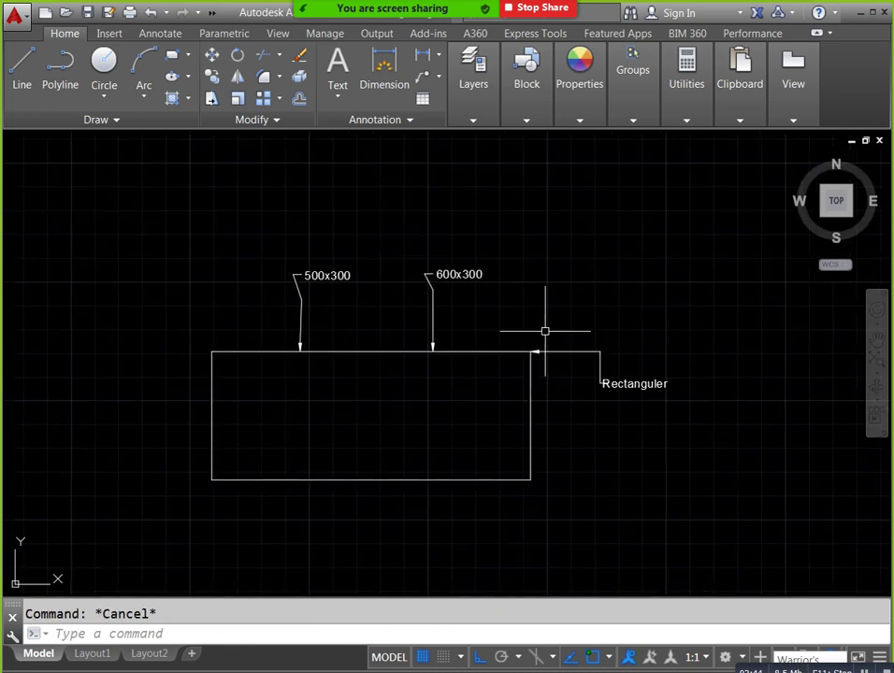
{"action": "scroll", "coordinate": [474, 379], "scroll_direction": "up", "scroll_amount": 2}
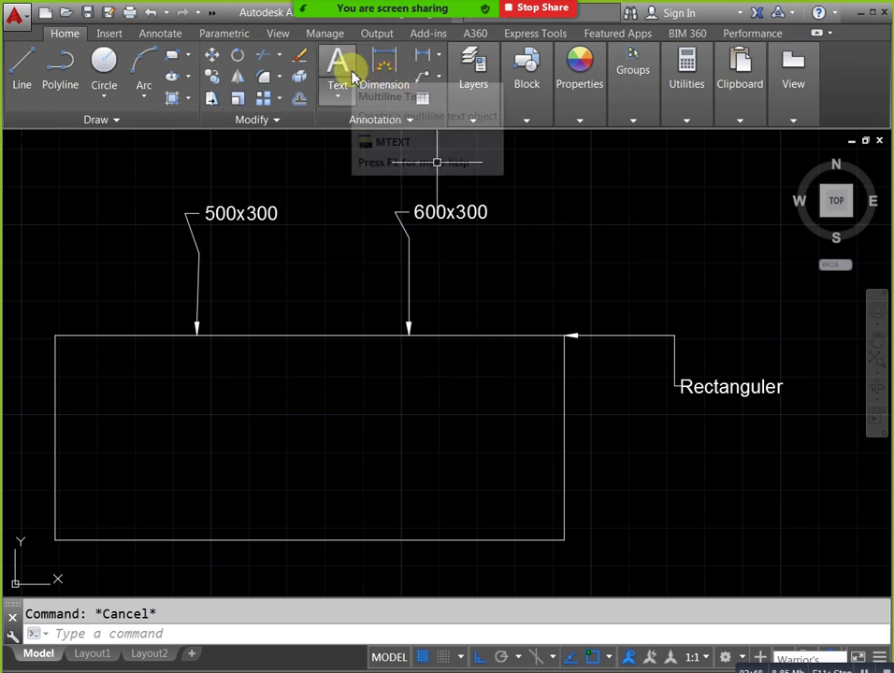
{"action": "type", "text": "t"}
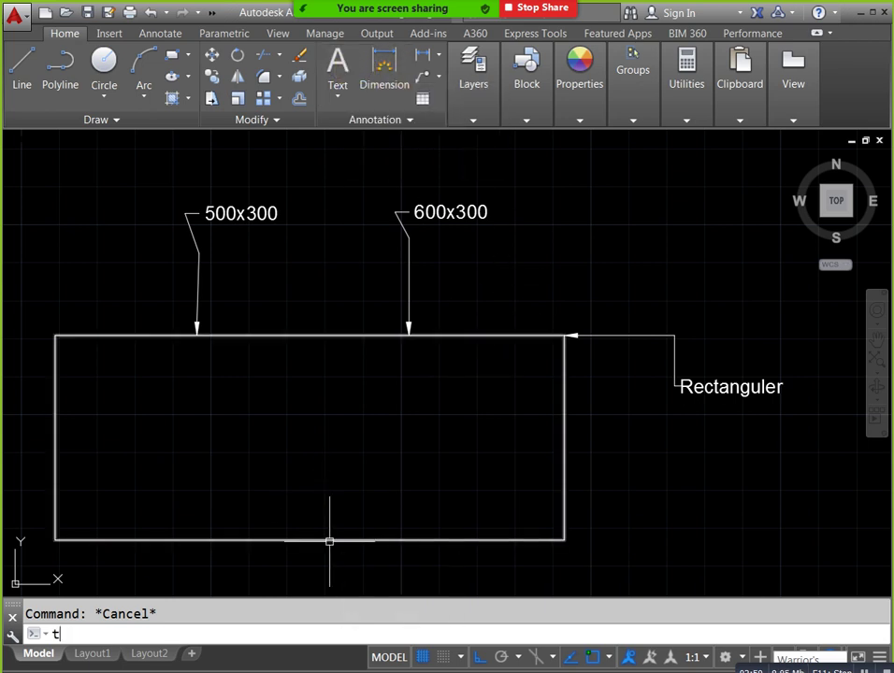
{"action": "key", "text": "Return"}
{"action": "middle_click_drag", "start_coordinate": [371, 449], "coordinate": [453, 294]}
{"action": "left_click", "coordinate": [329, 435]}
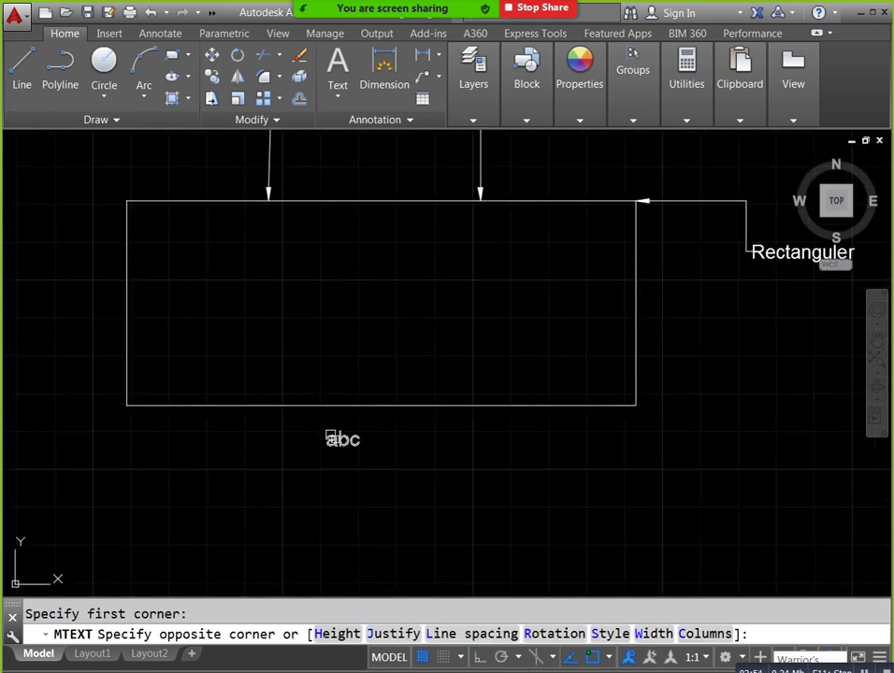
{"action": "left_click", "coordinate": [427, 470]}
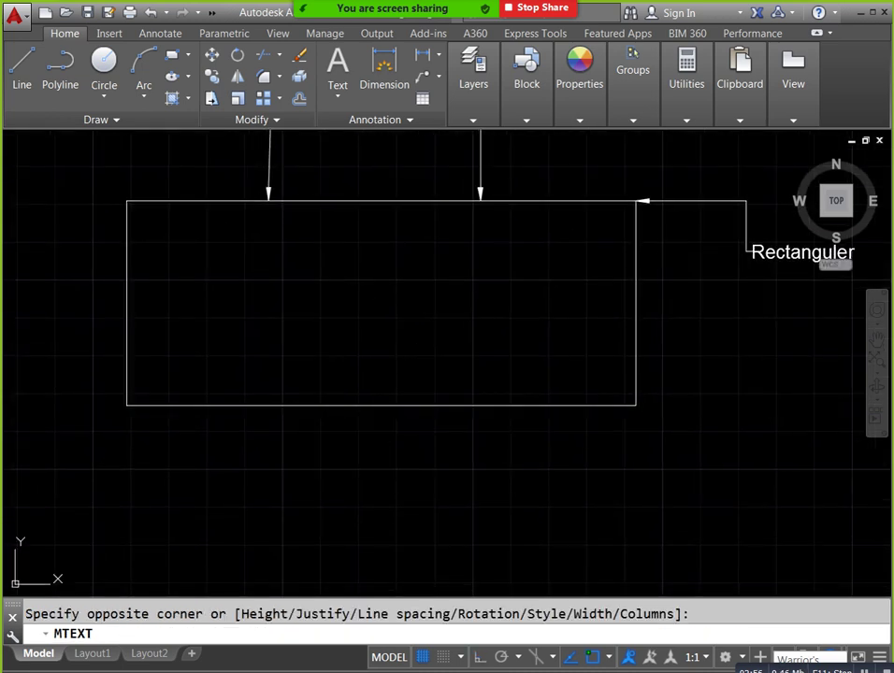
{"action": "type", "text": "500x300"}
{"action": "key", "text": "Return"}
{"action": "left_click", "coordinate": [796, 74]}
{"action": "scroll", "coordinate": [441, 491], "scroll_direction": "down", "scroll_amount": 3}
{"action": "scroll", "coordinate": [447, 490], "scroll_direction": "down", "scroll_amount": 1}
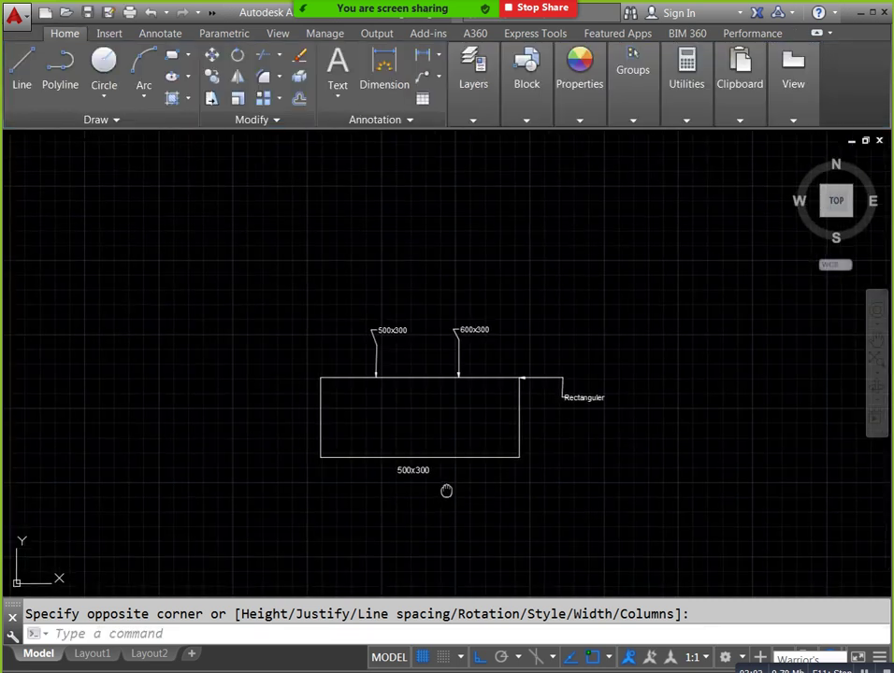
- Add a three-line multiline text below the 500x300 text, reading hdks,sn,n,n,dn,sn / hcBCMCBjdbn, / mhbcmBVb n,vb,n
{"action": "scroll", "coordinate": [447, 486], "scroll_direction": "up", "scroll_amount": 4}
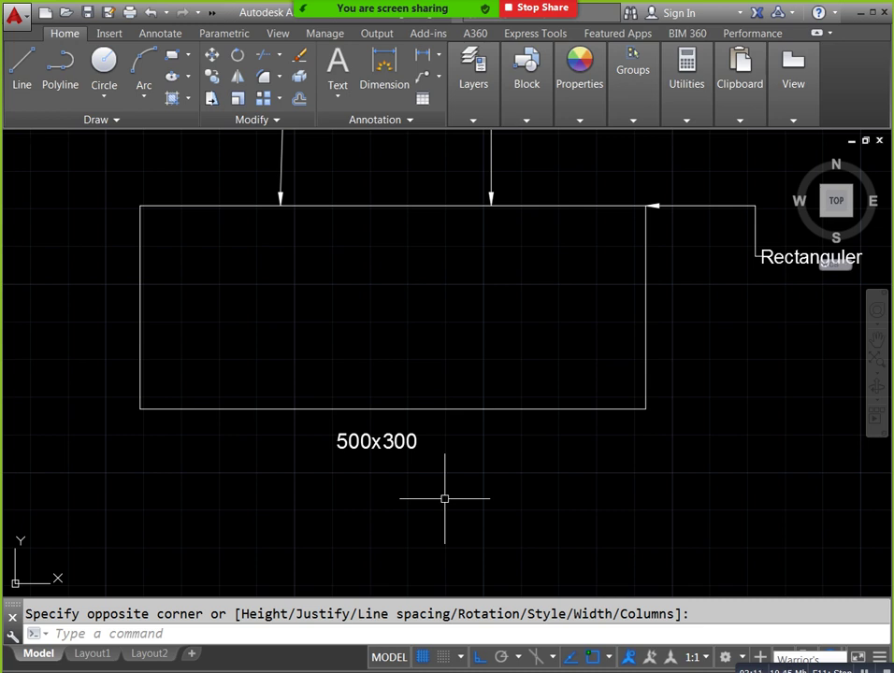
{"action": "type", "text": "t"}
{"action": "key", "text": "Return"}
{"action": "middle_click_drag", "start_coordinate": [430, 520], "coordinate": [420, 447]}
{"action": "left_click", "coordinate": [315, 426]}
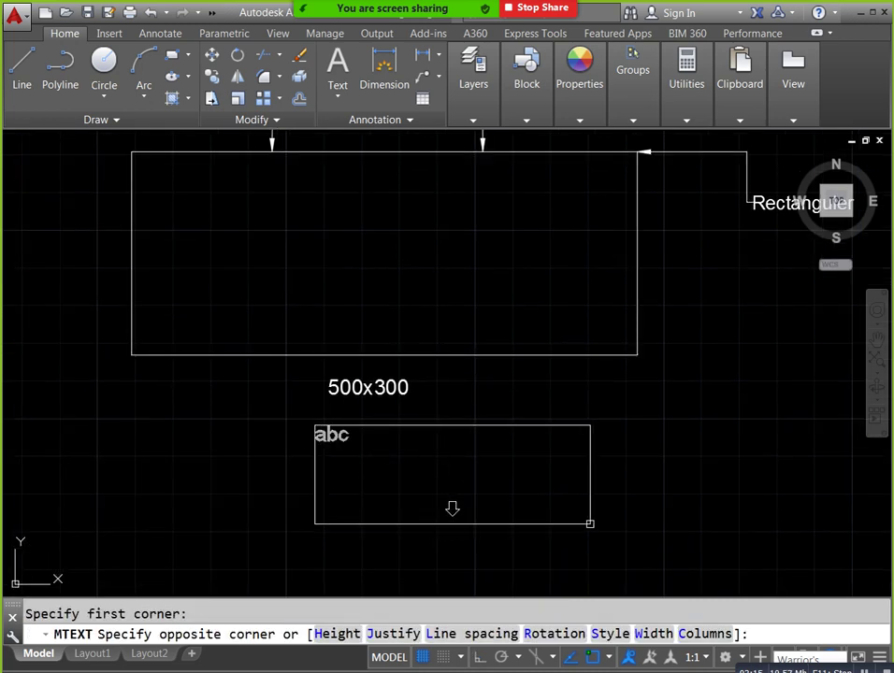
{"action": "left_click", "coordinate": [590, 526]}
{"action": "type", "text": "hdks,"}
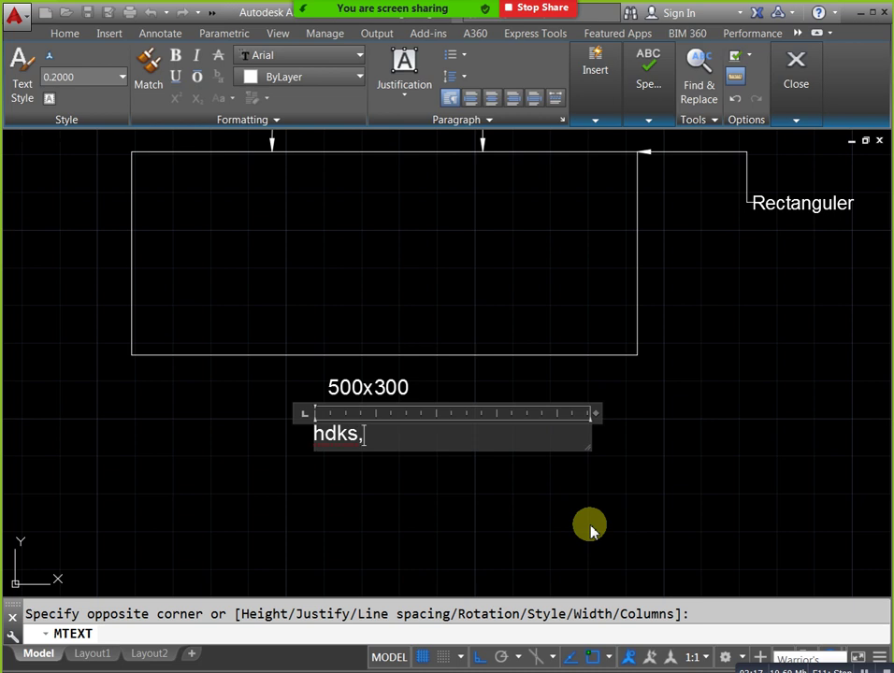
{"action": "type", "text": "sn,n,n,dn,sn"}
{"action": "key", "text": "Return"}
{"action": "type", "text": "hcBCMCBjdbn,"}
{"action": "key", "text": "Return"}
{"action": "type", "text": "mhbcmBVb n,vb,n"}
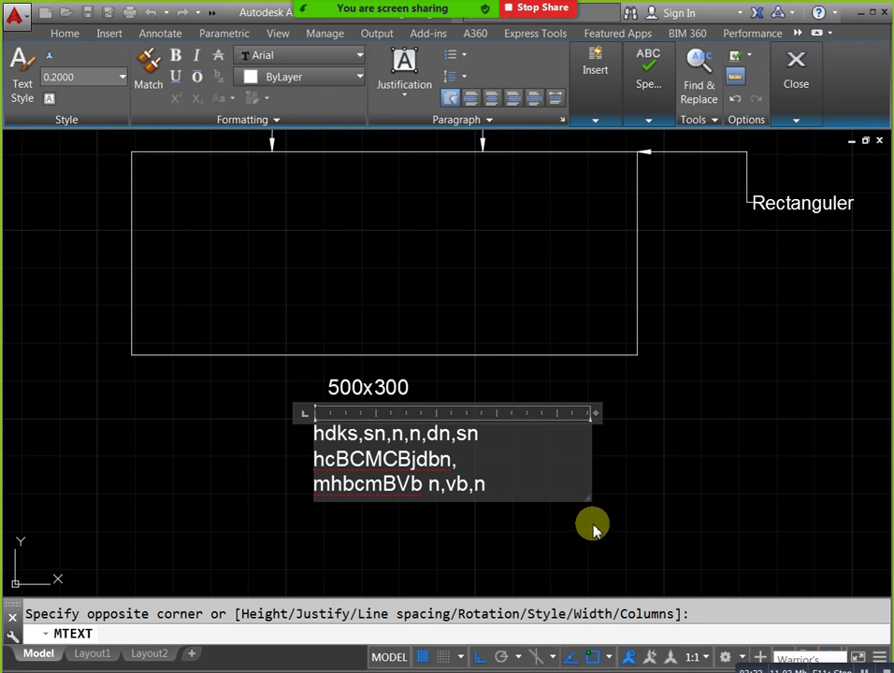
{"action": "left_click", "coordinate": [593, 527]}
{"action": "scroll", "coordinate": [537, 467], "scroll_direction": "down", "scroll_amount": 4}
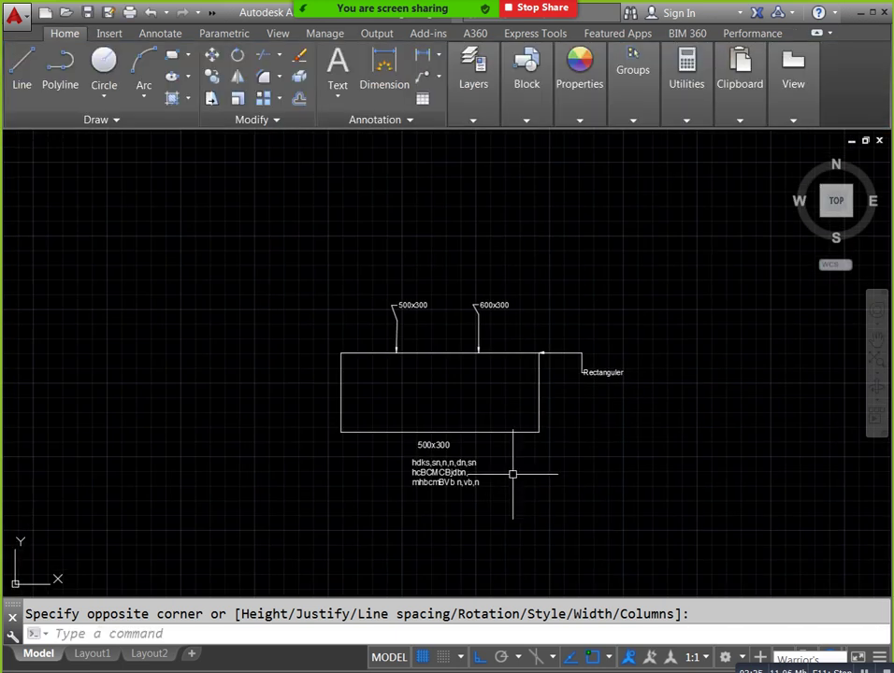
- Add another multiline text below the rectangle's lower-right corner with the lines vajgjhgAFKgfk, kahgfkhkjhjah and vhkfbjkbfkjhfj
{"action": "scroll", "coordinate": [509, 476], "scroll_direction": "up", "scroll_amount": 4}
{"action": "scroll", "coordinate": [561, 430], "scroll_direction": "down", "scroll_amount": 3}
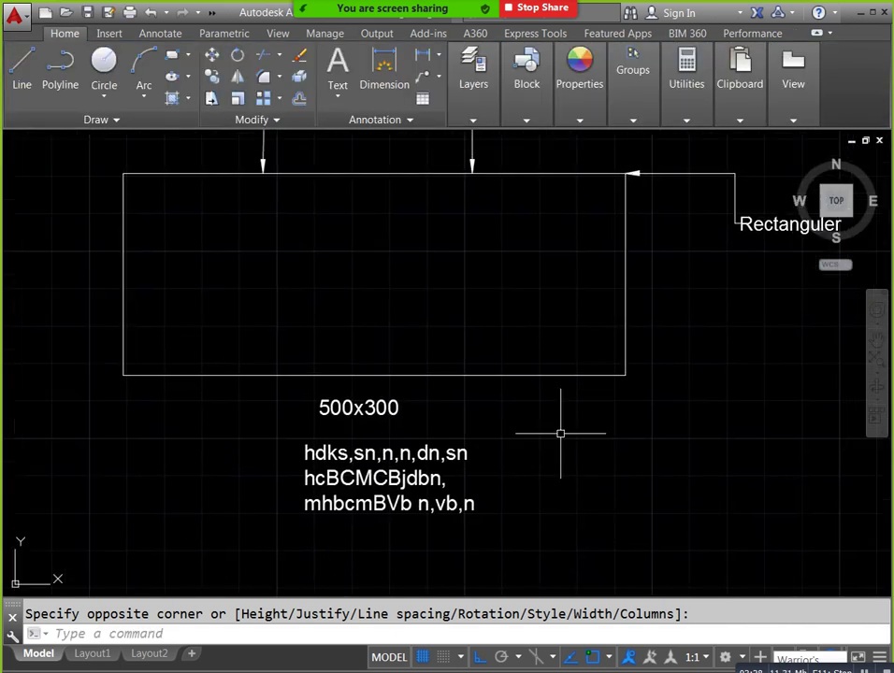
{"action": "middle_click_drag", "start_coordinate": [562, 323], "coordinate": [479, 325]}
{"action": "scroll", "coordinate": [479, 325], "scroll_direction": "up", "scroll_amount": 2}
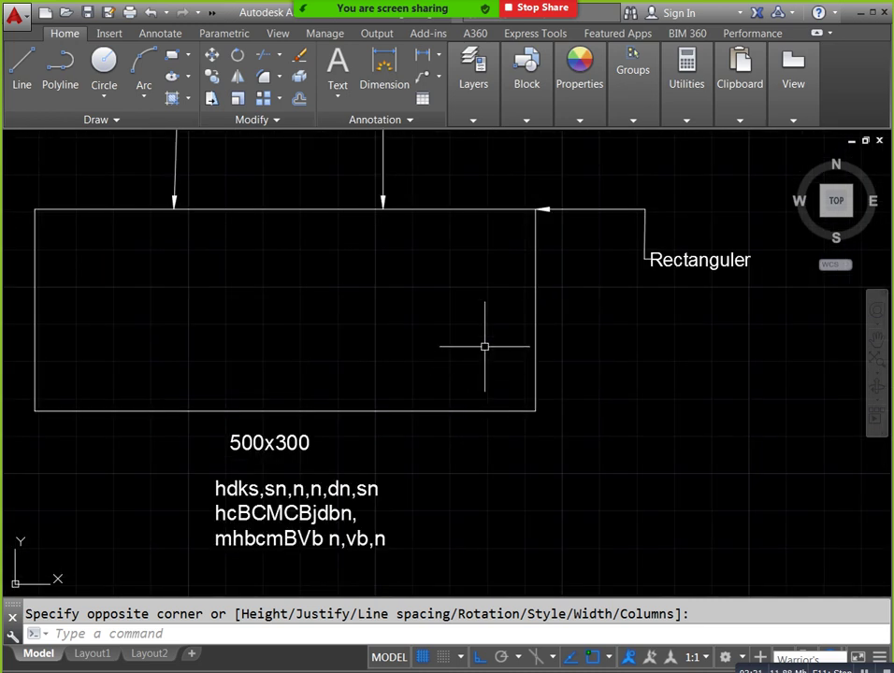
{"action": "scroll", "coordinate": [478, 373], "scroll_direction": "down", "scroll_amount": 2}
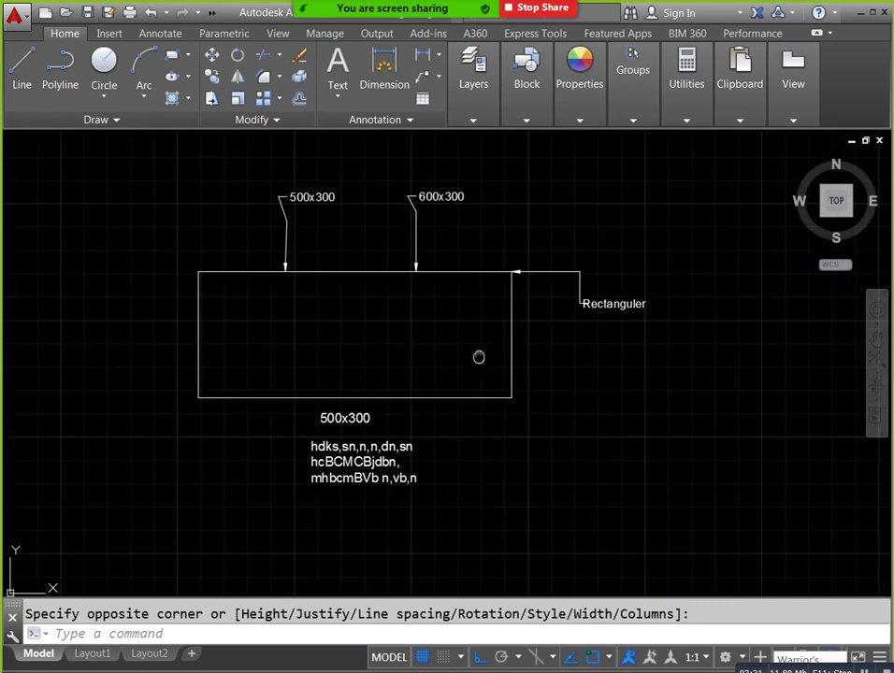
{"action": "left_click", "coordinate": [343, 91]}
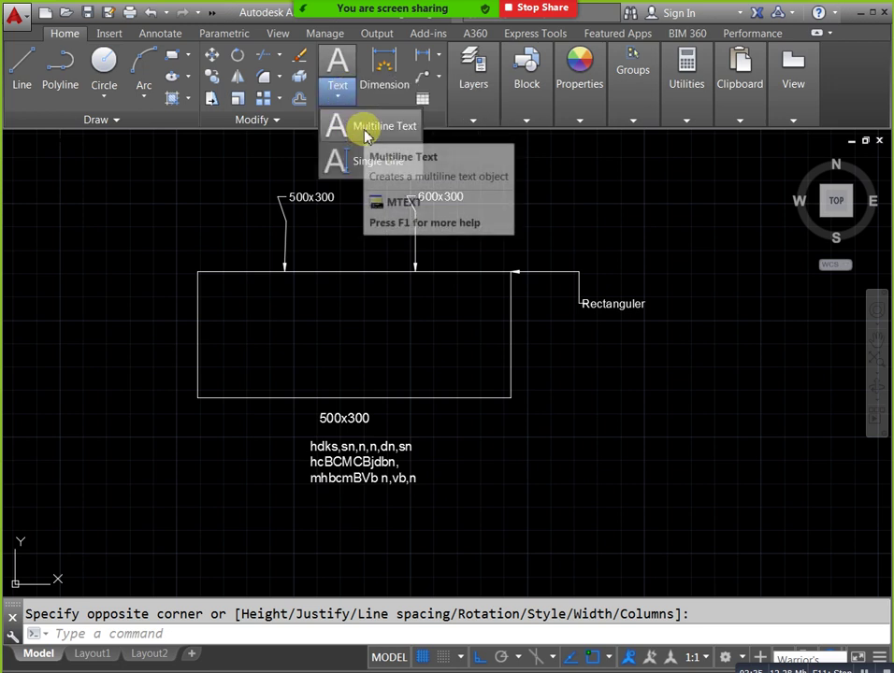
{"action": "left_click", "coordinate": [363, 136]}
{"action": "left_click", "coordinate": [489, 437]}
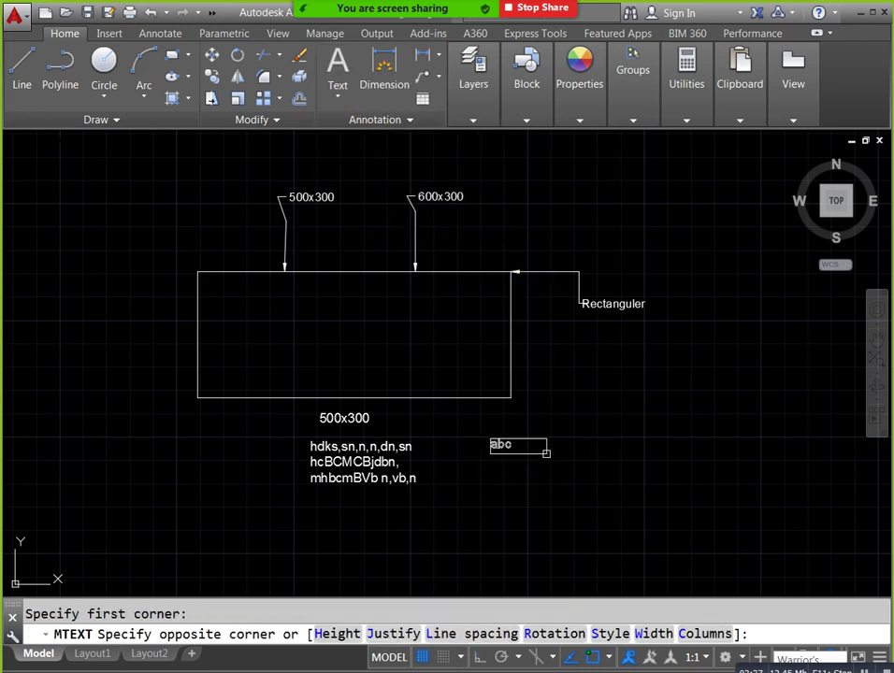
{"action": "left_click", "coordinate": [609, 502]}
{"action": "type", "text": "vajgjhgAFKgfk"}
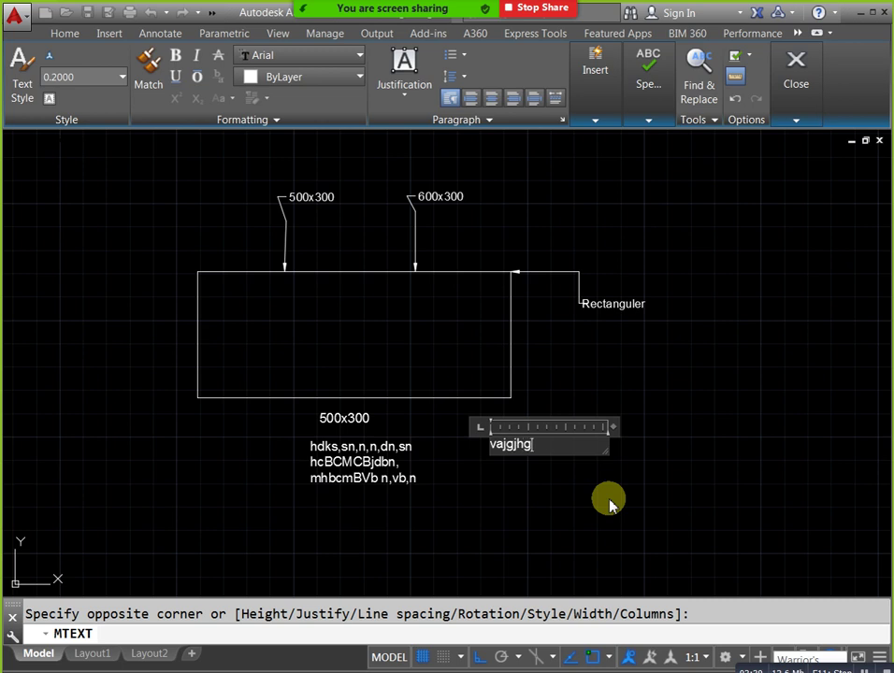
{"action": "key", "text": "Return"}
{"action": "type", "text": "kahgfkhkjhjah"}
{"action": "key", "text": "Return"}
{"action": "type", "text": "vhkfbjkbfkjhfj"}
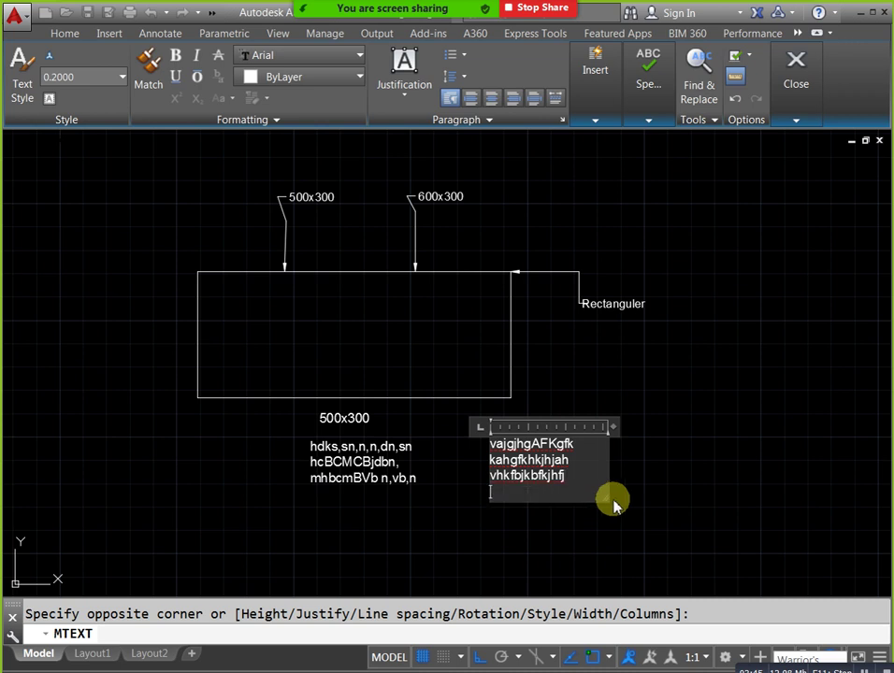
{"action": "left_click", "coordinate": [612, 505]}
{"action": "scroll", "coordinate": [624, 487], "scroll_direction": "up", "scroll_amount": 2}
{"action": "scroll", "coordinate": [620, 485], "scroll_direction": "down", "scroll_amount": 2}
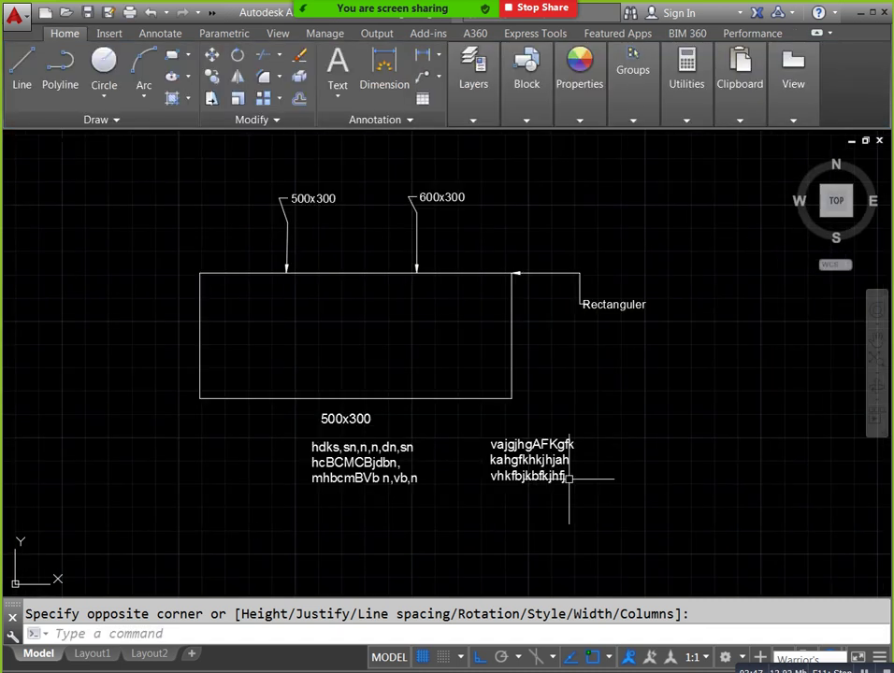
{"action": "middle_click_drag", "start_coordinate": [474, 472], "coordinate": [526, 471]}
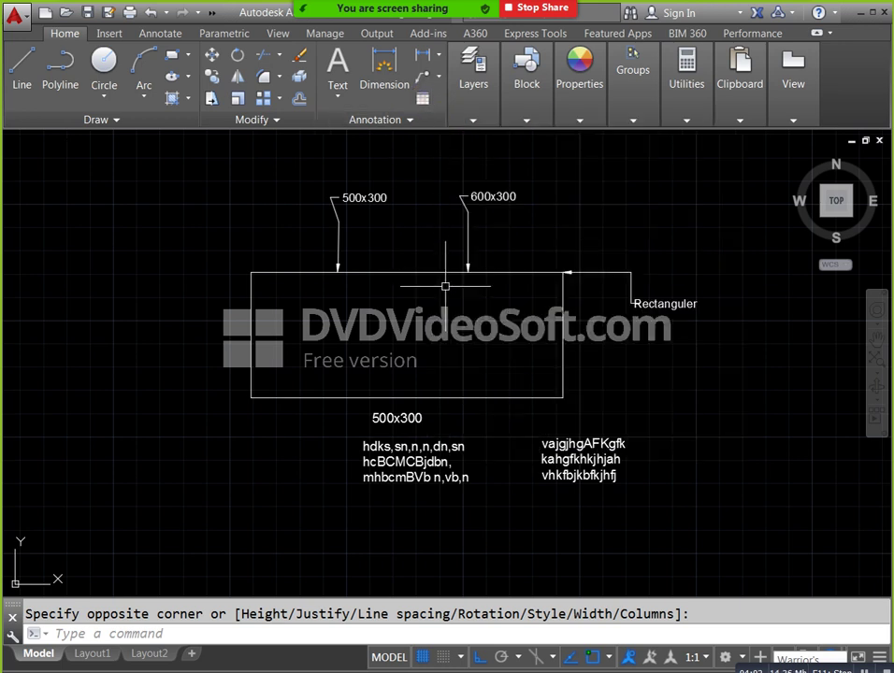
{"action": "middle_click_drag", "start_coordinate": [448, 318], "coordinate": [410, 314]}
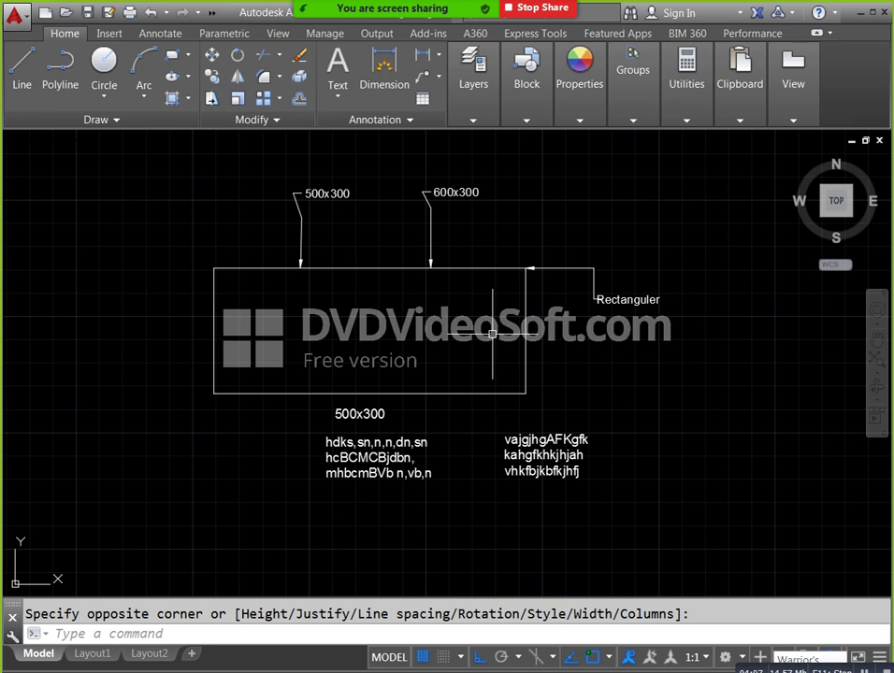
{"action": "middle_click_drag", "start_coordinate": [491, 339], "coordinate": [428, 339]}
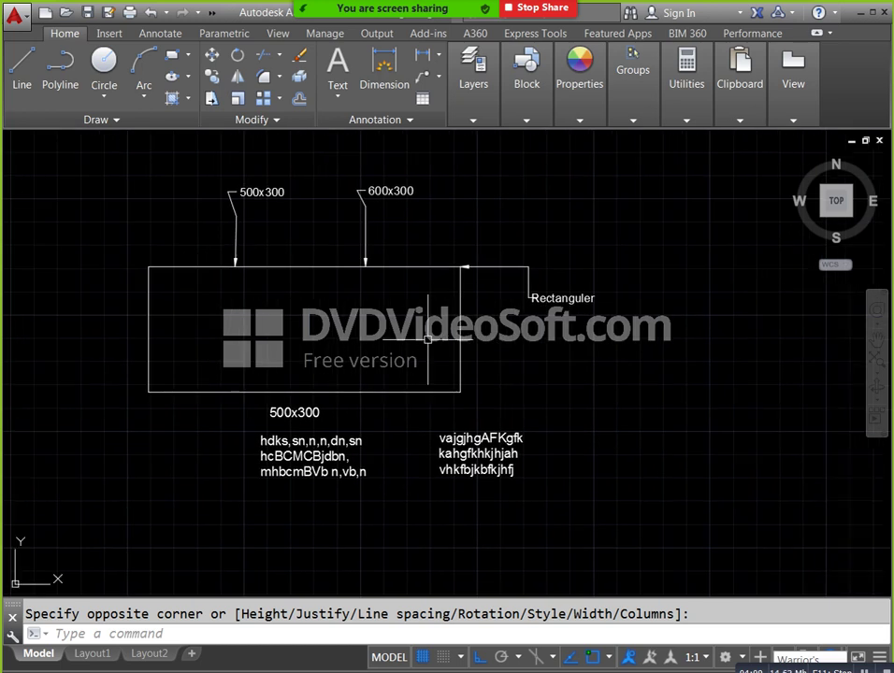
{"action": "middle_click_drag", "start_coordinate": [500, 339], "coordinate": [428, 337]}
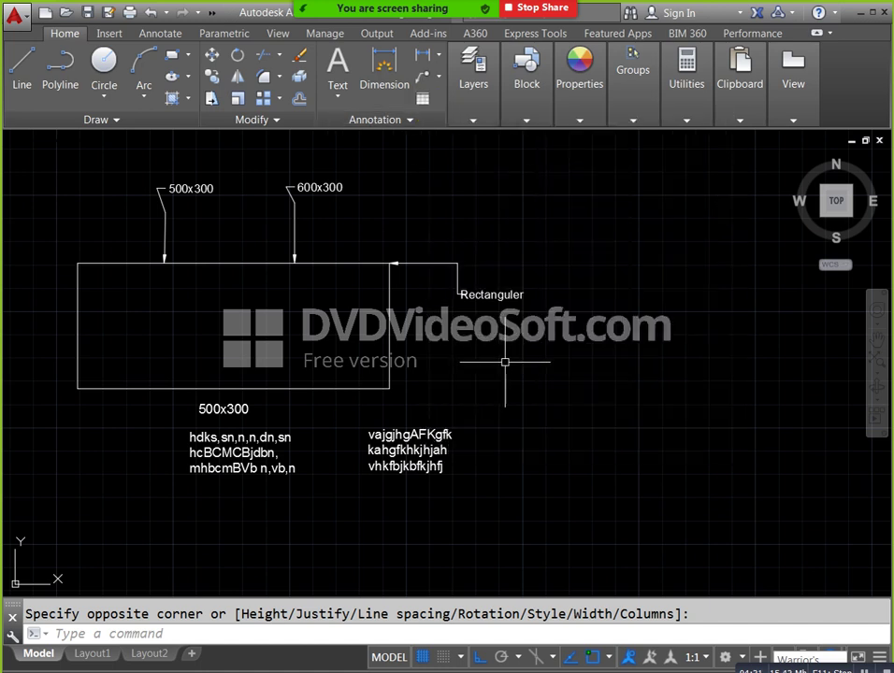
- Start inserting a table with 2 columns and a column width of 30
{"action": "type", "text": "tabl"}
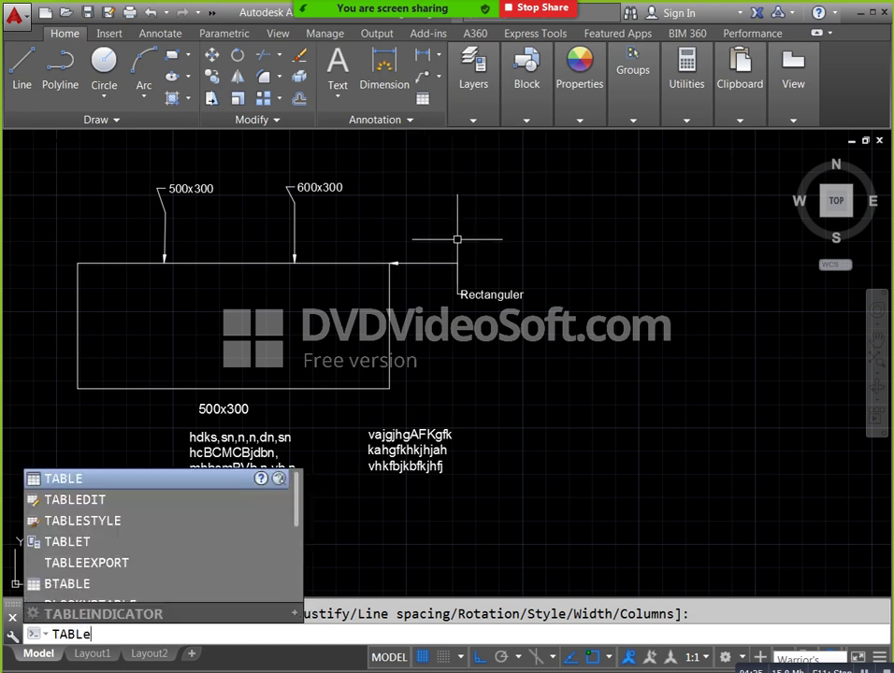
{"action": "type", "text": "e"}
{"action": "key", "text": "Return"}
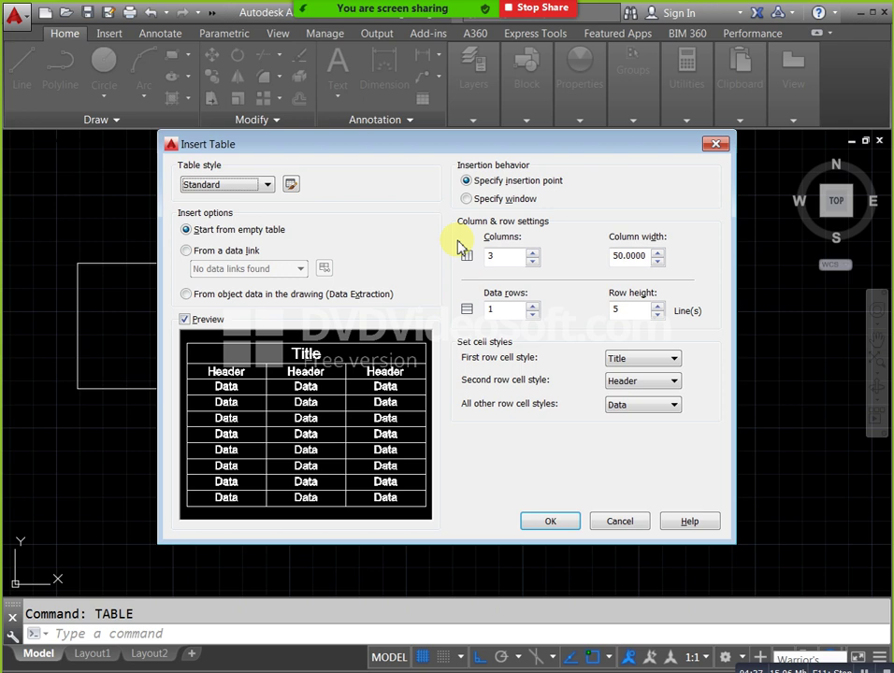
{"action": "left_click_drag", "start_coordinate": [459, 153], "coordinate": [469, 137]}
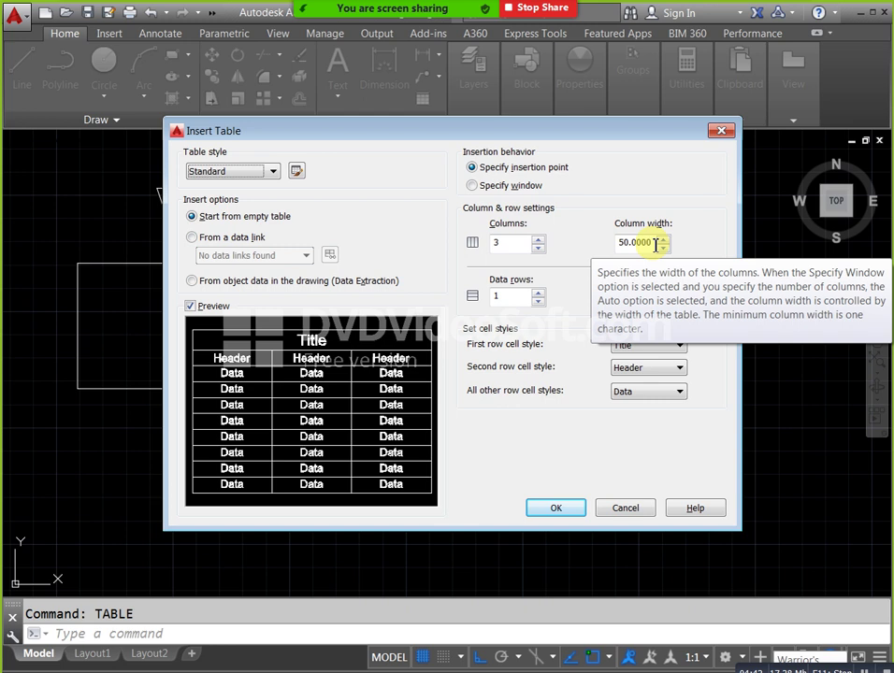
{"action": "left_click_drag", "start_coordinate": [655, 242], "coordinate": [589, 251]}
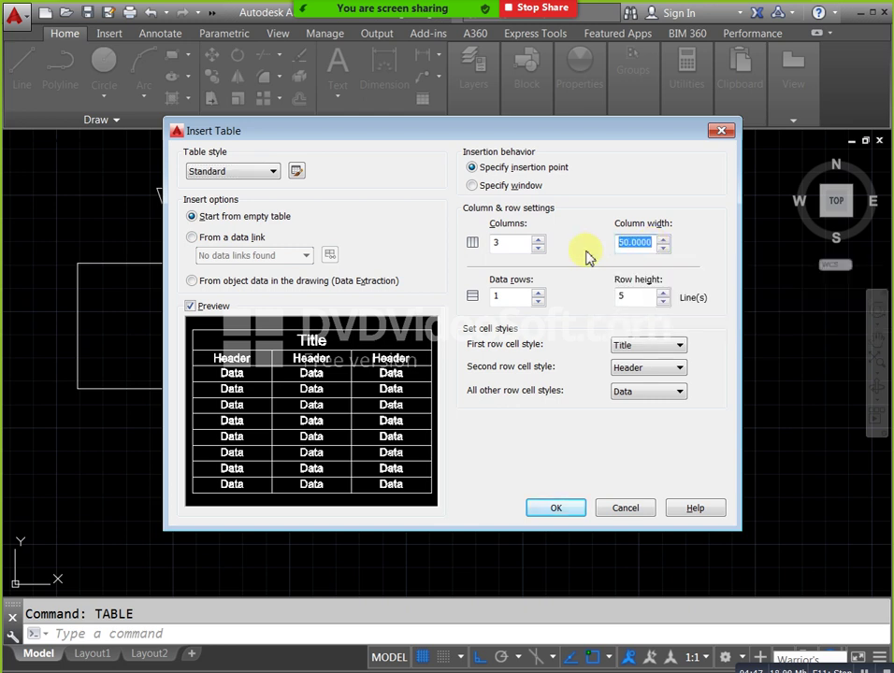
{"action": "type", "text": "30"}
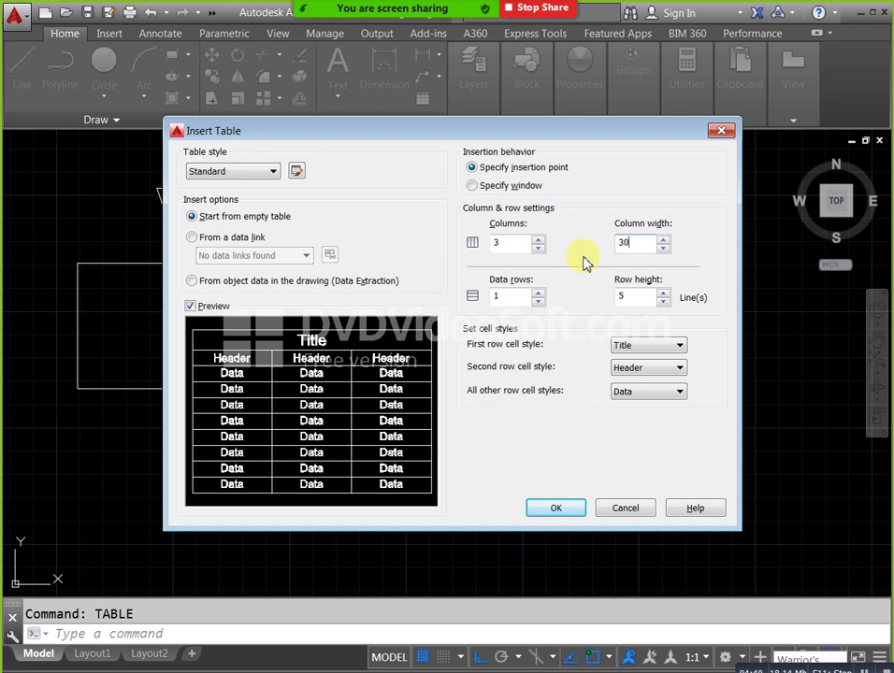
{"action": "left_click_drag", "start_coordinate": [530, 244], "coordinate": [477, 246]}
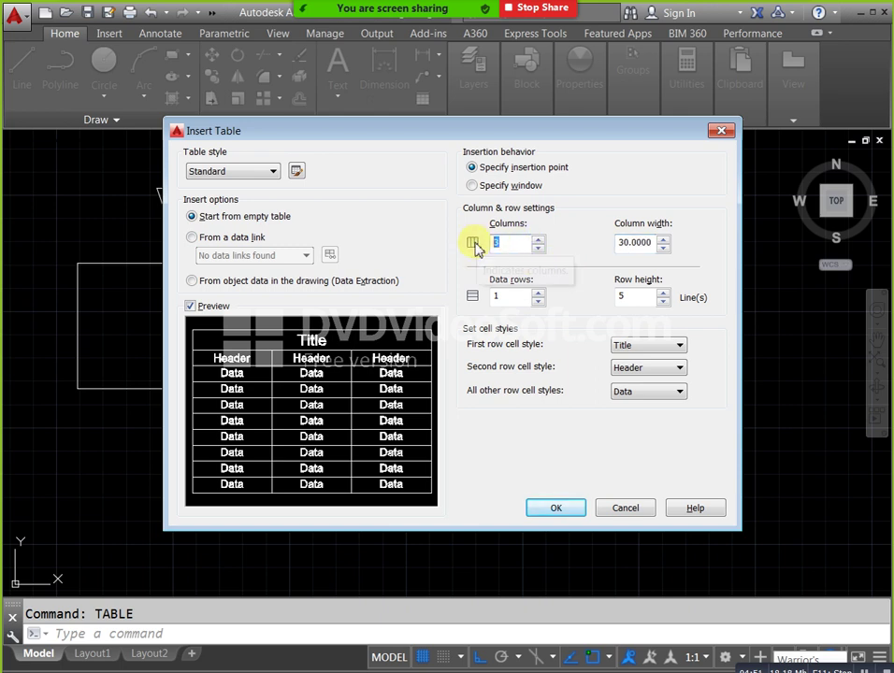
{"action": "type", "text": "2"}
- Set the table to 6 data rows with a row height of 8 lines and accept the settings for placement
{"action": "left_click_drag", "start_coordinate": [505, 296], "coordinate": [482, 303]}
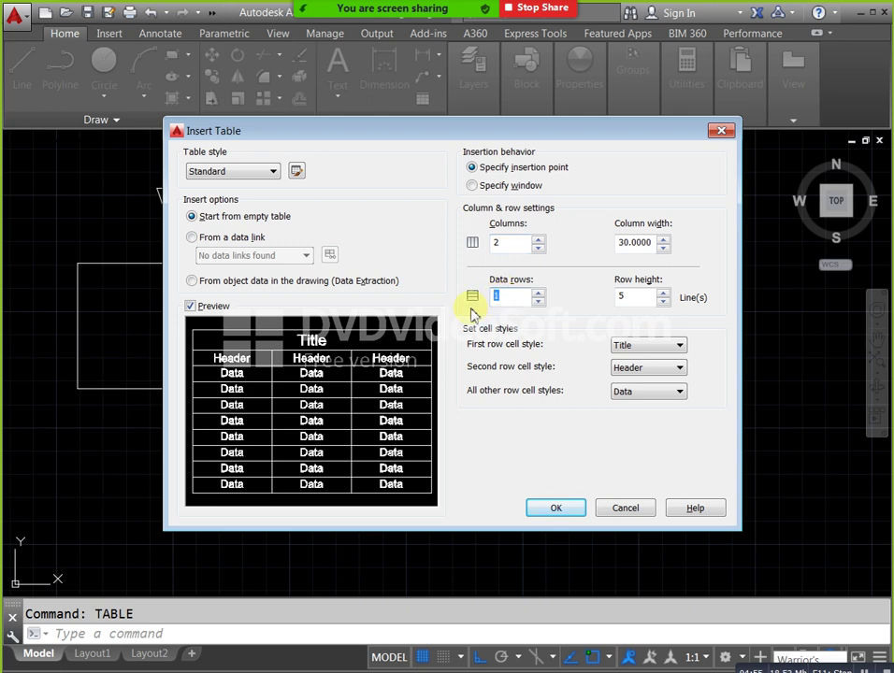
{"action": "type", "text": "6"}
{"action": "left_click_drag", "start_coordinate": [646, 296], "coordinate": [587, 313]}
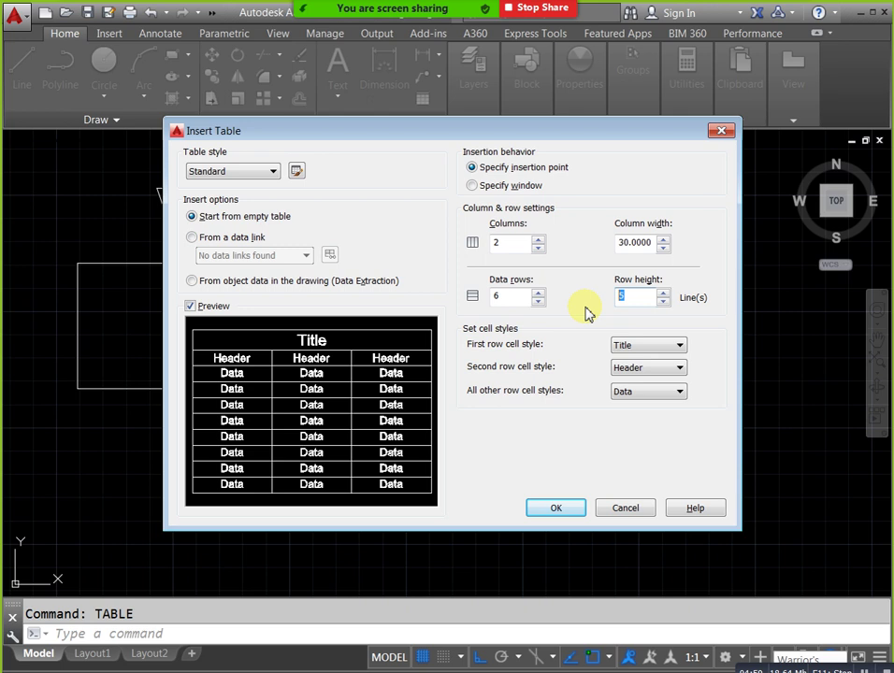
{"action": "type", "text": "8"}
{"action": "left_click", "coordinate": [559, 509]}
{"action": "scroll", "coordinate": [544, 322], "scroll_direction": "down", "scroll_amount": 10}
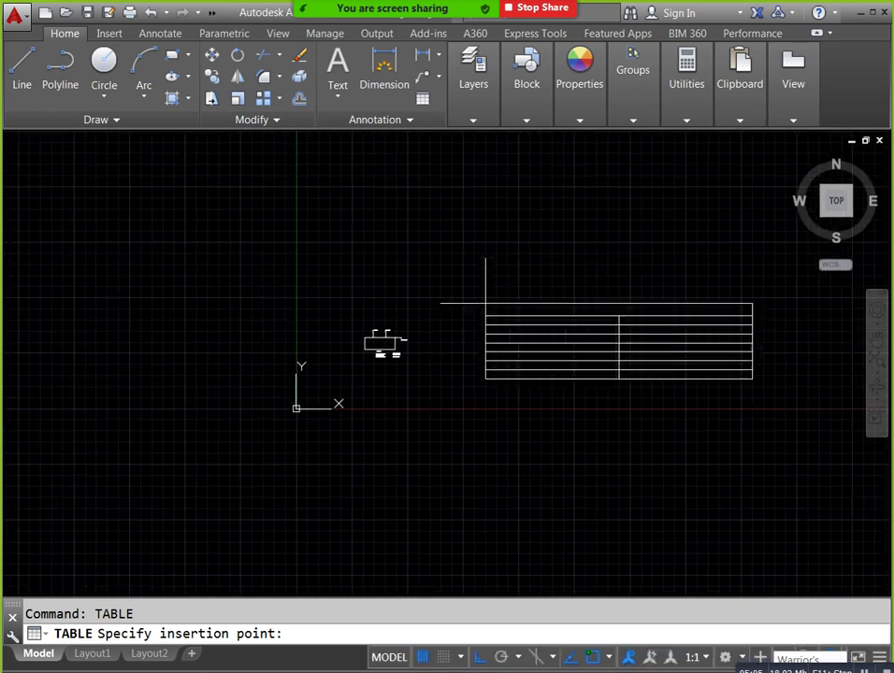
- Place the table to the right of the annotated rectangle and leave its title cell empty
{"action": "left_click", "coordinate": [479, 285]}
{"action": "left_click", "coordinate": [644, 371]}
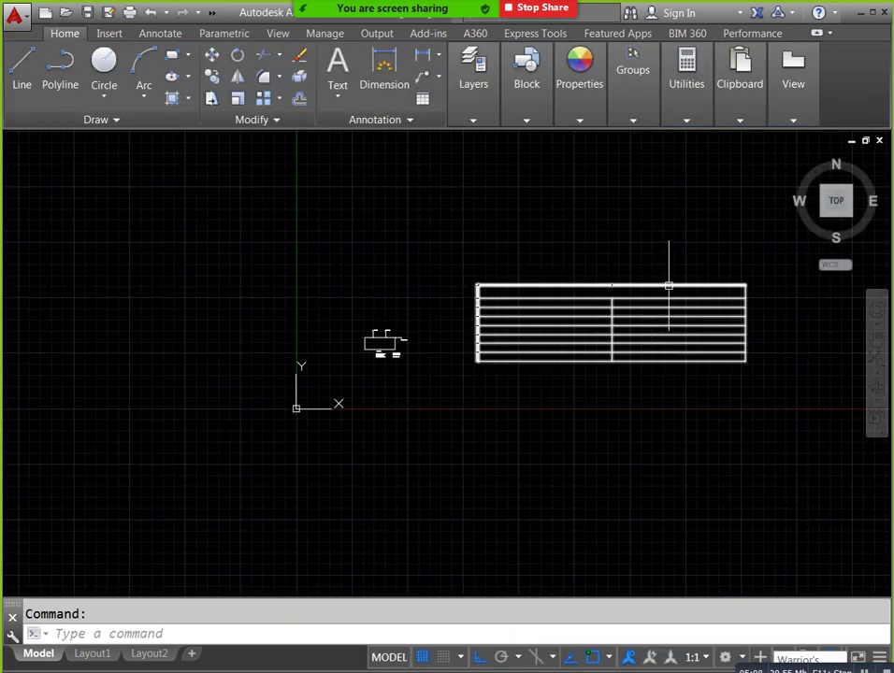
{"action": "left_click_drag", "start_coordinate": [669, 287], "coordinate": [668, 315]}
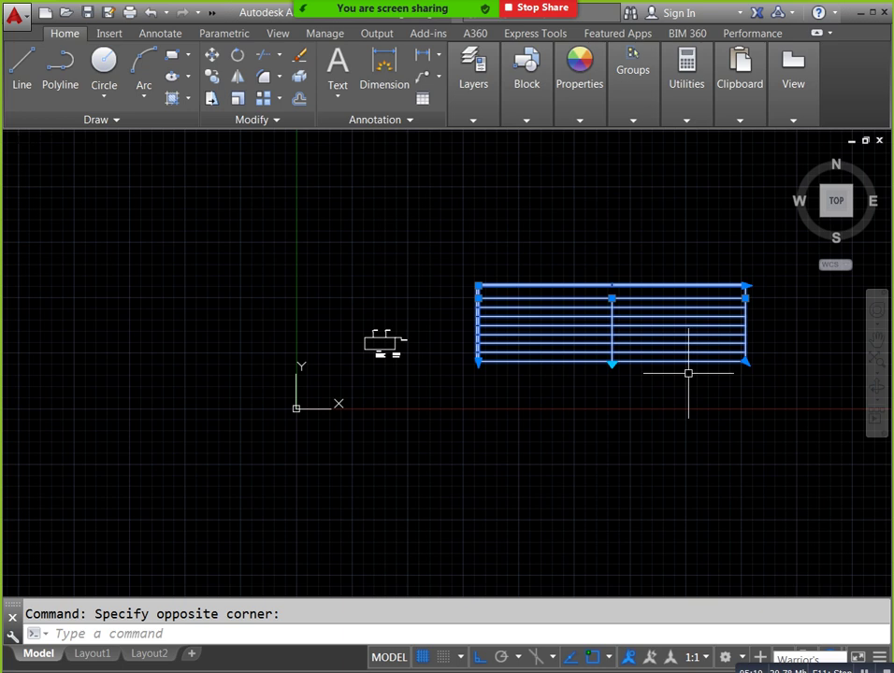
{"action": "scroll", "coordinate": [724, 334], "scroll_direction": "up", "scroll_amount": 2}
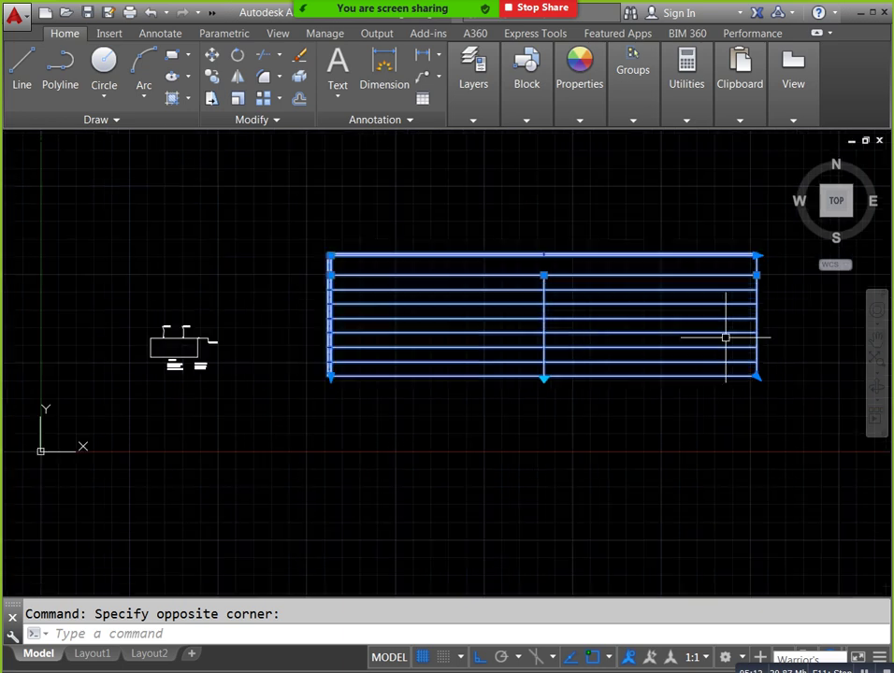
{"action": "left_click", "coordinate": [725, 272]}
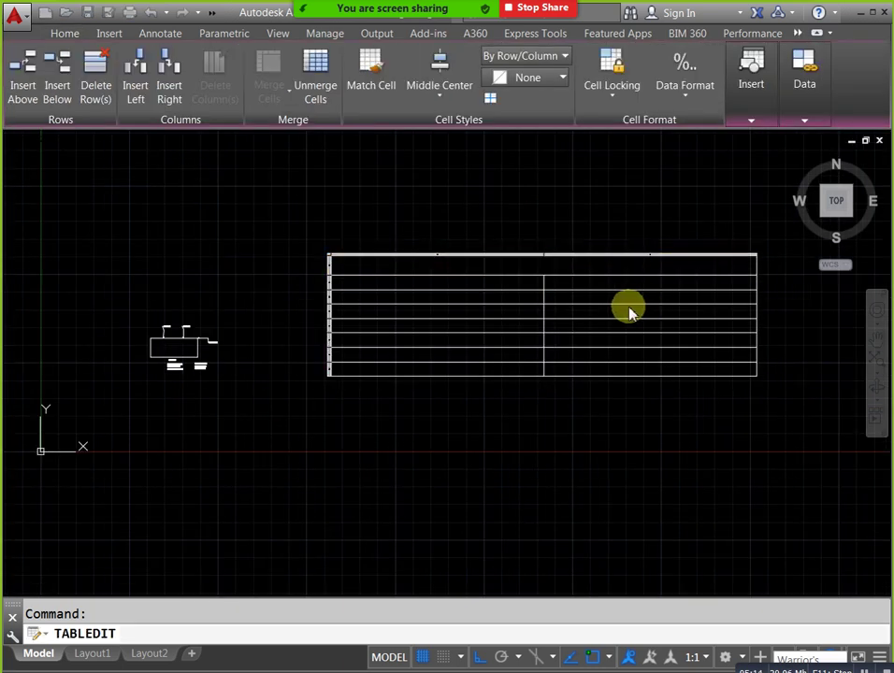
{"action": "double_click", "coordinate": [552, 271]}
{"action": "left_click", "coordinate": [630, 432]}
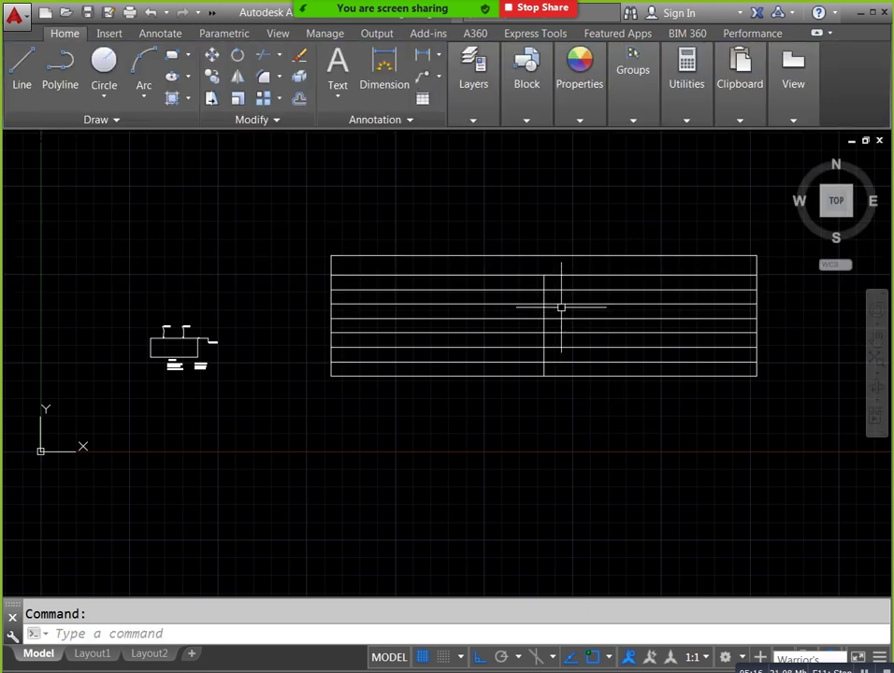
- Open the properties of the whole table and set its table width to 30
{"action": "left_click", "coordinate": [561, 275]}
{"action": "key", "text": "ctrl+1"}
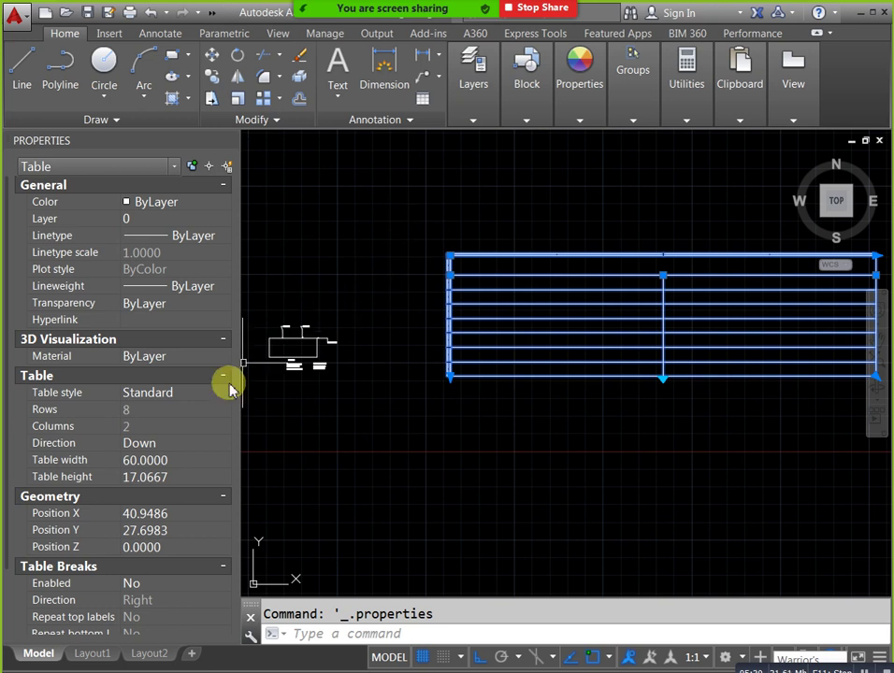
{"action": "left_click", "coordinate": [183, 460]}
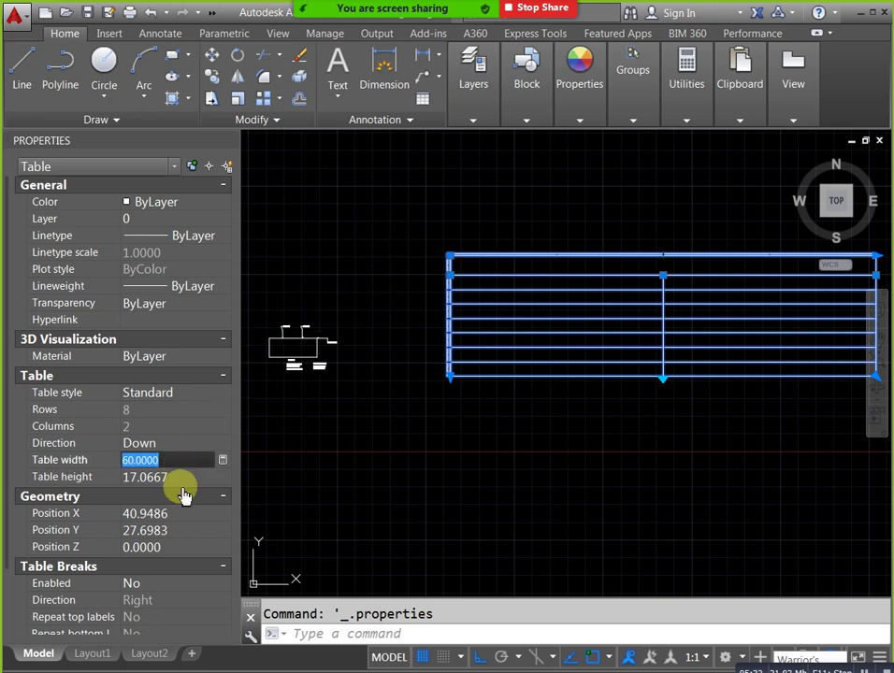
{"action": "left_click", "coordinate": [181, 477]}
{"action": "left_click", "coordinate": [177, 460]}
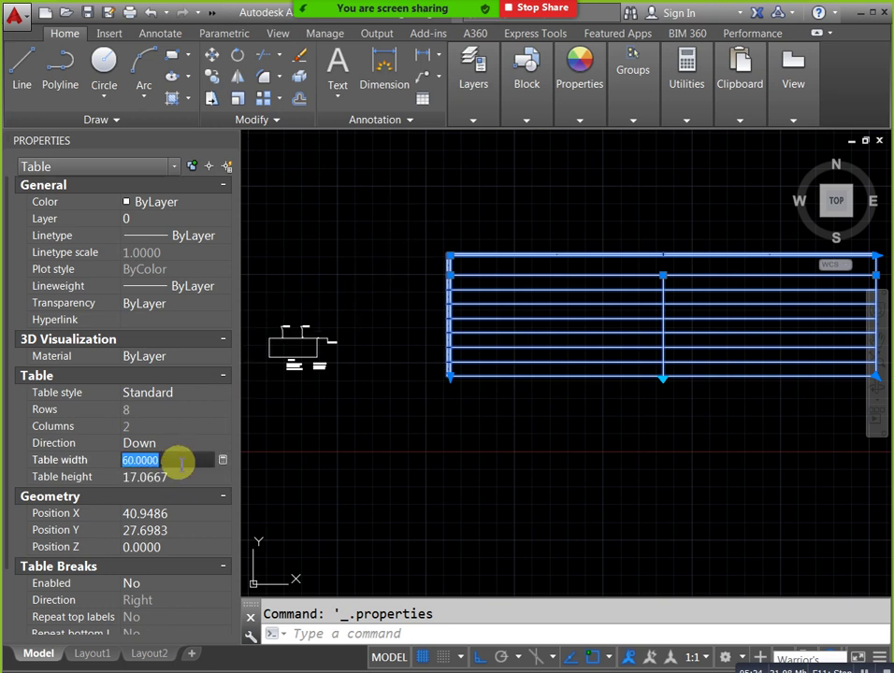
{"action": "type", "text": "30"}
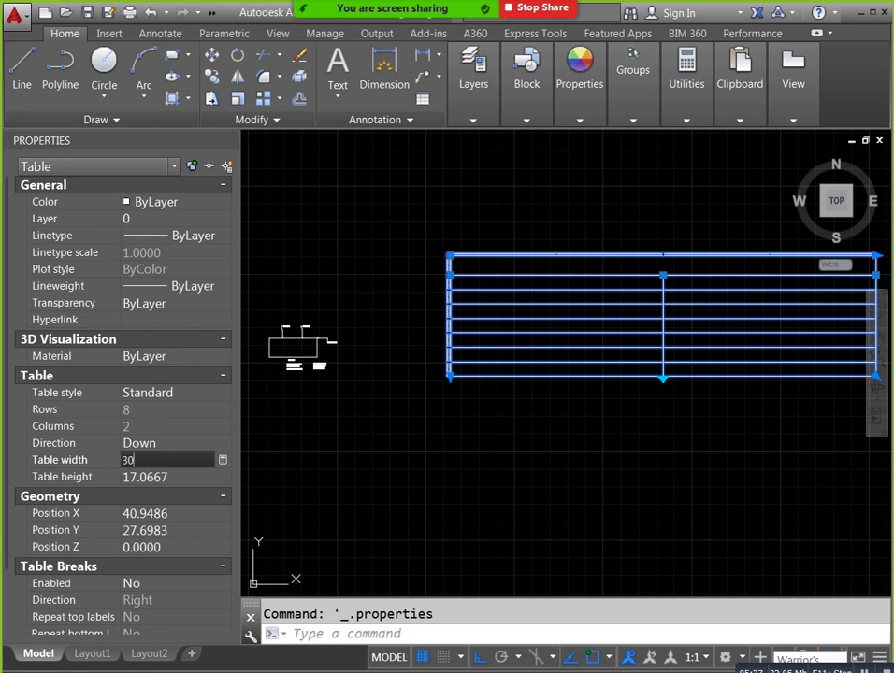
{"action": "key", "text": "Tab"}
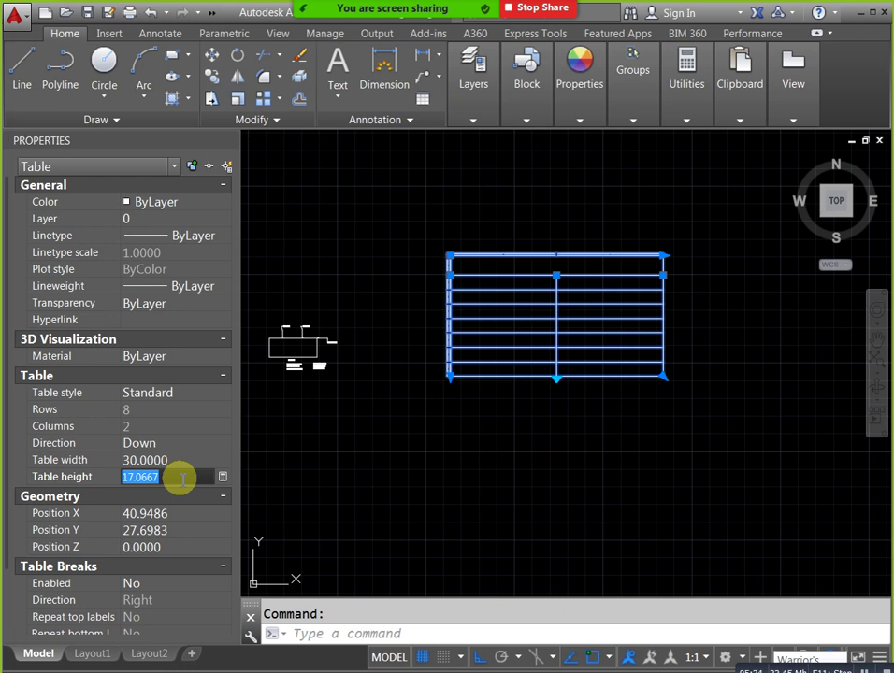
- Set the table height to 20, increase it to 25, and deselect the table
{"action": "type", "text": "20"}
{"action": "key", "text": "Return"}
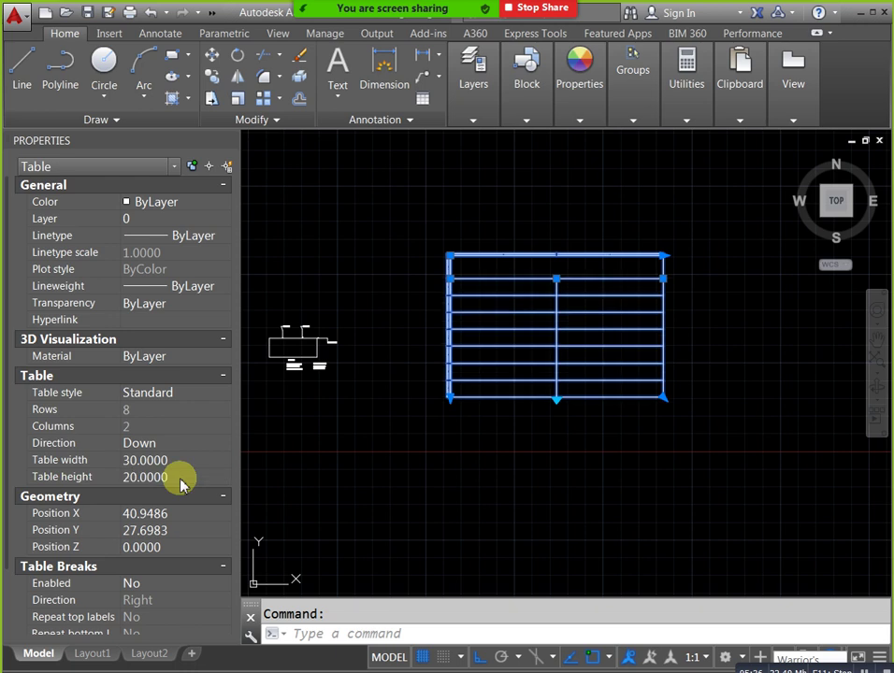
{"action": "left_click", "coordinate": [186, 477]}
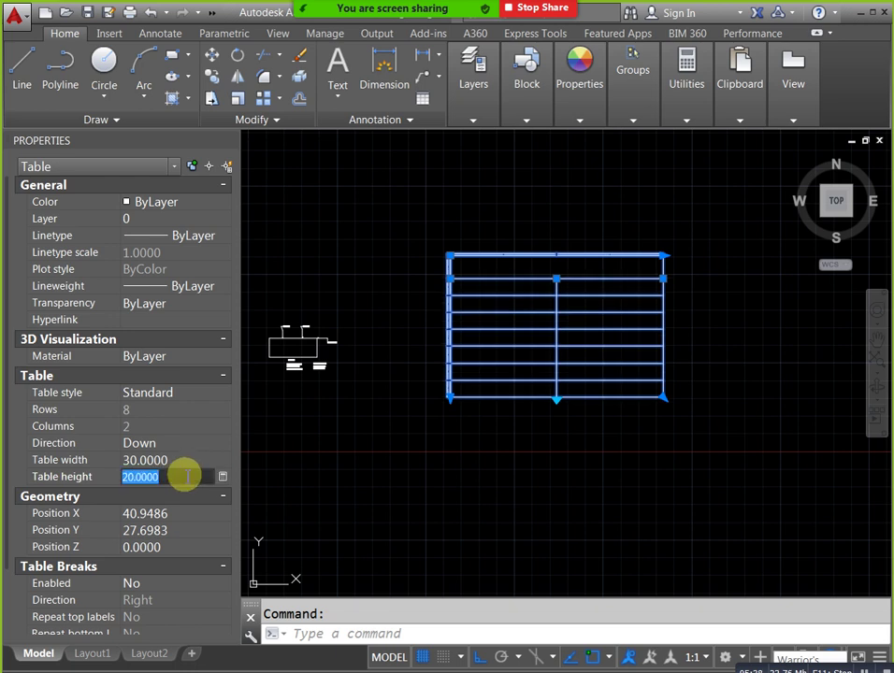
{"action": "type", "text": "25"}
{"action": "key", "text": "Return"}
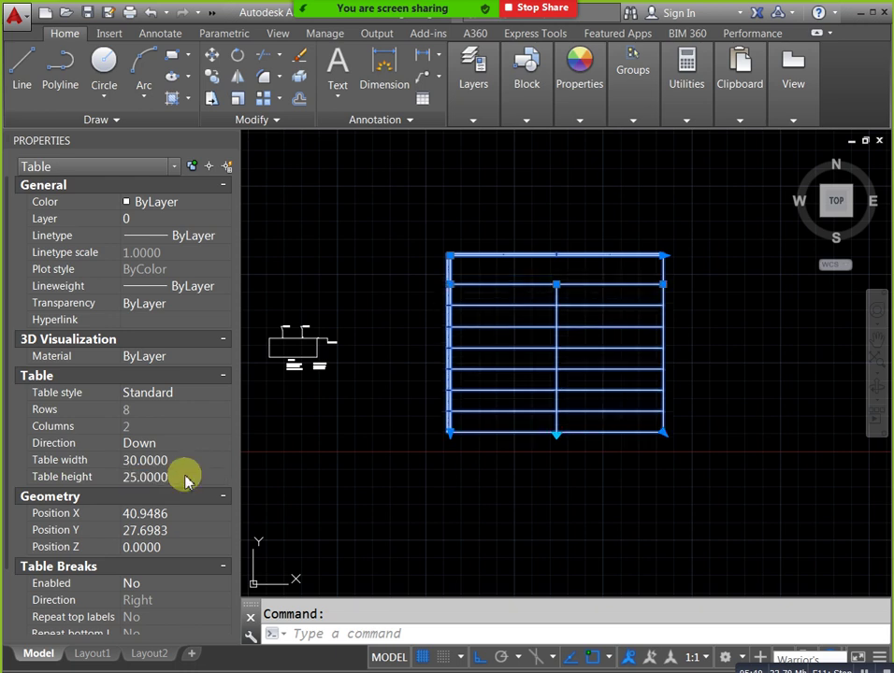
{"action": "left_click", "coordinate": [383, 482]}
{"action": "key", "text": "Escape"}
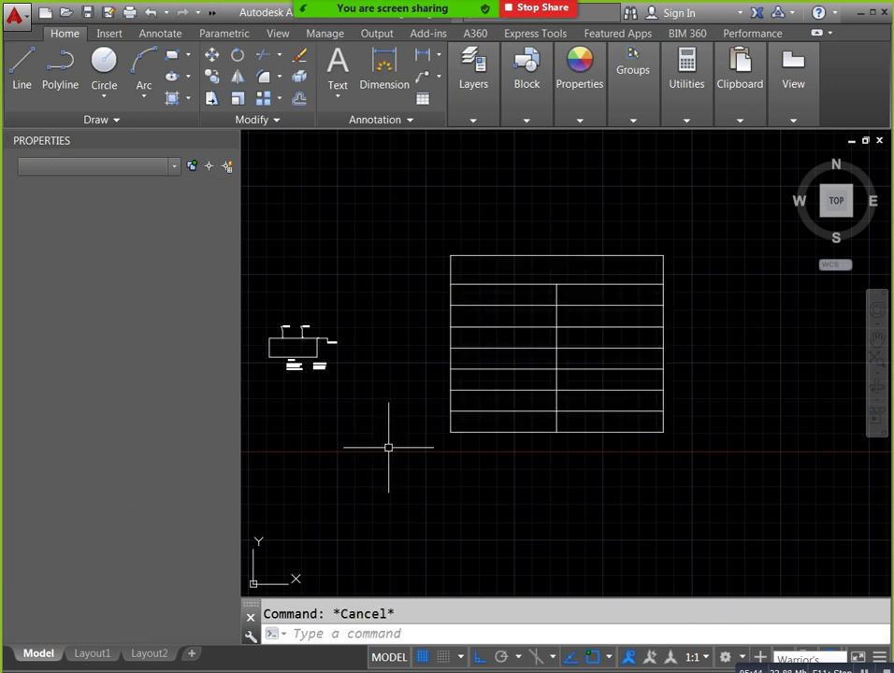
- Enter the title Legends in the table's top cell with a text height of 3
{"action": "scroll", "coordinate": [510, 311], "scroll_direction": "up", "scroll_amount": 4}
{"action": "middle_click_drag", "start_coordinate": [519, 313], "coordinate": [487, 353]}
{"action": "left_click", "coordinate": [505, 259]}
{"action": "double_click", "coordinate": [514, 249]}
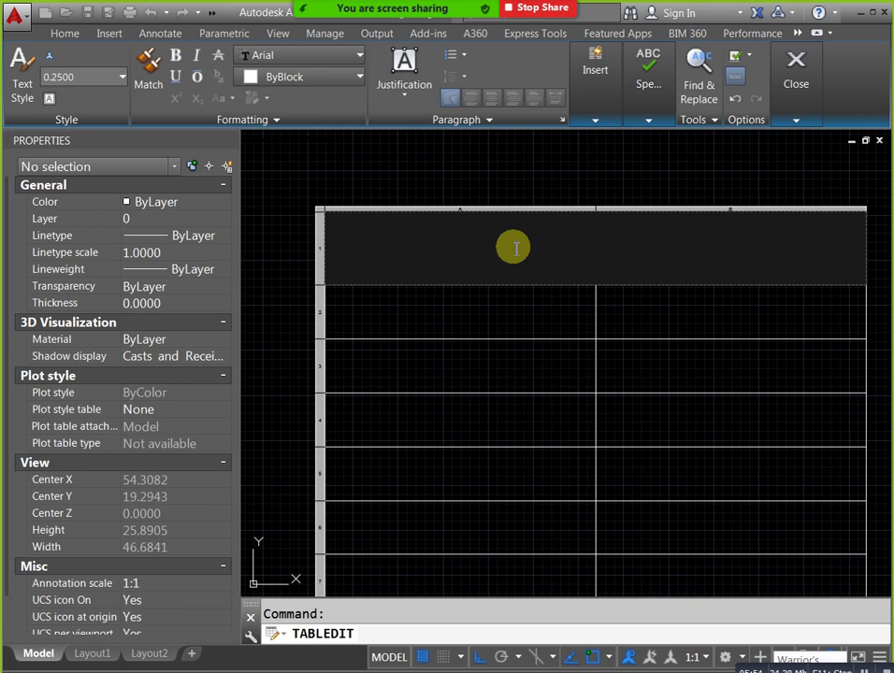
{"action": "left_click", "coordinate": [95, 77]}
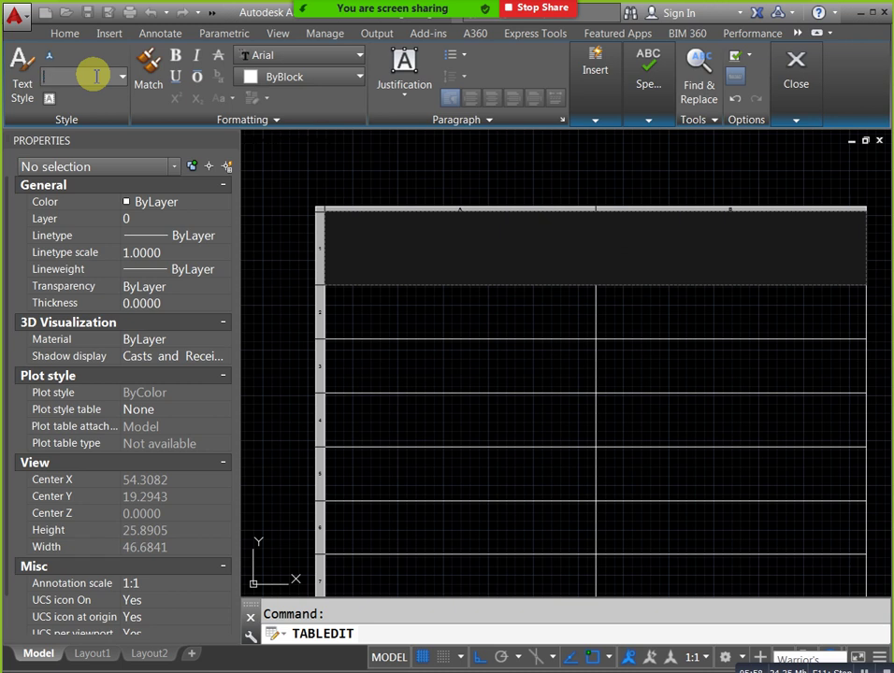
{"action": "type", "text": "3"}
{"action": "key", "text": "Return"}
{"action": "type", "text": "Le"}
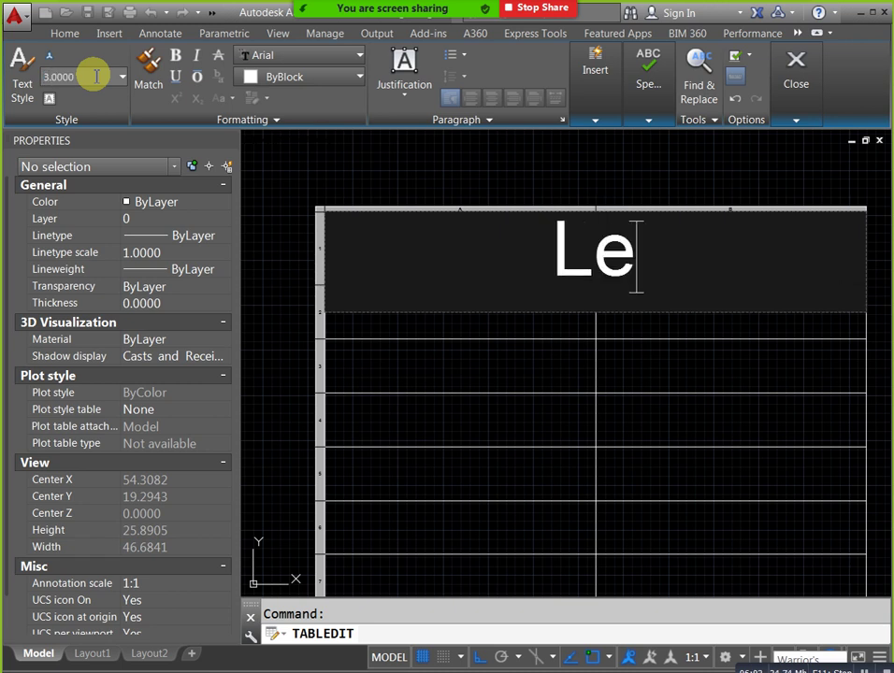
{"action": "type", "text": "gend"}
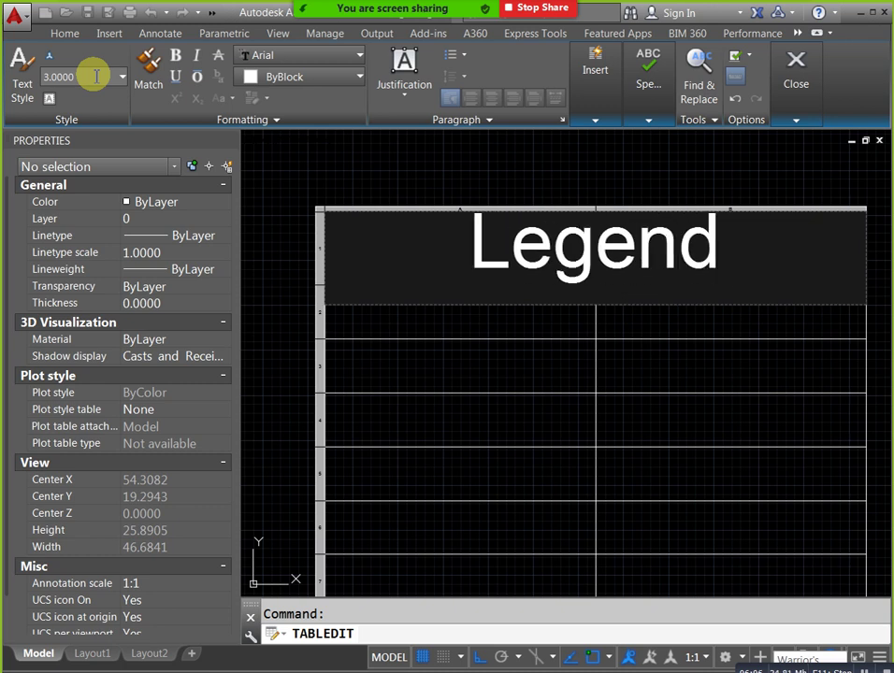
{"action": "type", "text": "s"}
{"action": "left_click", "coordinate": [563, 204]}
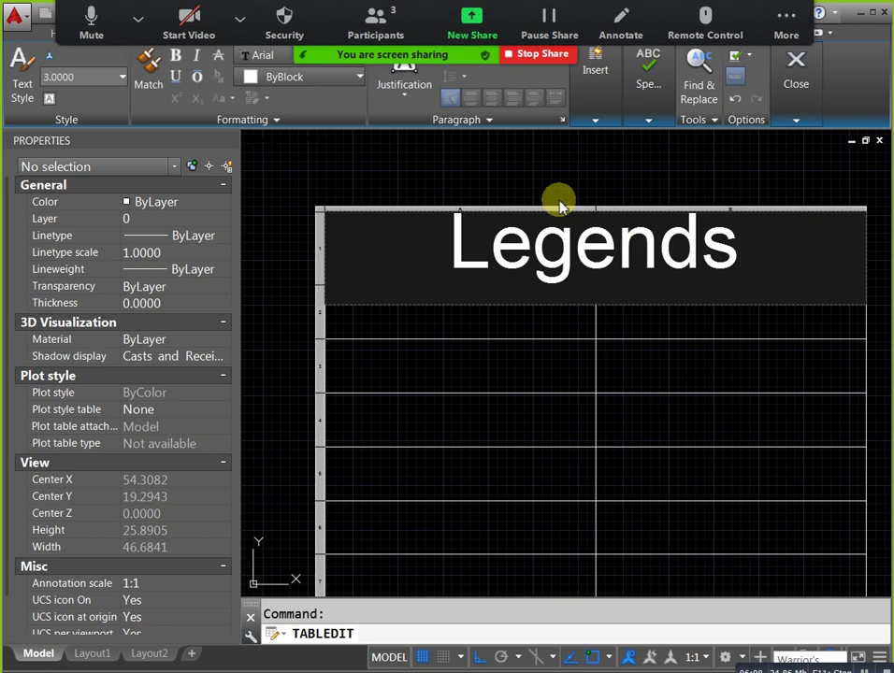
- Reduce the text height of the Legends title to 2 and finish editing the cell
{"action": "scroll", "coordinate": [461, 327], "scroll_direction": "down", "scroll_amount": 2}
{"action": "middle_click_drag", "start_coordinate": [455, 309], "coordinate": [443, 295]}
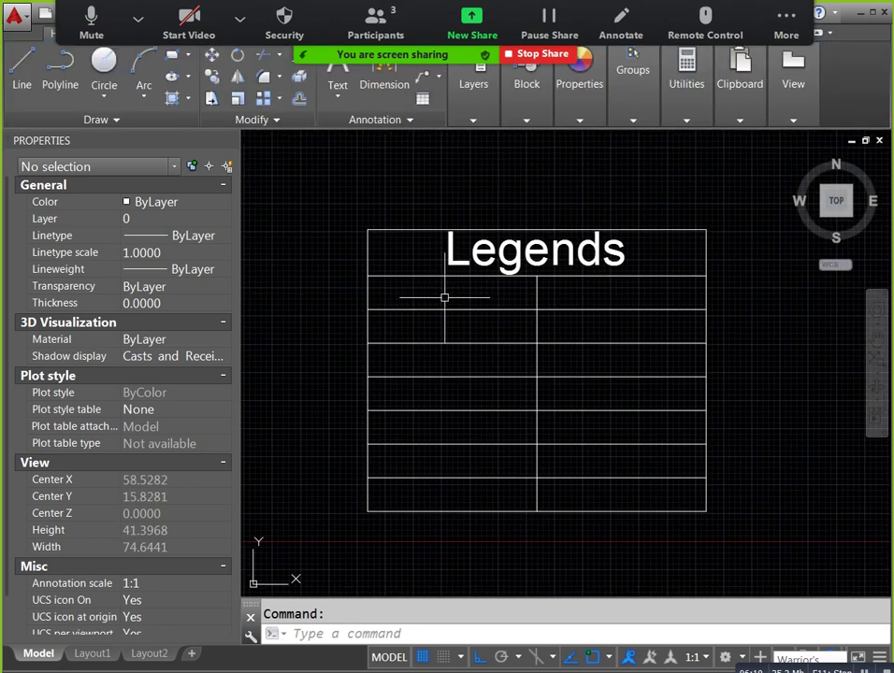
{"action": "double_click", "coordinate": [616, 251]}
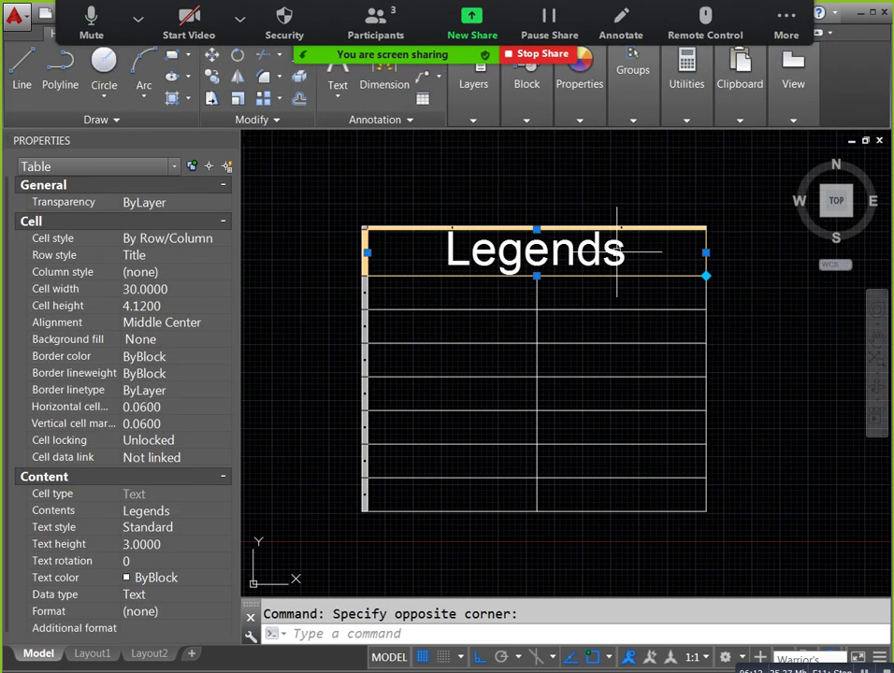
{"action": "double_click", "coordinate": [506, 253]}
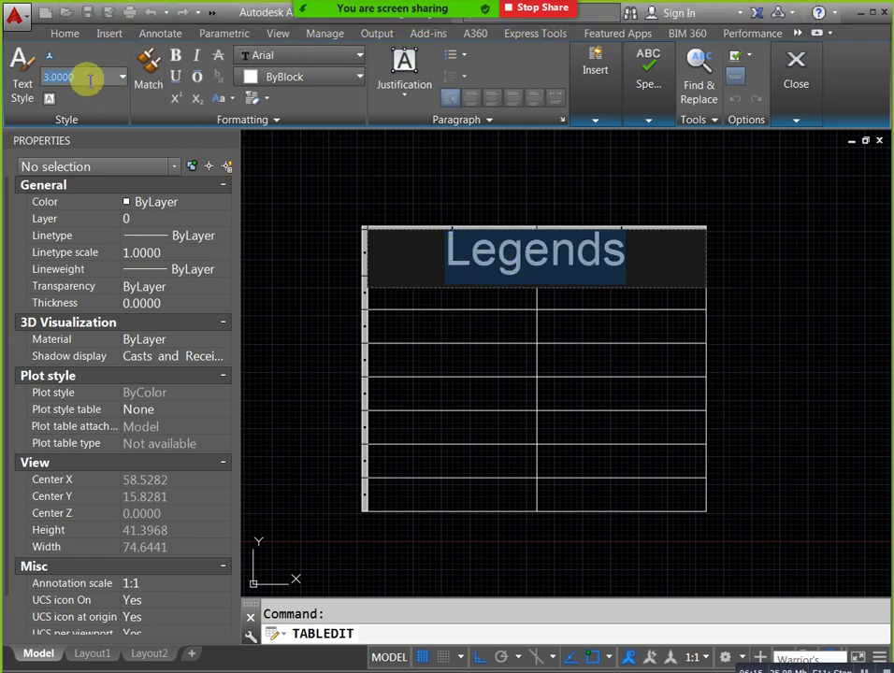
{"action": "key", "text": "Return"}
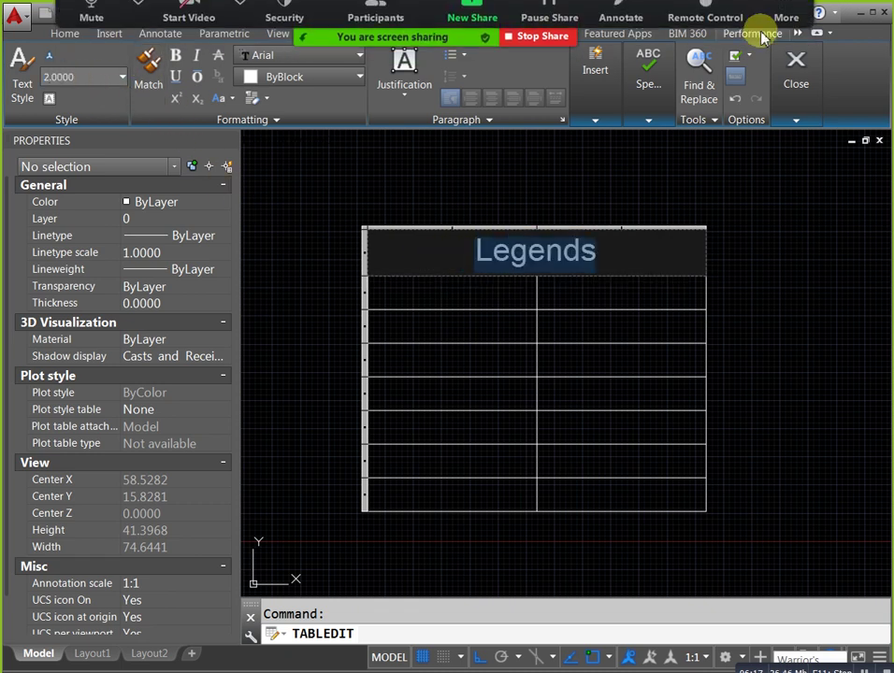
{"action": "left_click", "coordinate": [774, 262]}
{"action": "scroll", "coordinate": [537, 344], "scroll_direction": "up", "scroll_amount": 3}
{"action": "scroll", "coordinate": [458, 298], "scroll_direction": "down", "scroll_amount": 3}
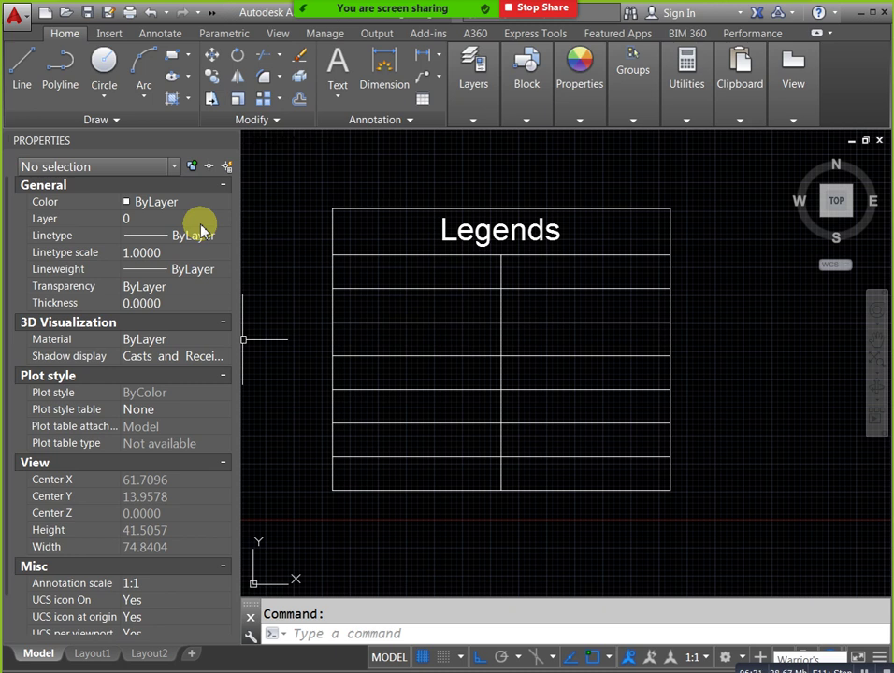
- Inspect the properties of an empty data cell and of the whole Legends table, including its table style
{"action": "middle_click_drag", "start_coordinate": [370, 276], "coordinate": [514, 293]}
{"action": "middle_click_drag", "start_coordinate": [440, 306], "coordinate": [549, 269]}
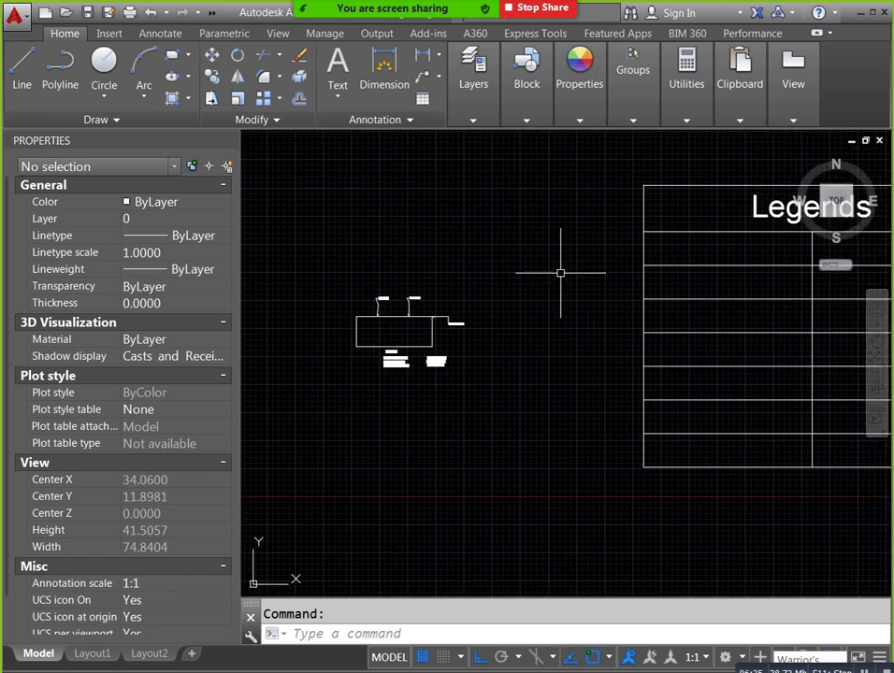
{"action": "left_click", "coordinate": [646, 315]}
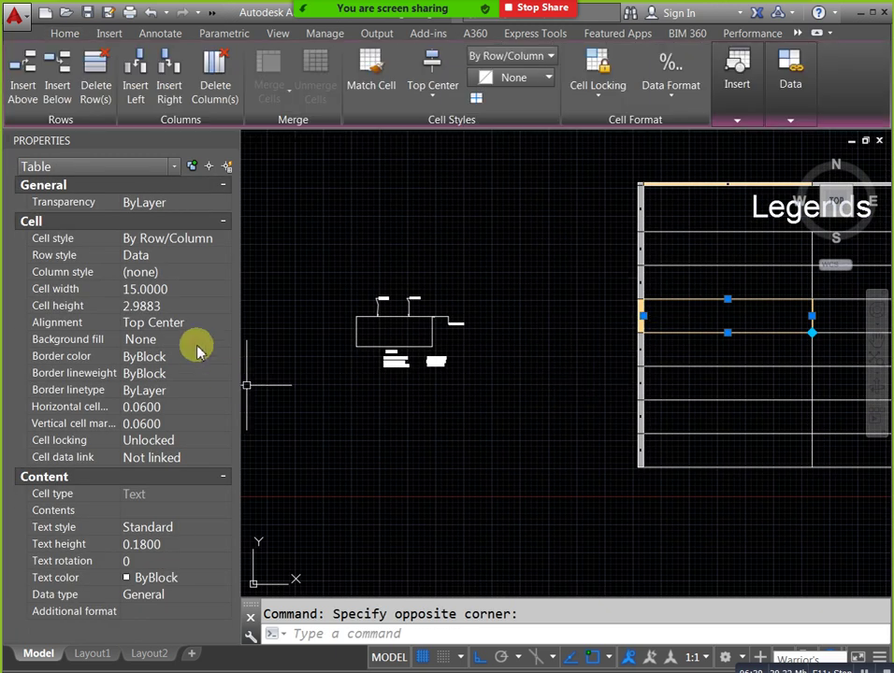
{"action": "key", "text": "Escape"}
{"action": "middle_click_drag", "start_coordinate": [672, 210], "coordinate": [543, 269]}
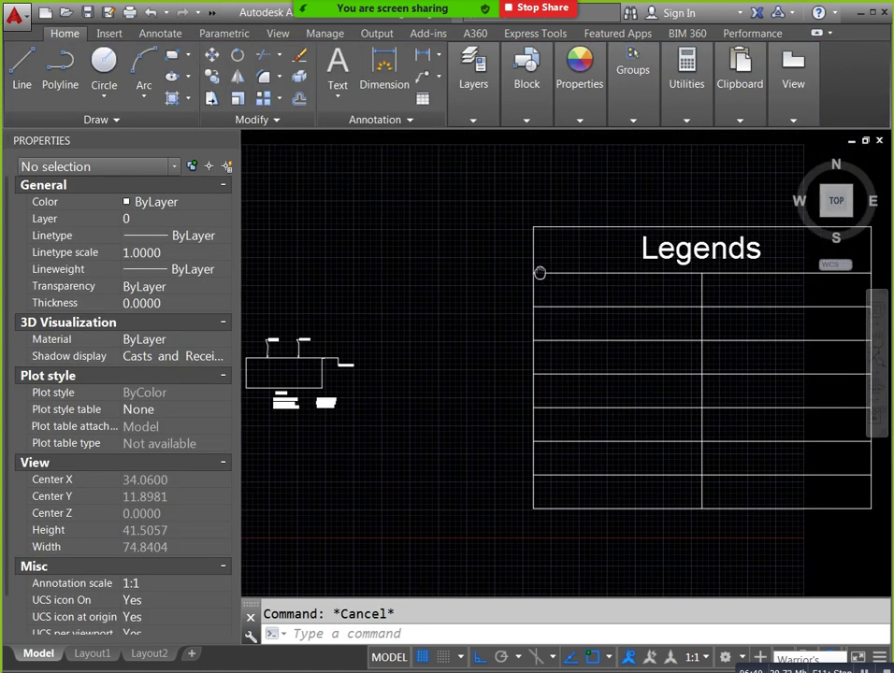
{"action": "left_click", "coordinate": [552, 229]}
{"action": "left_click", "coordinate": [551, 227]}
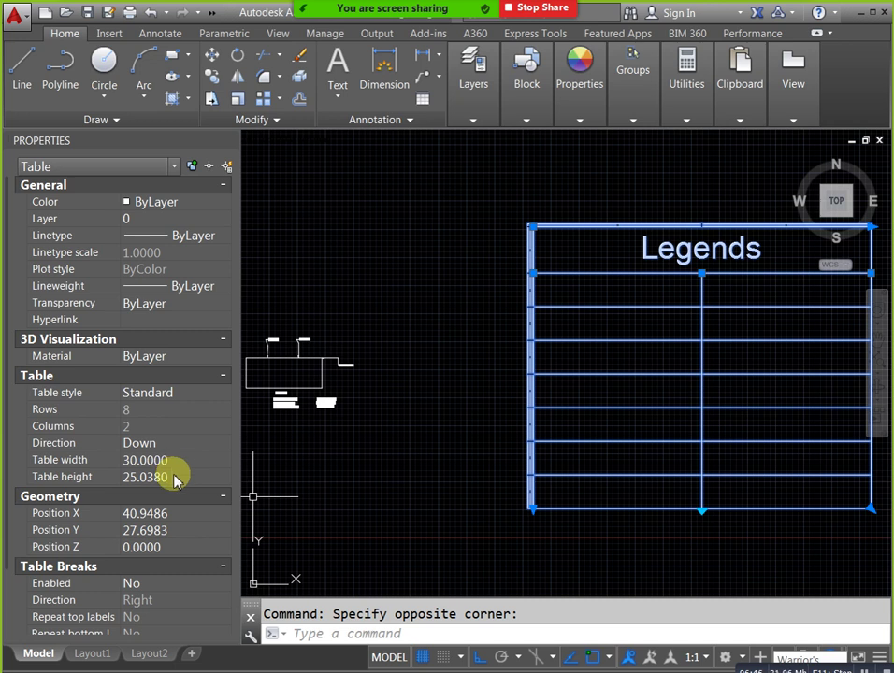
{"action": "left_click", "coordinate": [226, 394]}
{"action": "left_click", "coordinate": [169, 405]}
{"action": "key", "text": "Escape"}
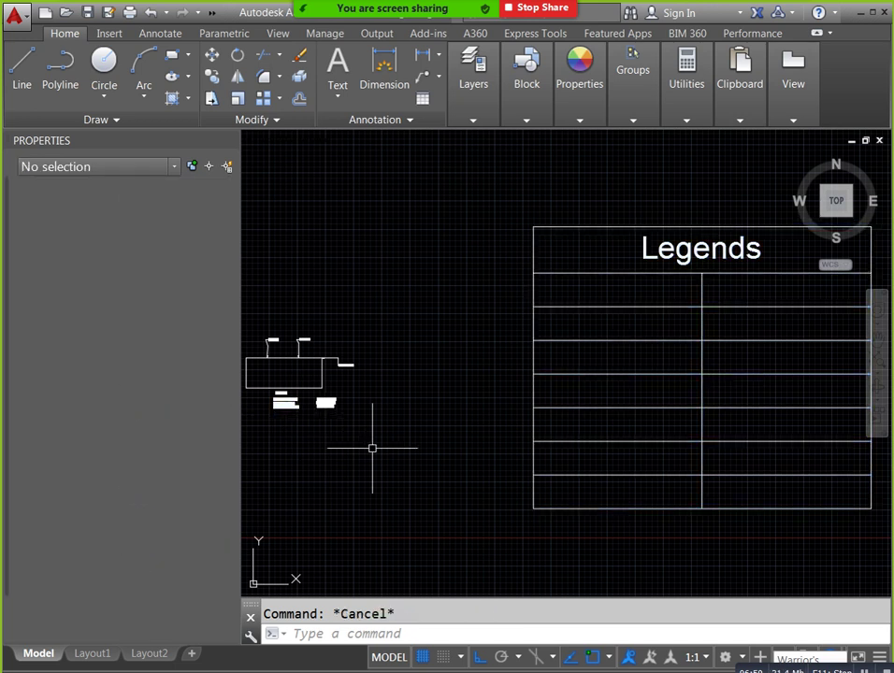
- Add a vertical linear dimension to the rectangle's left edge, placing the dimension line just outside the rectangle
{"action": "mouse_move", "coordinate": [432, 399]}
{"action": "middle_mouse_down"}
{"action": "mouse_move", "coordinate": [368, 380]}
{"action": "mouse_move", "coordinate": [496, 362]}
{"action": "middle_mouse_up"}
{"action": "scroll", "coordinate": [374, 381], "scroll_direction": "down", "scroll_amount": 4}
{"action": "scroll", "coordinate": [421, 360], "scroll_direction": "up", "scroll_amount": 10}
{"action": "middle_click_drag", "start_coordinate": [393, 281], "coordinate": [439, 369]}
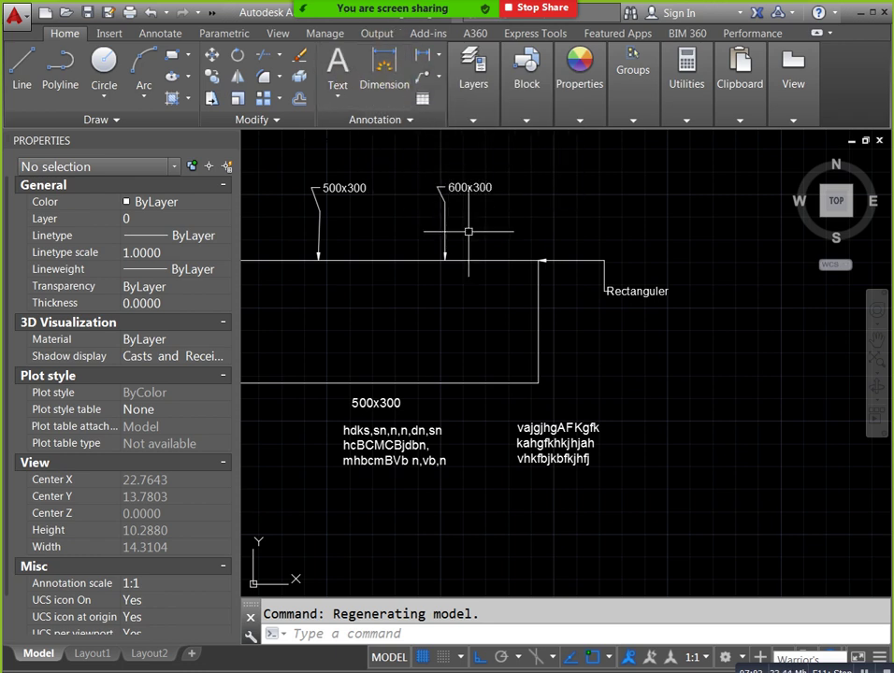
{"action": "middle_click_drag", "start_coordinate": [417, 238], "coordinate": [473, 235]}
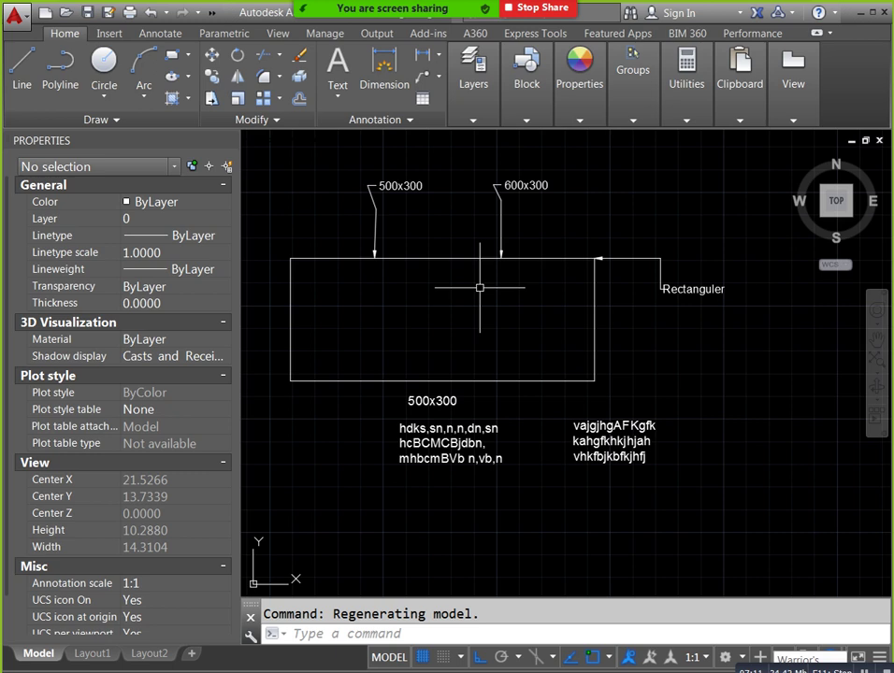
{"action": "middle_click_drag", "start_coordinate": [594, 315], "coordinate": [645, 319]}
{"action": "scroll", "coordinate": [362, 365], "scroll_direction": "up", "scroll_amount": 2}
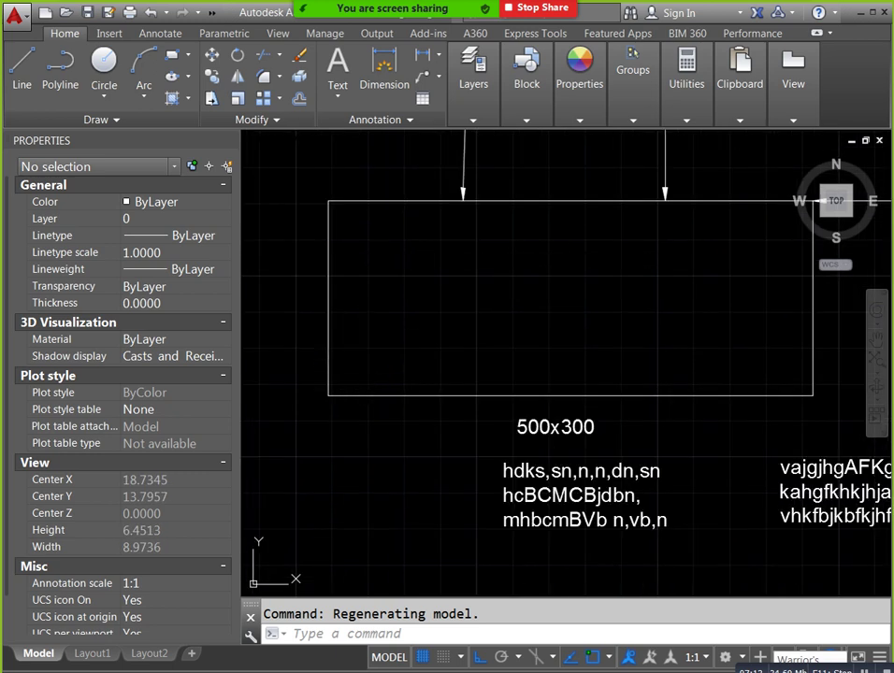
{"action": "middle_click_drag", "start_coordinate": [366, 350], "coordinate": [405, 385]}
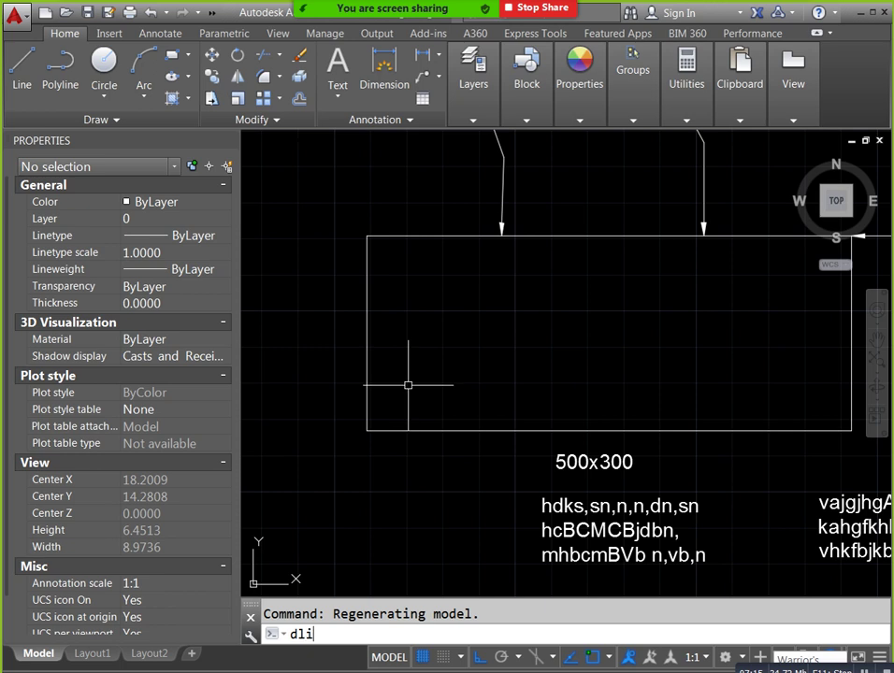
{"action": "key", "text": "Return"}
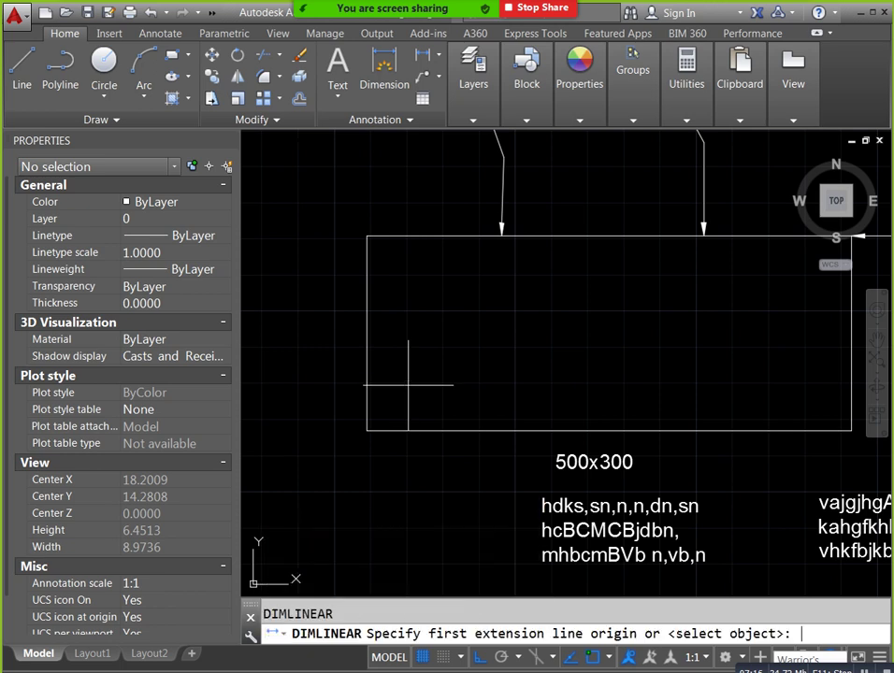
{"action": "left_click", "coordinate": [366, 430]}
{"action": "left_click", "coordinate": [366, 235]}
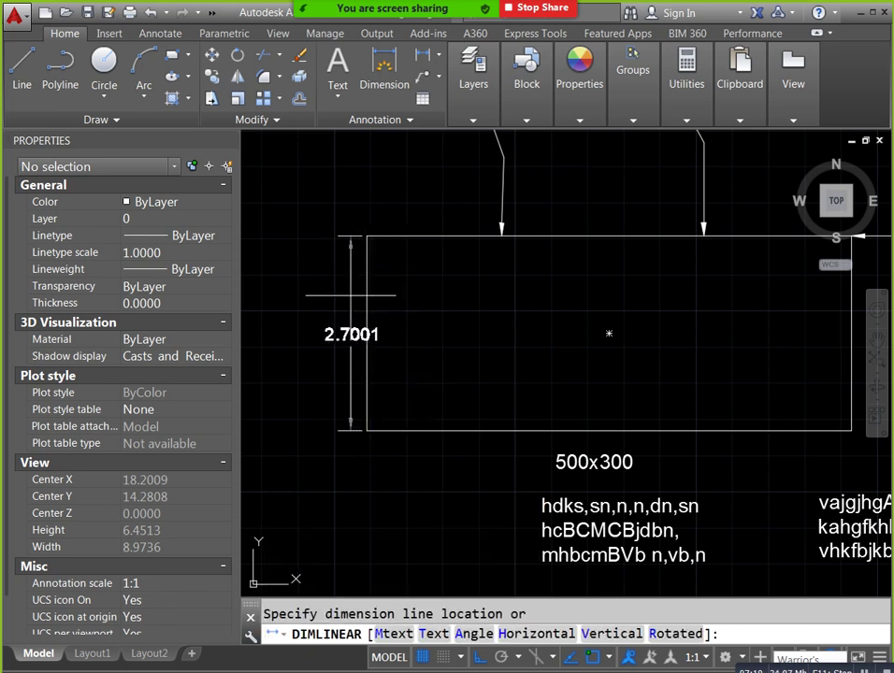
{"action": "left_click", "coordinate": [319, 336]}
{"action": "middle_click_drag", "start_coordinate": [436, 359], "coordinate": [461, 360]}
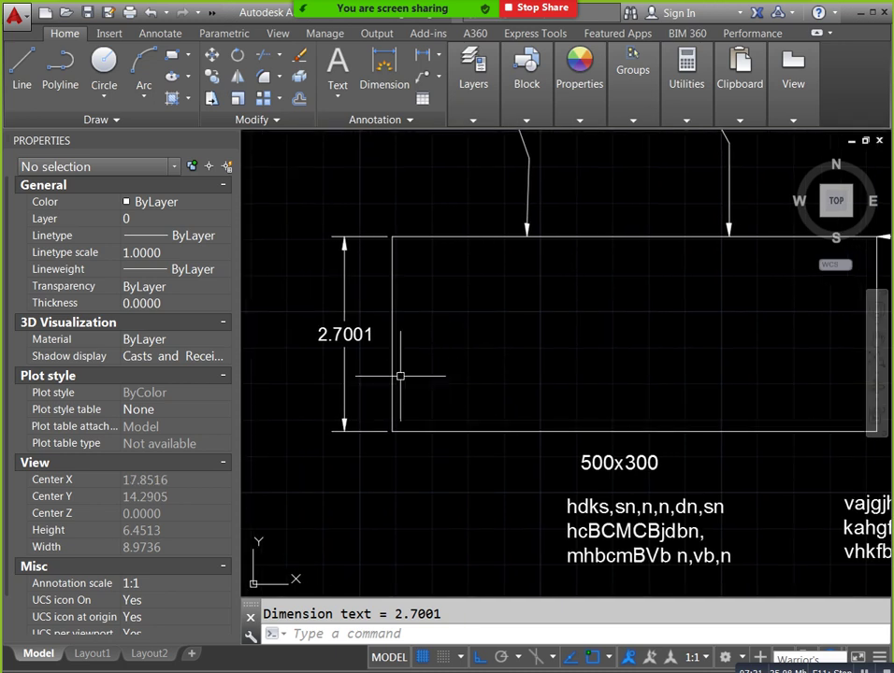
- Edit the vertical dimension's text to insert a diameter symbol in front of the value, and finish the text edit
{"action": "mouse_move", "coordinate": [356, 340]}
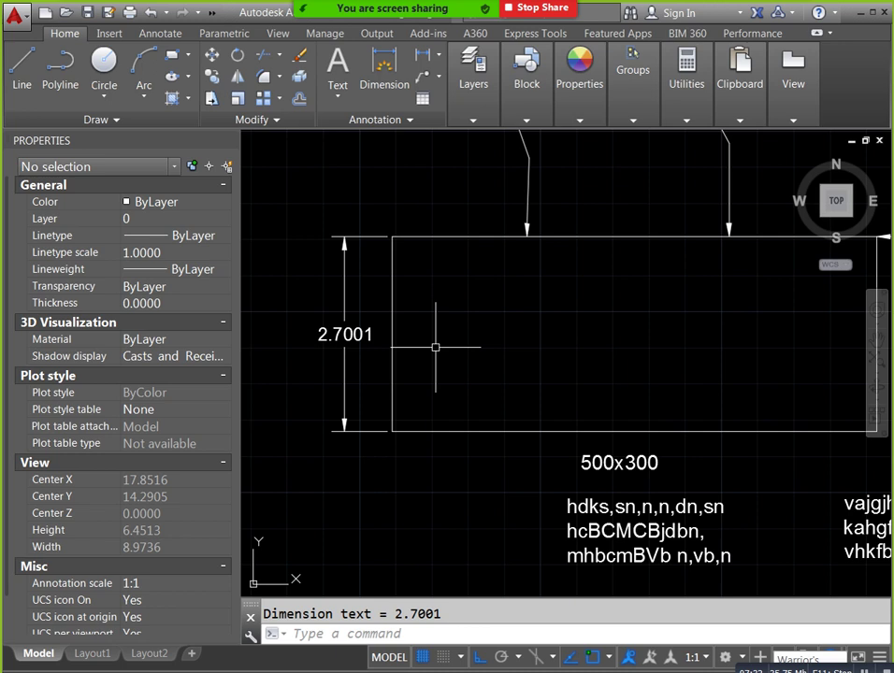
{"action": "middle_click_drag", "start_coordinate": [436, 344], "coordinate": [450, 353]}
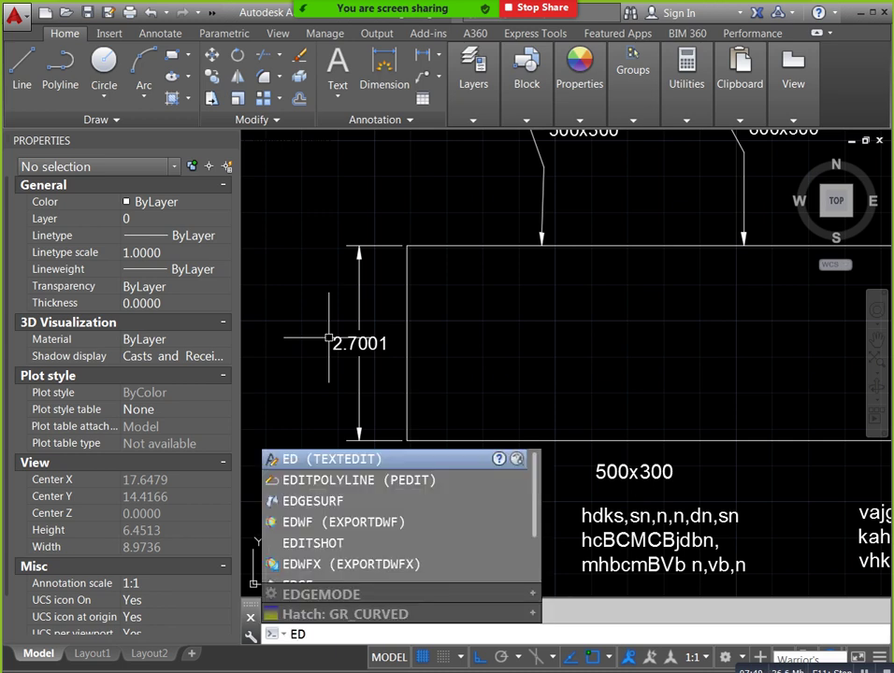
{"action": "key", "text": "Return"}
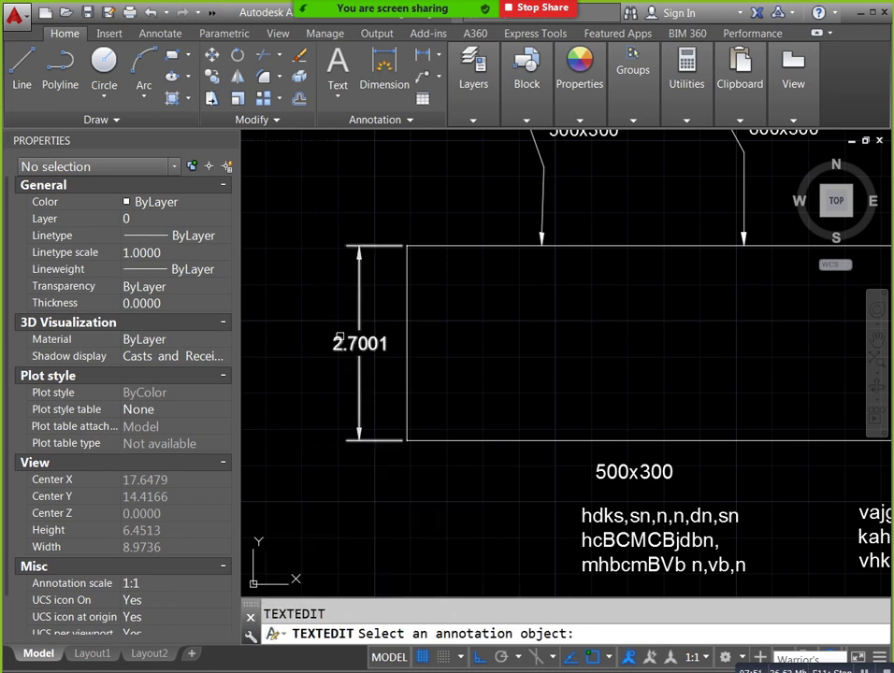
{"action": "left_click", "coordinate": [340, 341]}
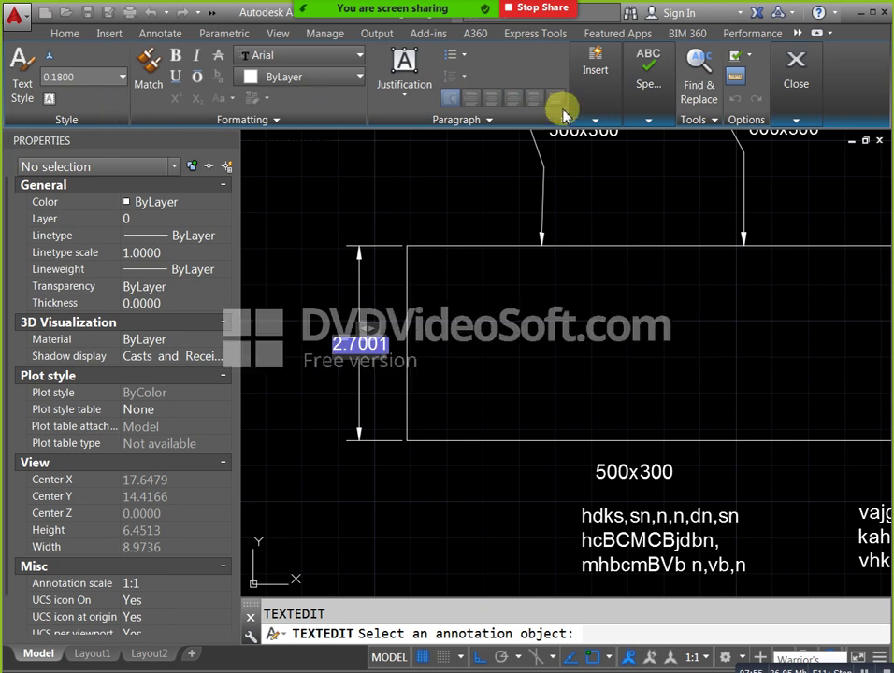
{"action": "left_click", "coordinate": [608, 116]}
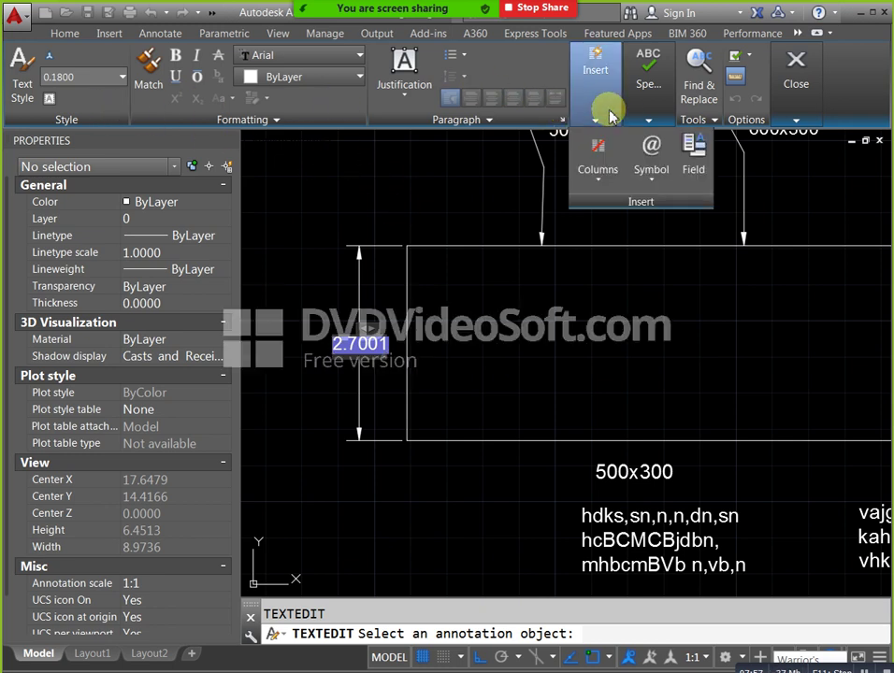
{"action": "left_click", "coordinate": [660, 187]}
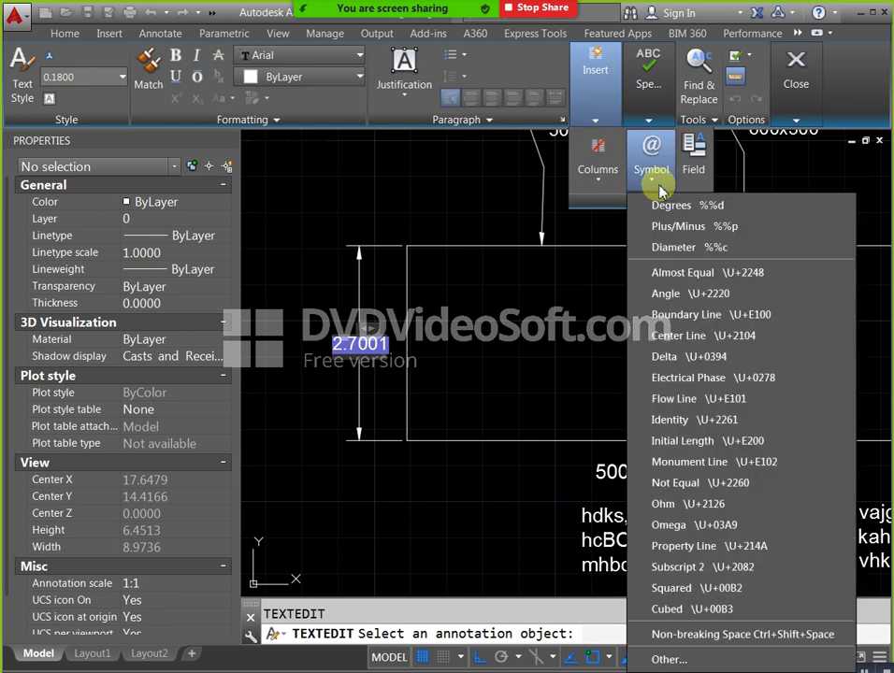
{"action": "left_click", "coordinate": [687, 248]}
{"action": "left_click", "coordinate": [561, 308]}
{"action": "scroll", "coordinate": [396, 359], "scroll_direction": "up", "scroll_amount": 4}
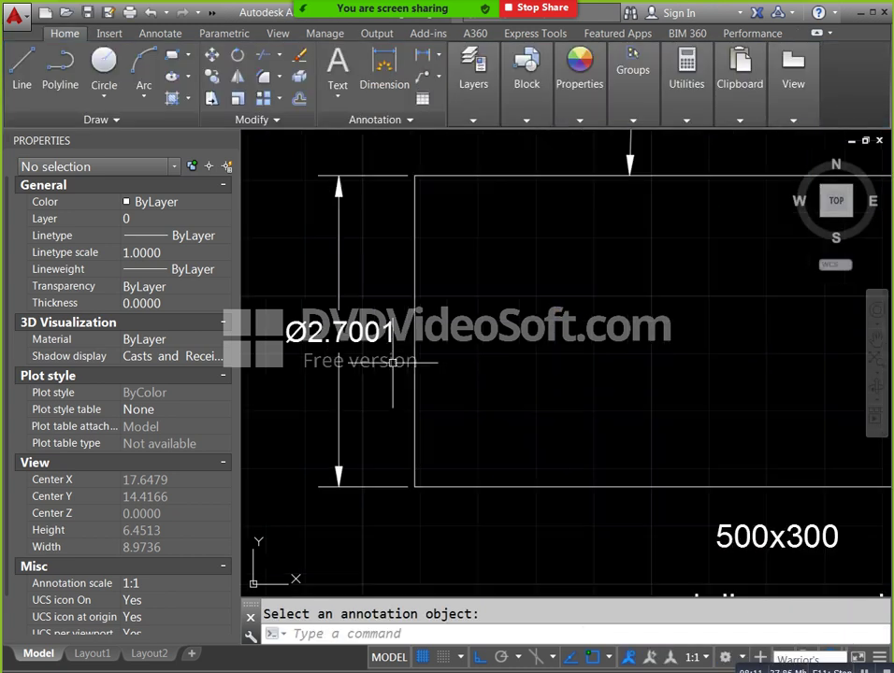
- Open the Rectanguler leader text for editing and insert a degrees symbol between the letters u and l
{"action": "scroll", "coordinate": [395, 358], "scroll_direction": "down", "scroll_amount": 4}
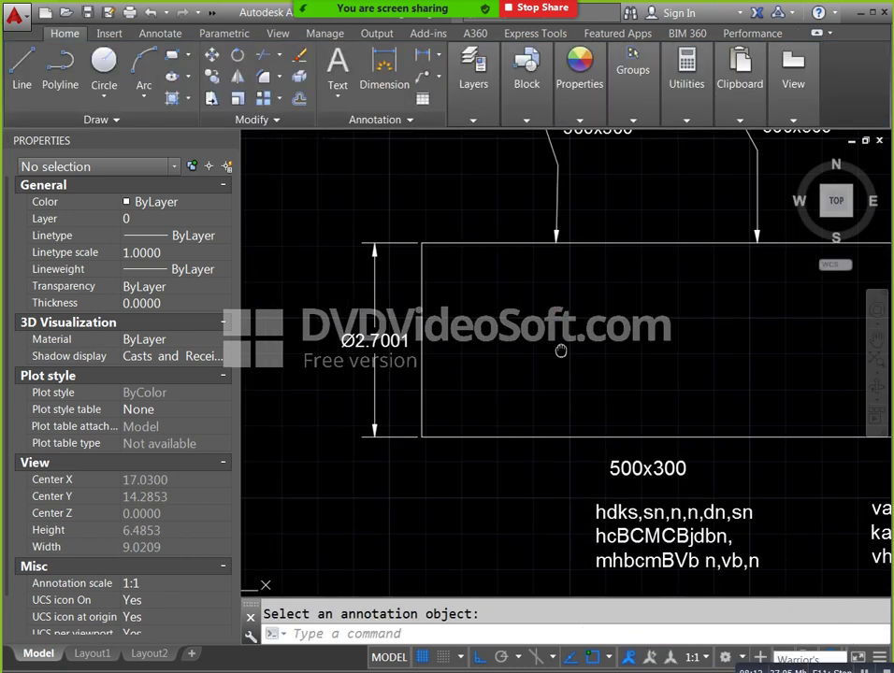
{"action": "middle_click_drag", "start_coordinate": [546, 346], "coordinate": [474, 373]}
{"action": "scroll", "coordinate": [538, 324], "scroll_direction": "down", "scroll_amount": 2}
{"action": "mouse_move", "coordinate": [582, 359]}
{"action": "middle_mouse_down"}
{"action": "mouse_move", "coordinate": [553, 361]}
{"action": "mouse_move", "coordinate": [516, 346]}
{"action": "middle_mouse_up"}
{"action": "scroll", "coordinate": [741, 371], "scroll_direction": "up", "scroll_amount": 6}
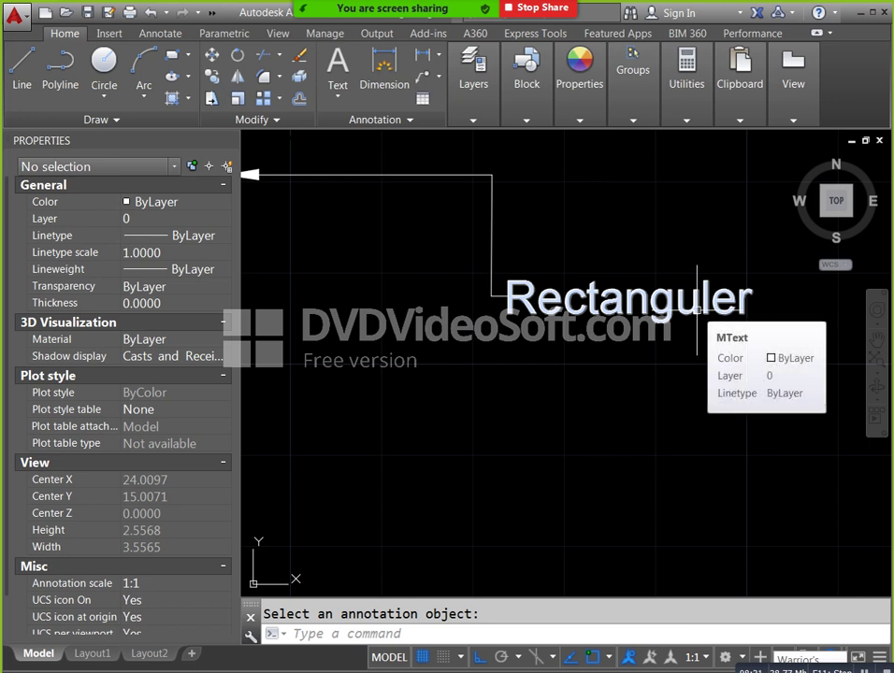
{"action": "left_click", "coordinate": [697, 315]}
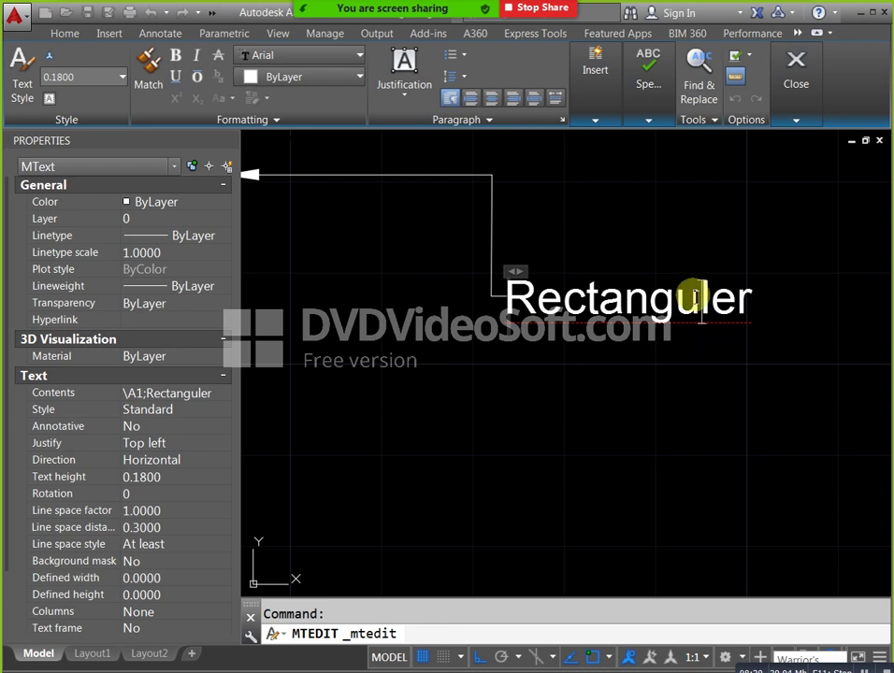
{"action": "left_click", "coordinate": [690, 306]}
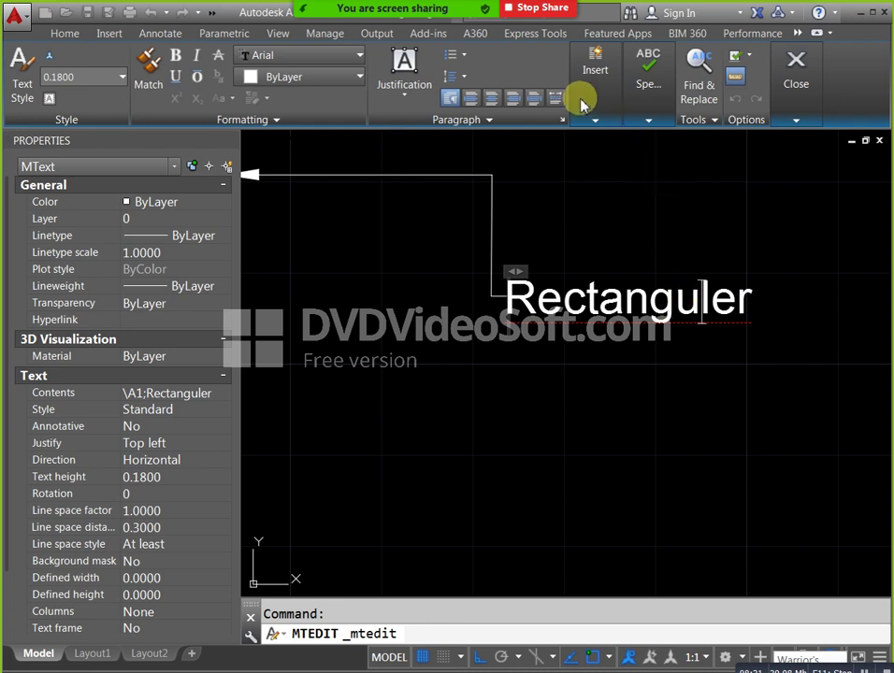
{"action": "left_click", "coordinate": [594, 70]}
{"action": "left_click", "coordinate": [650, 166]}
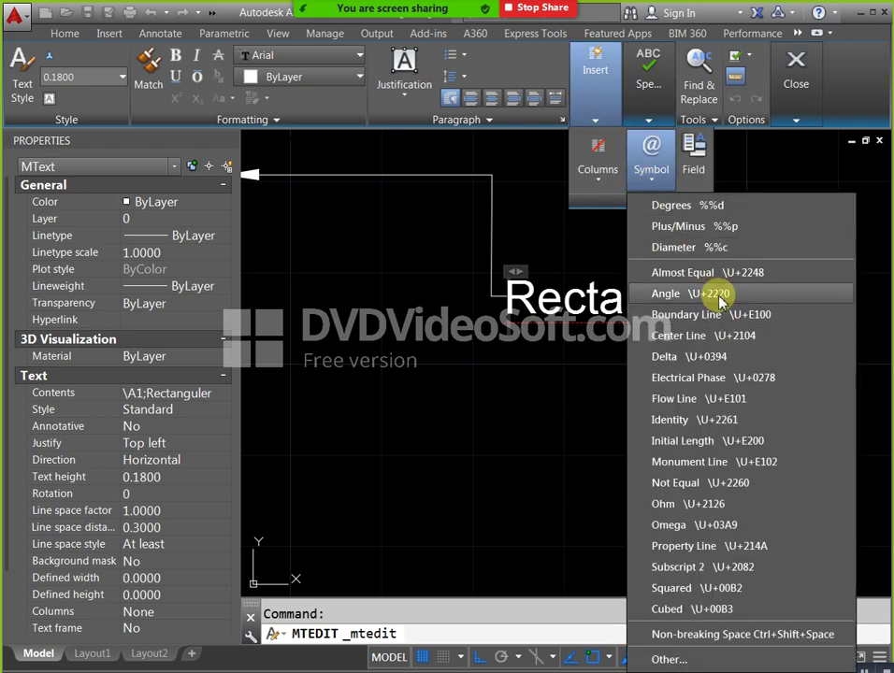
{"action": "left_click", "coordinate": [691, 206]}
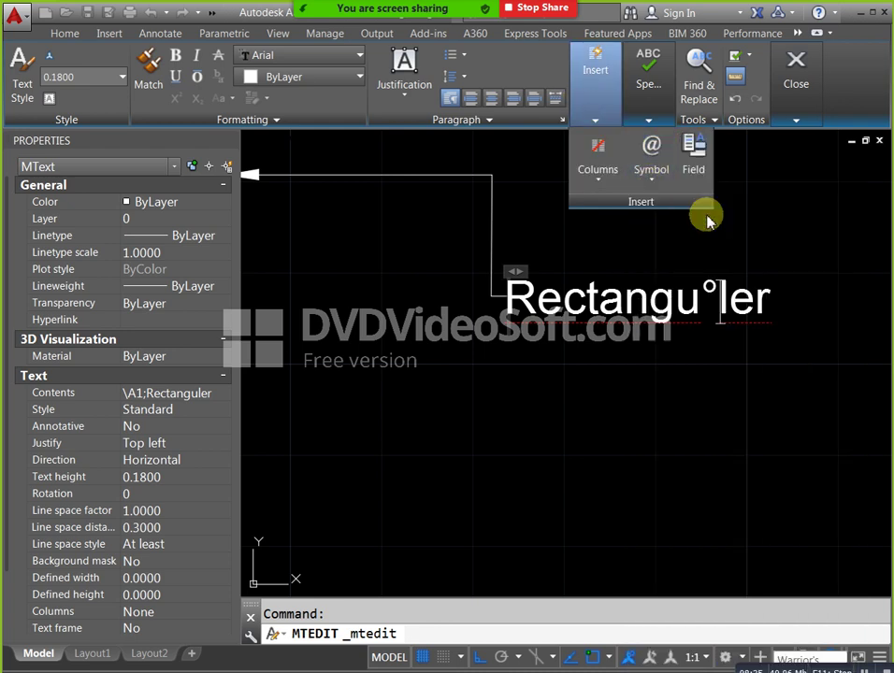
- Insert a diameter symbol and a plus/minus symbol after the degrees symbol in the leader text
{"action": "left_click", "coordinate": [597, 120]}
{"action": "left_click", "coordinate": [653, 161]}
{"action": "left_click", "coordinate": [685, 246]}
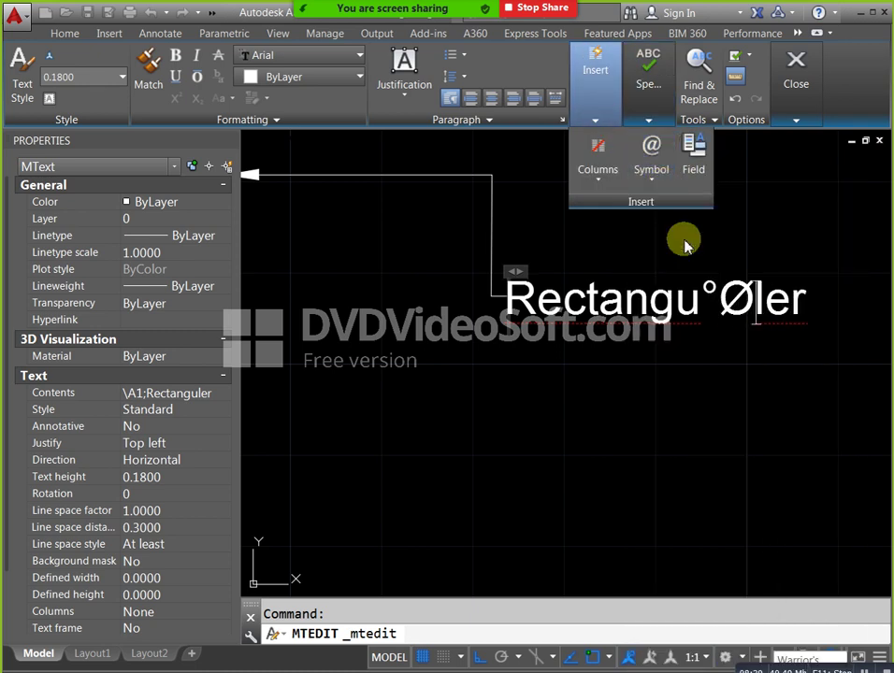
{"action": "left_click", "coordinate": [647, 165]}
{"action": "left_click", "coordinate": [673, 229]}
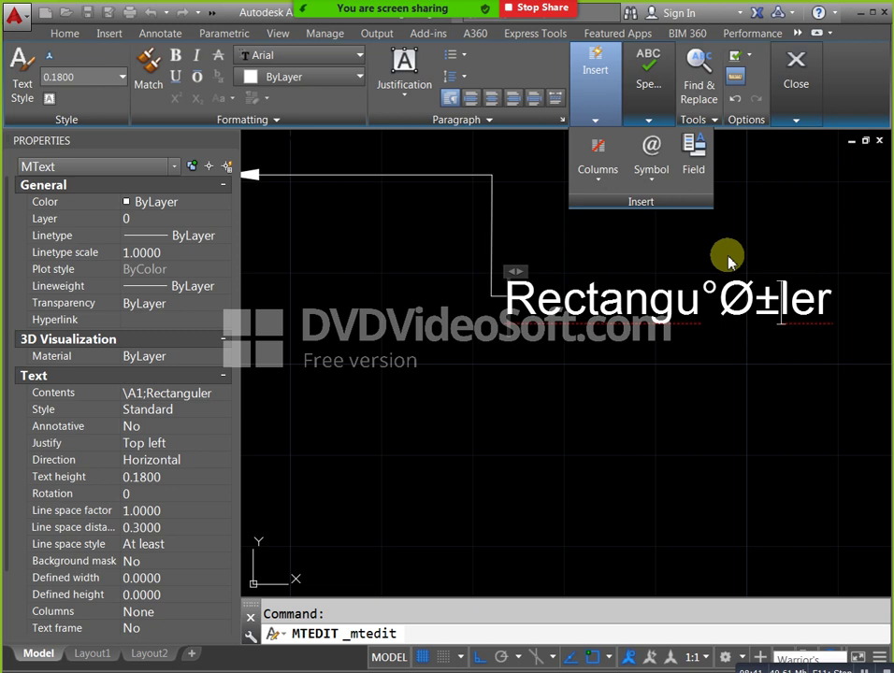
- Insert an almost equal symbol and an angle symbol after the plus/minus symbol in the leader text
{"action": "left_click", "coordinate": [643, 169]}
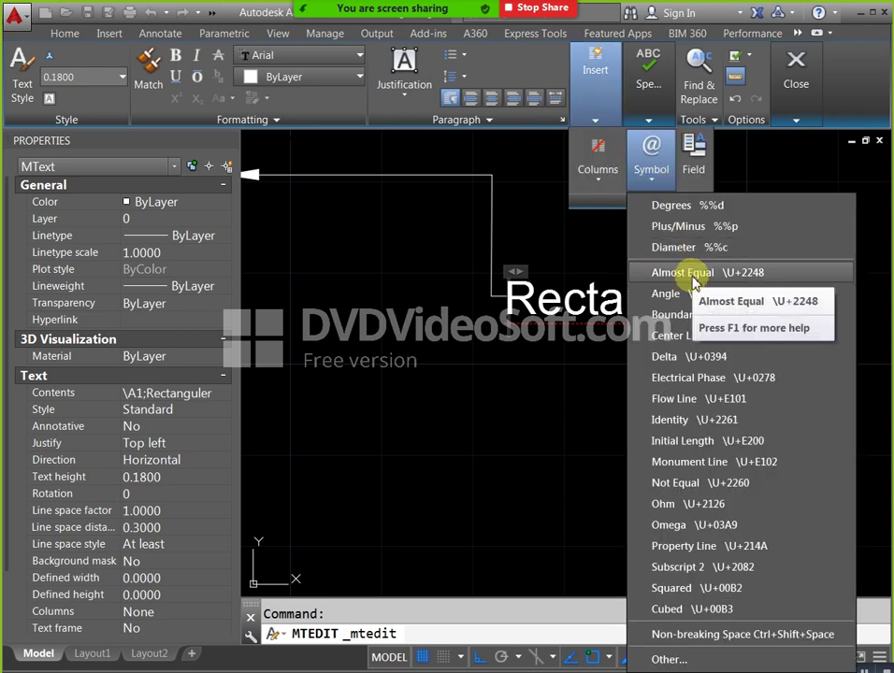
{"action": "left_click", "coordinate": [695, 277]}
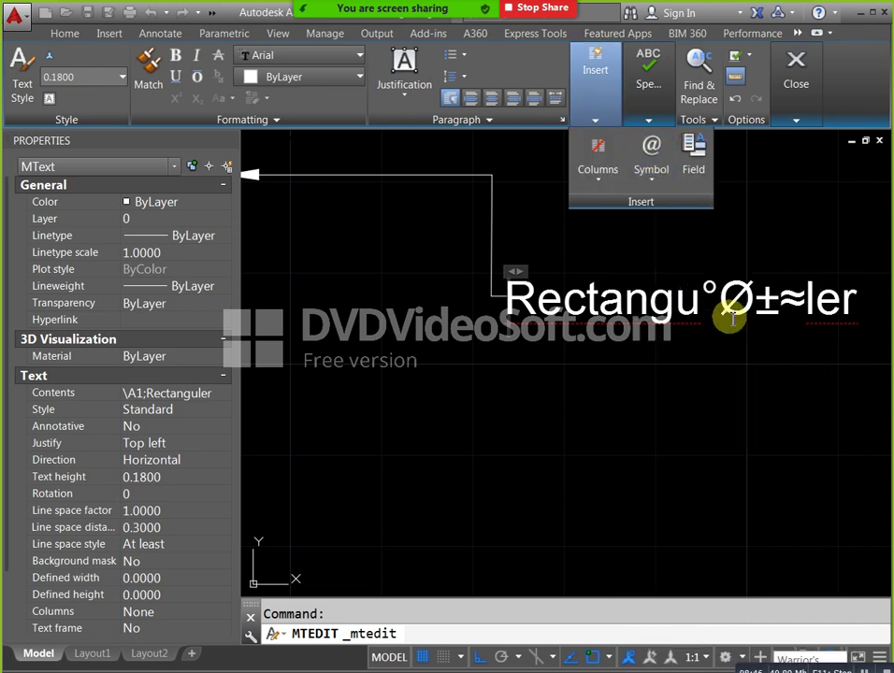
{"action": "left_click", "coordinate": [597, 120]}
{"action": "left_click", "coordinate": [650, 173]}
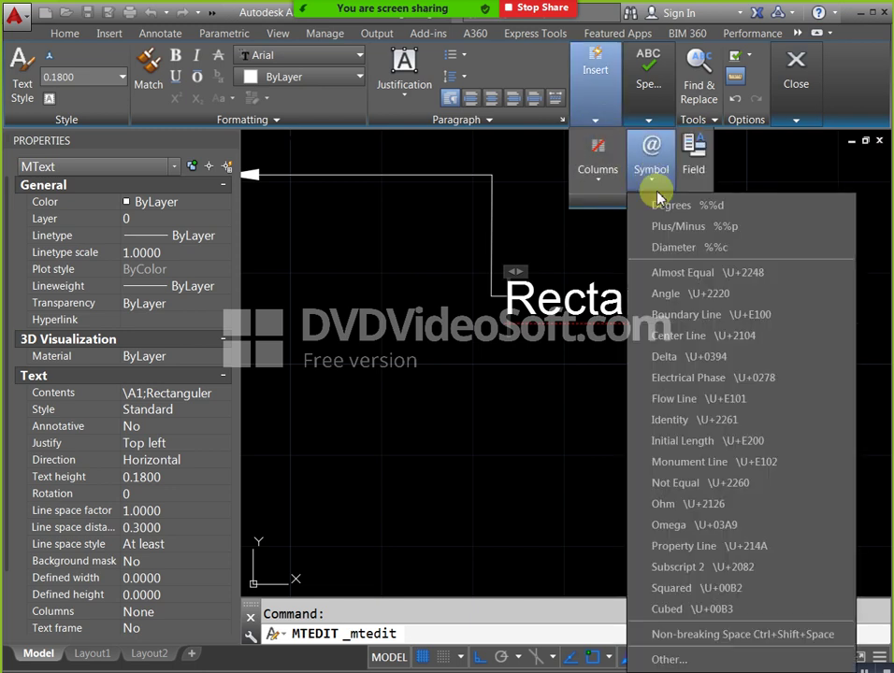
{"action": "left_click", "coordinate": [675, 297]}
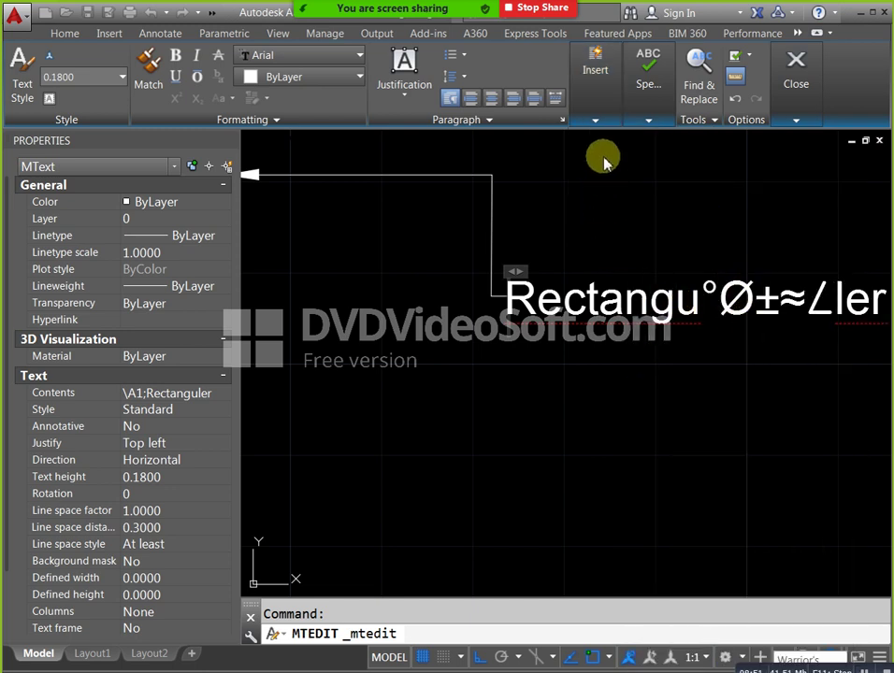
- Examine the additional symbols in the Character Map and its font list, keep the Century font, and close the map
{"action": "left_click", "coordinate": [597, 120]}
{"action": "left_click", "coordinate": [652, 173]}
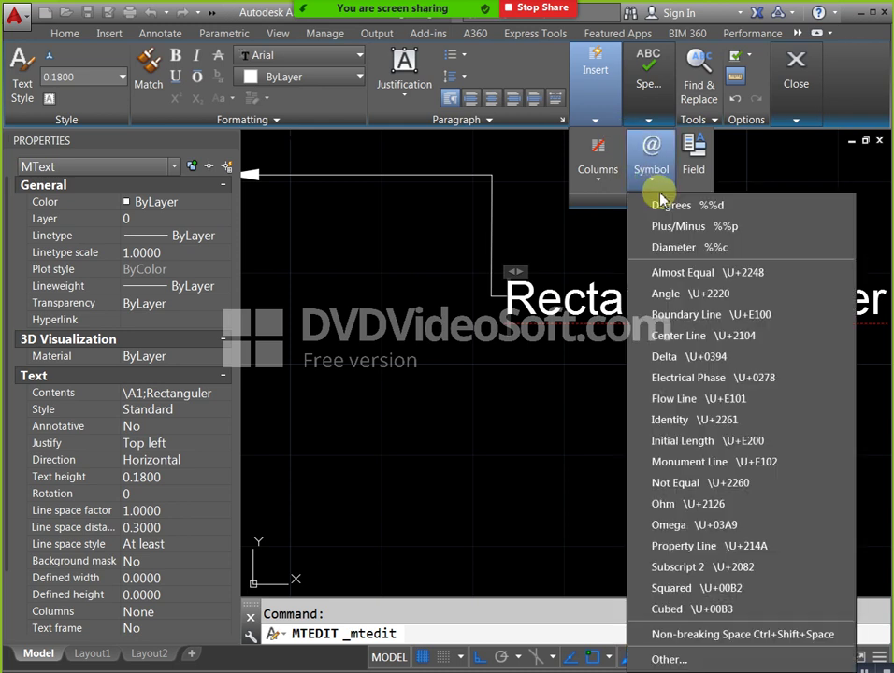
{"action": "left_click", "coordinate": [666, 659]}
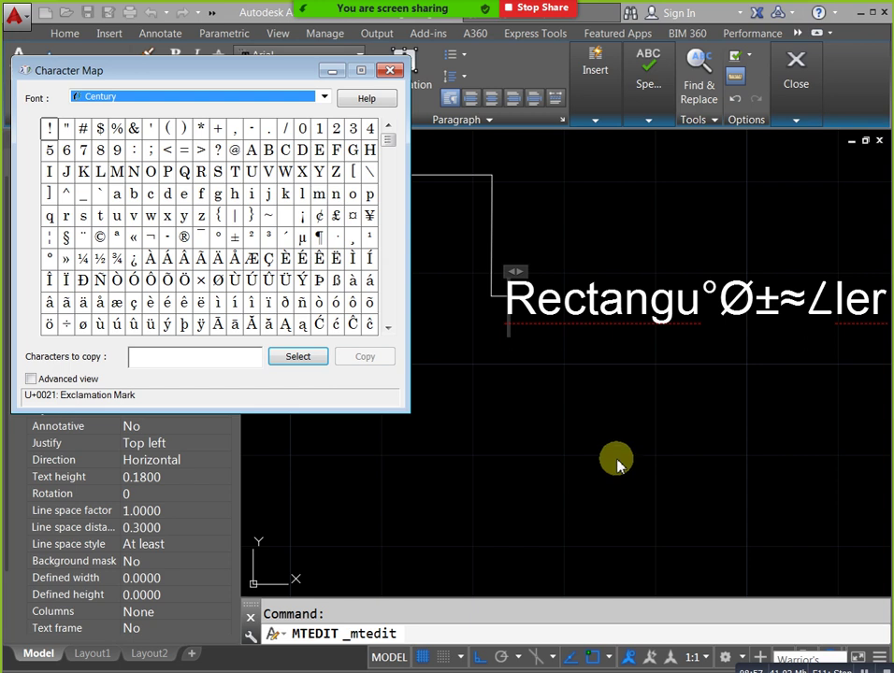
{"action": "mouse_move", "coordinate": [389, 137]}
{"action": "left_mouse_down"}
{"action": "mouse_move", "coordinate": [415, 342]}
{"action": "mouse_move", "coordinate": [435, 148]}
{"action": "mouse_move", "coordinate": [417, 128]}
{"action": "left_mouse_up"}
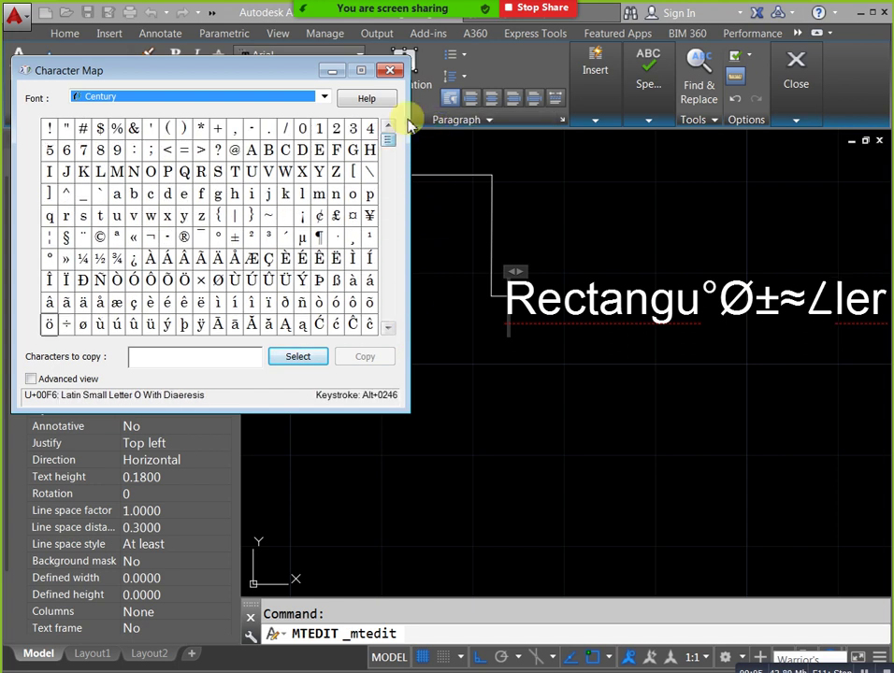
{"action": "left_click", "coordinate": [325, 99]}
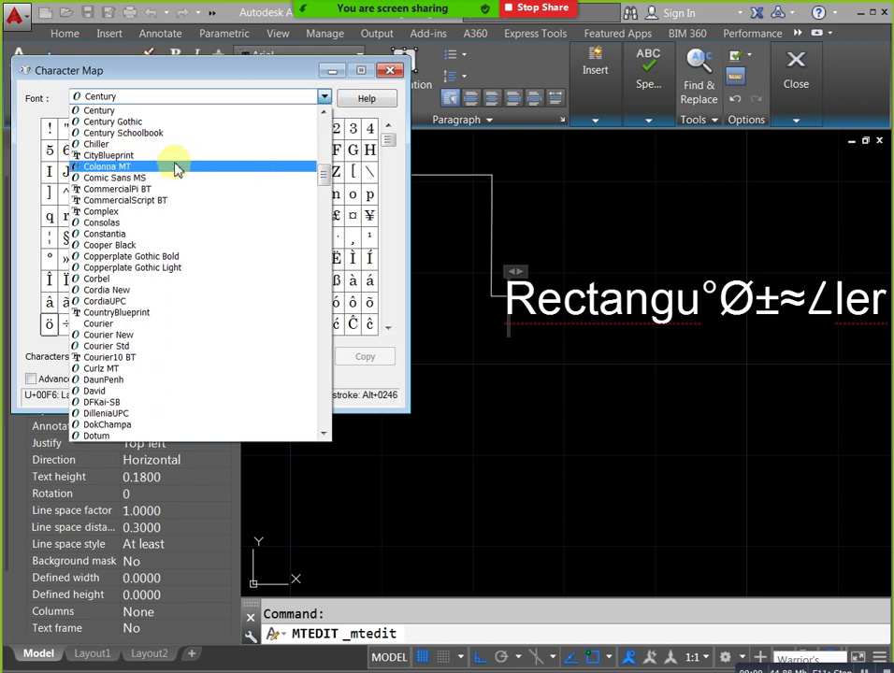
{"action": "left_click", "coordinate": [176, 112]}
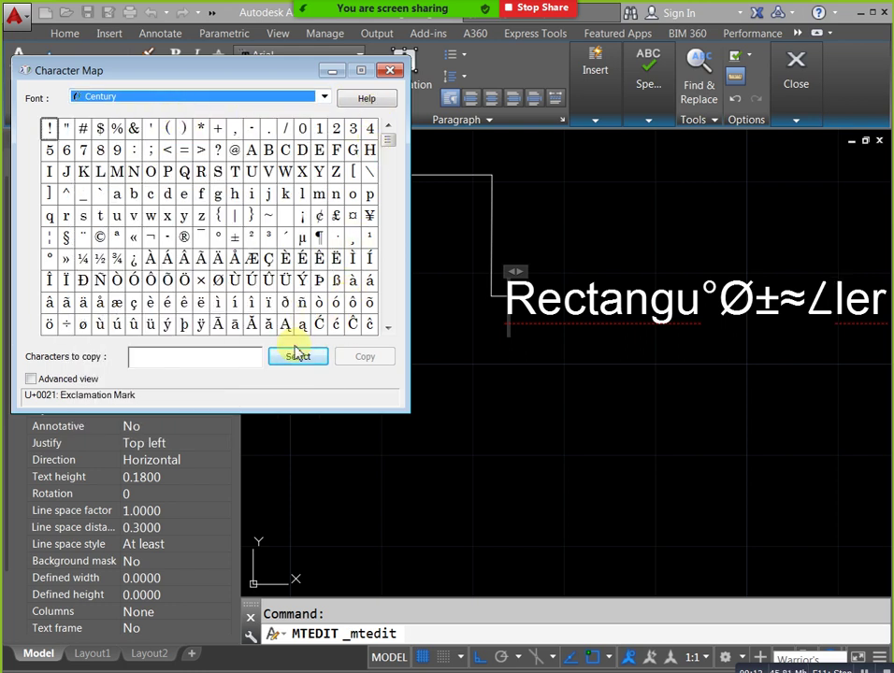
{"action": "left_click", "coordinate": [390, 70]}
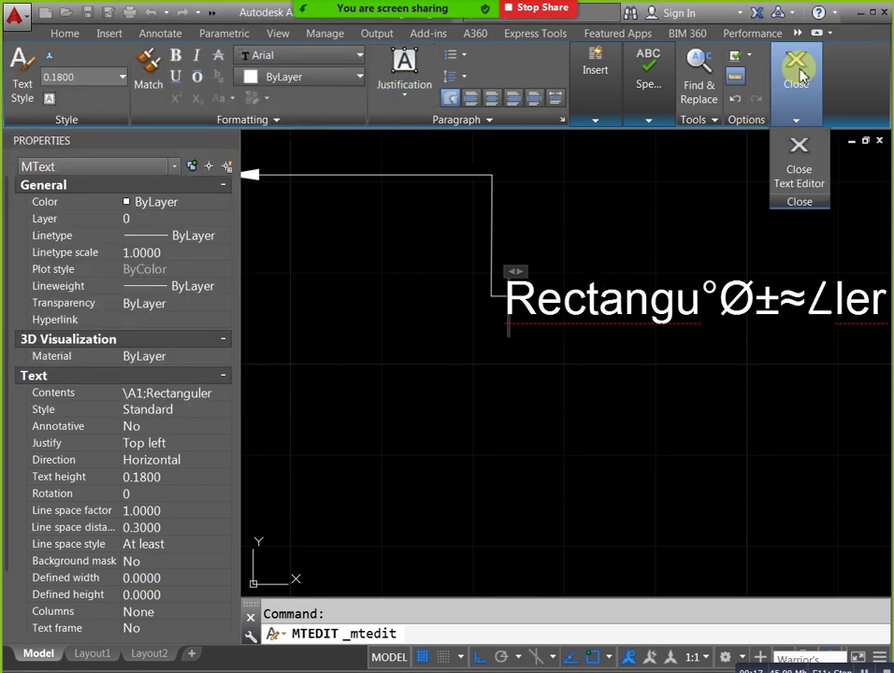
- Choose Arial Greek as the font in the open leader text editor
{"action": "middle_click_drag", "start_coordinate": [585, 395], "coordinate": [469, 387]}
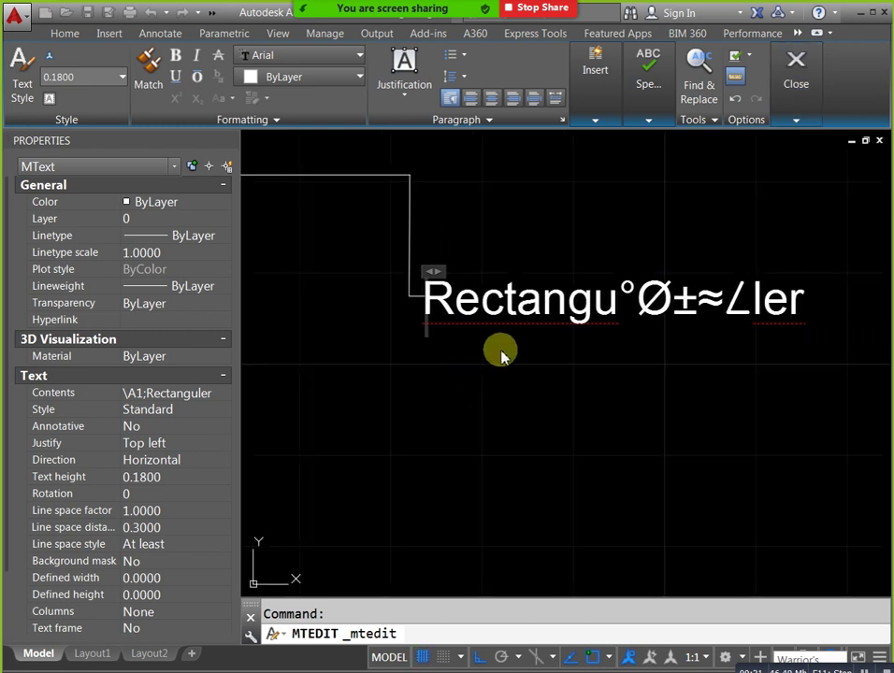
{"action": "left_click", "coordinate": [355, 56]}
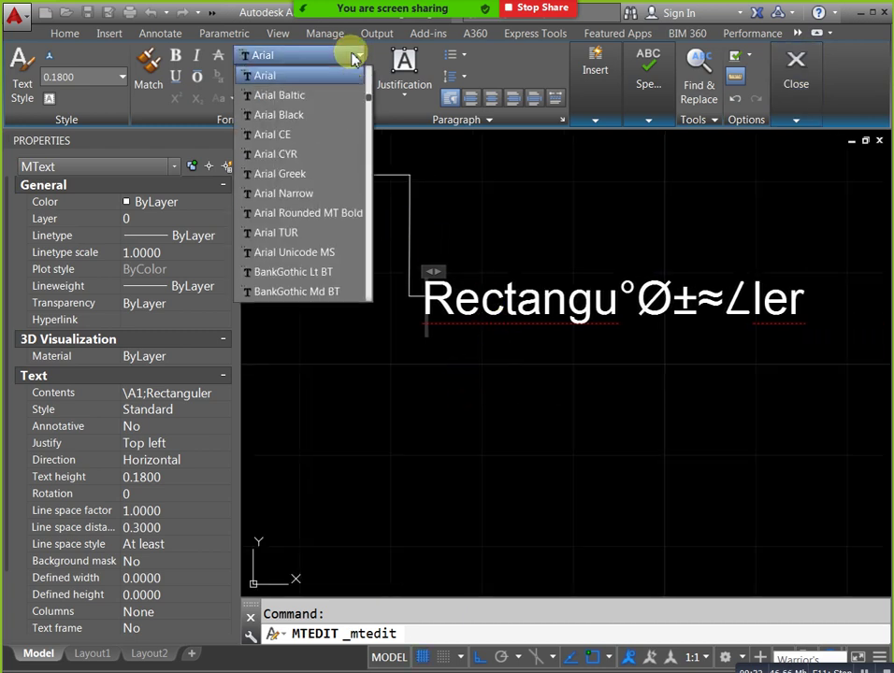
{"action": "left_click", "coordinate": [309, 174]}
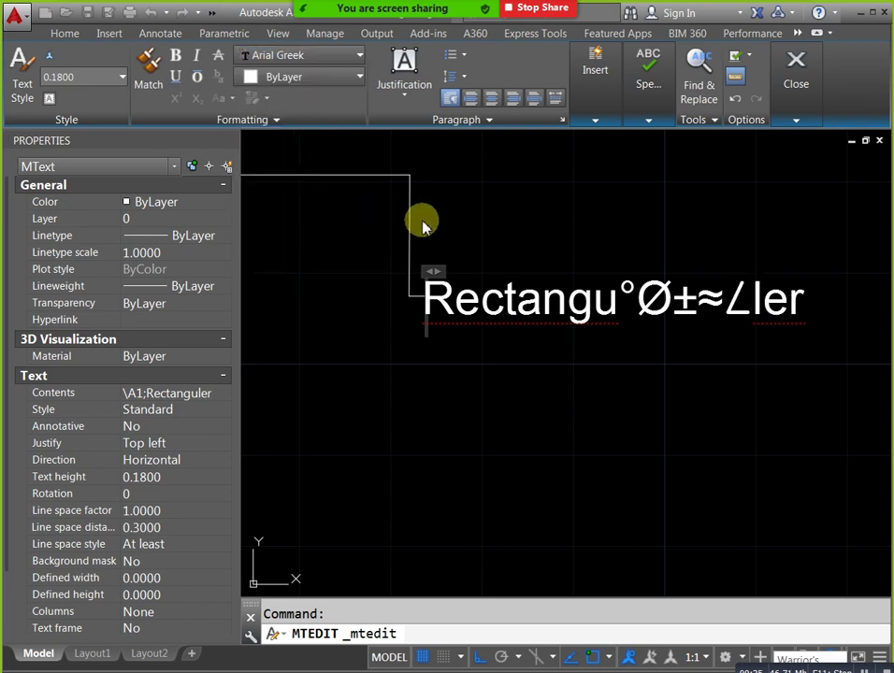
- Reopen the leader text, select all of it and set its font to BankGothic Lt BT
{"action": "left_click", "coordinate": [805, 299]}
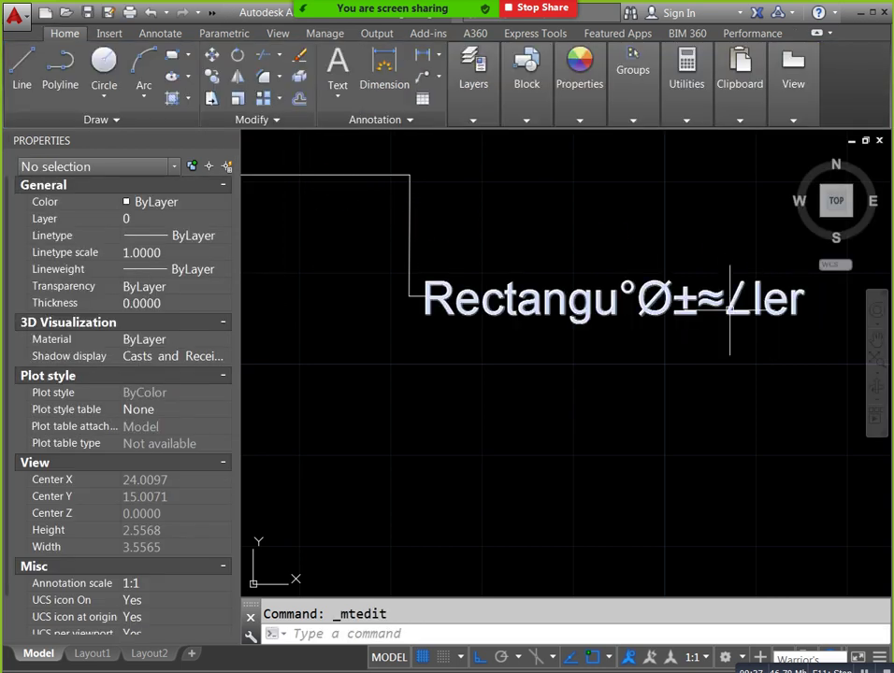
{"action": "double_click", "coordinate": [783, 301]}
{"action": "left_click_drag", "start_coordinate": [803, 304], "coordinate": [419, 295]}
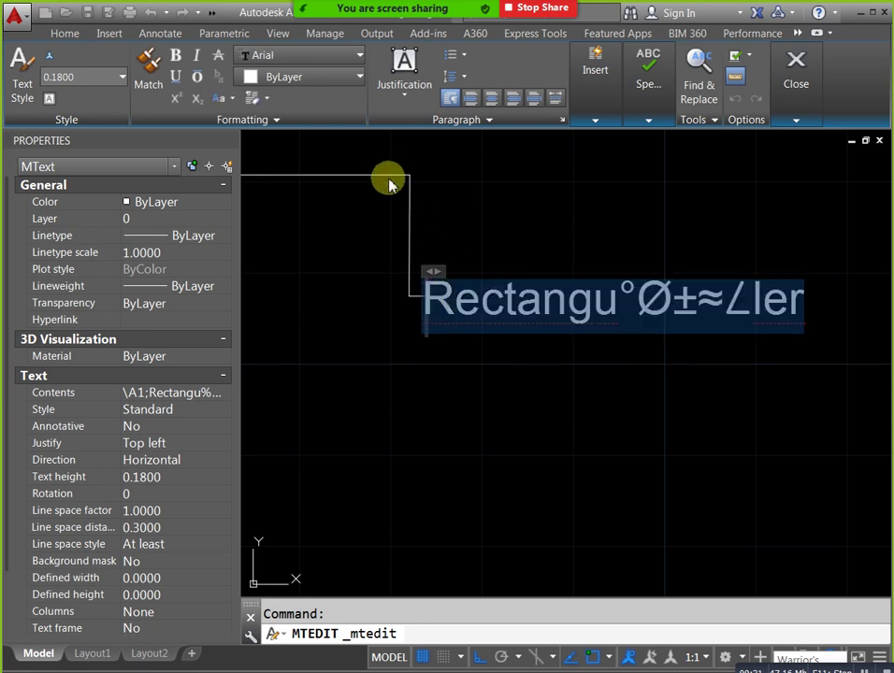
{"action": "left_click", "coordinate": [327, 56]}
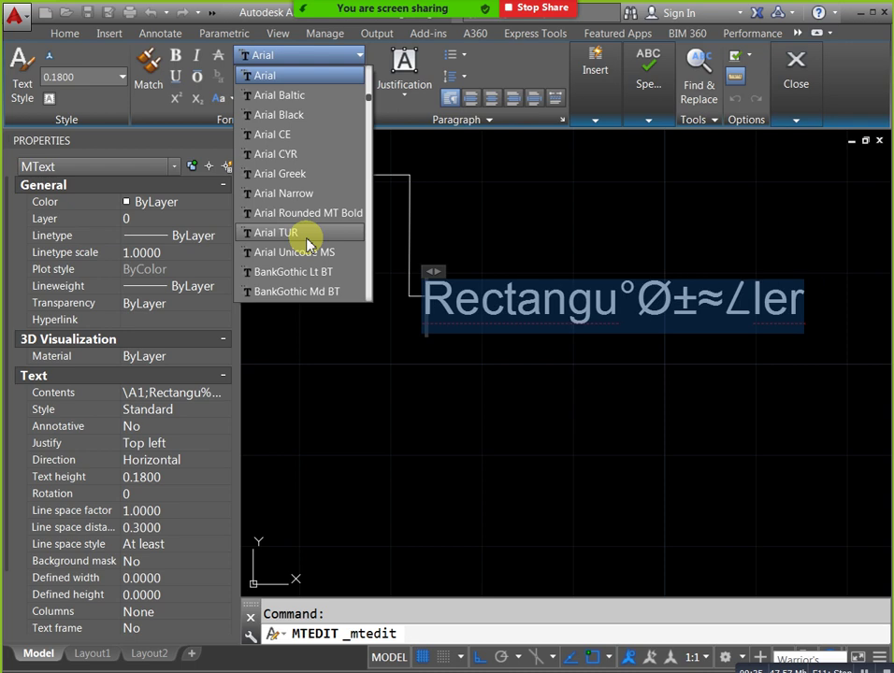
{"action": "left_click", "coordinate": [292, 272]}
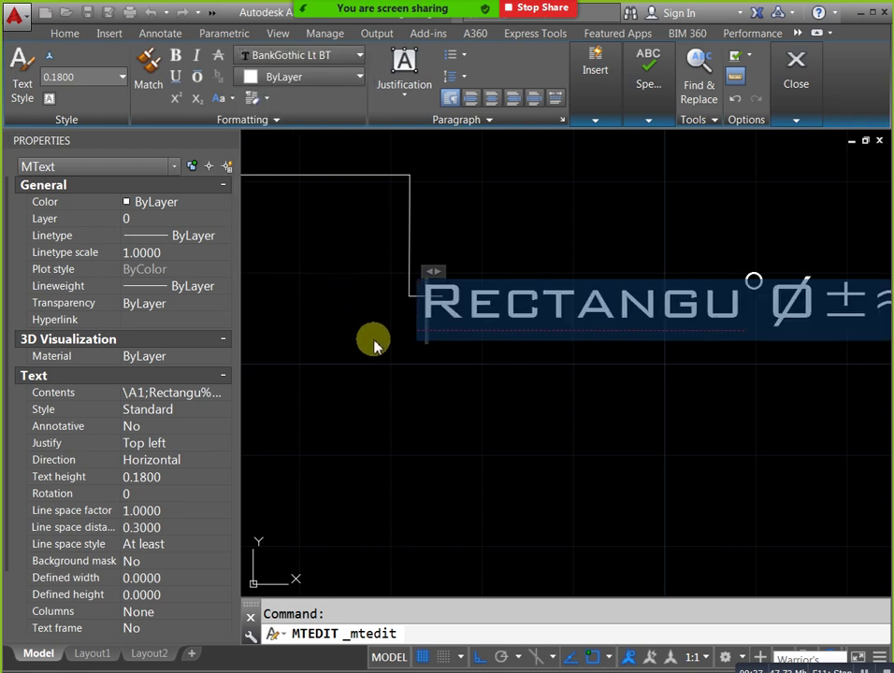
- Colour the selected leader text with the light violet 152,152,204
{"action": "scroll", "coordinate": [375, 343], "scroll_direction": "down", "scroll_amount": 2}
{"action": "scroll", "coordinate": [465, 356], "scroll_direction": "up", "scroll_amount": 3}
{"action": "middle_click_drag", "start_coordinate": [465, 355], "coordinate": [448, 371]}
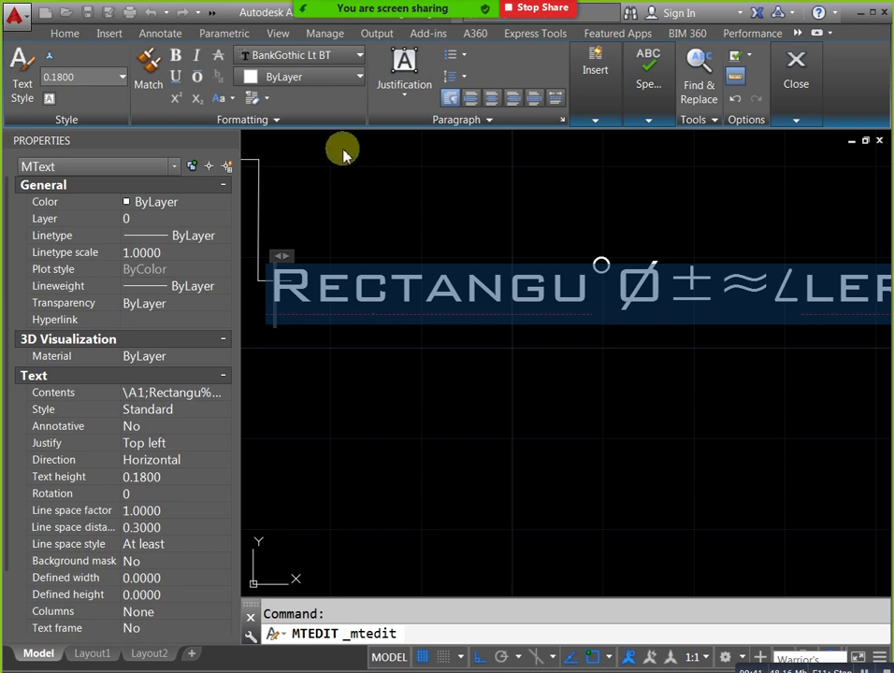
{"action": "left_click", "coordinate": [345, 83]}
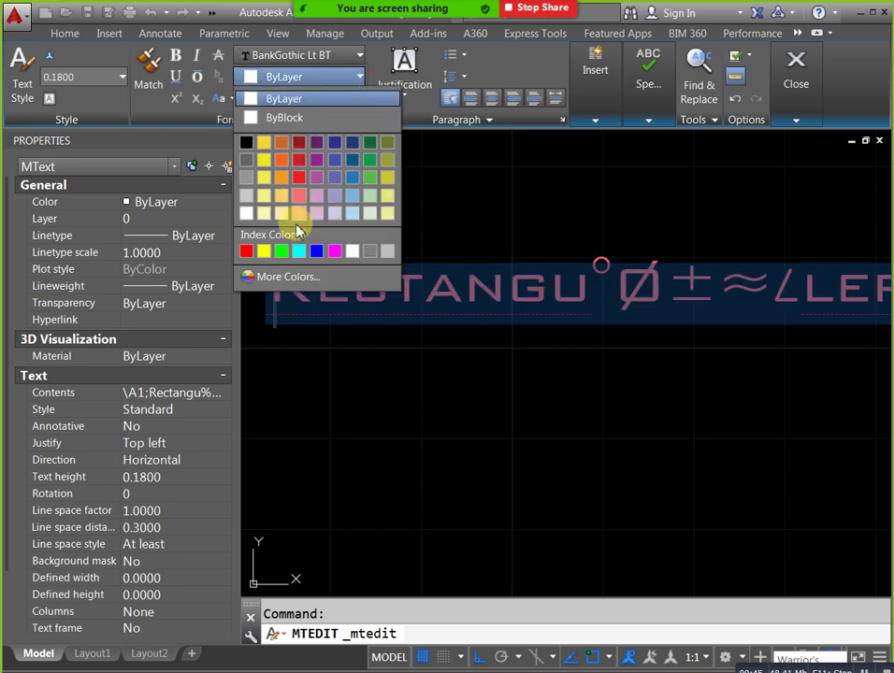
{"action": "left_click", "coordinate": [334, 195]}
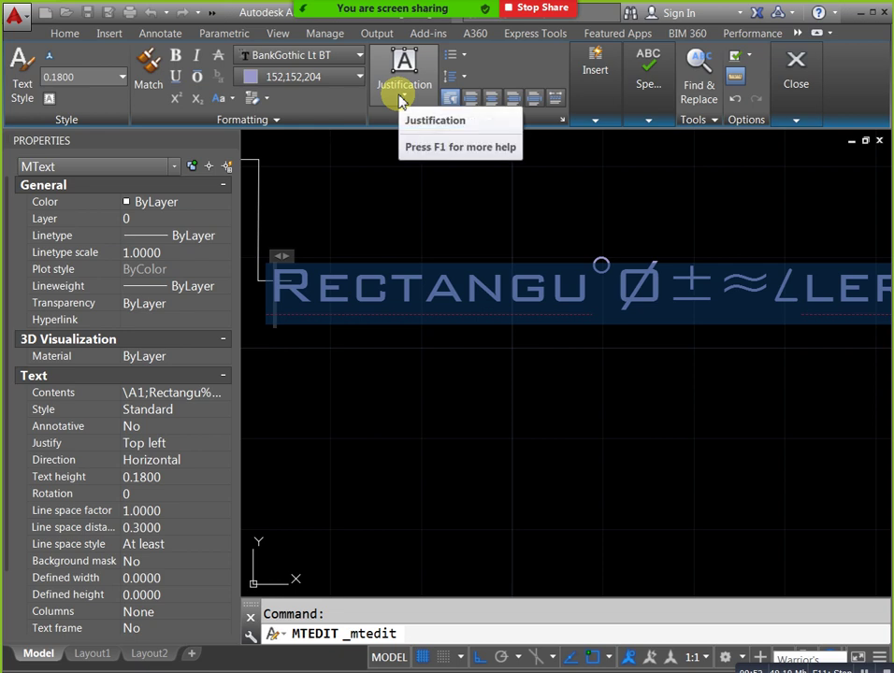
- Try numbered and then bulleted list formatting on the leader text
{"action": "left_click", "coordinate": [454, 54]}
{"action": "left_click", "coordinate": [473, 101]}
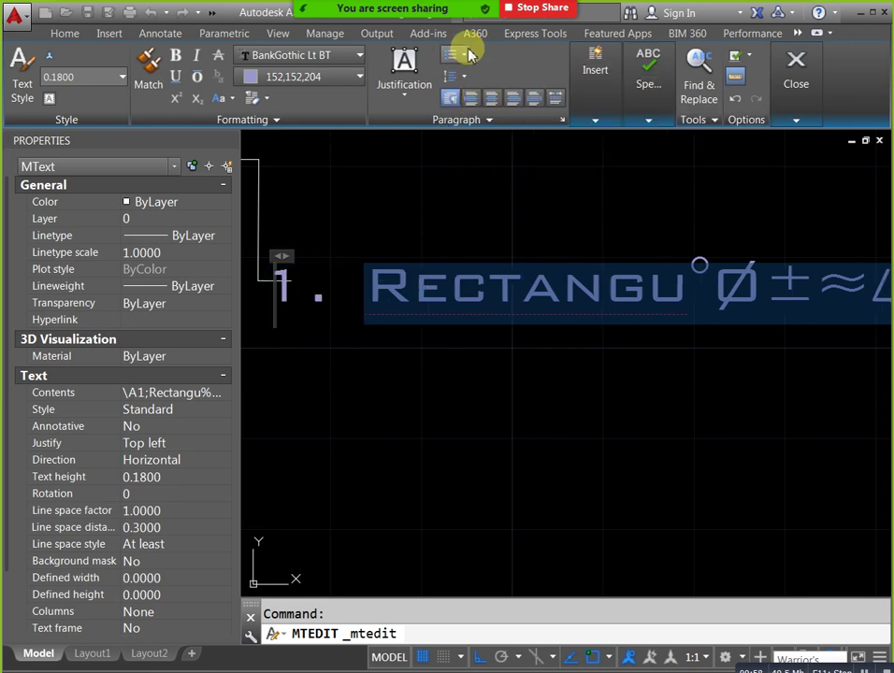
{"action": "left_click", "coordinate": [470, 56]}
{"action": "mouse_move", "coordinate": [474, 128]}
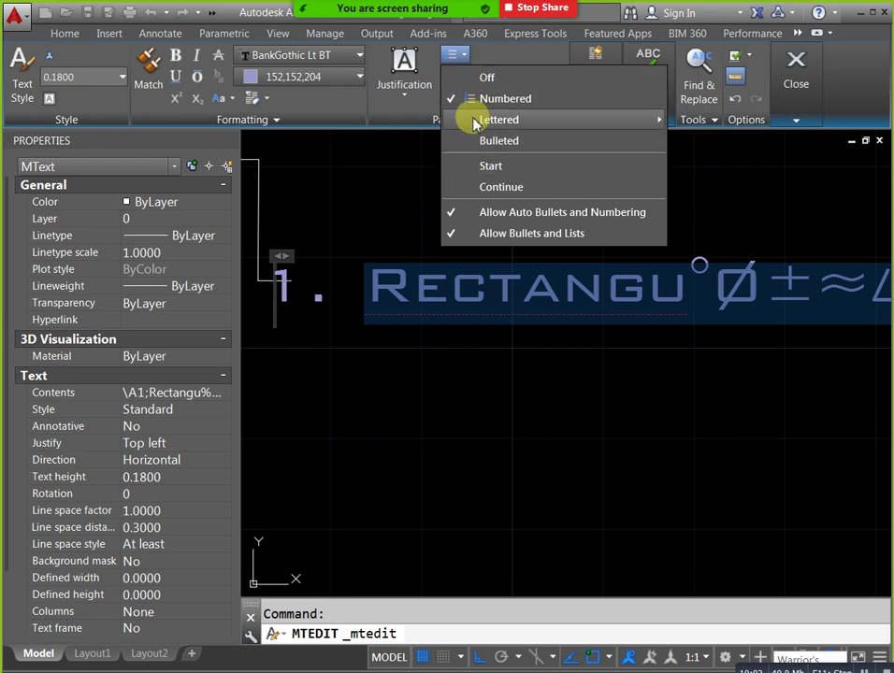
{"action": "left_click", "coordinate": [479, 140]}
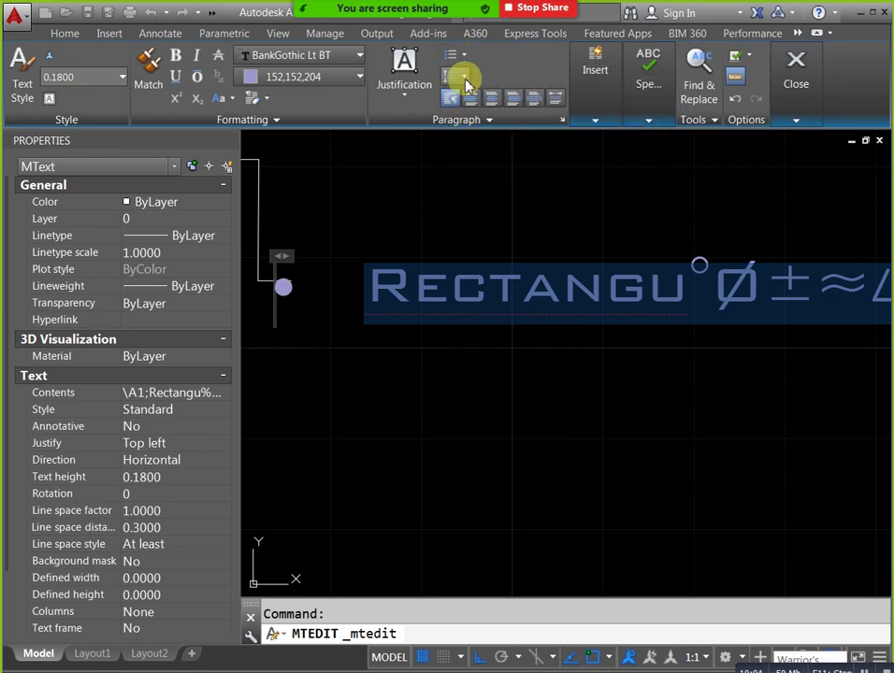
- Try a larger line spacing on the leader text, revert it and turn list formatting off
{"action": "left_click", "coordinate": [462, 79]}
{"action": "left_click", "coordinate": [479, 116]}
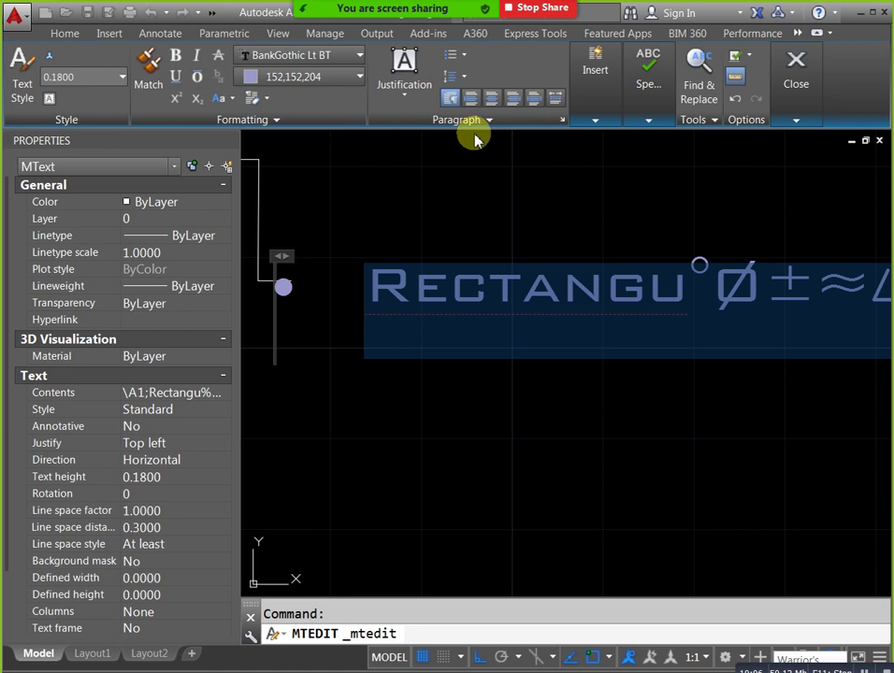
{"action": "left_click", "coordinate": [463, 77]}
{"action": "left_click", "coordinate": [473, 91]}
{"action": "left_click", "coordinate": [465, 58]}
{"action": "left_click", "coordinate": [483, 77]}
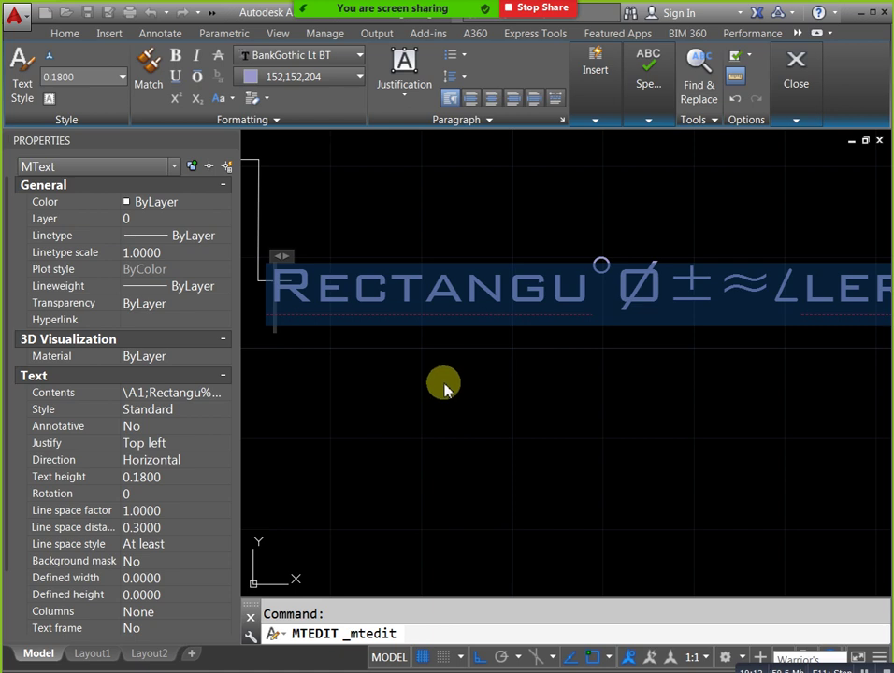
- Make the leader text bold, leaving underline and italic off after trying them, and close the text editor
{"action": "left_click", "coordinate": [176, 77]}
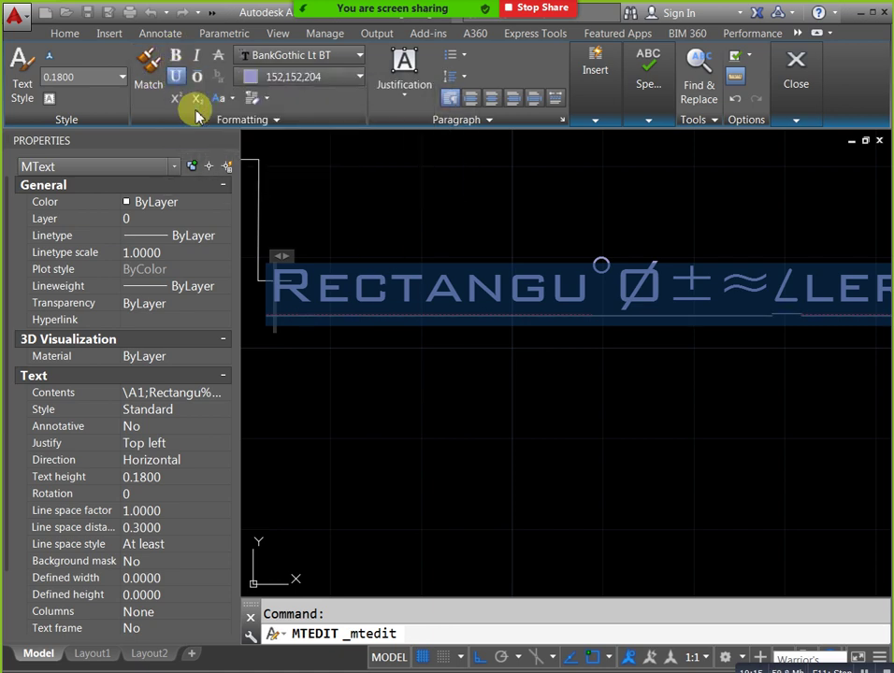
{"action": "left_click", "coordinate": [197, 56]}
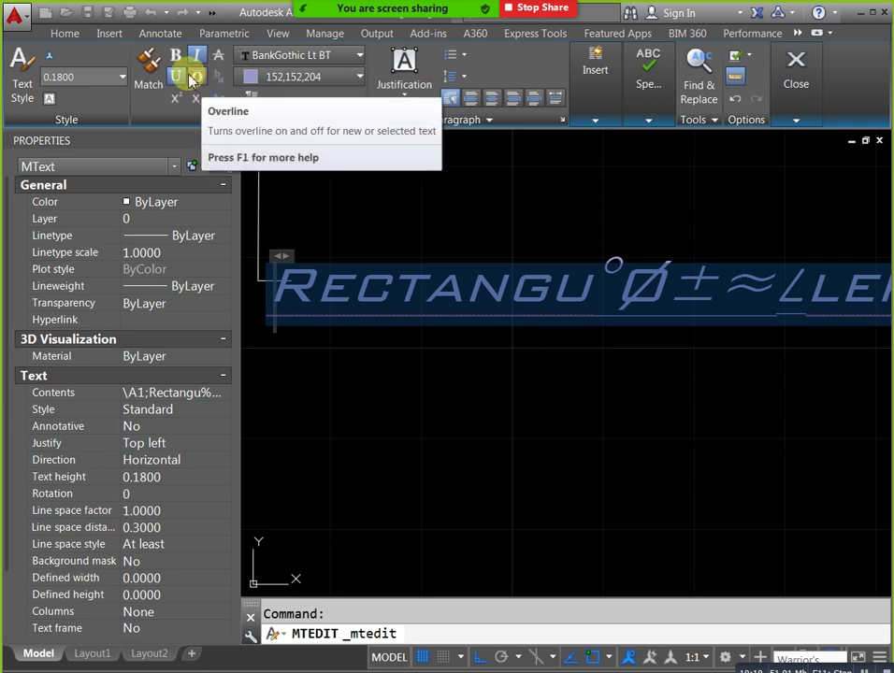
{"action": "left_click", "coordinate": [176, 56]}
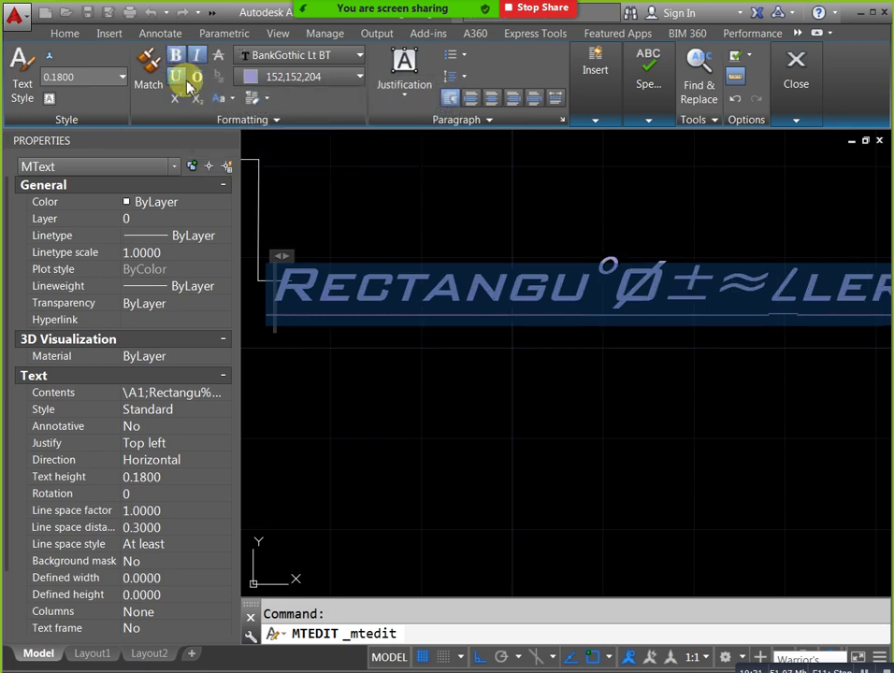
{"action": "left_click", "coordinate": [175, 77]}
{"action": "left_click", "coordinate": [196, 55]}
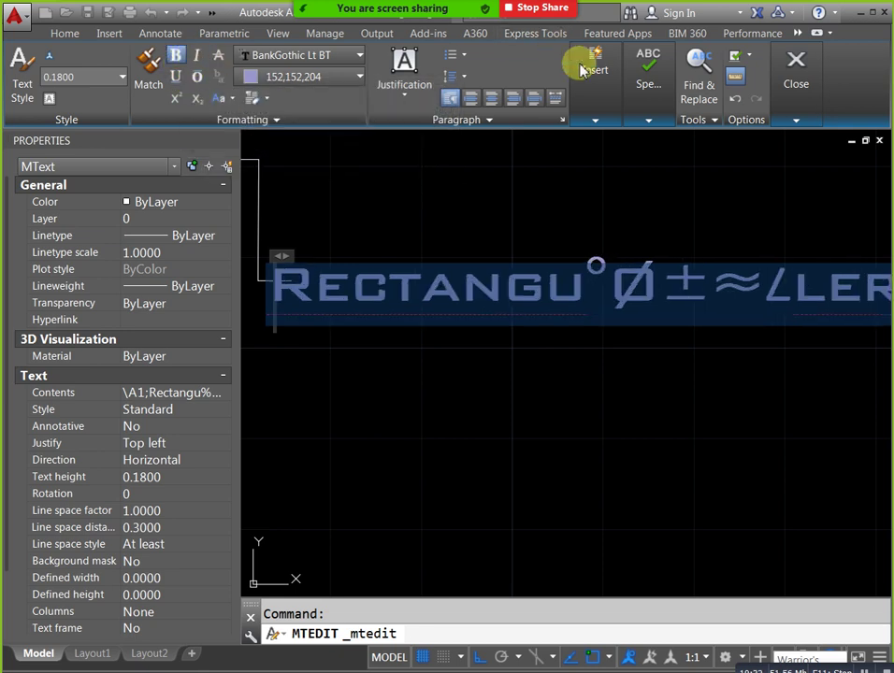
{"action": "left_click", "coordinate": [794, 75]}
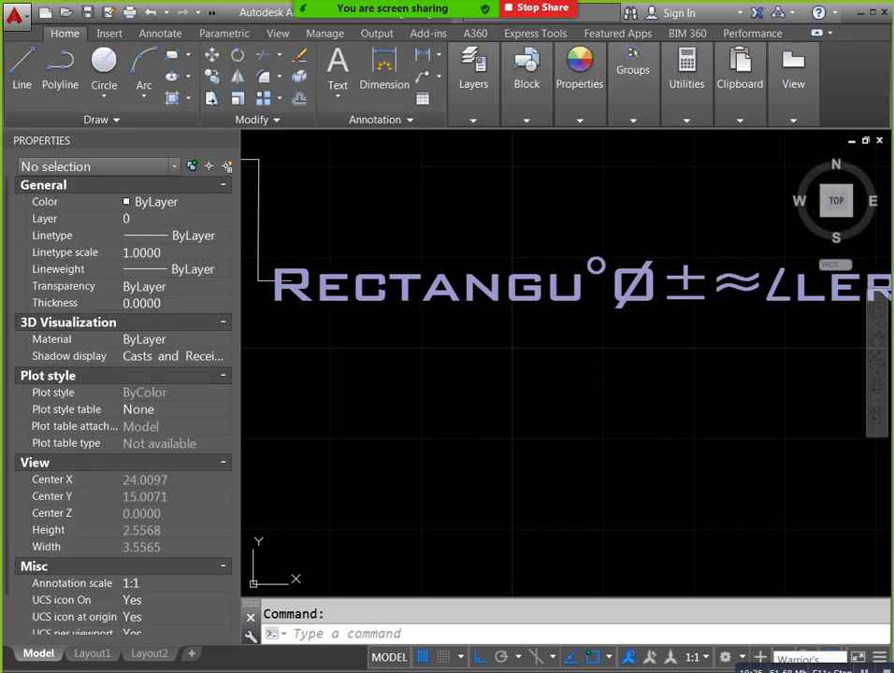
- Narrow the docked Properties palette and bring the whole annotated rectangle into view
{"action": "scroll", "coordinate": [579, 355], "scroll_direction": "down", "scroll_amount": 4}
{"action": "scroll", "coordinate": [600, 329], "scroll_direction": "up", "scroll_amount": 2}
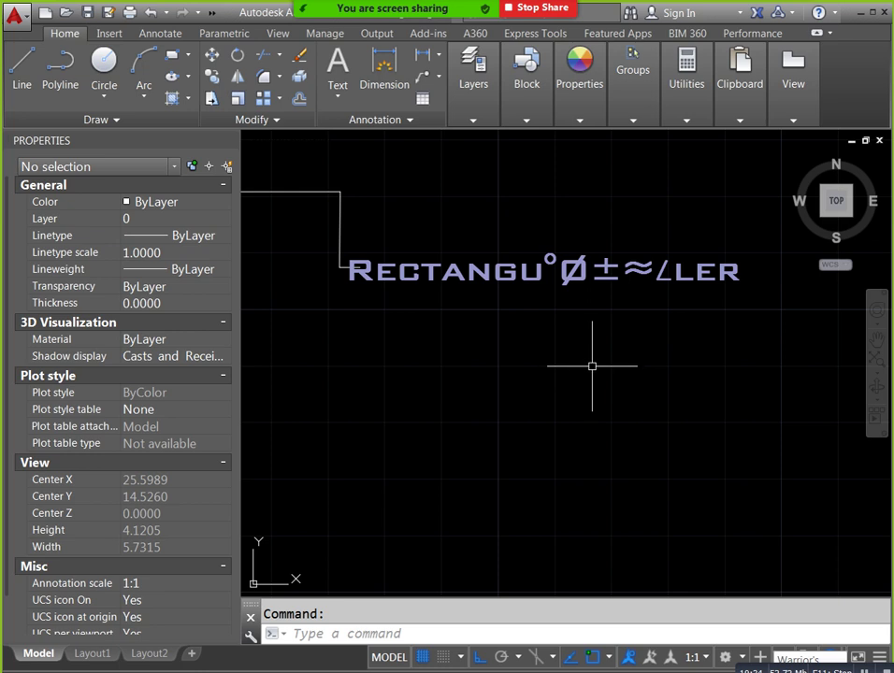
{"action": "scroll", "coordinate": [599, 373], "scroll_direction": "down", "scroll_amount": 2}
{"action": "middle_click_drag", "start_coordinate": [599, 377], "coordinate": [657, 367]}
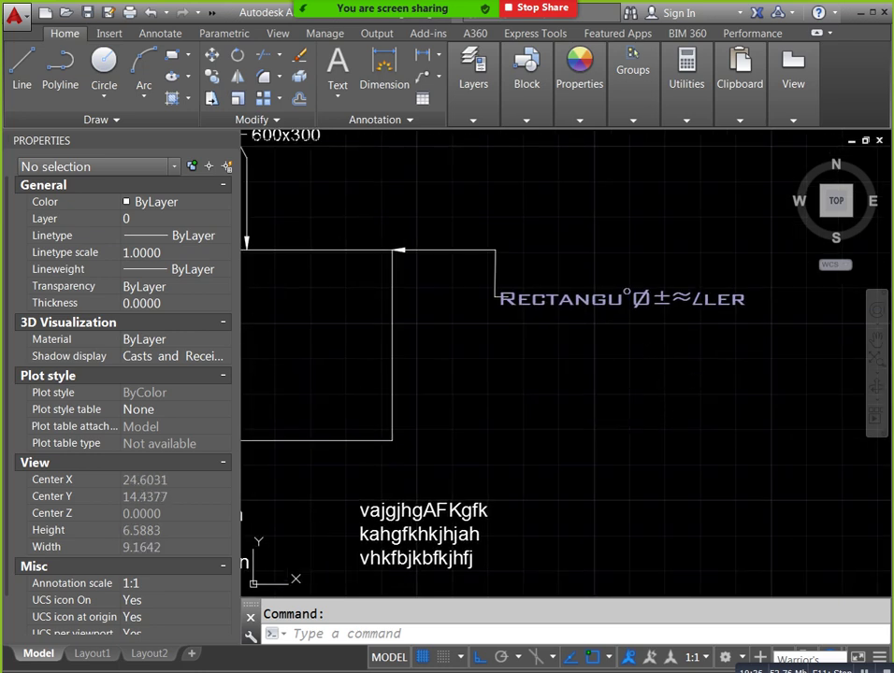
{"action": "middle_click_drag", "start_coordinate": [606, 411], "coordinate": [572, 418]}
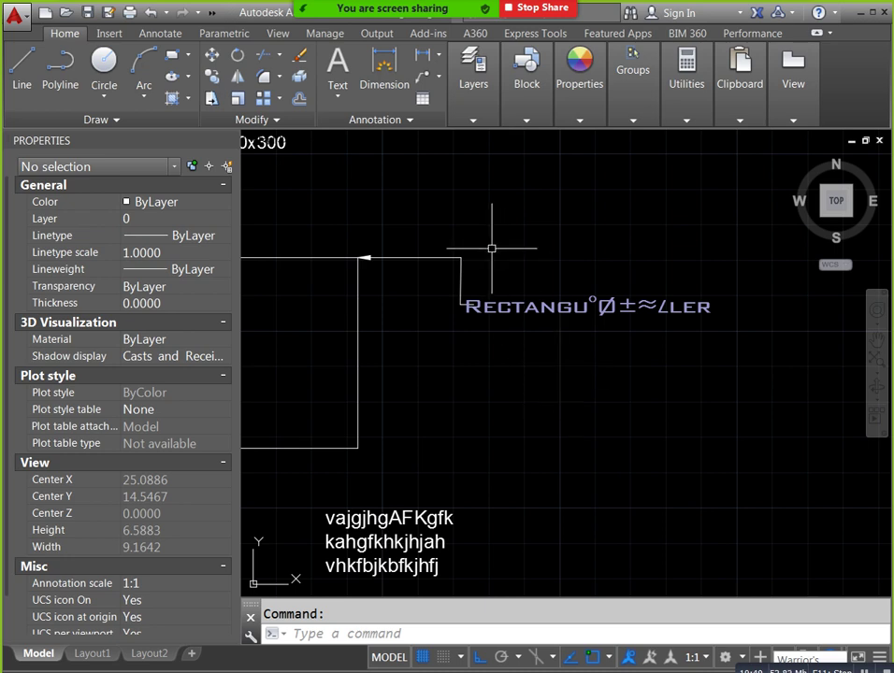
{"action": "middle_click_drag", "start_coordinate": [489, 247], "coordinate": [503, 253]}
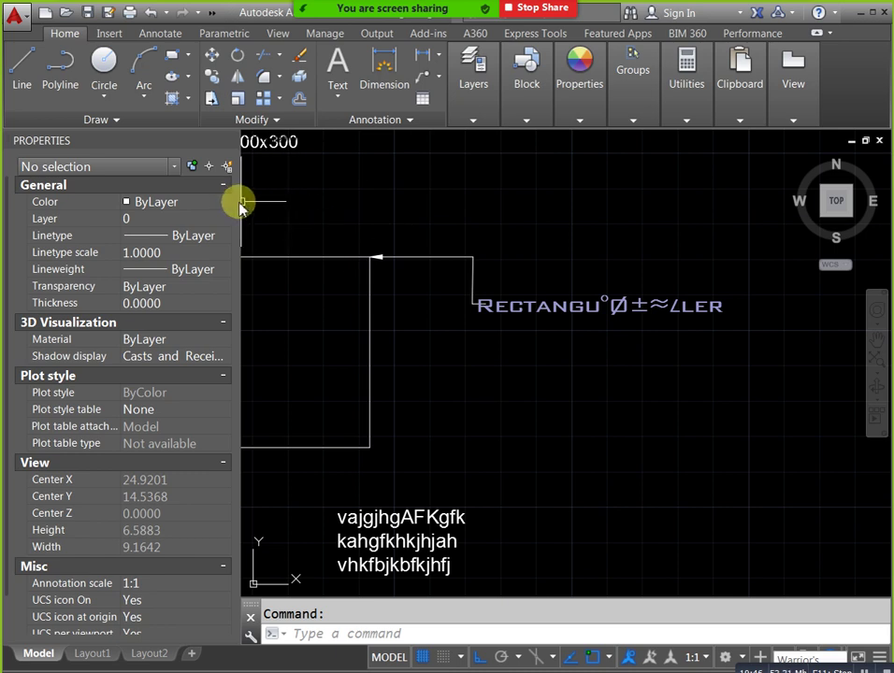
{"action": "mouse_move", "coordinate": [239, 203]}
{"action": "left_mouse_down"}
{"action": "mouse_move", "coordinate": [141, 202]}
{"action": "mouse_move", "coordinate": [148, 201]}
{"action": "left_mouse_up"}
{"action": "scroll", "coordinate": [400, 266], "scroll_direction": "down", "scroll_amount": 2}
{"action": "middle_click_drag", "start_coordinate": [399, 265], "coordinate": [504, 281]}
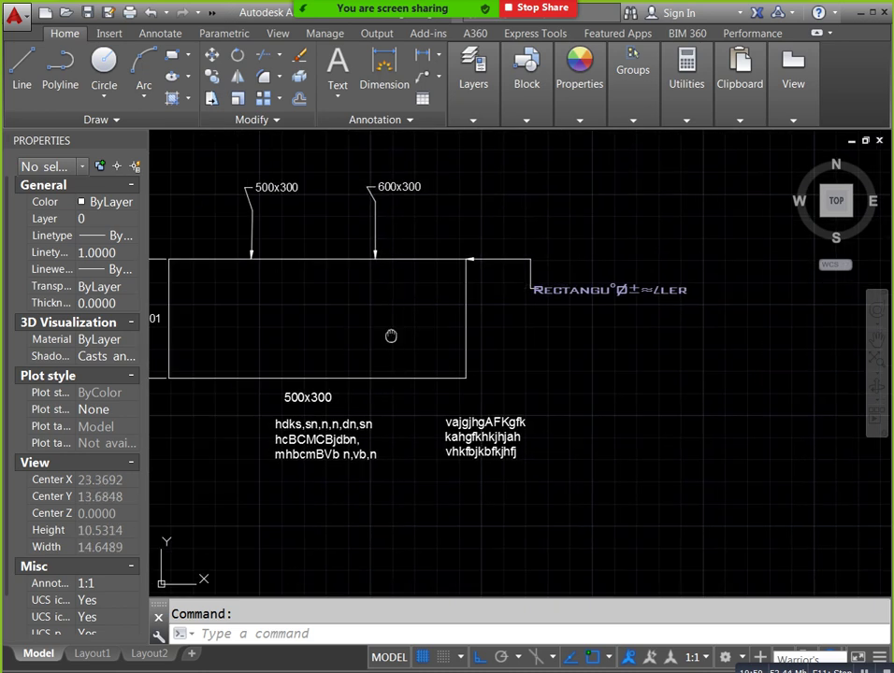
{"action": "middle_click_drag", "start_coordinate": [391, 333], "coordinate": [491, 351]}
{"action": "scroll", "coordinate": [487, 359], "scroll_direction": "up", "scroll_amount": 2}
{"action": "scroll", "coordinate": [494, 361], "scroll_direction": "down", "scroll_amount": 2}
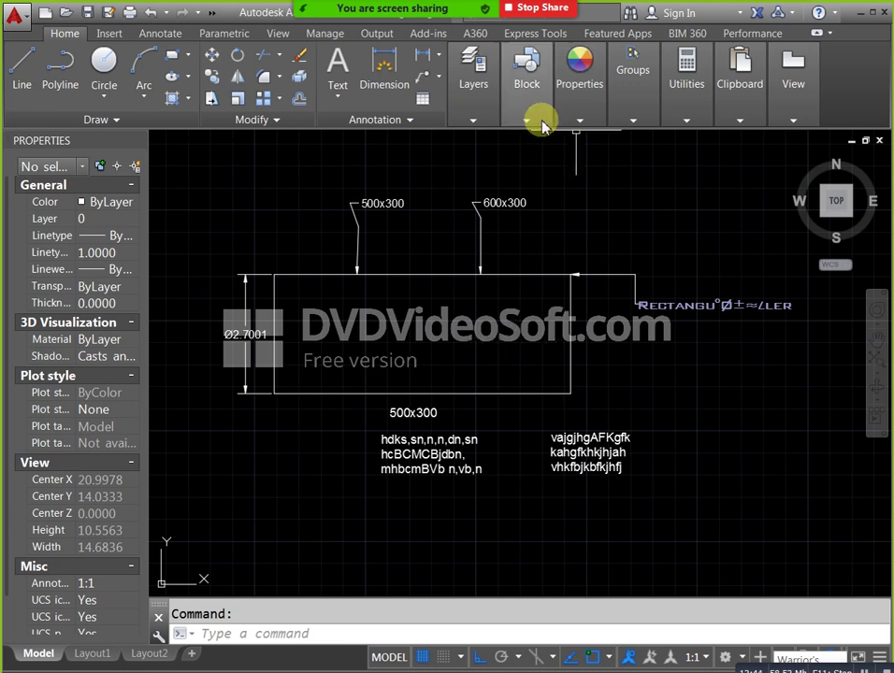
{"action": "left_click", "coordinate": [475, 122]}
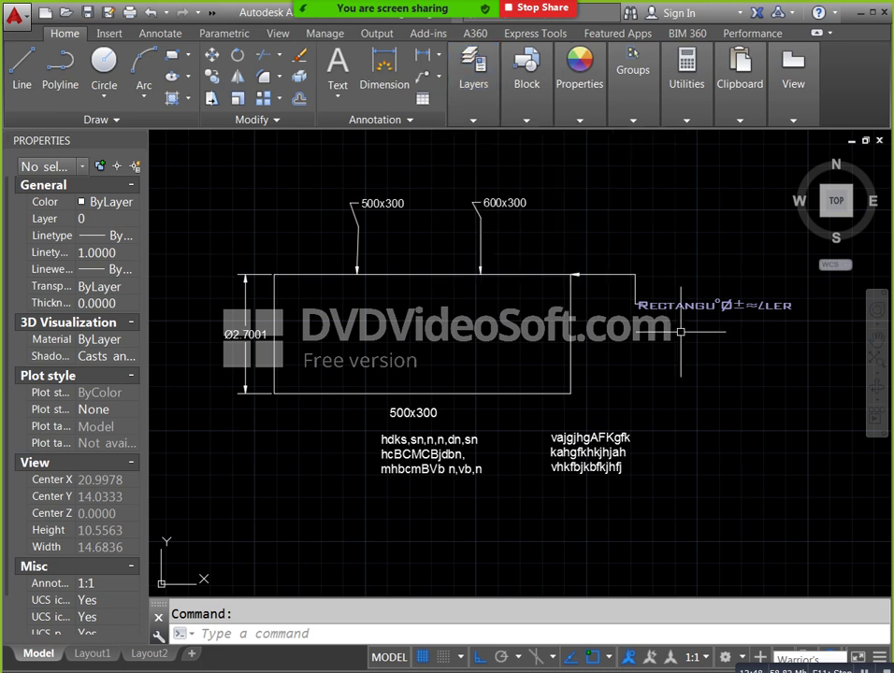
{"action": "left_click", "coordinate": [475, 122]}
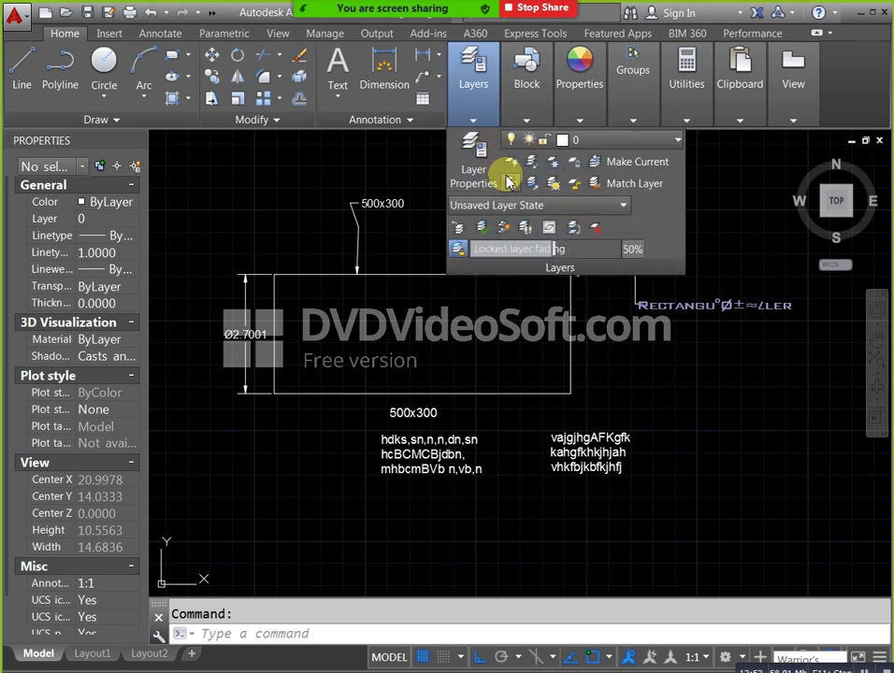
{"action": "left_click", "coordinate": [559, 183]}
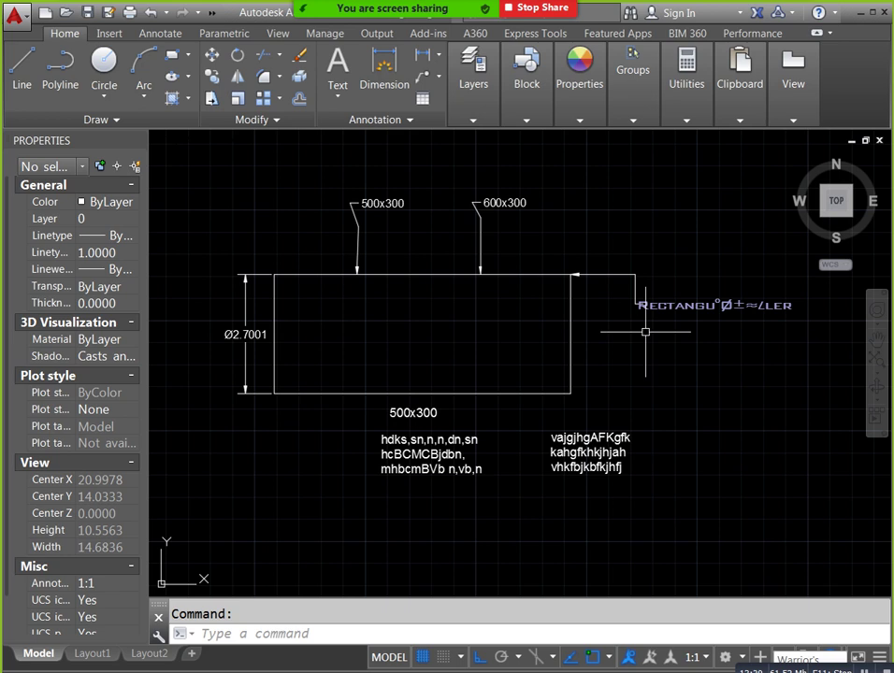
- Open the Layer Properties Manager with the LA command and dock it beside the Properties palette
{"action": "type", "text": "LA"}
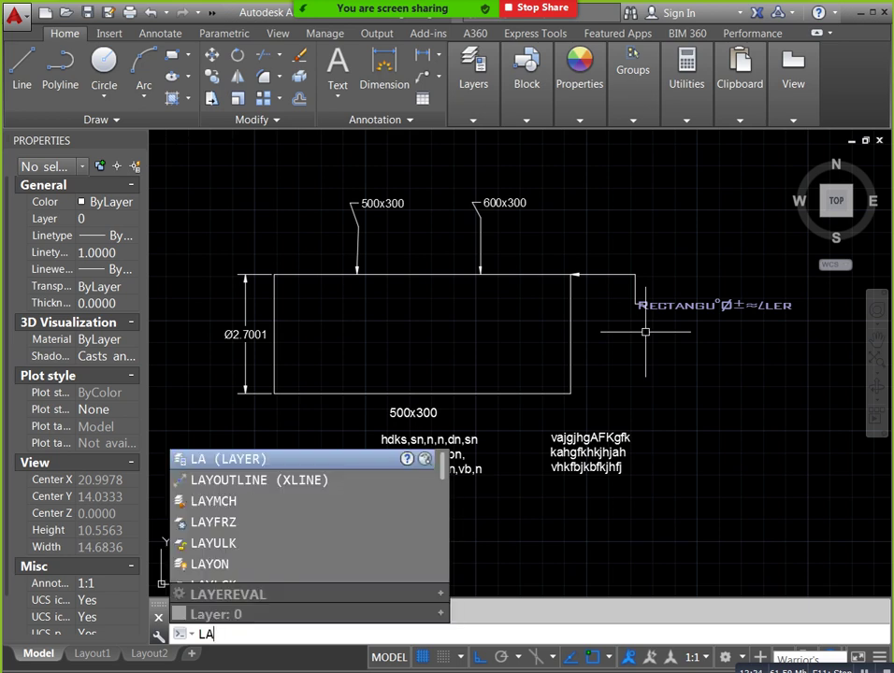
{"action": "key", "text": "Return"}
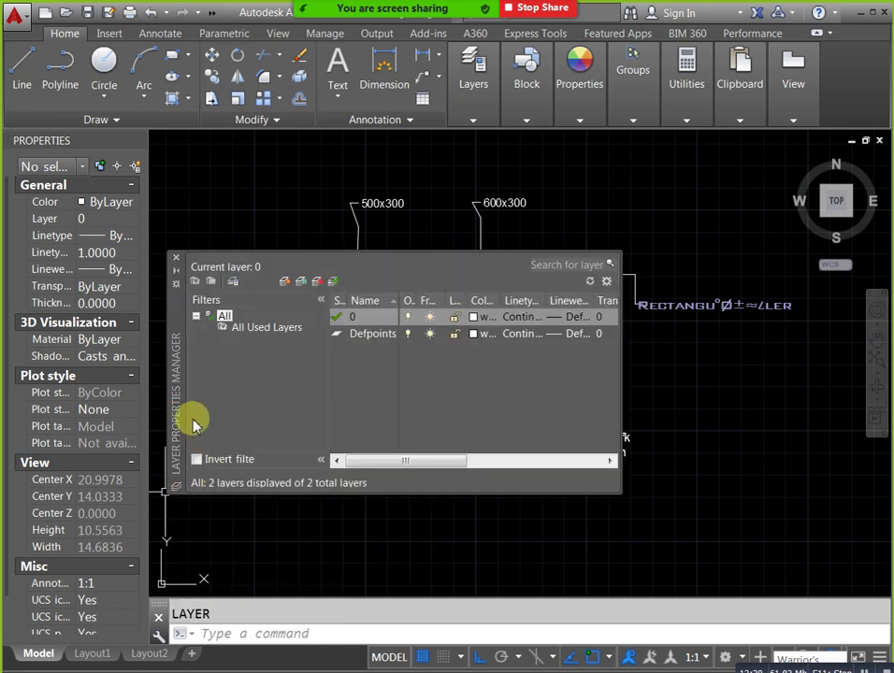
{"action": "double_click", "coordinate": [177, 341]}
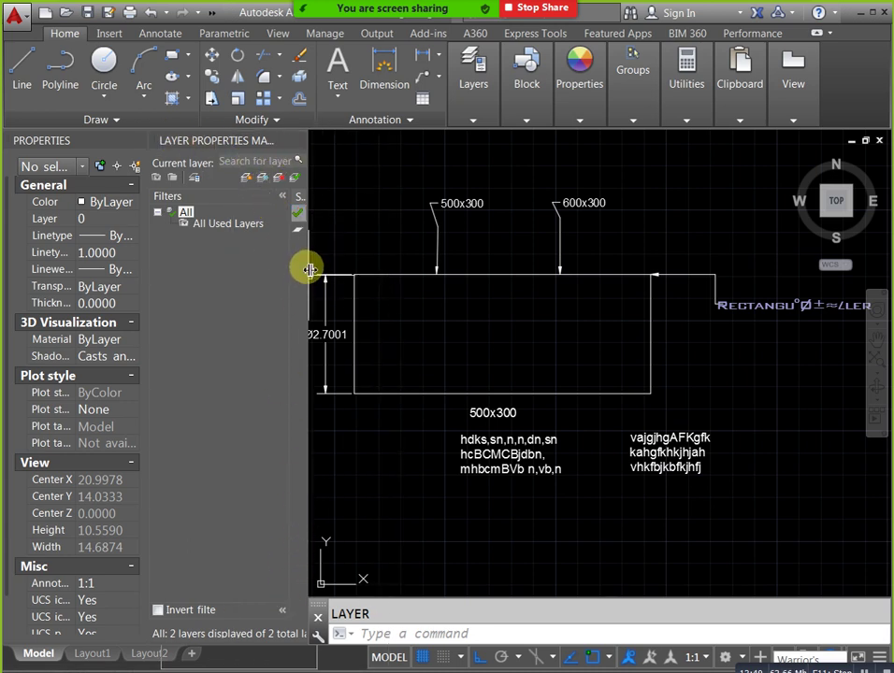
- Close the Properties palette and widen the Layer Properties Manager to show the on, freeze, lock, colour and linetype columns
{"action": "left_click_drag", "start_coordinate": [307, 266], "coordinate": [369, 263]}
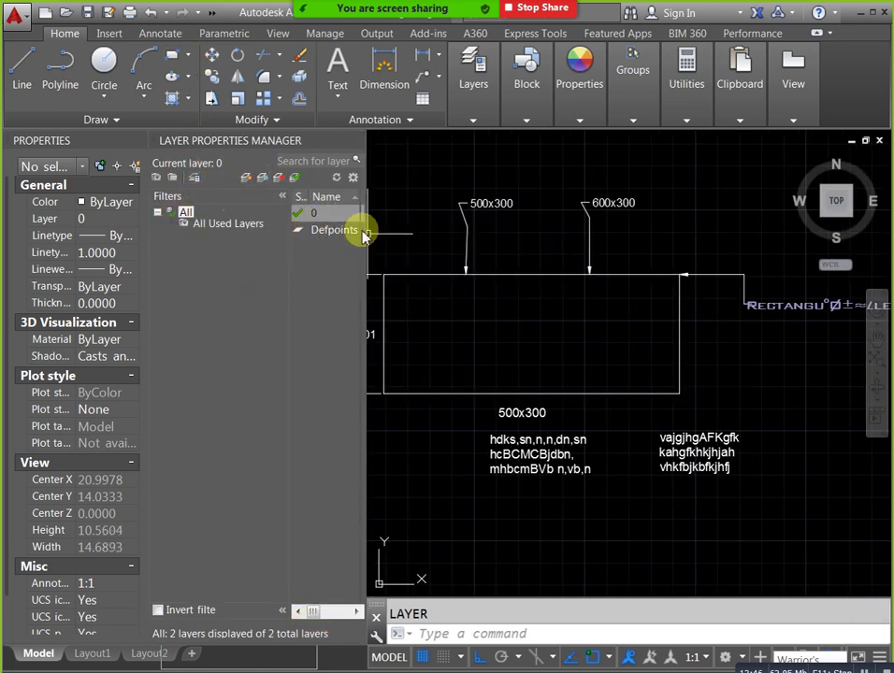
{"action": "left_click", "coordinate": [134, 141]}
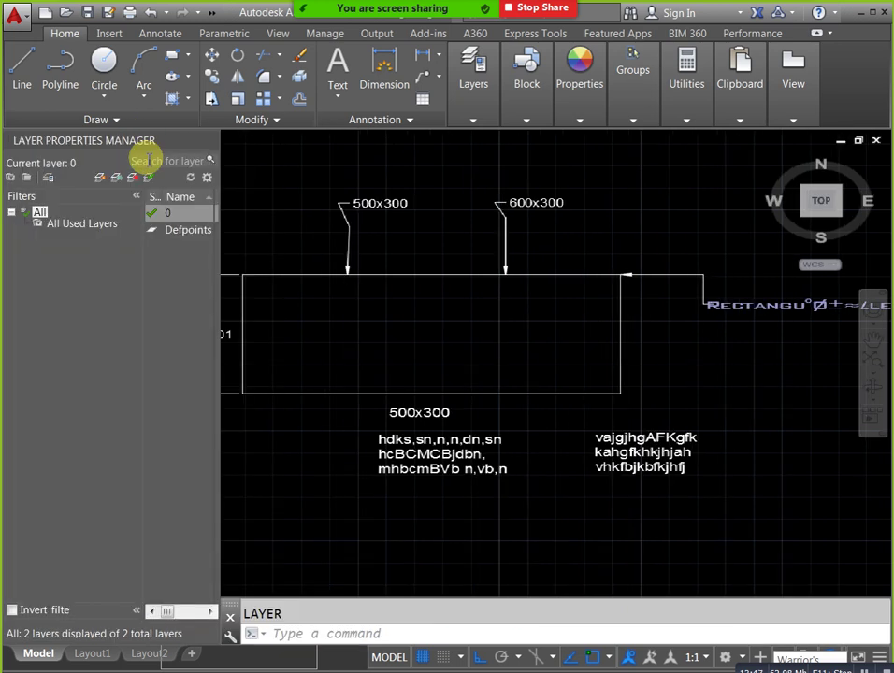
{"action": "left_click", "coordinate": [227, 279]}
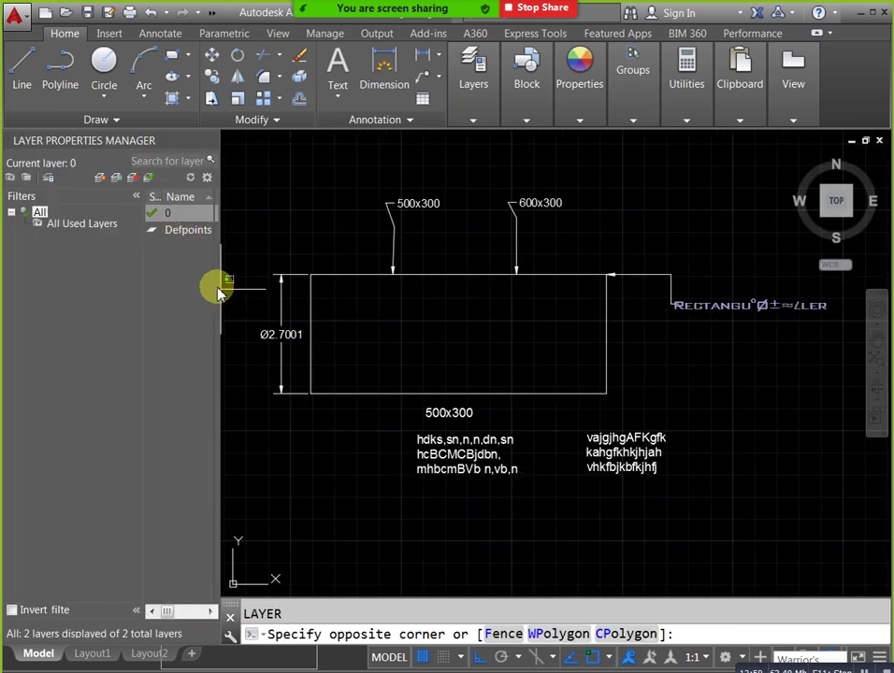
{"action": "left_click_drag", "start_coordinate": [223, 288], "coordinate": [346, 308]}
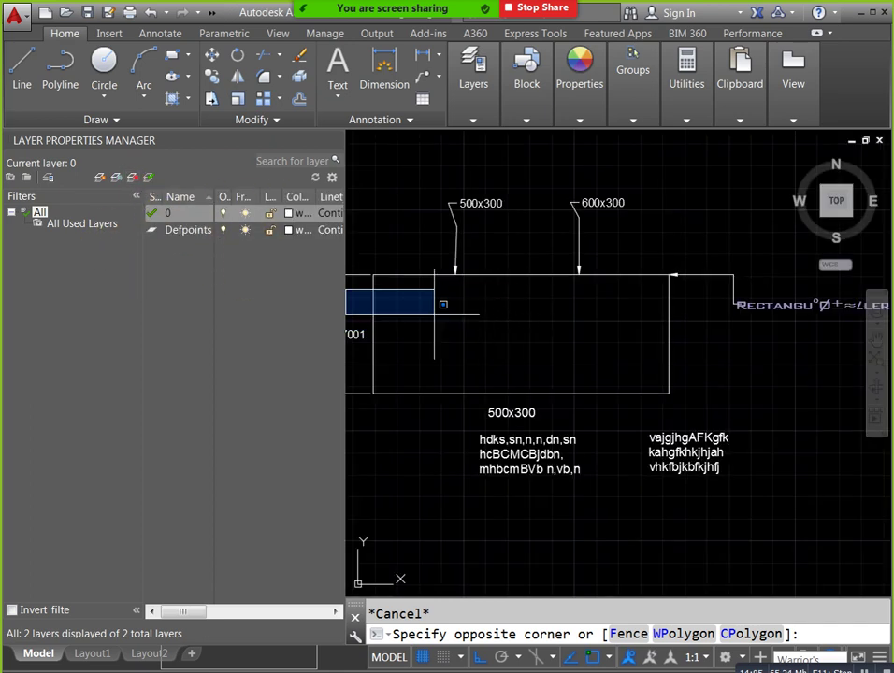
{"action": "left_click", "coordinate": [359, 301]}
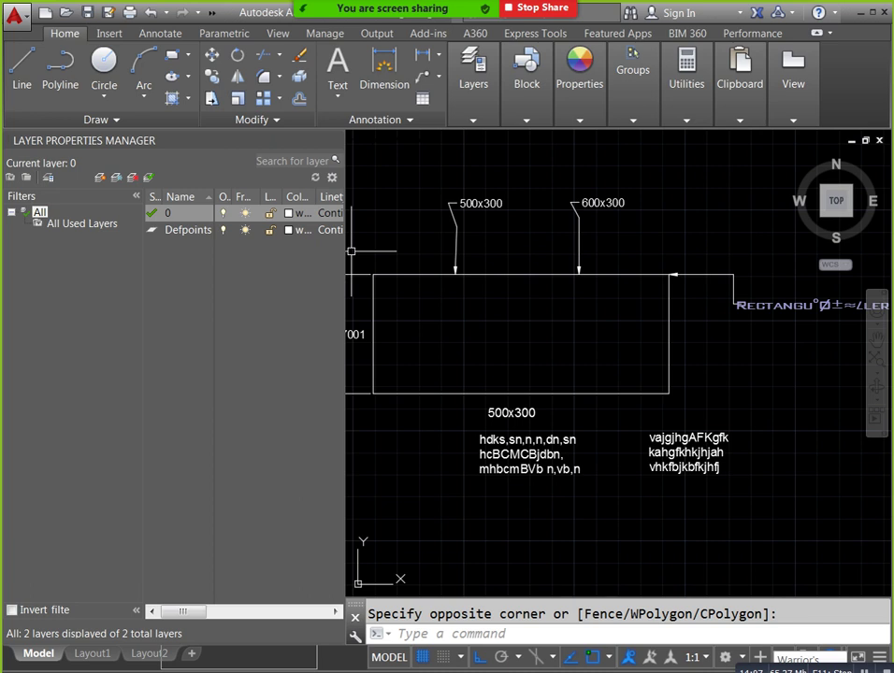
{"action": "left_click", "coordinate": [474, 77]}
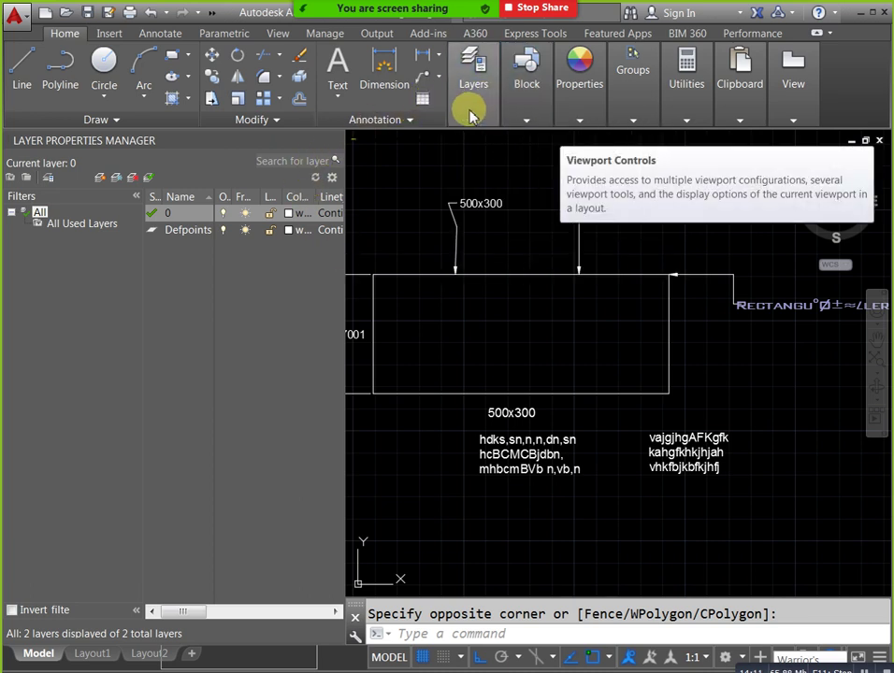
- Check the list of available layers and keep layer 0 as the current layer
{"action": "left_click", "coordinate": [473, 115]}
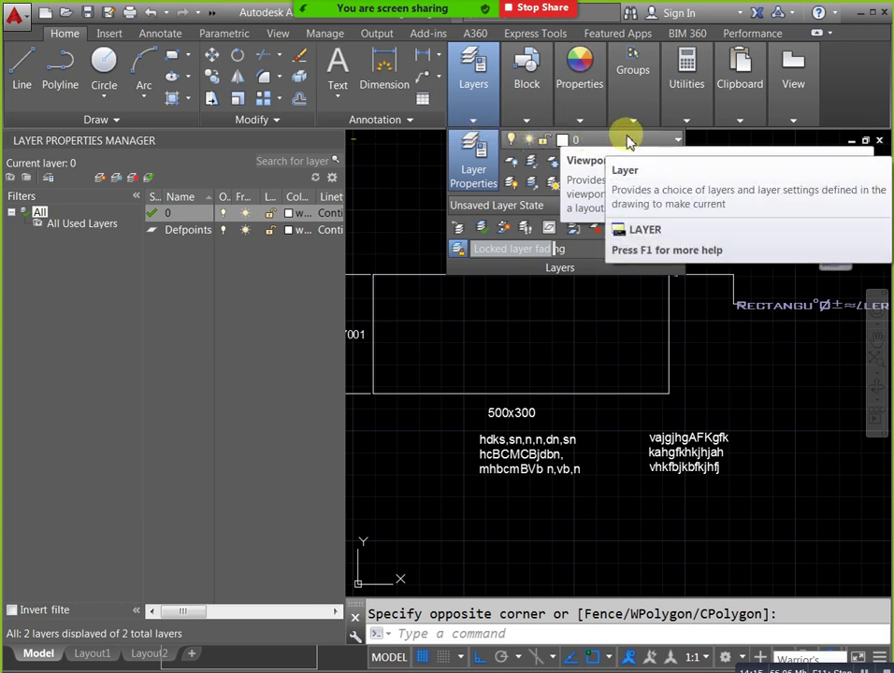
{"action": "left_click", "coordinate": [675, 144]}
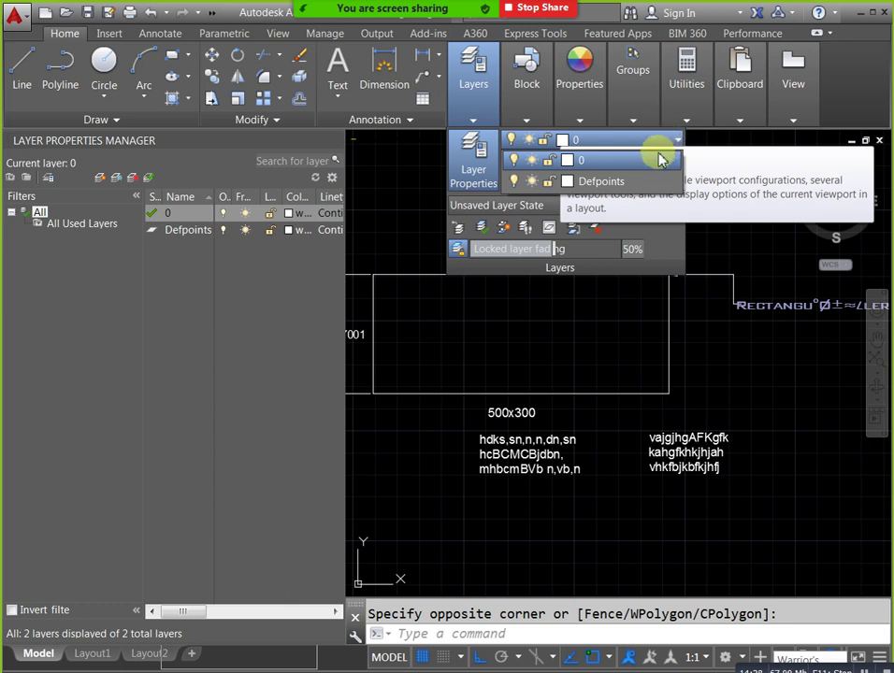
{"action": "left_click", "coordinate": [659, 160]}
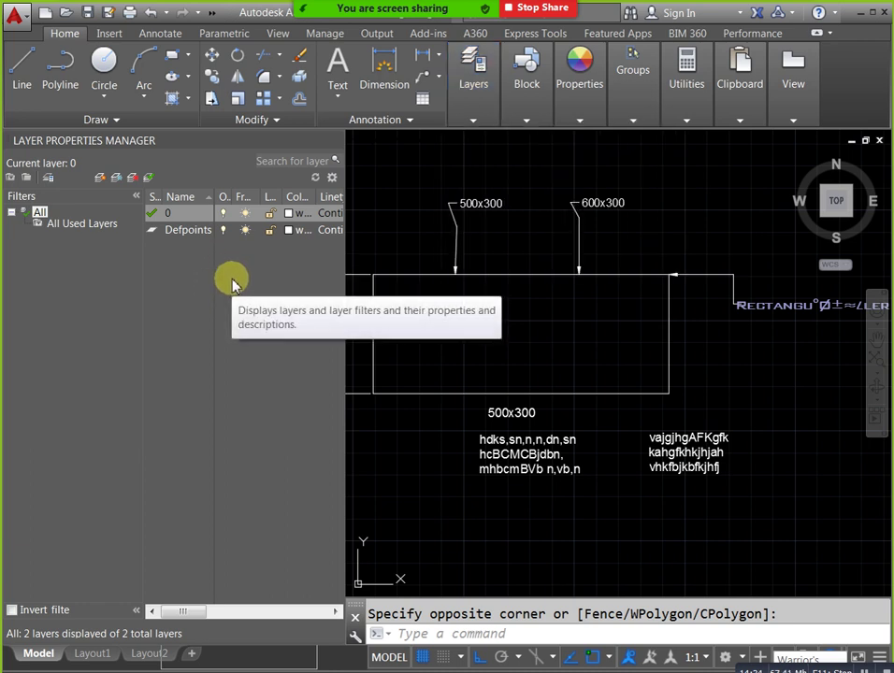
- Create a new layer named SAD in the Layer Properties Manager
{"action": "left_click", "coordinate": [100, 179]}
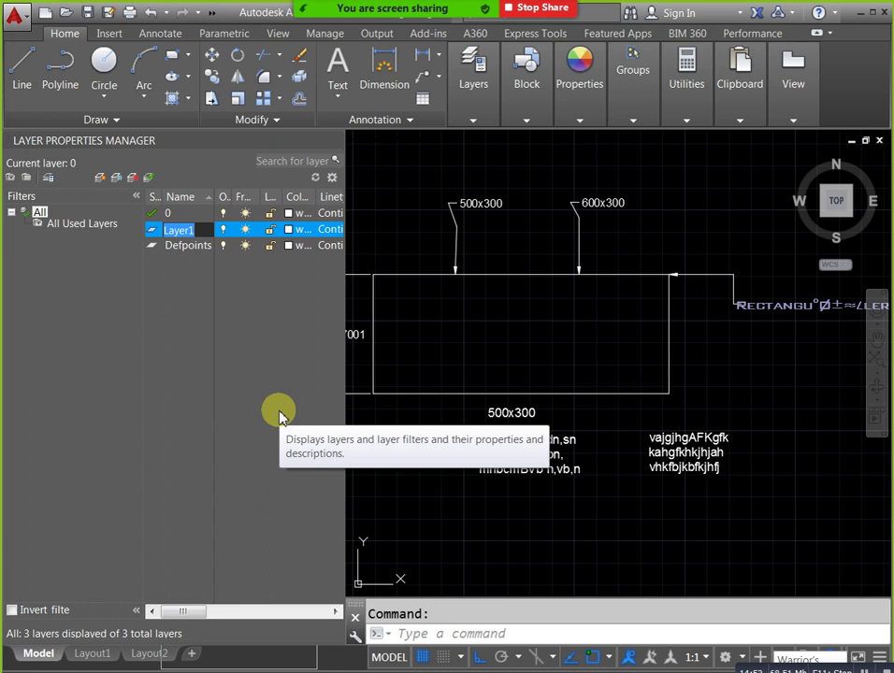
{"action": "key", "text": "BackSpace"}
{"action": "type", "text": "S"}
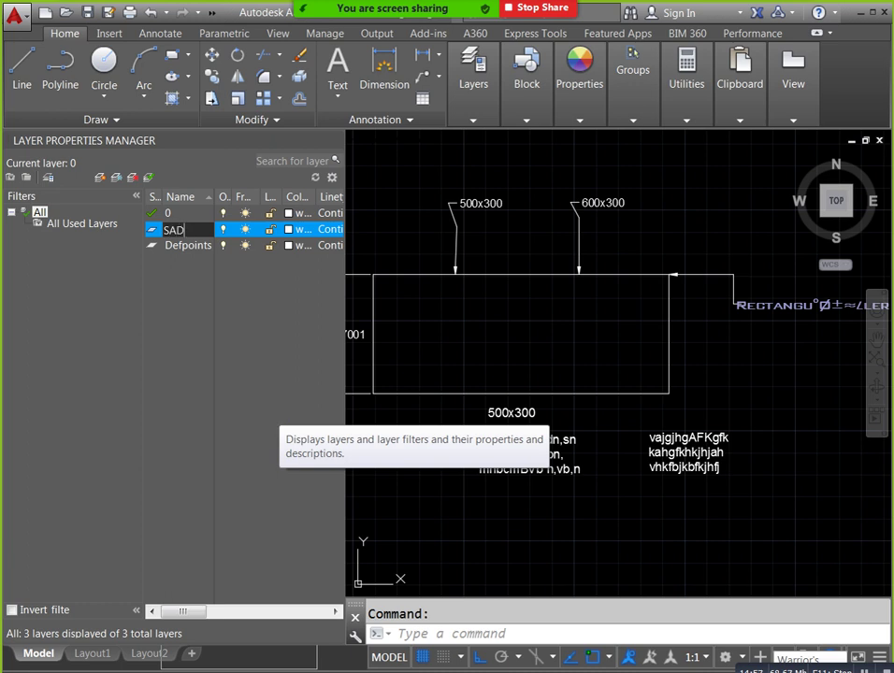
{"action": "type", "text": "AD"}
{"action": "key", "text": "Return"}
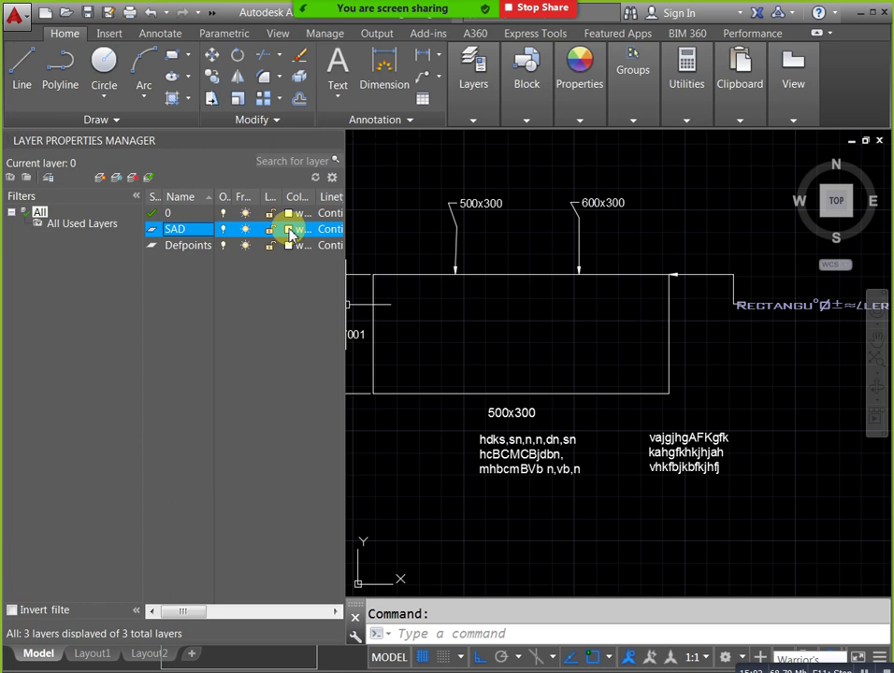
- Widen the Layer Properties Manager and set the SAD layer's colour to green
{"action": "left_click_drag", "start_coordinate": [347, 269], "coordinate": [402, 272]}
{"action": "left_click", "coordinate": [290, 236]}
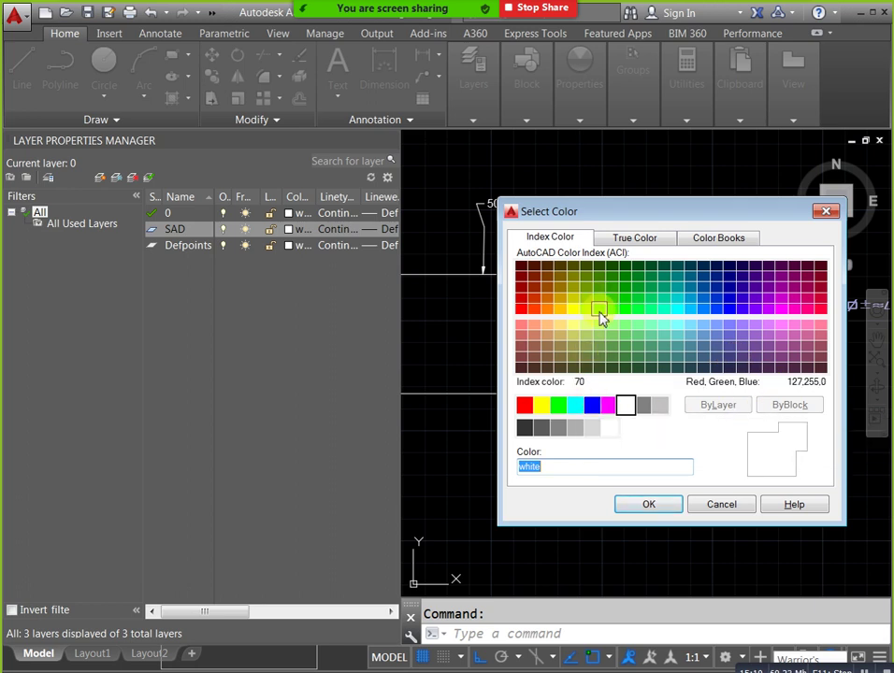
{"action": "left_click", "coordinate": [559, 405]}
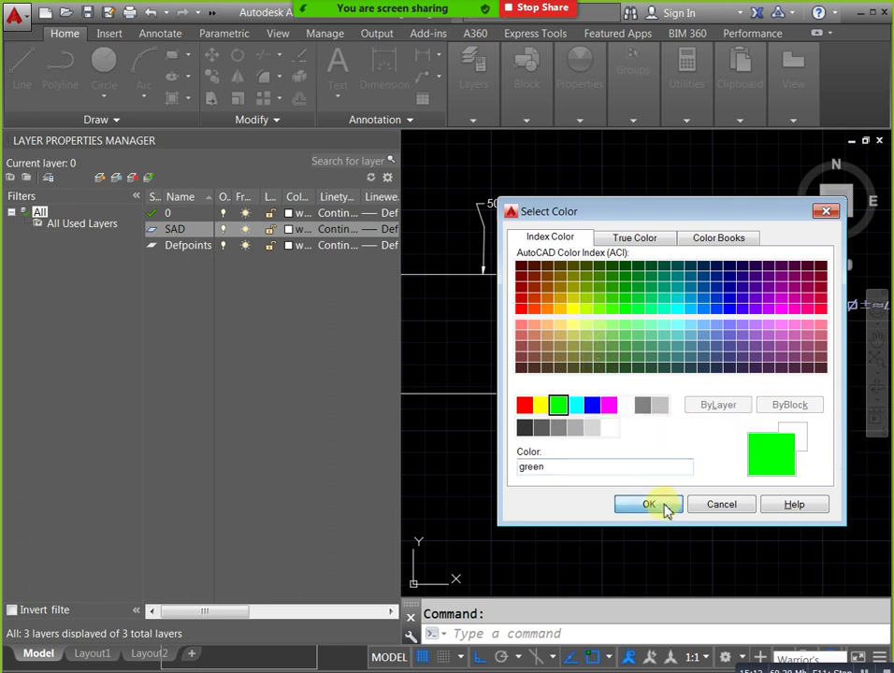
{"action": "left_click", "coordinate": [665, 507]}
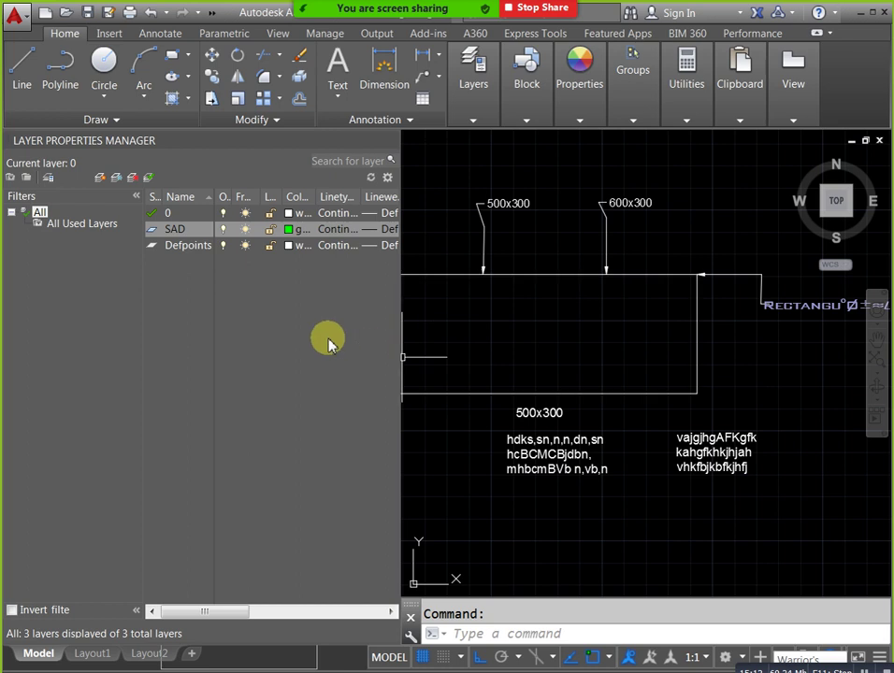
- Create a new layer named RAD and set its colour to red
{"action": "left_click", "coordinate": [111, 178]}
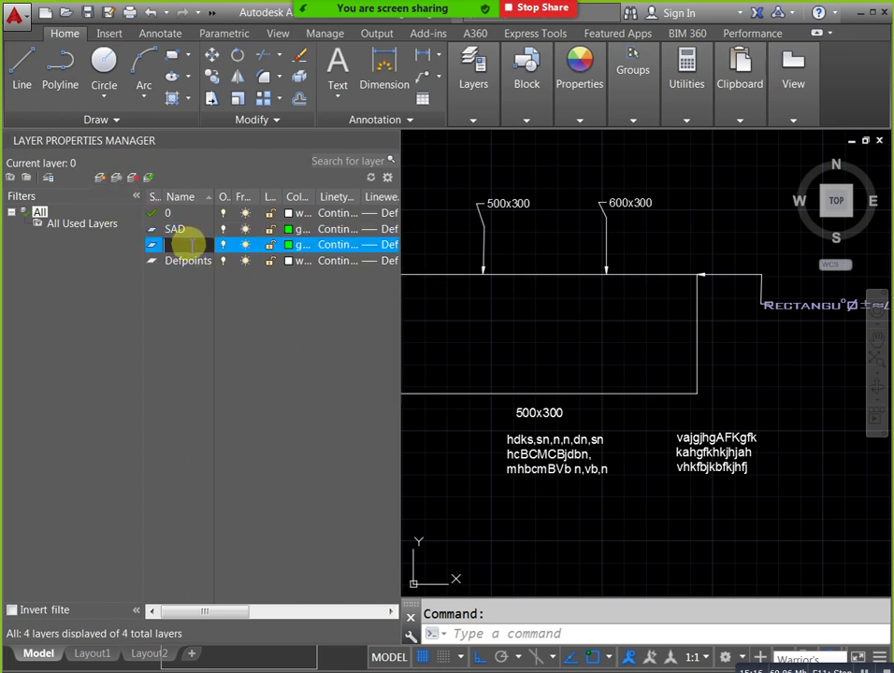
{"action": "key", "text": "BackSpace"}
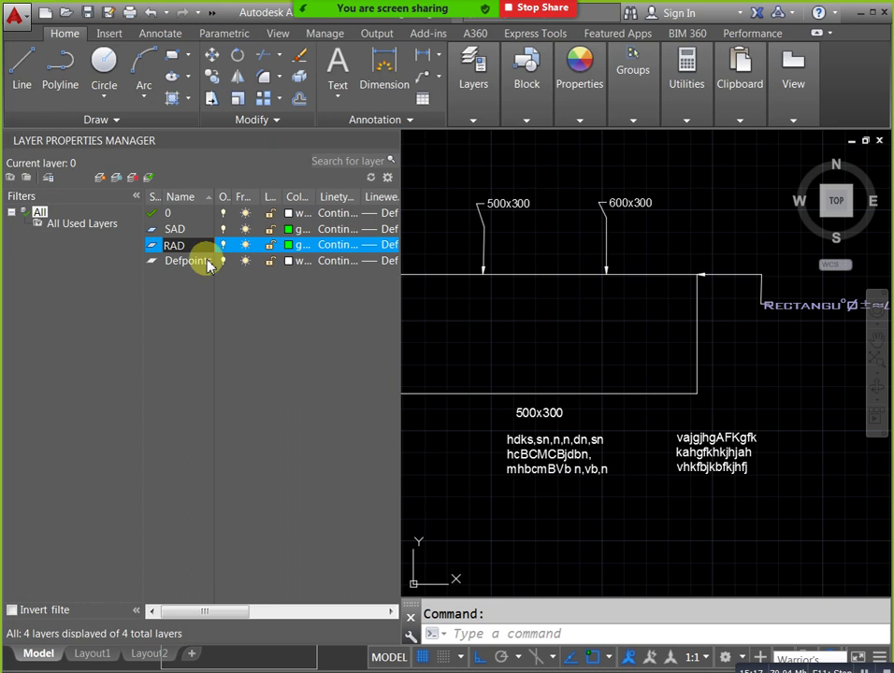
{"action": "left_click", "coordinate": [289, 245]}
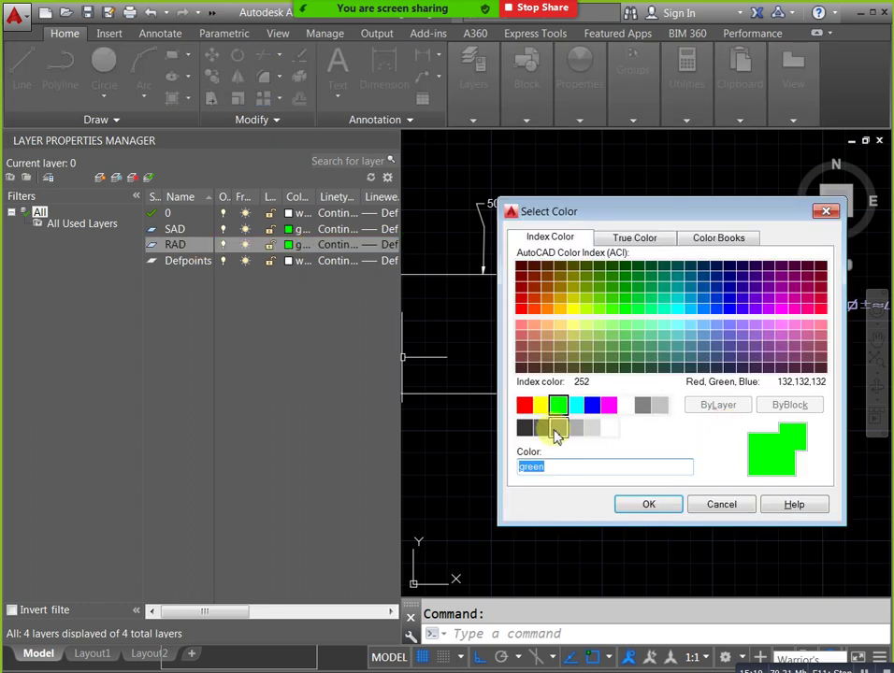
{"action": "left_click", "coordinate": [525, 405]}
{"action": "left_click", "coordinate": [645, 504]}
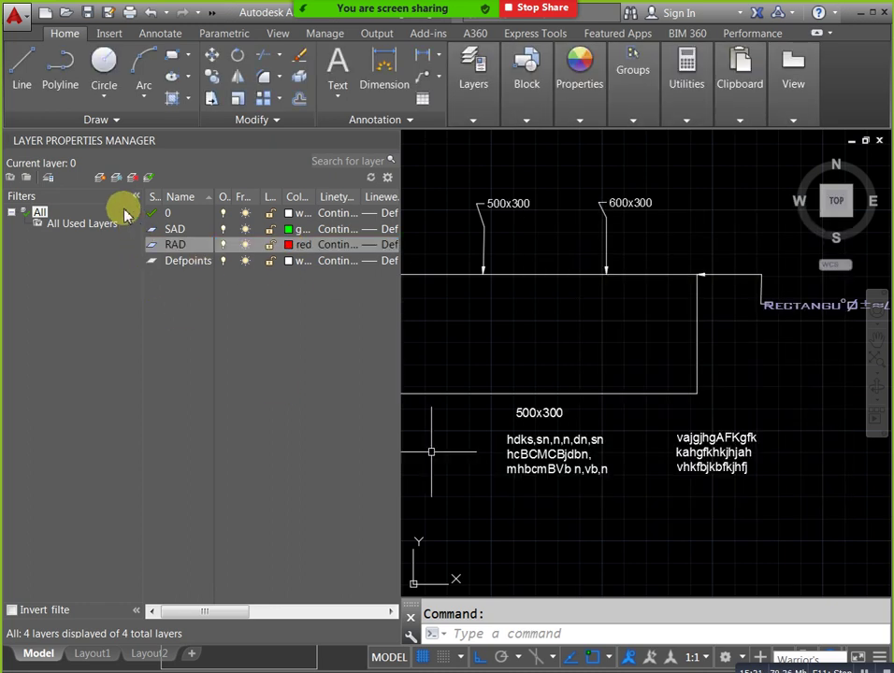
- Add another new layer named EAD below the RAD layer
{"action": "left_click", "coordinate": [100, 178]}
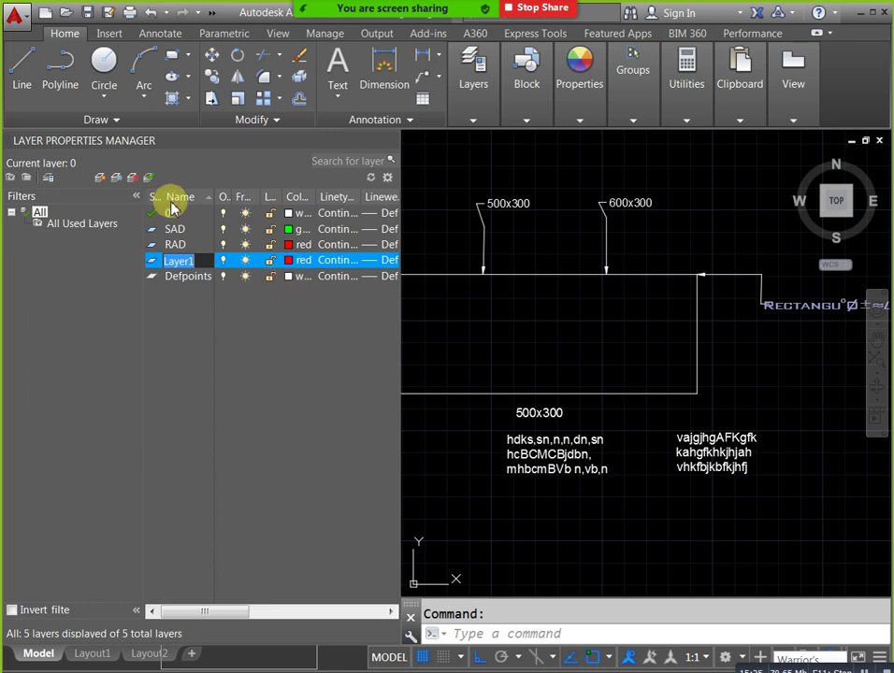
{"action": "key", "text": "BackSpace"}
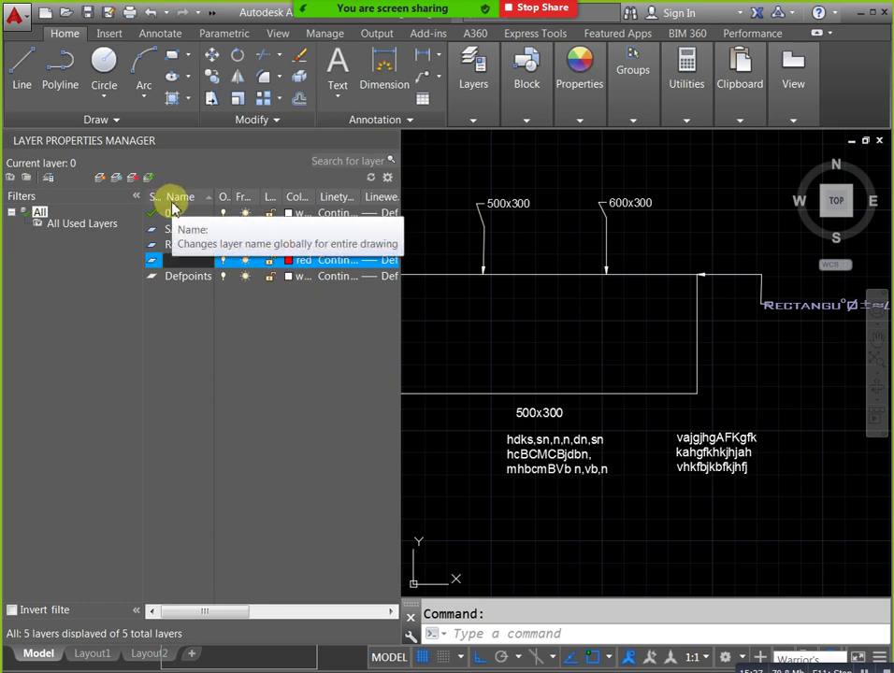
{"action": "type", "text": "E"}
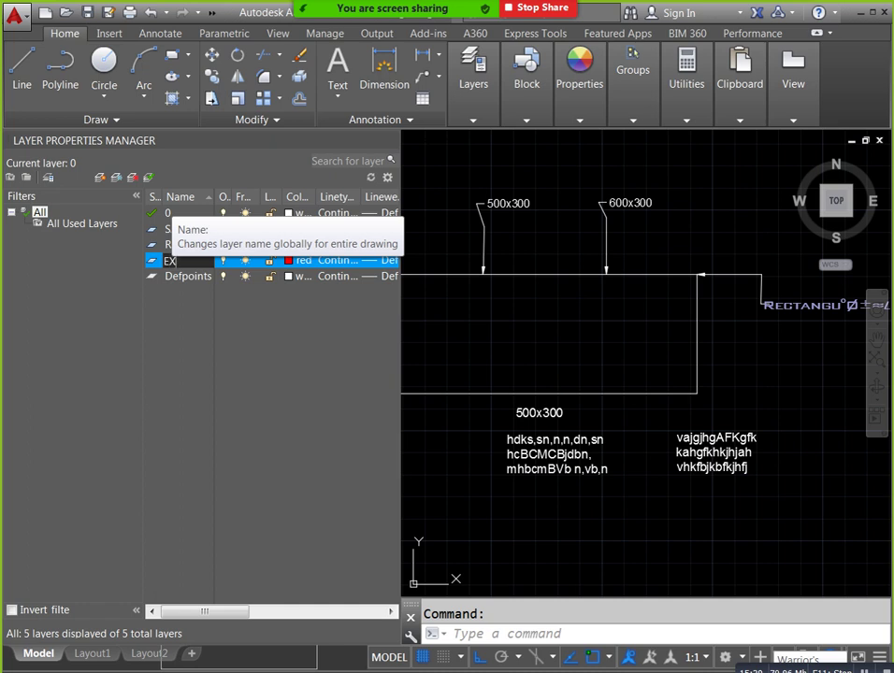
{"action": "type", "text": "AD"}
{"action": "key", "text": "Return"}
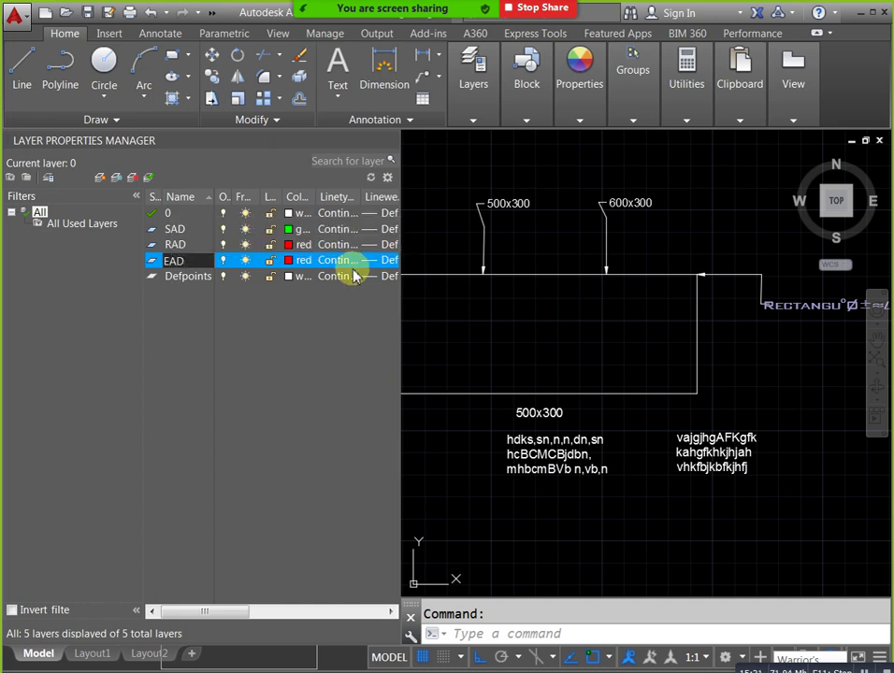
- Set the EAD layer's colour to magenta after trying blue
{"action": "left_click", "coordinate": [289, 262]}
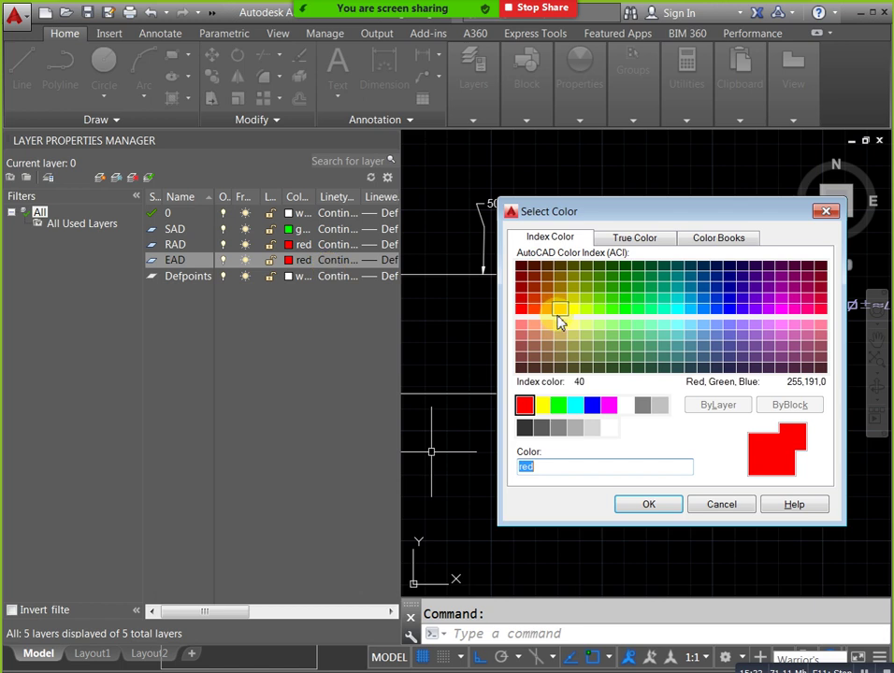
{"action": "left_click", "coordinate": [590, 412]}
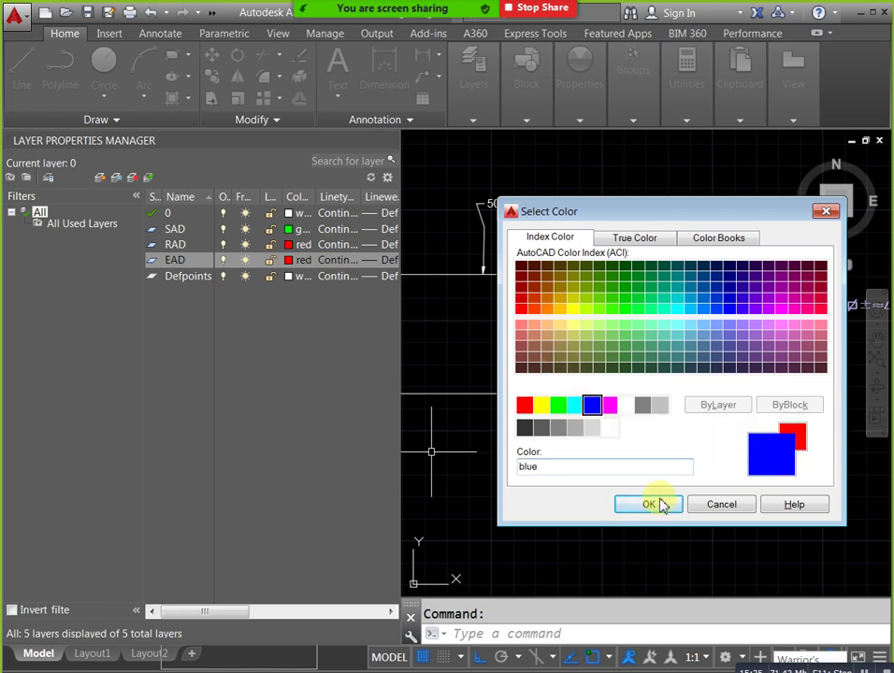
{"action": "left_click", "coordinate": [609, 408]}
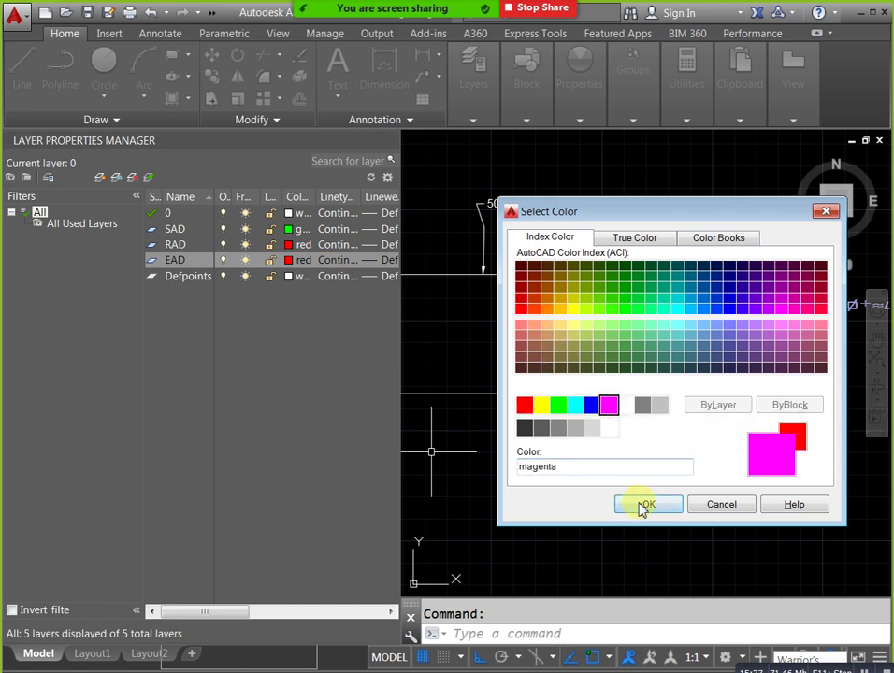
{"action": "left_click", "coordinate": [645, 505]}
- Create a new layer named FAD and set its colour to cyan
{"action": "left_click", "coordinate": [104, 183]}
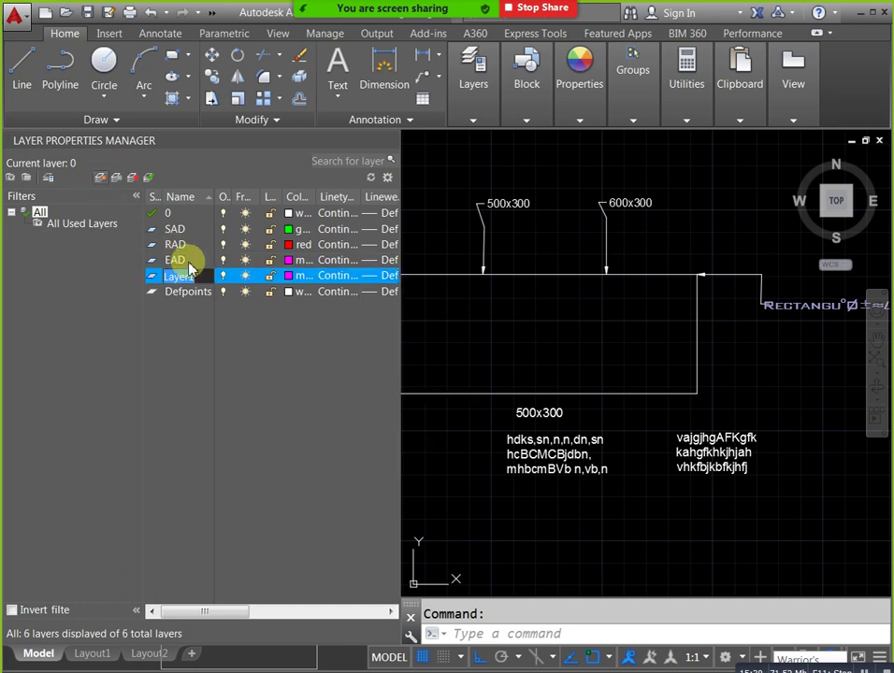
{"action": "key", "text": "BackSpace"}
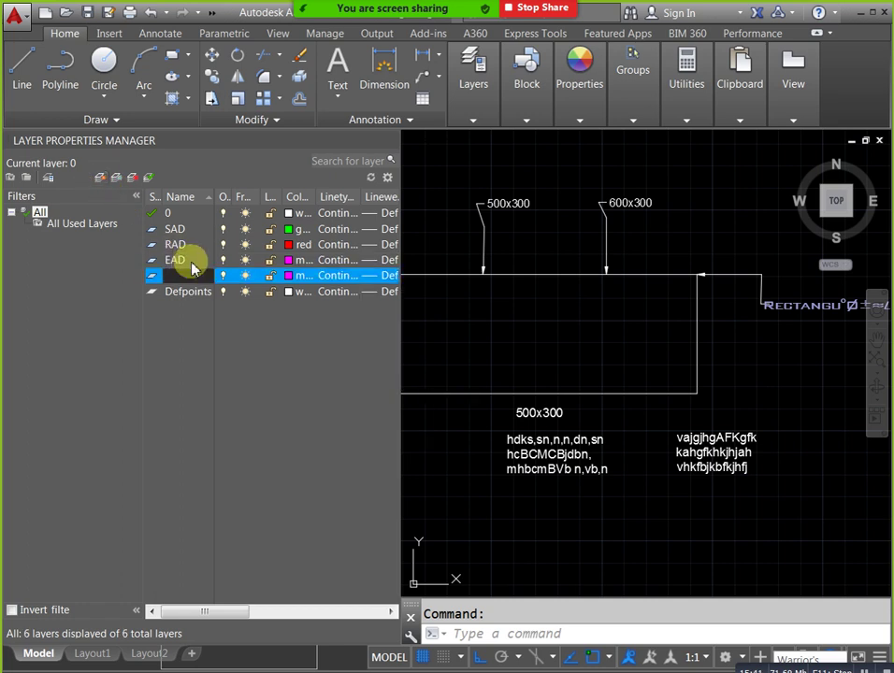
{"action": "type", "text": "FAD"}
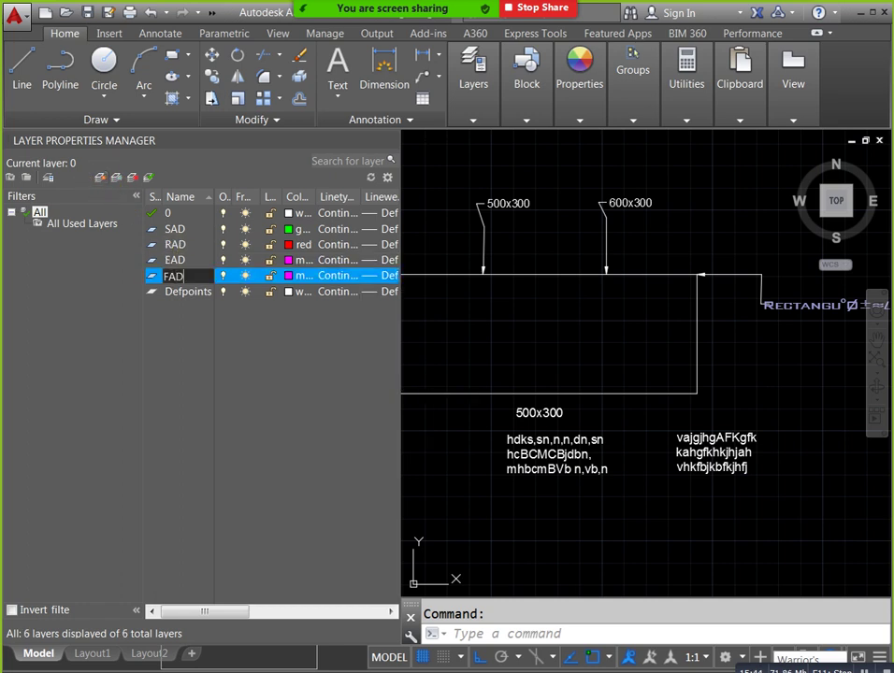
{"action": "left_click", "coordinate": [294, 275]}
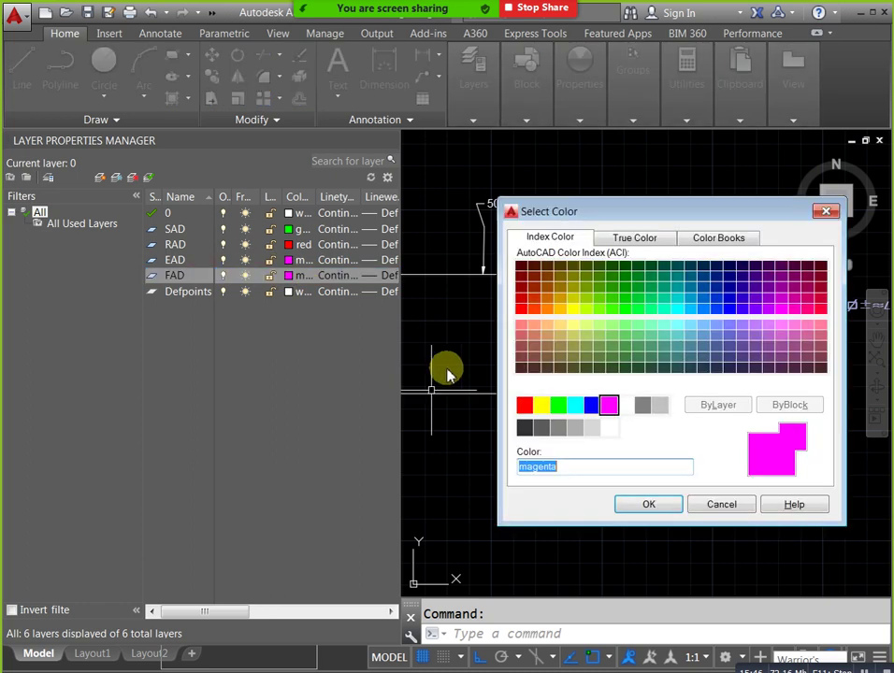
{"action": "left_click", "coordinate": [574, 404]}
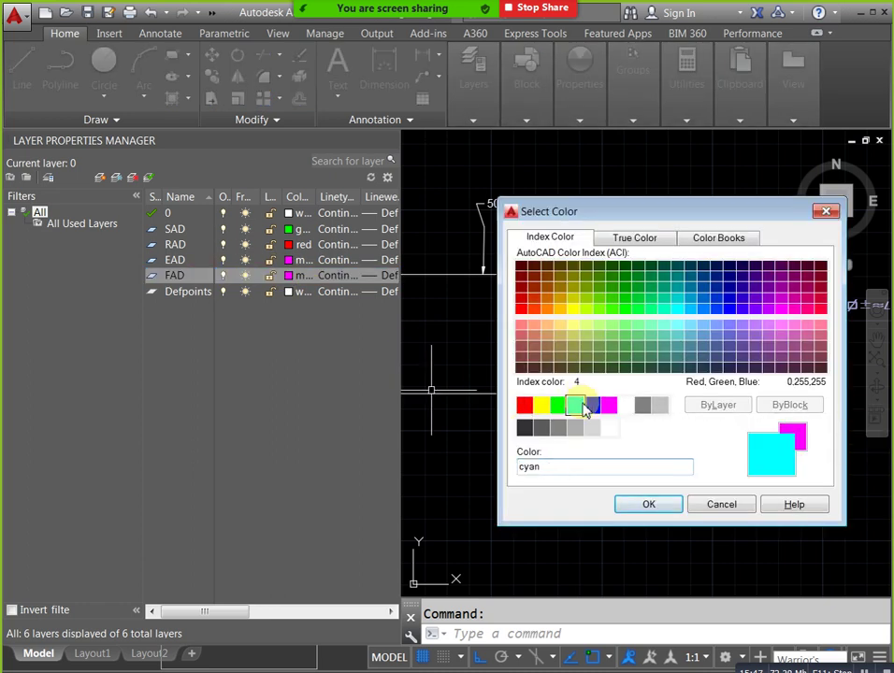
{"action": "left_click", "coordinate": [626, 505]}
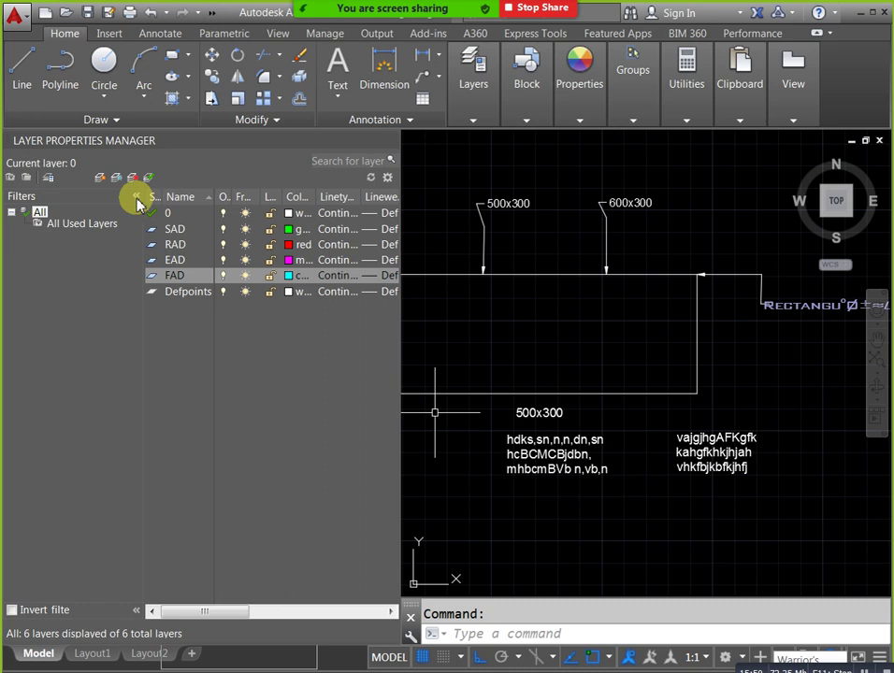
- Create a new layer named wall and assign it the grey index colour 252
{"action": "left_click", "coordinate": [103, 179]}
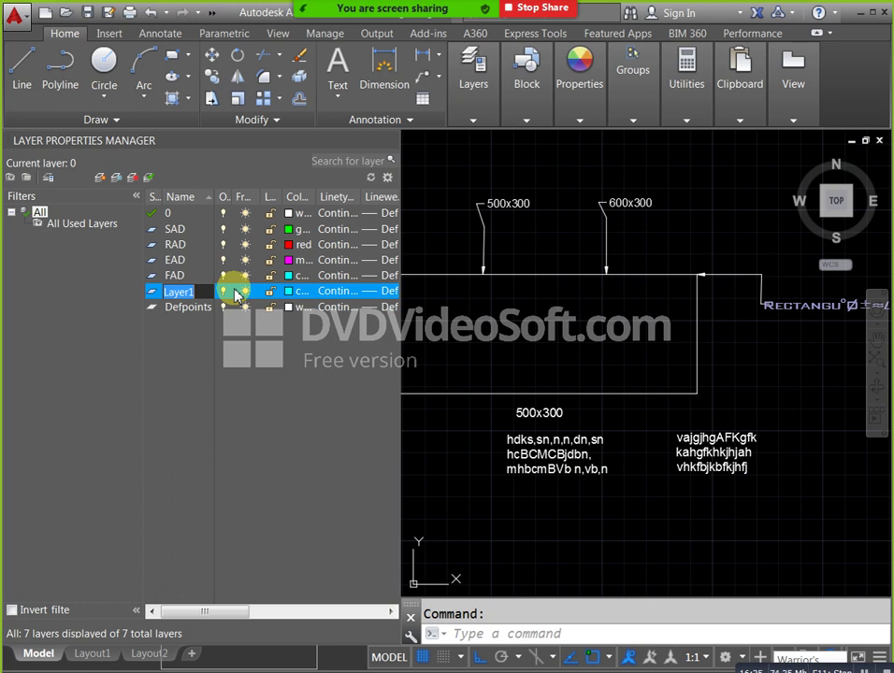
{"action": "key", "text": "BackSpace"}
{"action": "type", "text": "wall"}
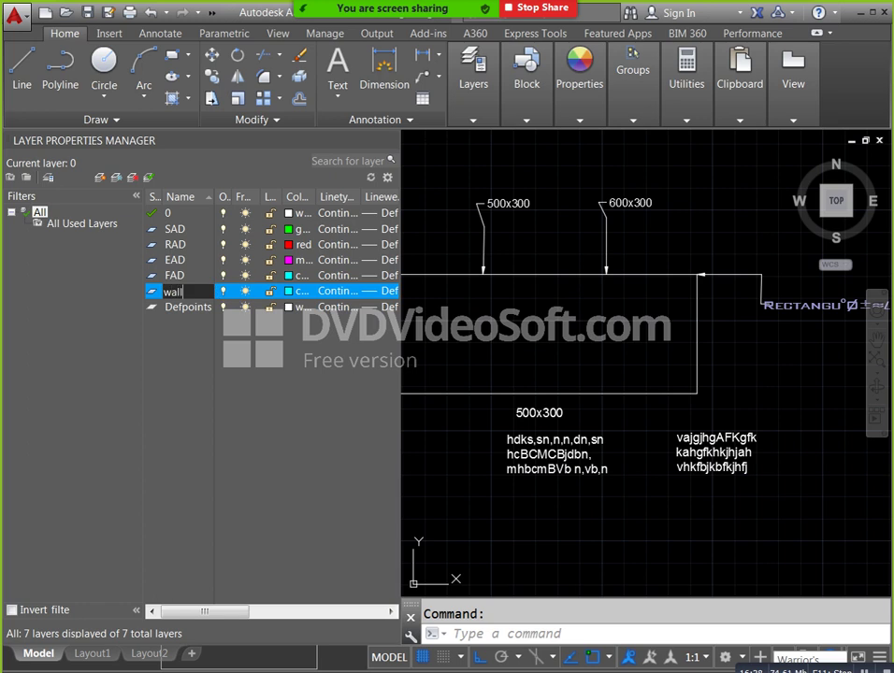
{"action": "left_click", "coordinate": [292, 291]}
{"action": "left_click", "coordinate": [559, 427]}
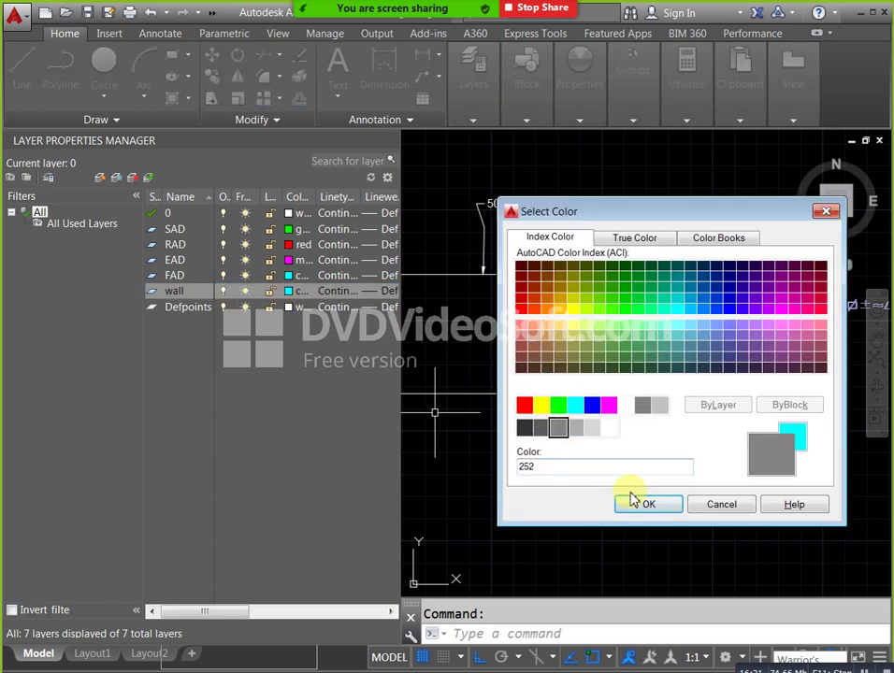
{"action": "left_click", "coordinate": [636, 501]}
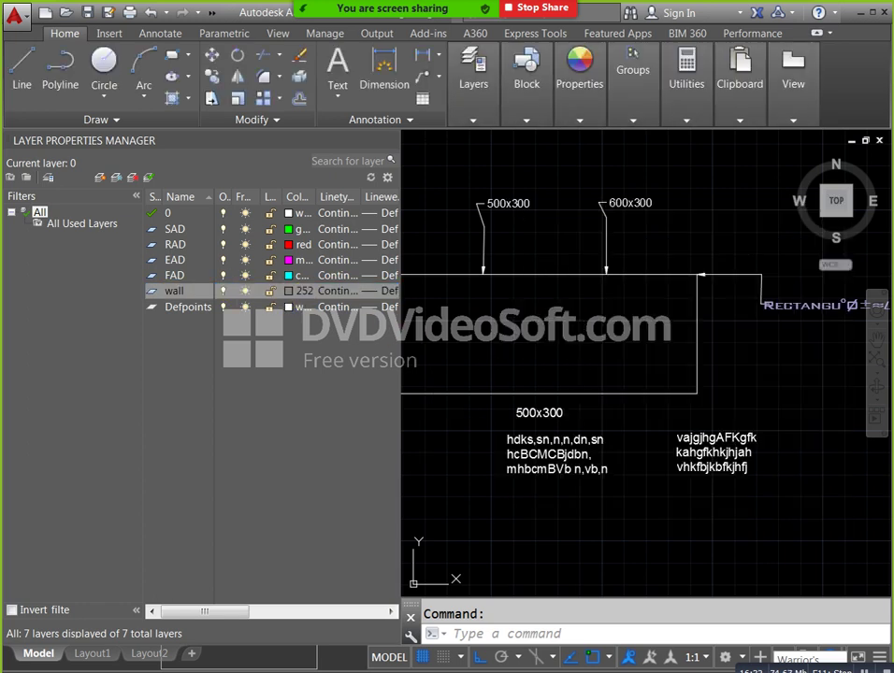
- Change the wall layer's colour to index colour 8
{"action": "left_click", "coordinate": [287, 293]}
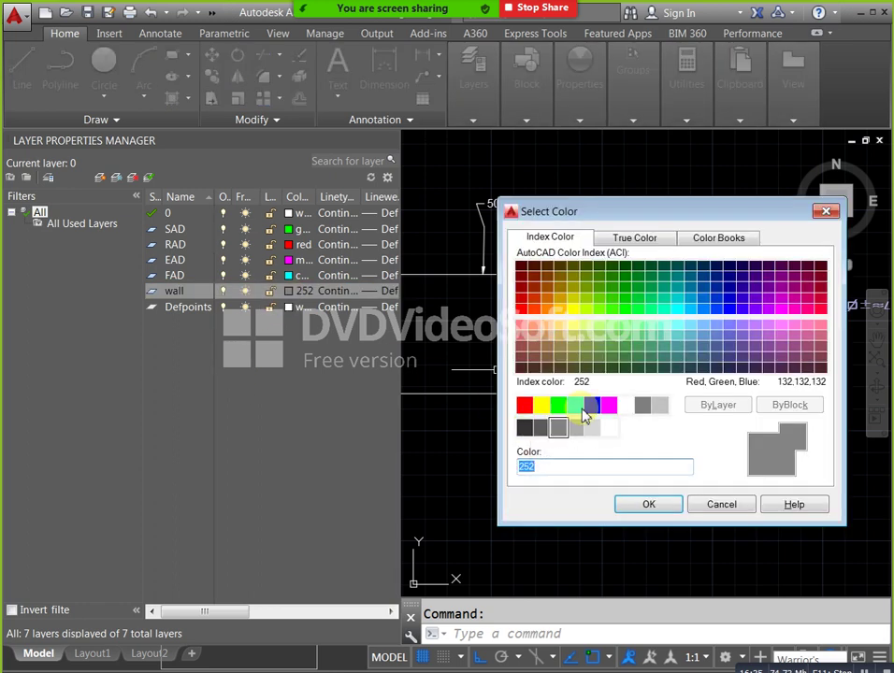
{"action": "left_click", "coordinate": [644, 401]}
{"action": "left_click", "coordinate": [654, 504]}
- Make SAD the current layer and check which layer is shown as current for drawing
{"action": "scroll", "coordinate": [582, 300], "scroll_direction": "down", "scroll_amount": 5}
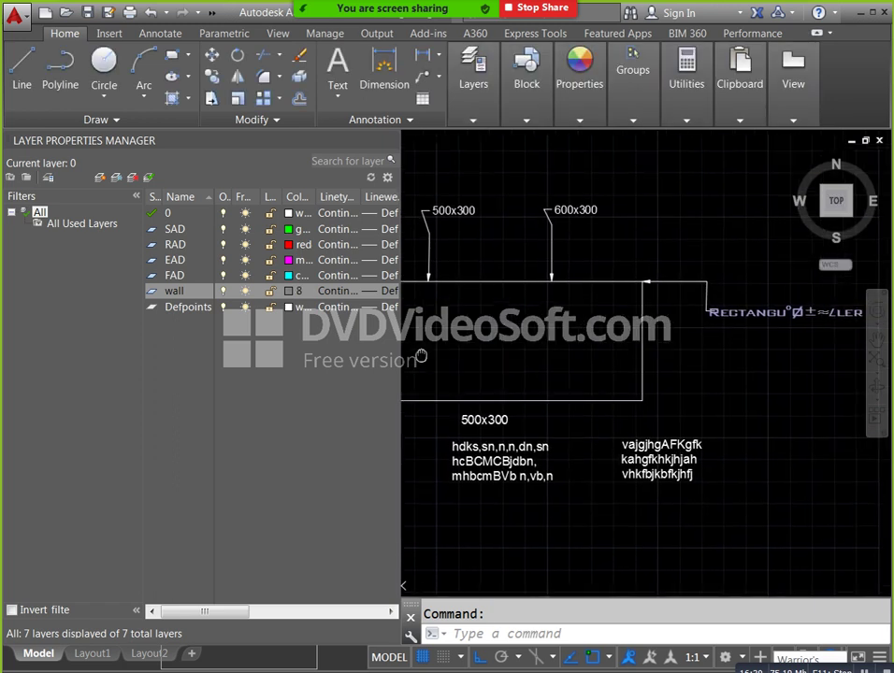
{"action": "scroll", "coordinate": [571, 299], "scroll_direction": "up", "scroll_amount": 5}
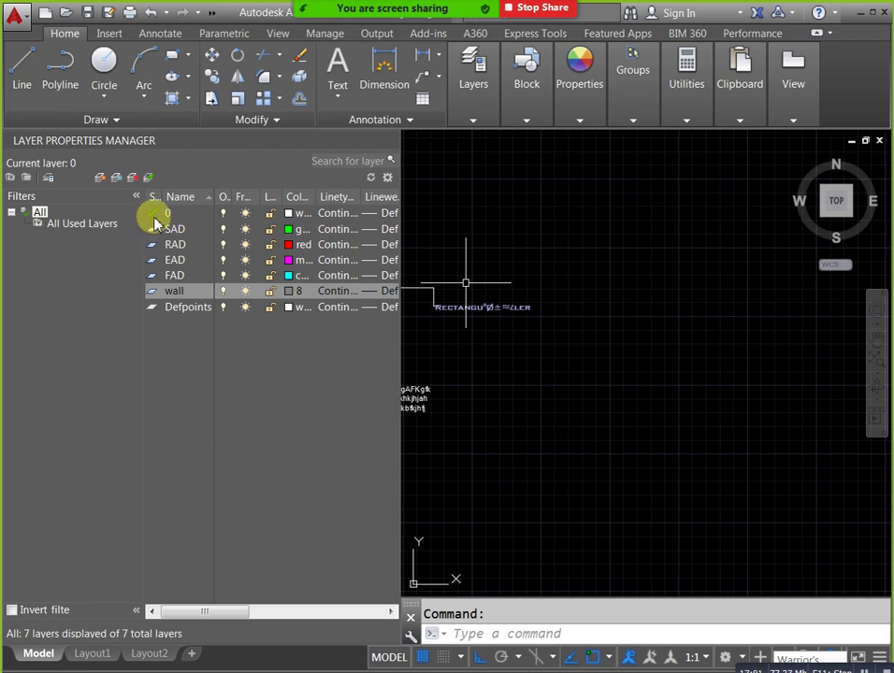
{"action": "left_click", "coordinate": [473, 120]}
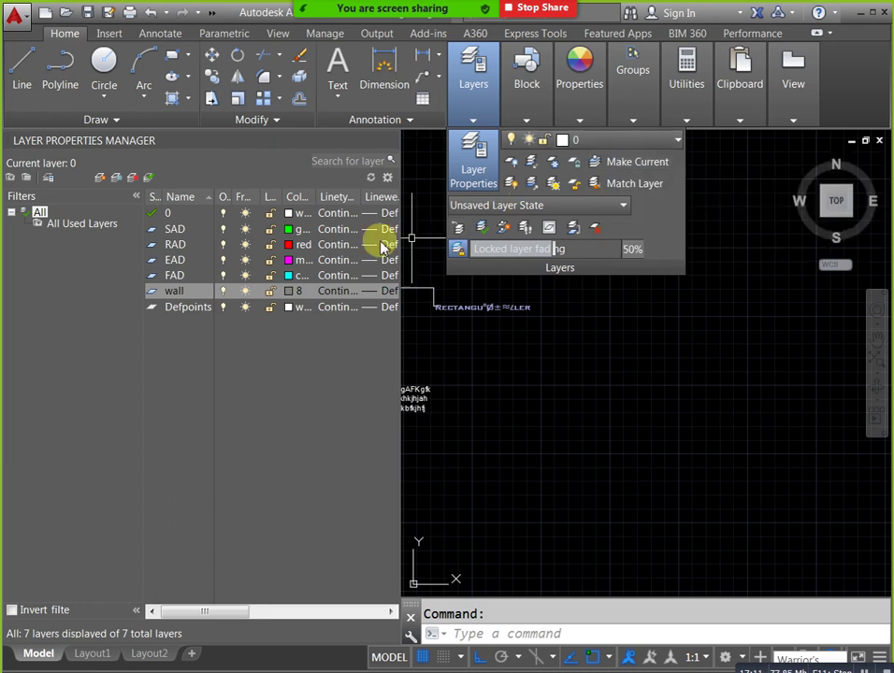
{"action": "left_click", "coordinate": [169, 231]}
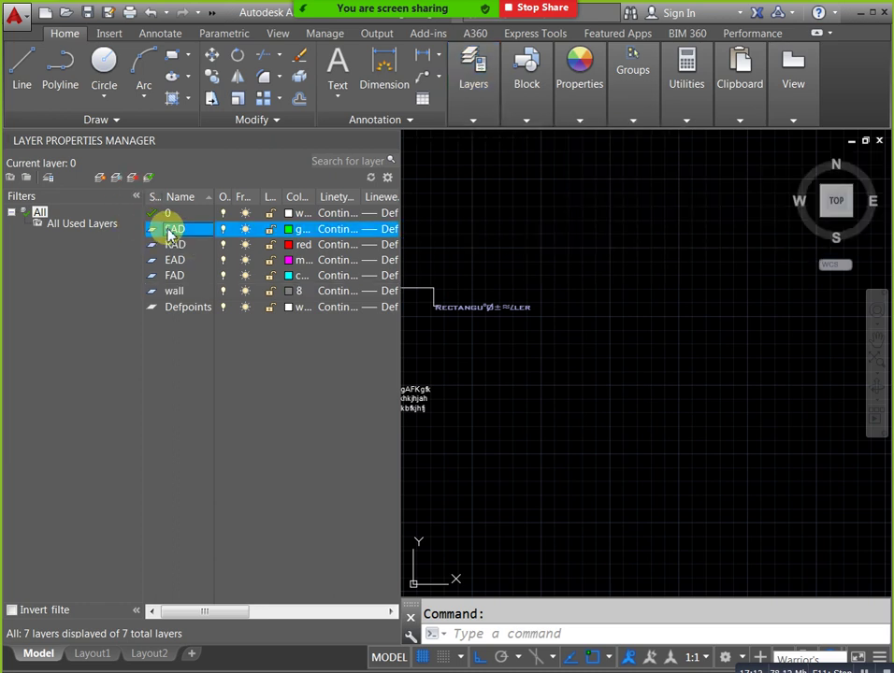
{"action": "left_click", "coordinate": [148, 178]}
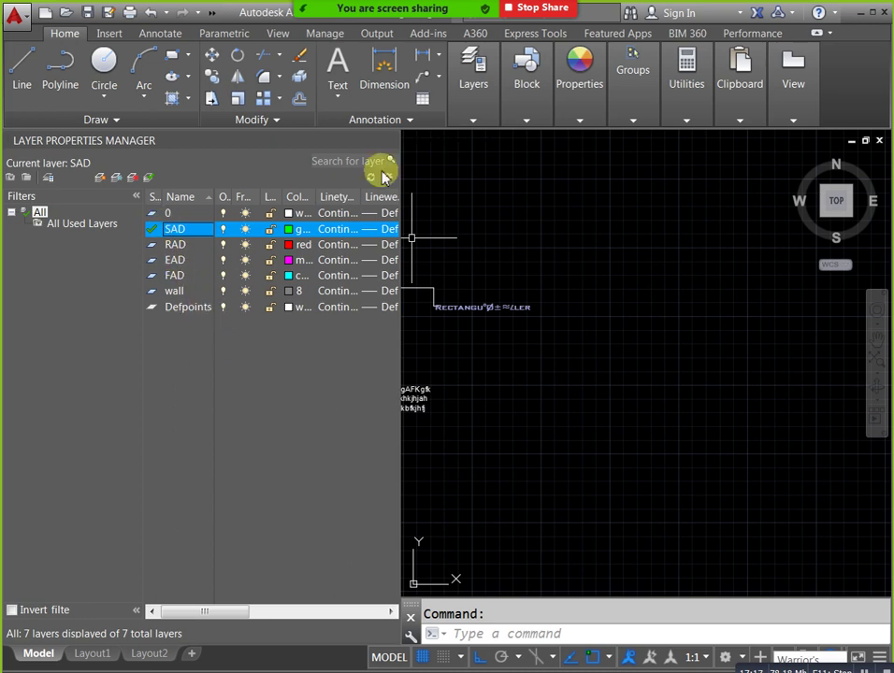
{"action": "left_click", "coordinate": [474, 98]}
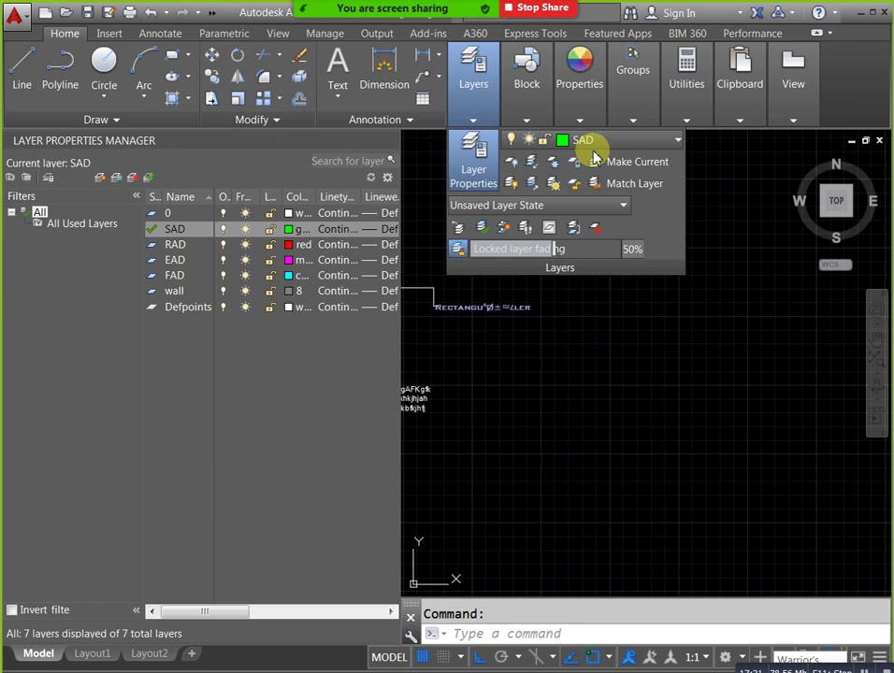
{"action": "left_click", "coordinate": [159, 231]}
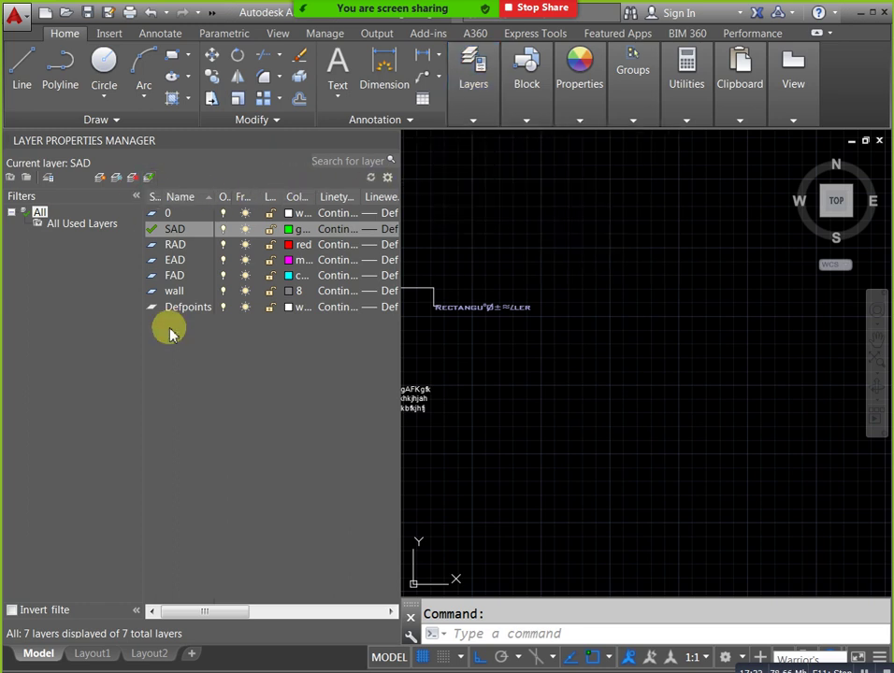
- Add a new layer below SAD and delete it again
{"action": "left_click", "coordinate": [99, 178]}
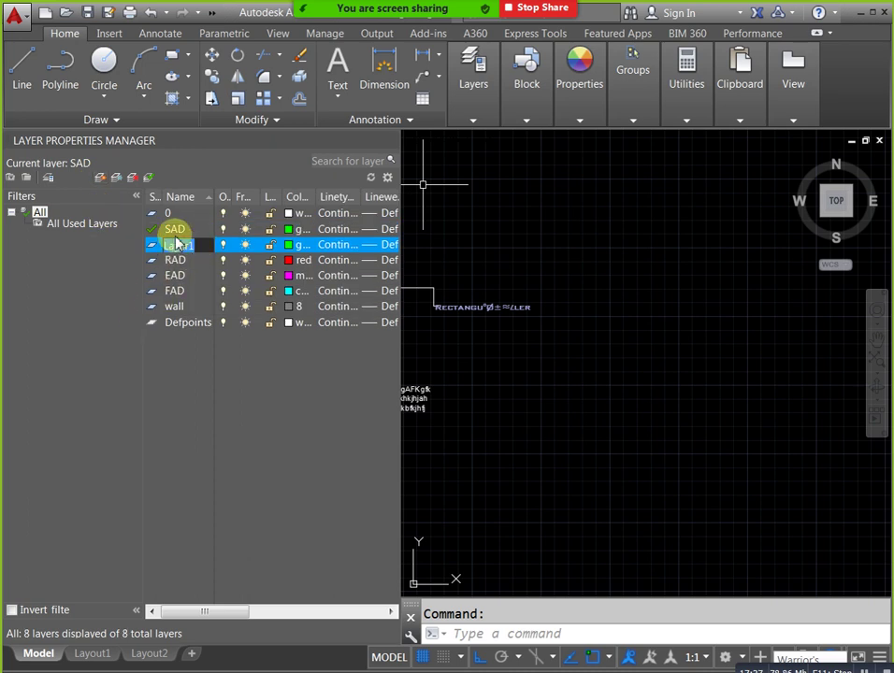
{"action": "left_click", "coordinate": [131, 178]}
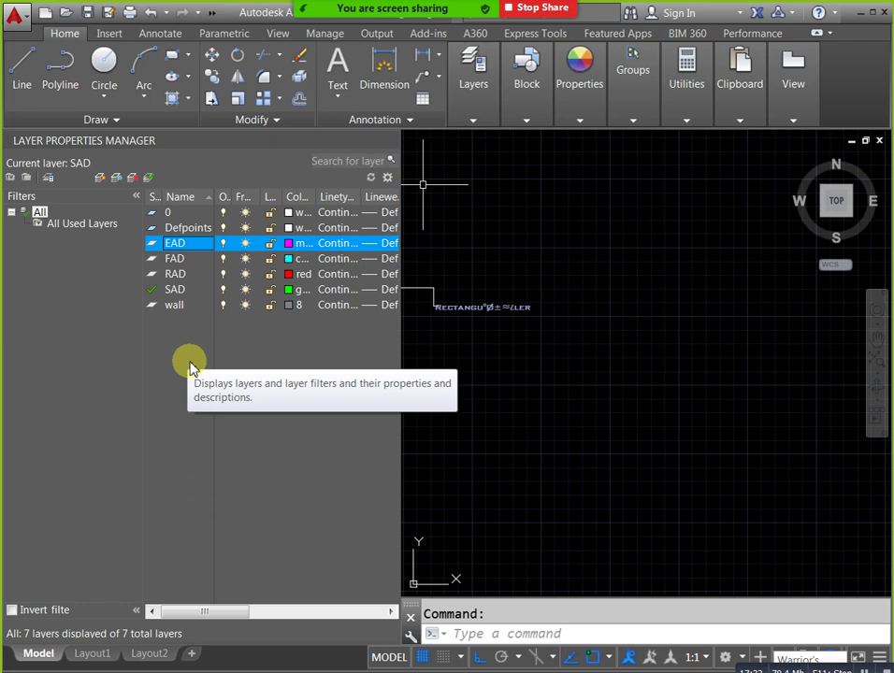
{"action": "left_click", "coordinate": [206, 230]}
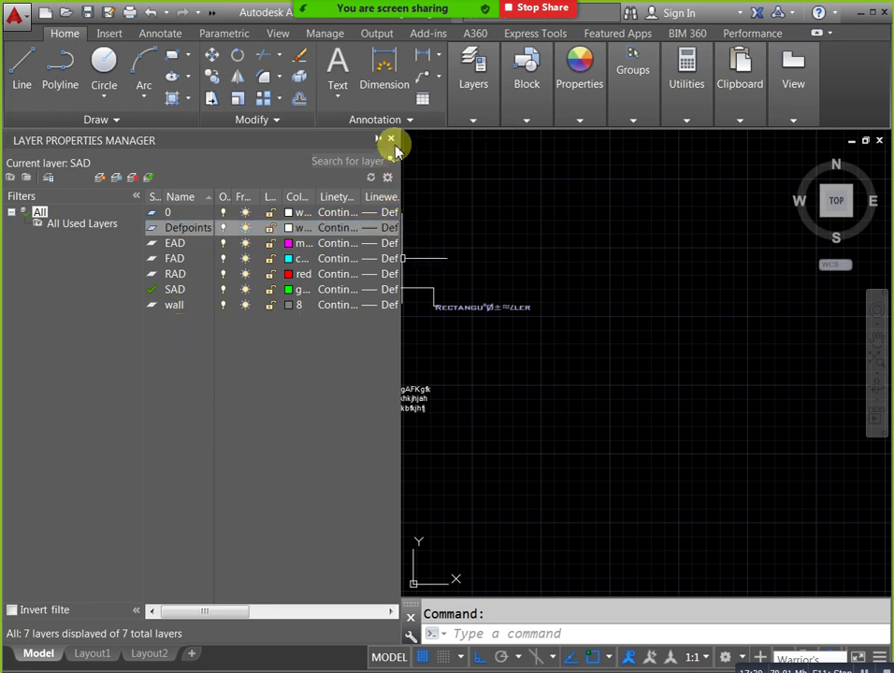
- Examine the linetypes available to load for layer 0, leaving its linetype as Continuous
{"action": "left_click", "coordinate": [349, 213]}
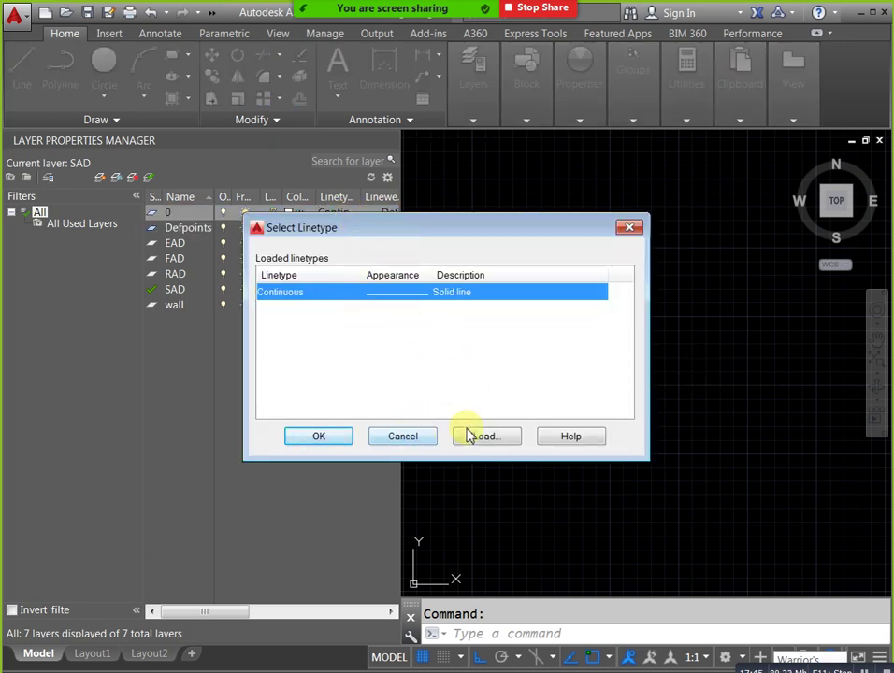
{"action": "left_click", "coordinate": [462, 430]}
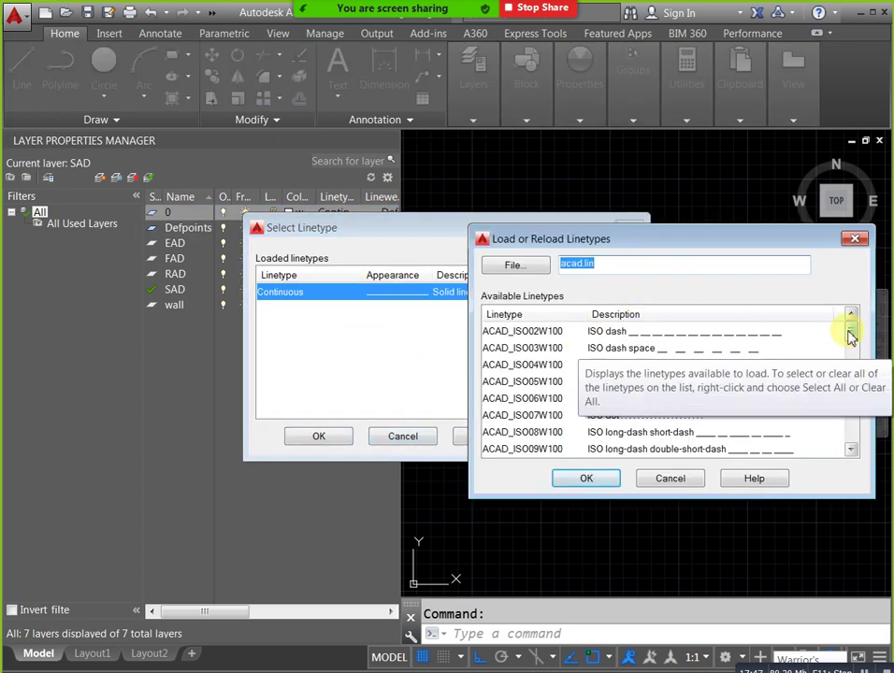
{"action": "left_click_drag", "start_coordinate": [851, 338], "coordinate": [766, 408]}
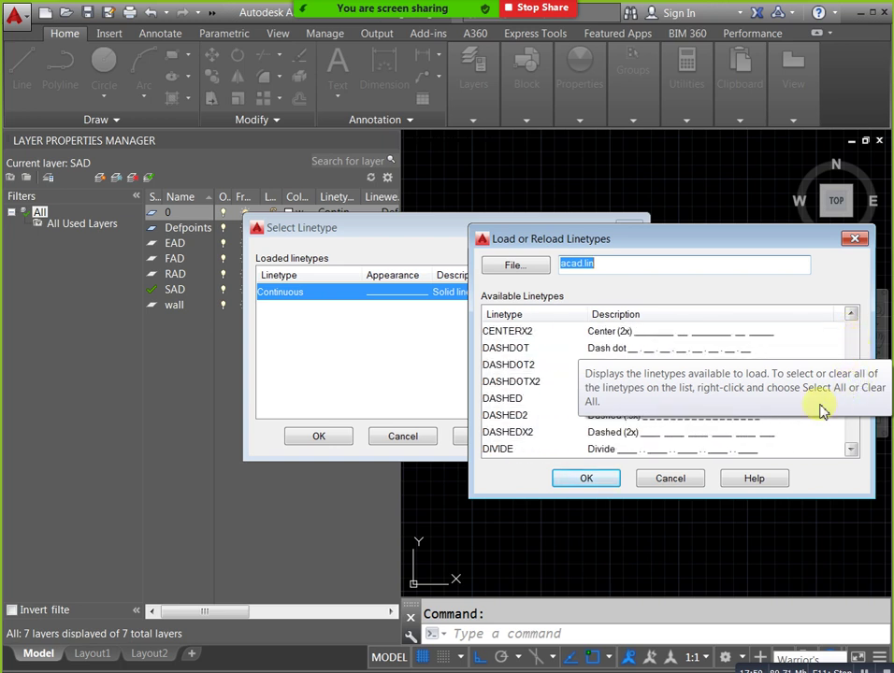
{"action": "left_click", "coordinate": [668, 479]}
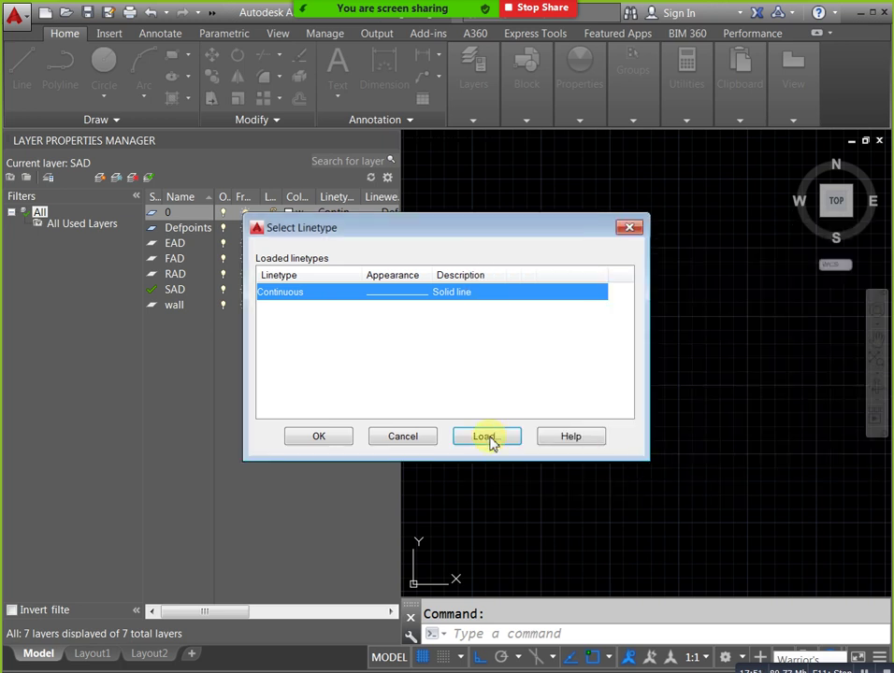
{"action": "left_click", "coordinate": [339, 440]}
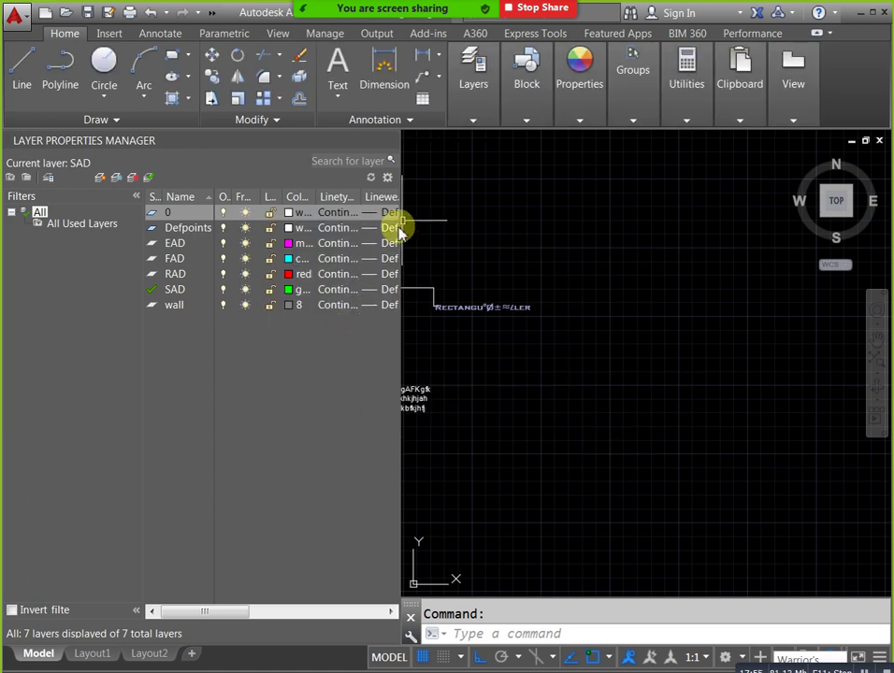
- Widen the layer manager and examine the lineweights available for the Defpoints layer, keeping Default
{"action": "left_click_drag", "start_coordinate": [402, 328], "coordinate": [469, 338]}
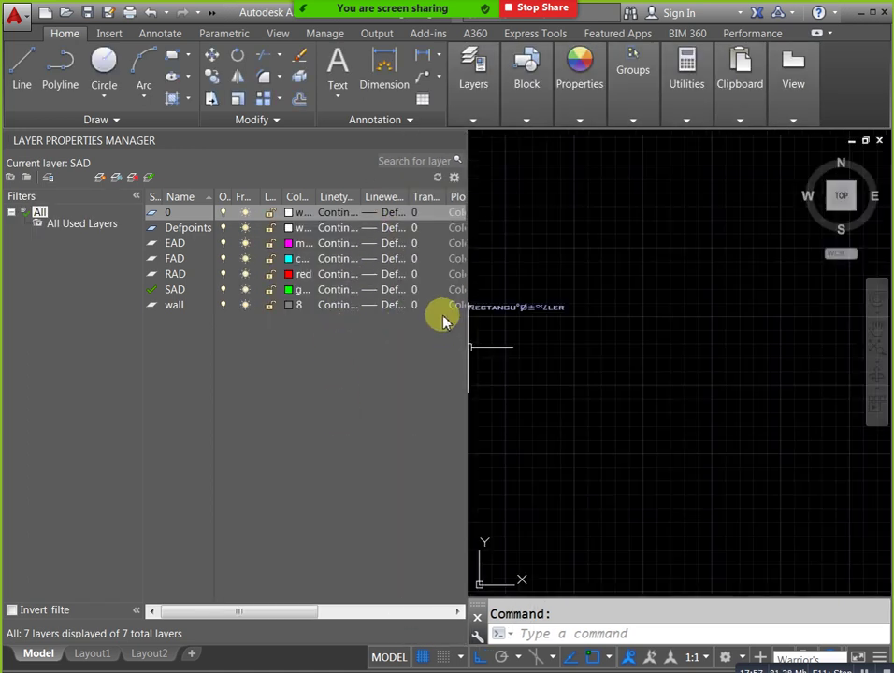
{"action": "left_click", "coordinate": [404, 232]}
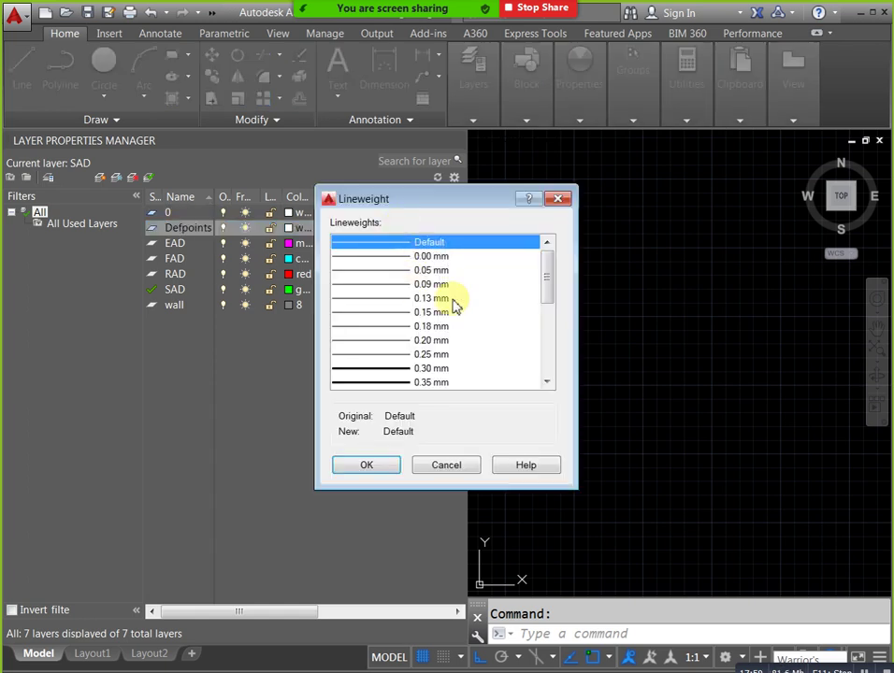
{"action": "scroll", "coordinate": [547, 289], "scroll_direction": "down", "scroll_amount": 1}
{"action": "mouse_move", "coordinate": [549, 297]}
{"action": "left_mouse_down"}
{"action": "mouse_move", "coordinate": [551, 361]}
{"action": "mouse_move", "coordinate": [551, 279]}
{"action": "left_mouse_up"}
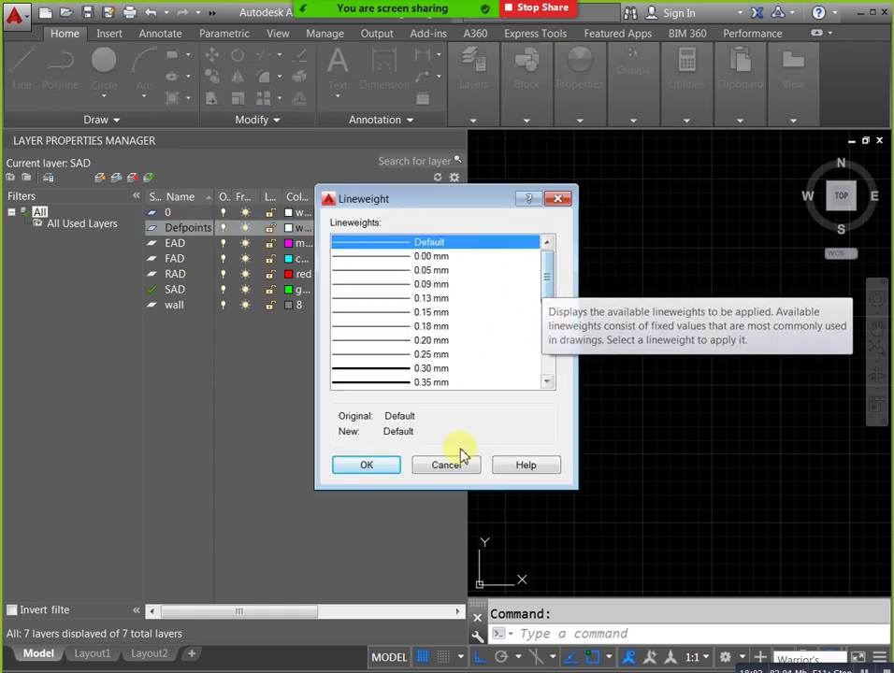
{"action": "left_click", "coordinate": [395, 465]}
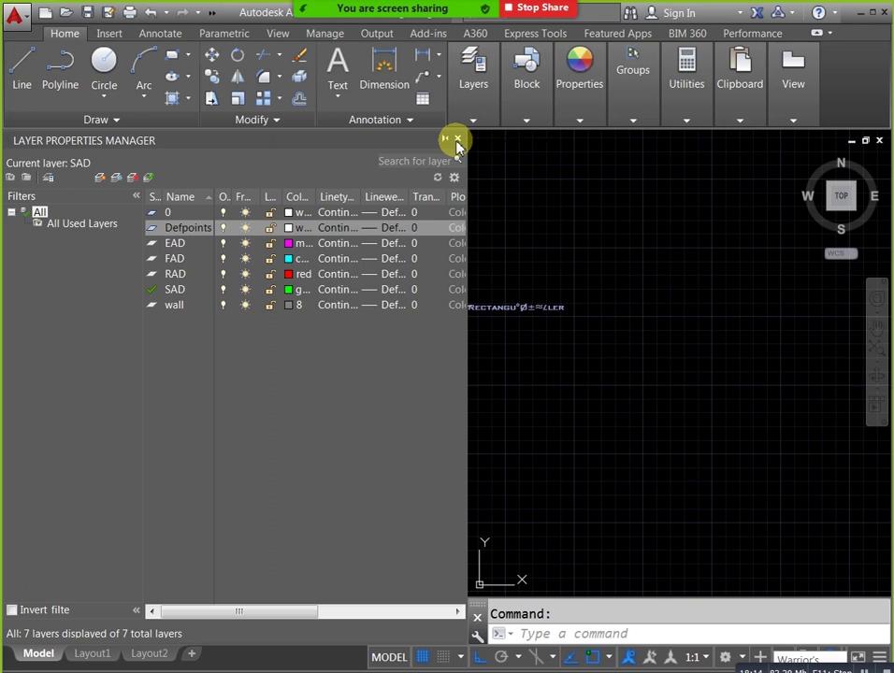
- Close the layer manager and make layer 0 the current layer
{"action": "left_click", "coordinate": [457, 140]}
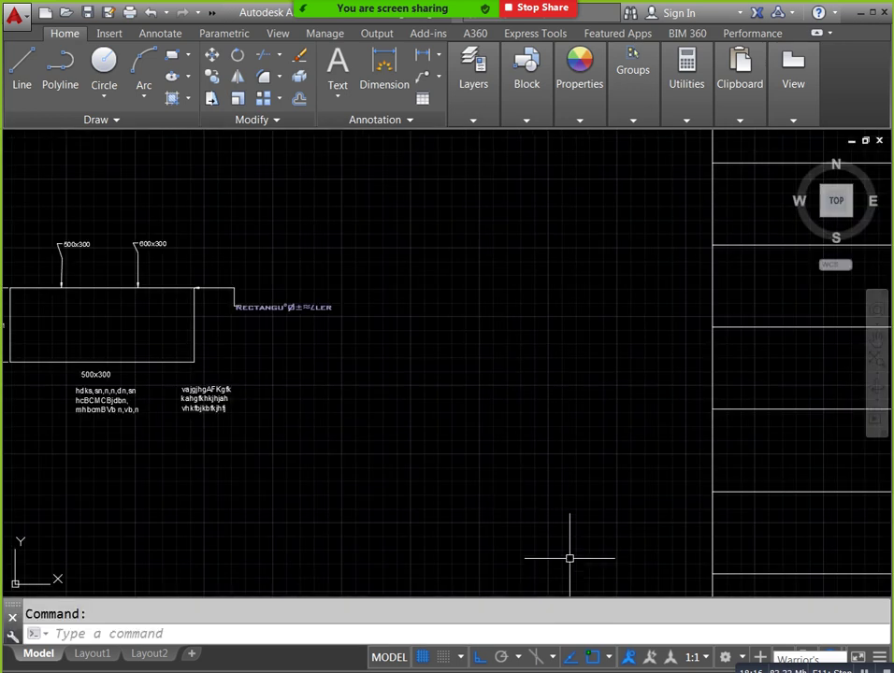
{"action": "scroll", "coordinate": [559, 437], "scroll_direction": "down", "scroll_amount": 3}
{"action": "scroll", "coordinate": [598, 446], "scroll_direction": "up", "scroll_amount": 3}
{"action": "middle_click_drag", "start_coordinate": [599, 447], "coordinate": [571, 437]}
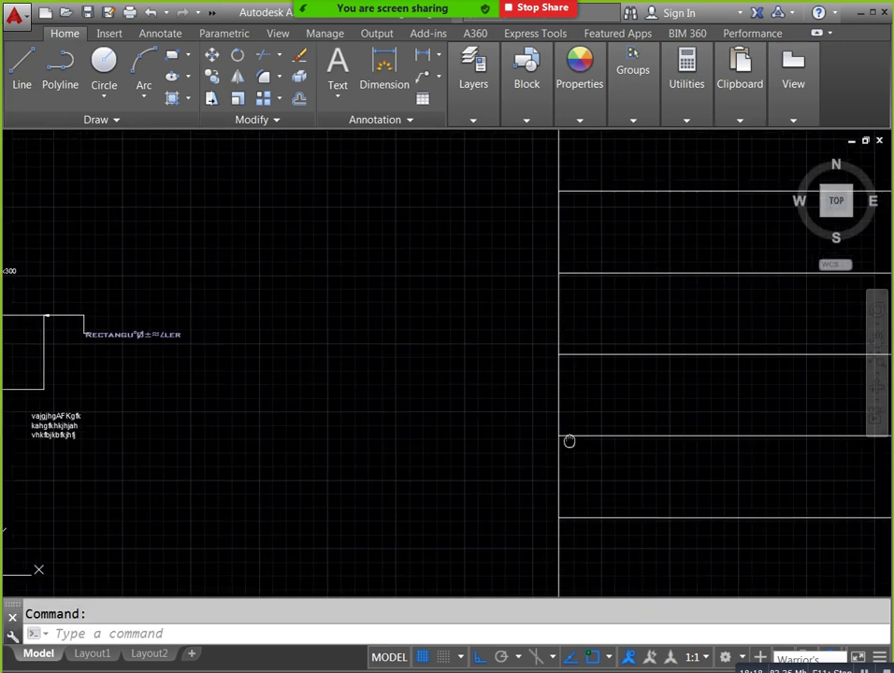
{"action": "mouse_move", "coordinate": [461, 117]}
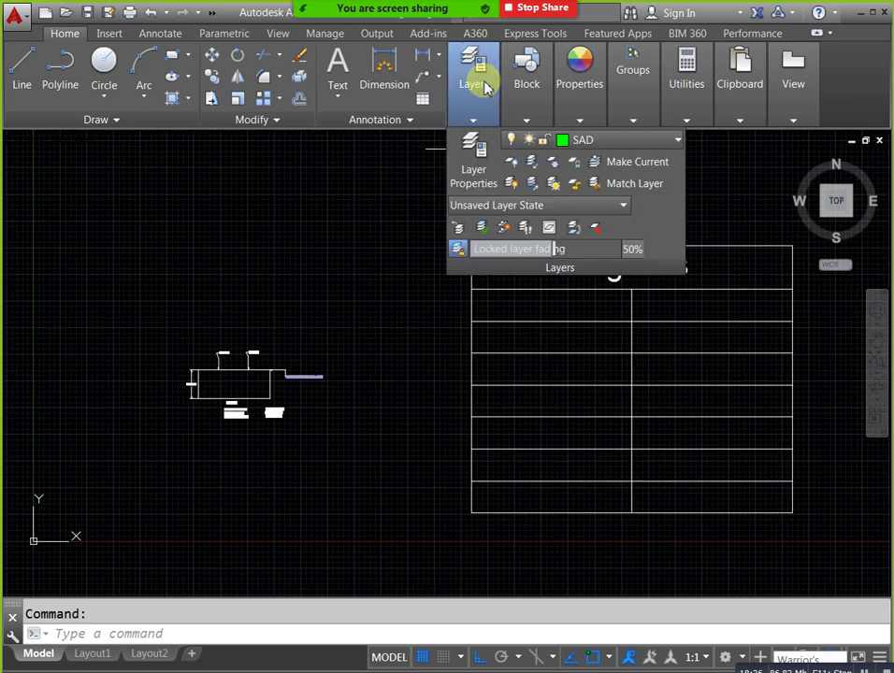
{"action": "mouse_move", "coordinate": [485, 98]}
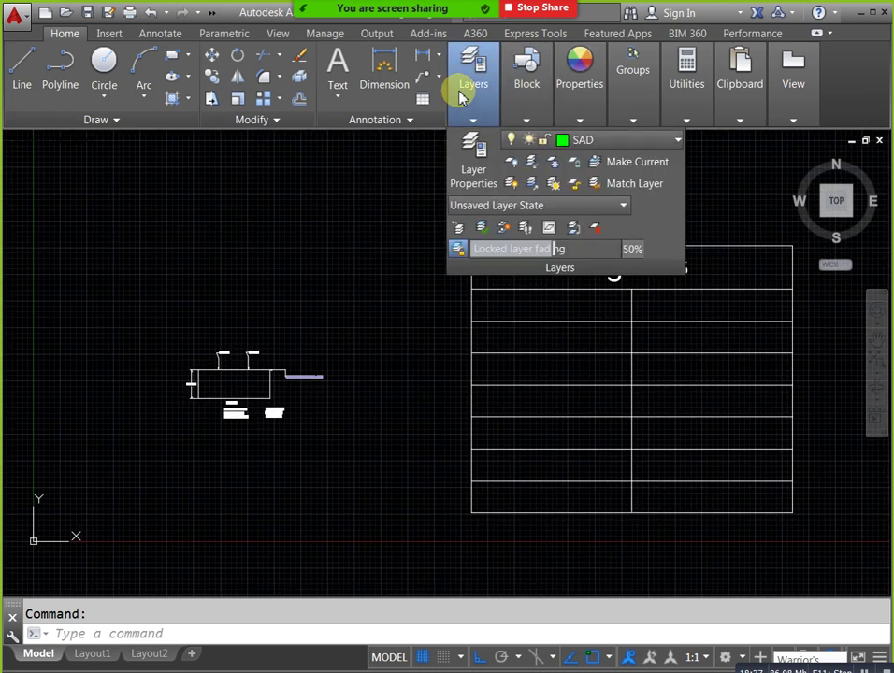
{"action": "left_click", "coordinate": [598, 143]}
{"action": "left_click", "coordinate": [590, 161]}
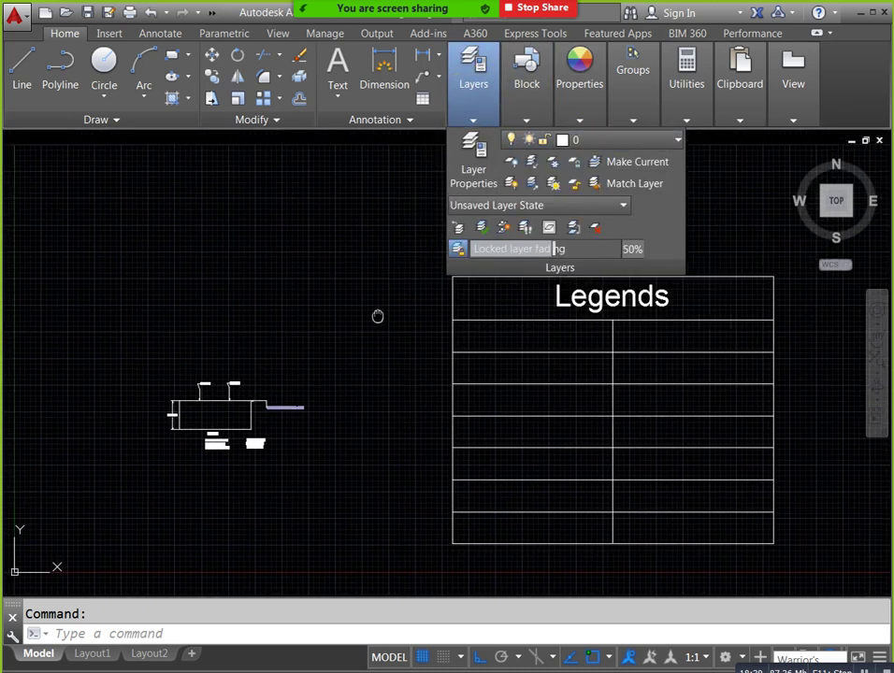
- Draw a circle with a radius of about 4.39 above the labelled rectangle, and a wide horizontal rectangle to its upper right
{"action": "left_click", "coordinate": [104, 62]}
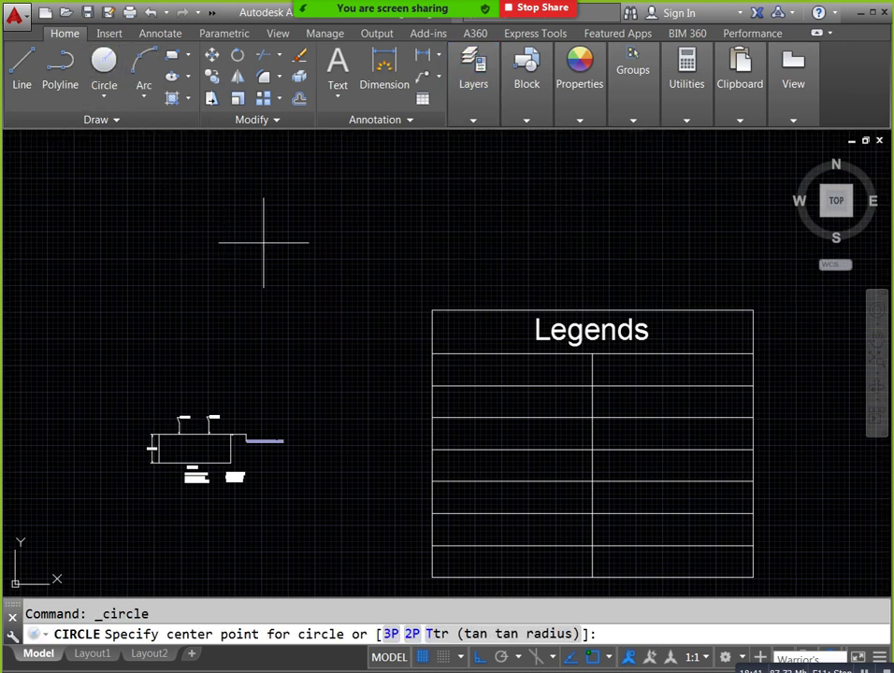
{"action": "left_click", "coordinate": [254, 313]}
{"action": "left_click", "coordinate": [256, 266]}
{"action": "left_click", "coordinate": [172, 55]}
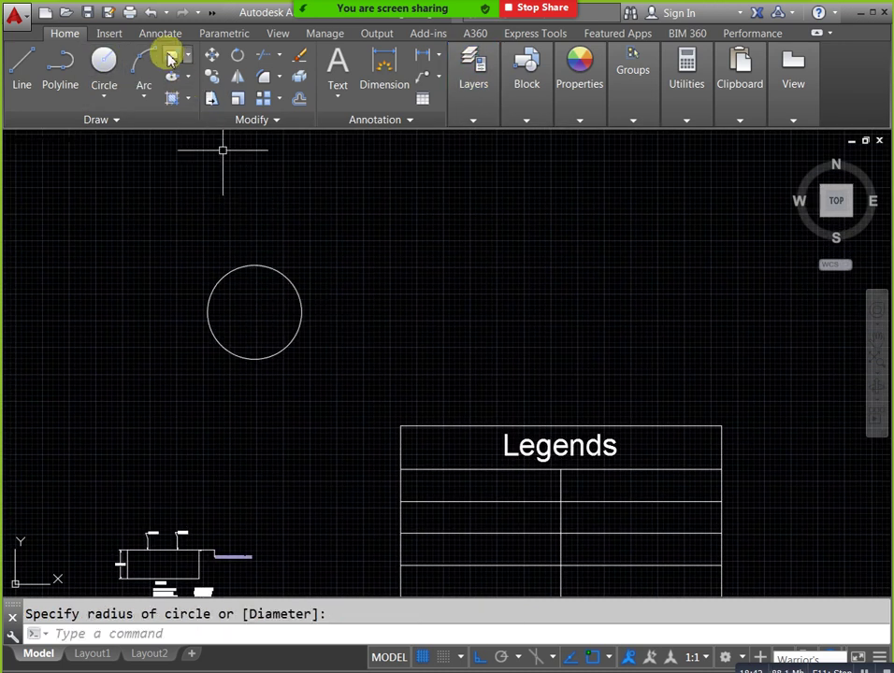
{"action": "left_click", "coordinate": [391, 195]}
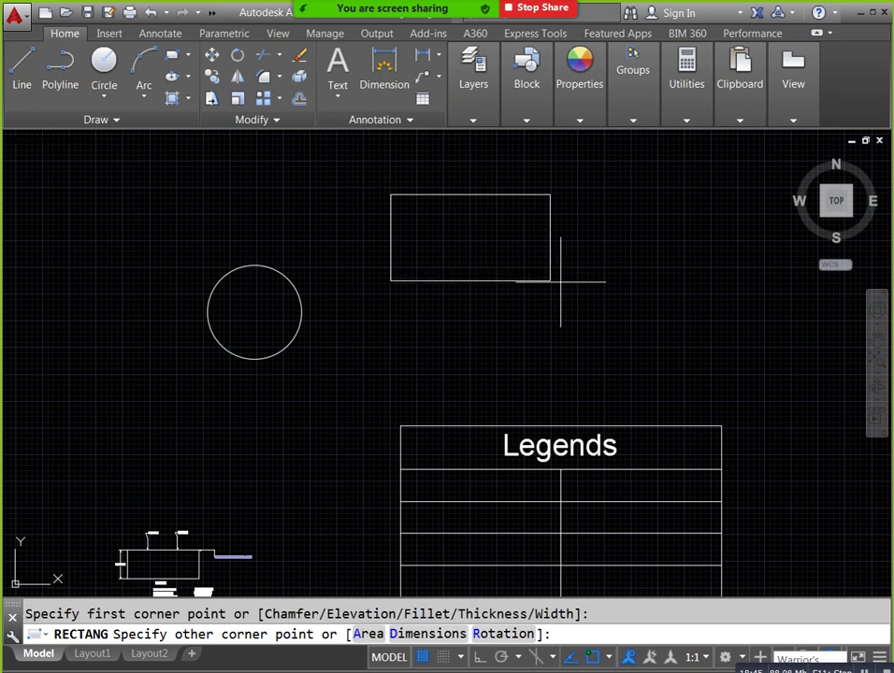
{"action": "left_click", "coordinate": [623, 262]}
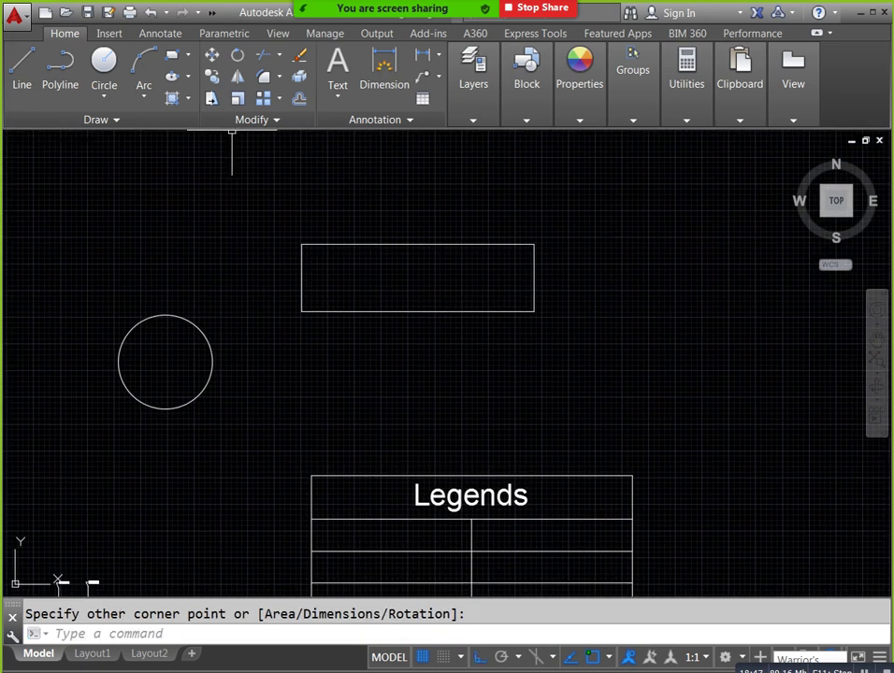
- Draw a tall narrow rectangle right of the wide one, and a short upright rectangle standing on the wide one's top edge
{"action": "left_click", "coordinate": [172, 55]}
{"action": "middle_click_drag", "start_coordinate": [608, 192], "coordinate": [518, 248]}
{"action": "left_click", "coordinate": [540, 189]}
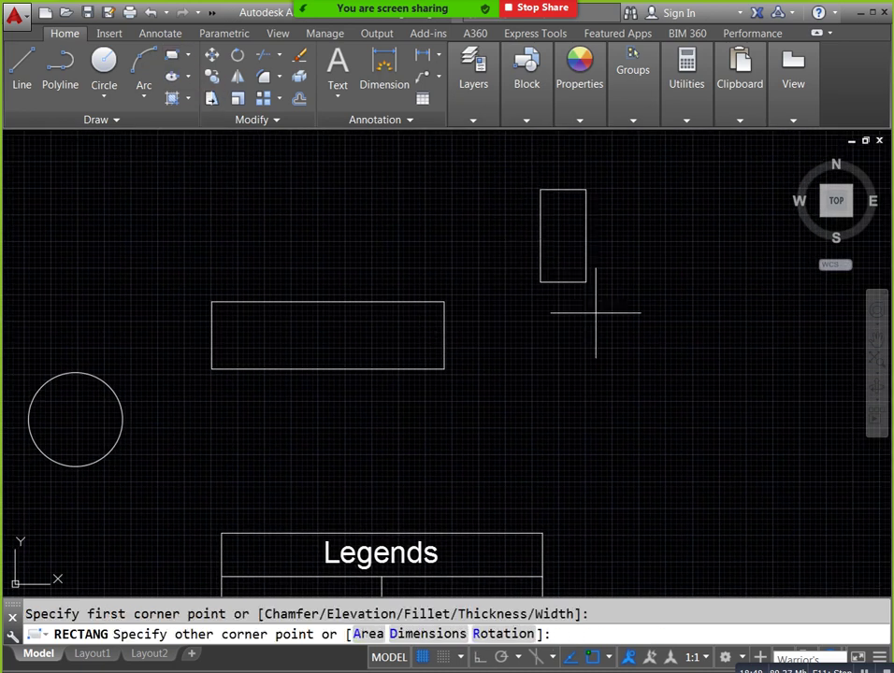
{"action": "left_click", "coordinate": [594, 495]}
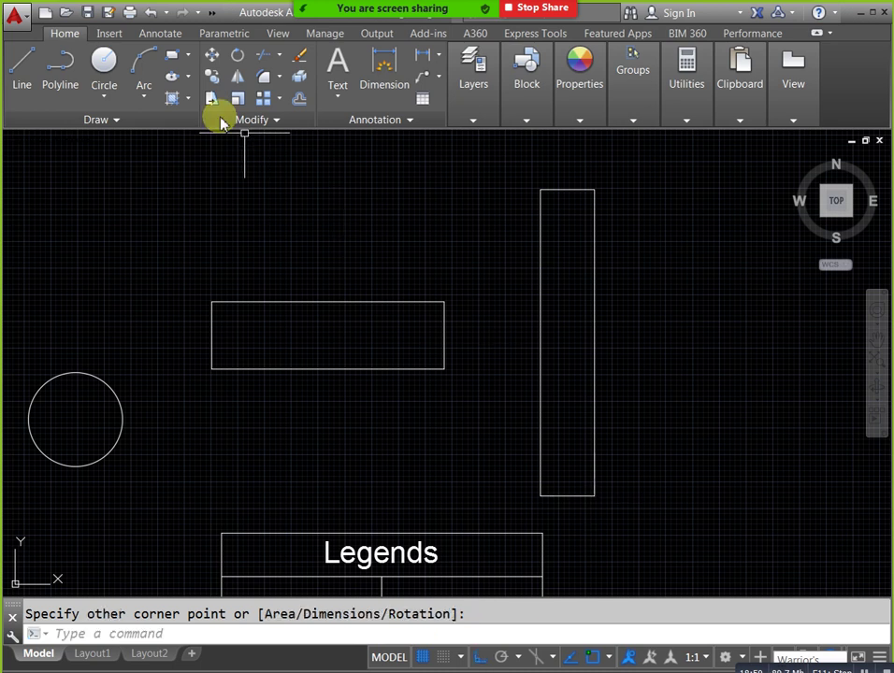
{"action": "left_click", "coordinate": [174, 59]}
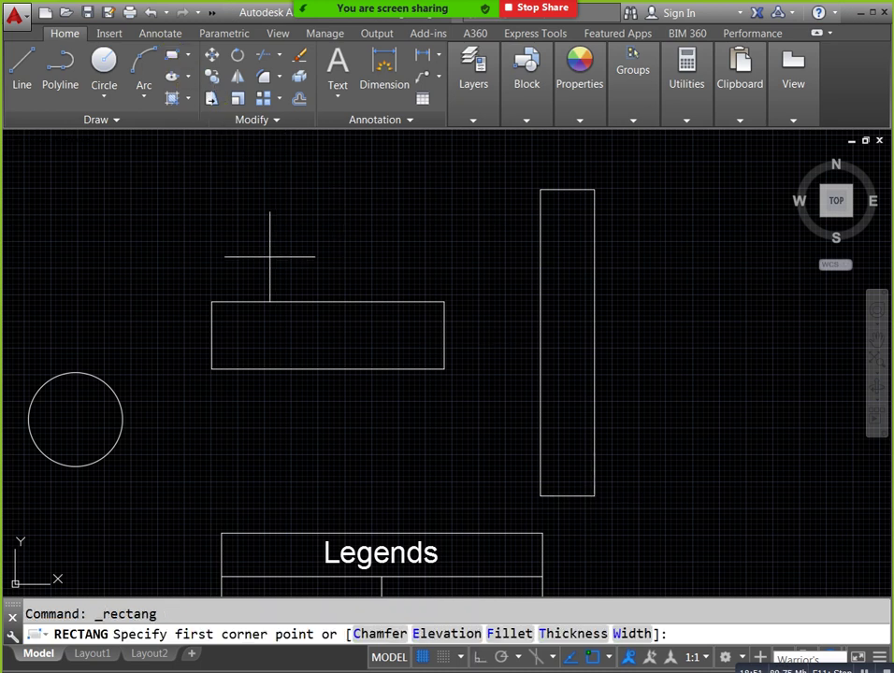
{"action": "left_click", "coordinate": [302, 300]}
{"action": "left_click", "coordinate": [354, 178]}
{"action": "middle_click_drag", "start_coordinate": [410, 211], "coordinate": [404, 234]}
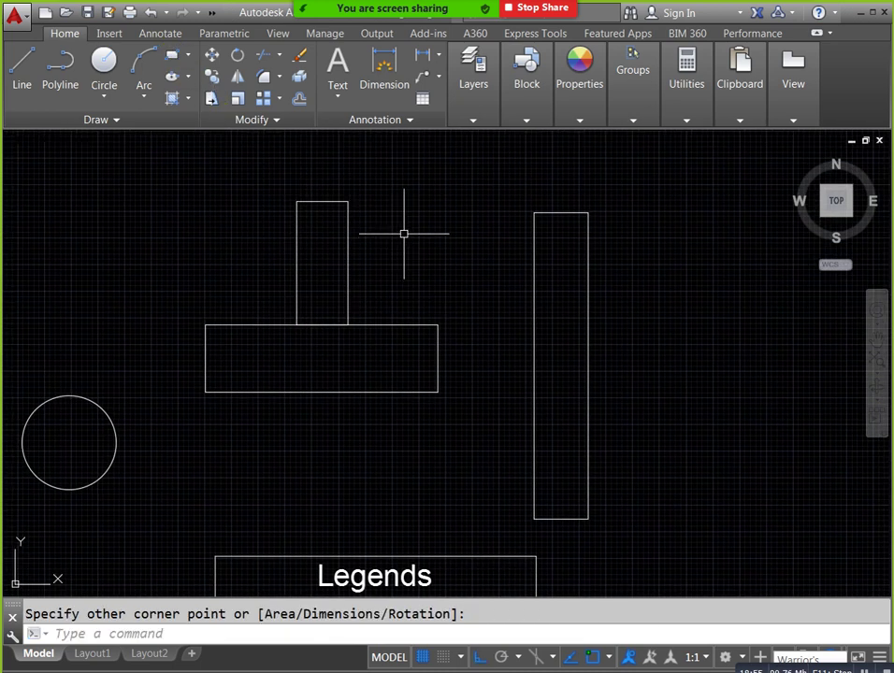
- Draw a roughly square rectangle above the existing circle, and a larger circle right of the tall rectangle
{"action": "left_click", "coordinate": [172, 54]}
{"action": "left_click", "coordinate": [80, 203]}
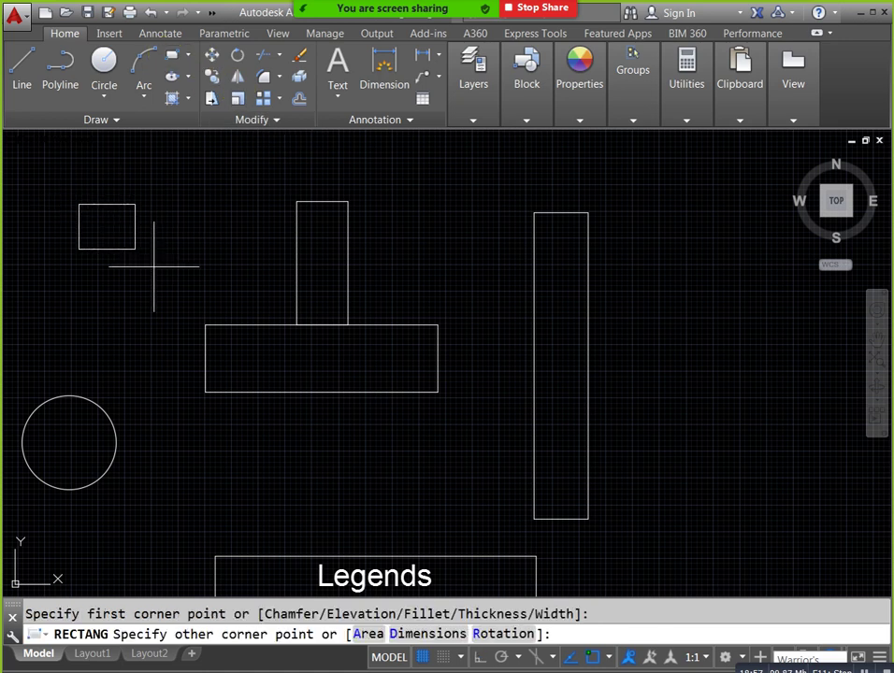
{"action": "left_click", "coordinate": [178, 305]}
{"action": "left_click", "coordinate": [104, 64]}
{"action": "left_click", "coordinate": [703, 381]}
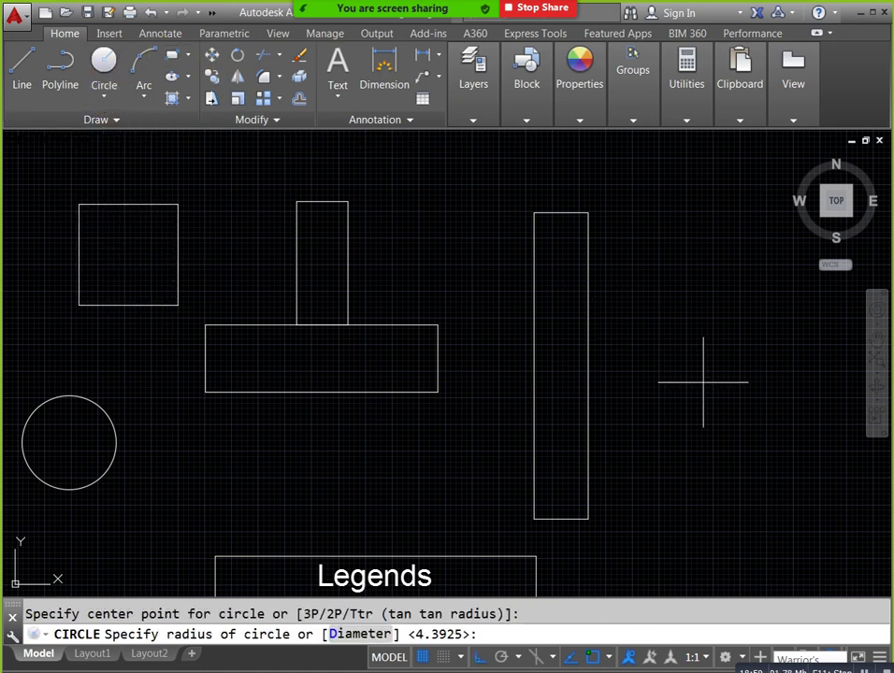
{"action": "left_click", "coordinate": [703, 311]}
{"action": "scroll", "coordinate": [608, 263], "scroll_direction": "down", "scroll_amount": 2}
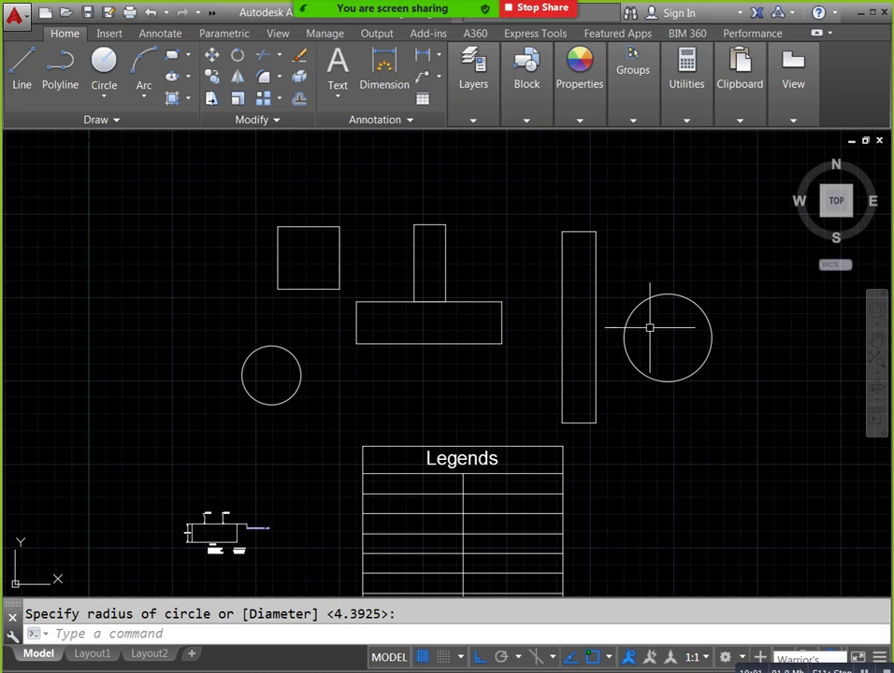
{"action": "middle_click_drag", "start_coordinate": [650, 326], "coordinate": [631, 328]}
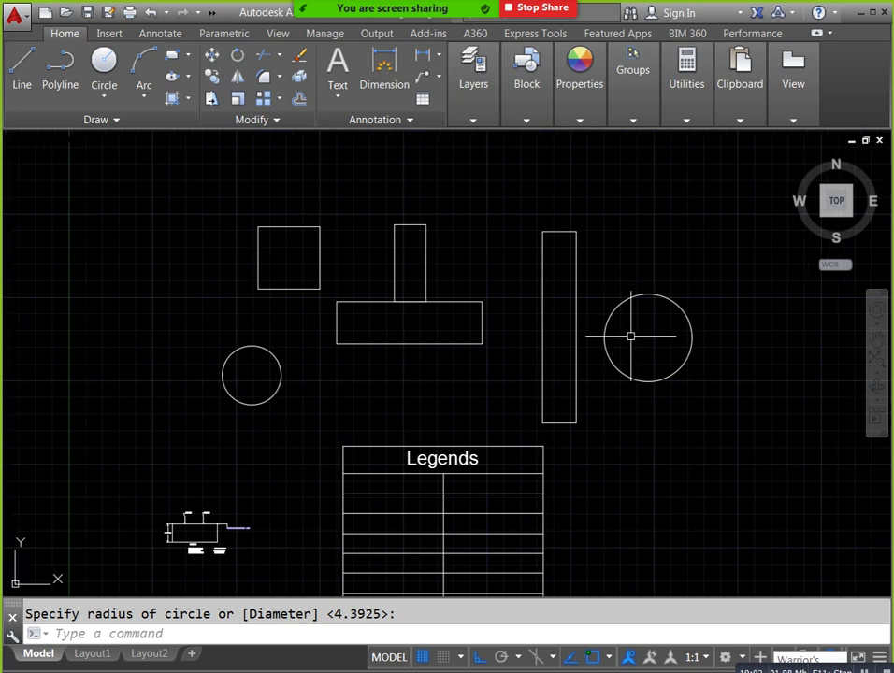
{"action": "left_click", "coordinate": [477, 118]}
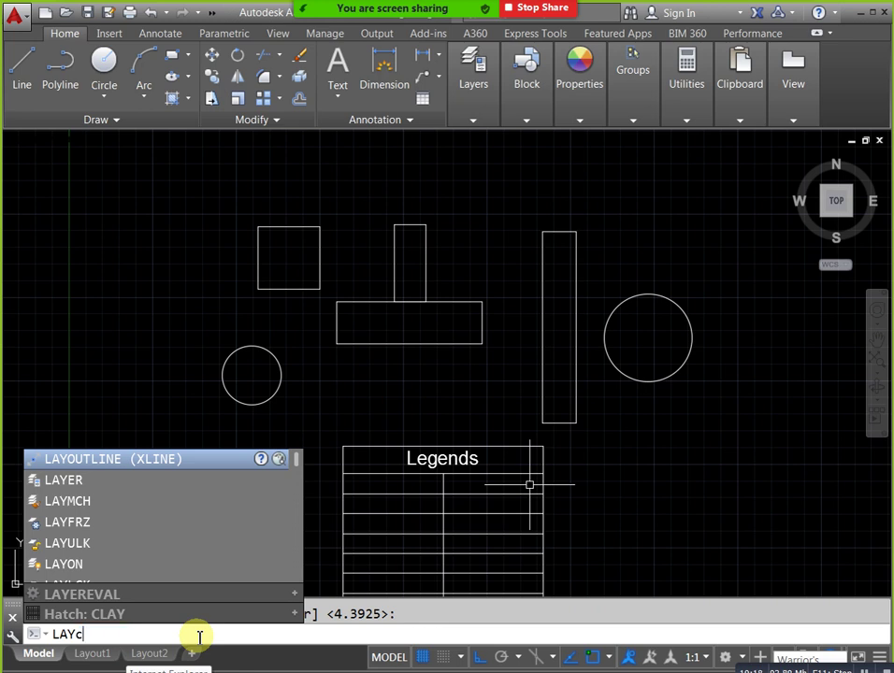
{"action": "type", "text": "u"}
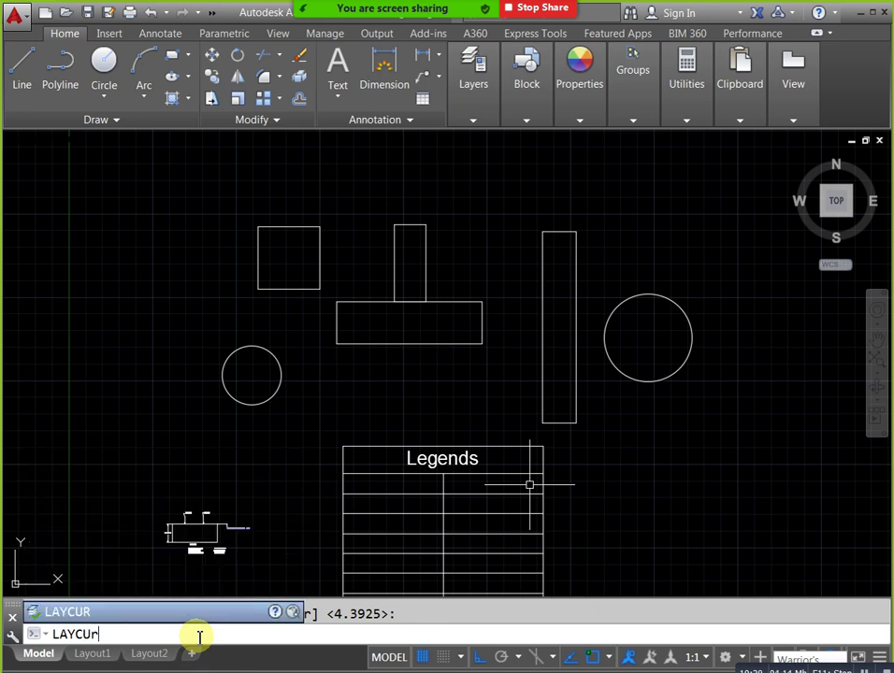
{"action": "key", "text": "Return"}
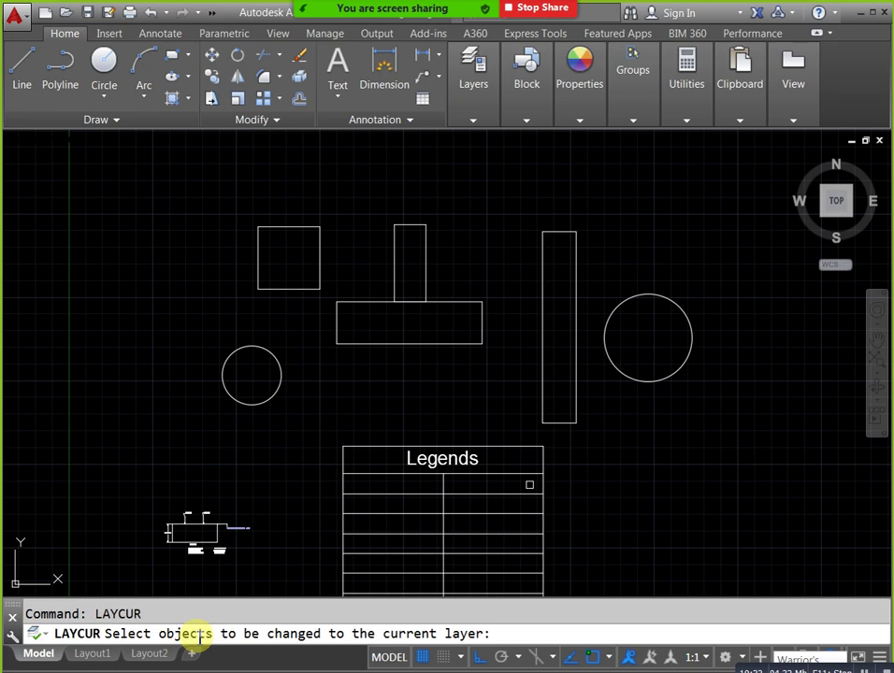
{"action": "left_click", "coordinate": [473, 70]}
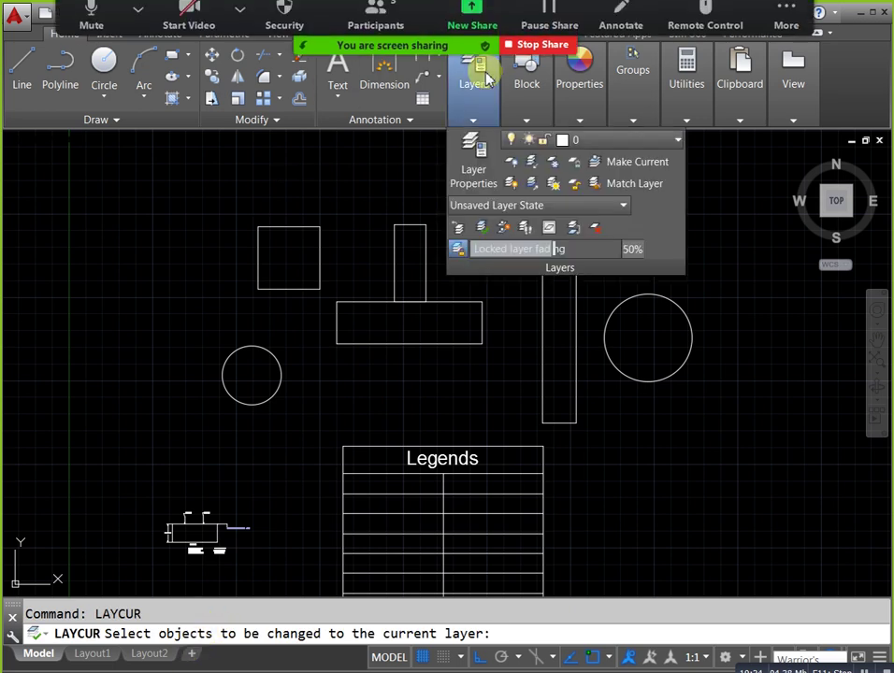
{"action": "left_click", "coordinate": [630, 141]}
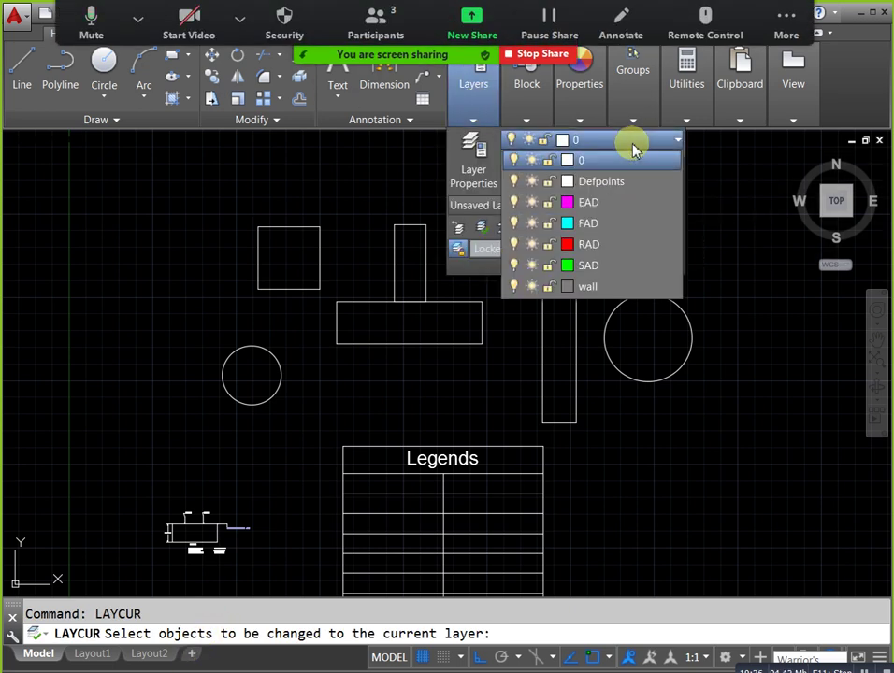
{"action": "left_click", "coordinate": [652, 165]}
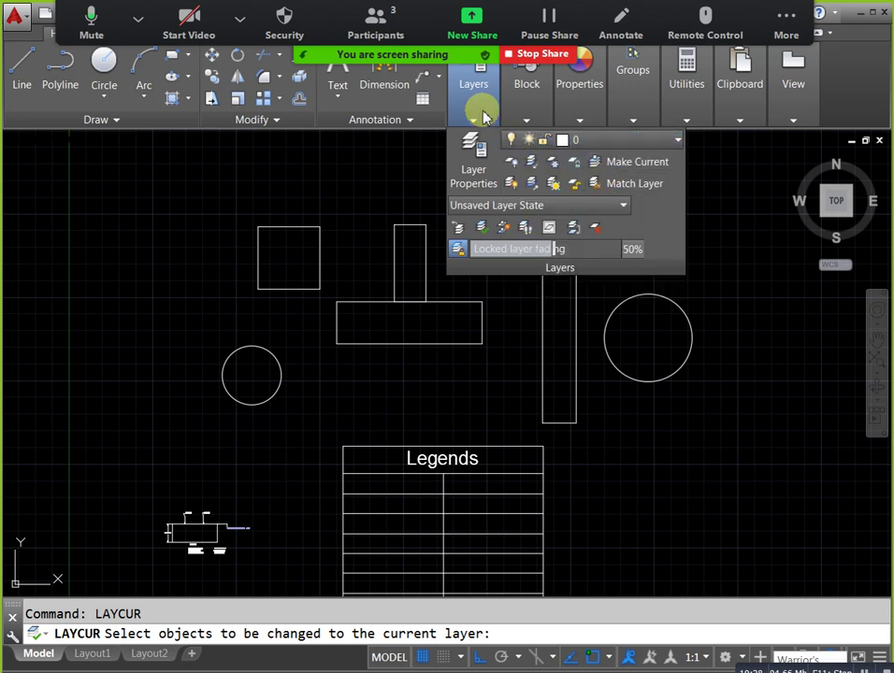
{"action": "left_click", "coordinate": [630, 138]}
{"action": "left_click", "coordinate": [609, 165]}
{"action": "key", "text": "Escape"}
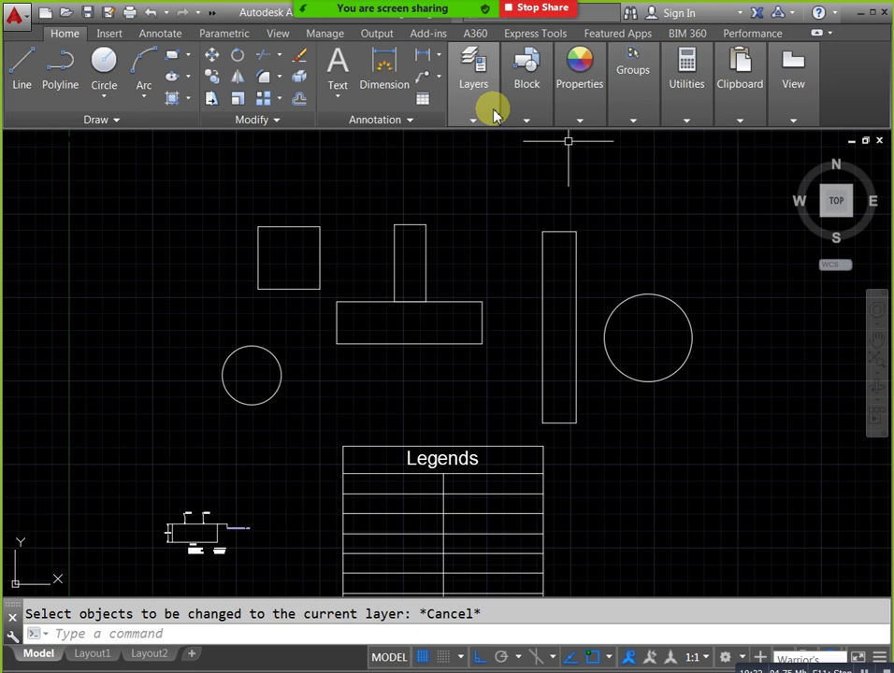
- Make SAD the current layer, leaving its green colour unchanged
{"action": "left_click", "coordinate": [477, 118]}
{"action": "left_click", "coordinate": [599, 140]}
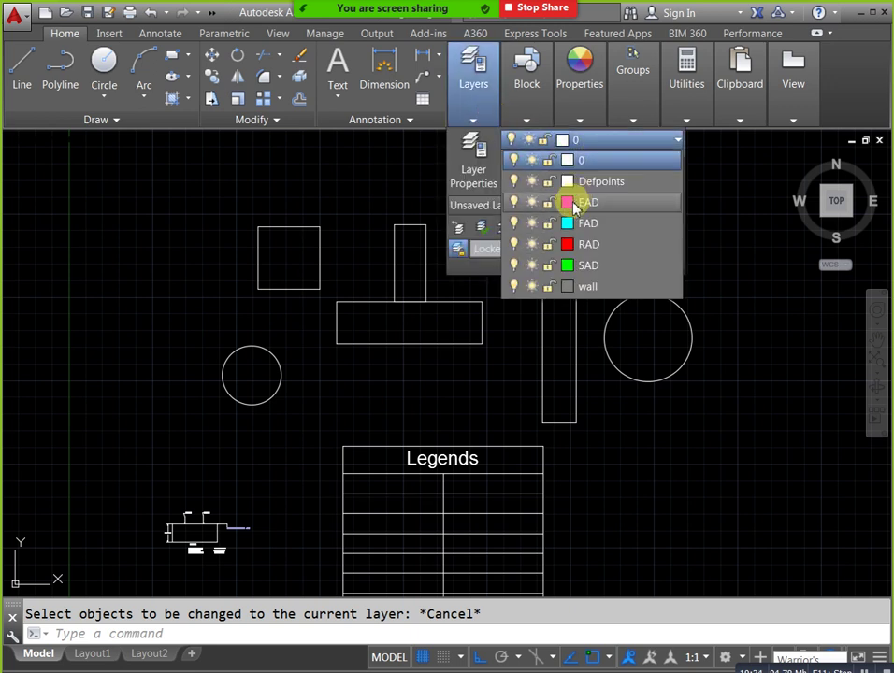
{"action": "left_click", "coordinate": [568, 270]}
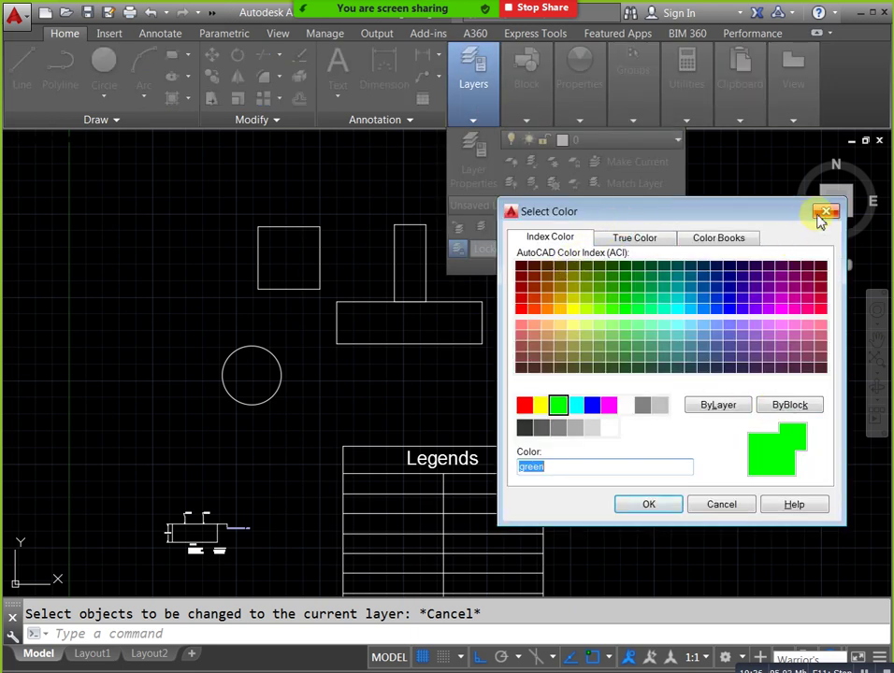
{"action": "left_click", "coordinate": [821, 212]}
{"action": "left_click", "coordinate": [623, 141]}
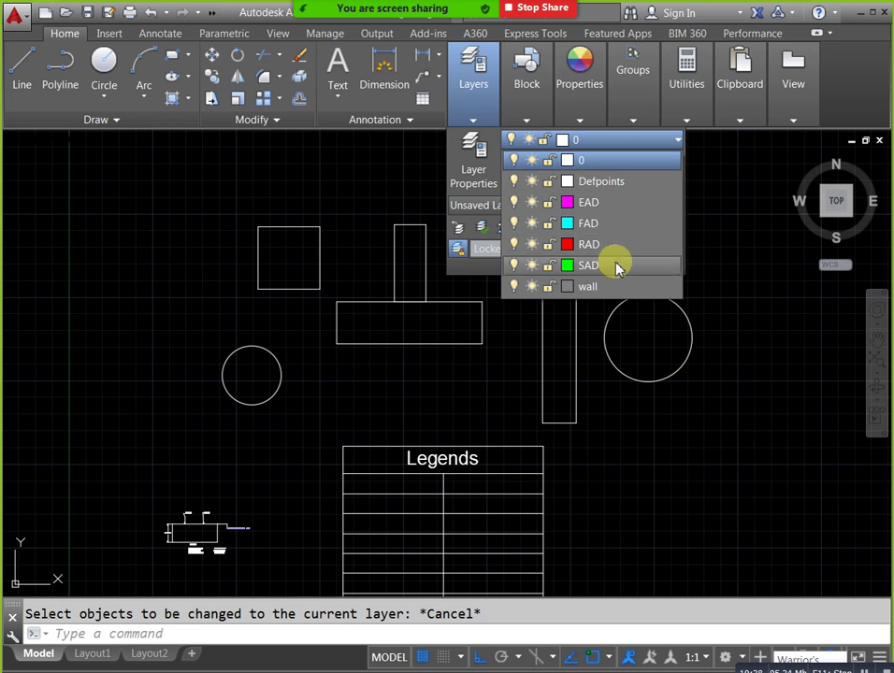
{"action": "left_click", "coordinate": [625, 263]}
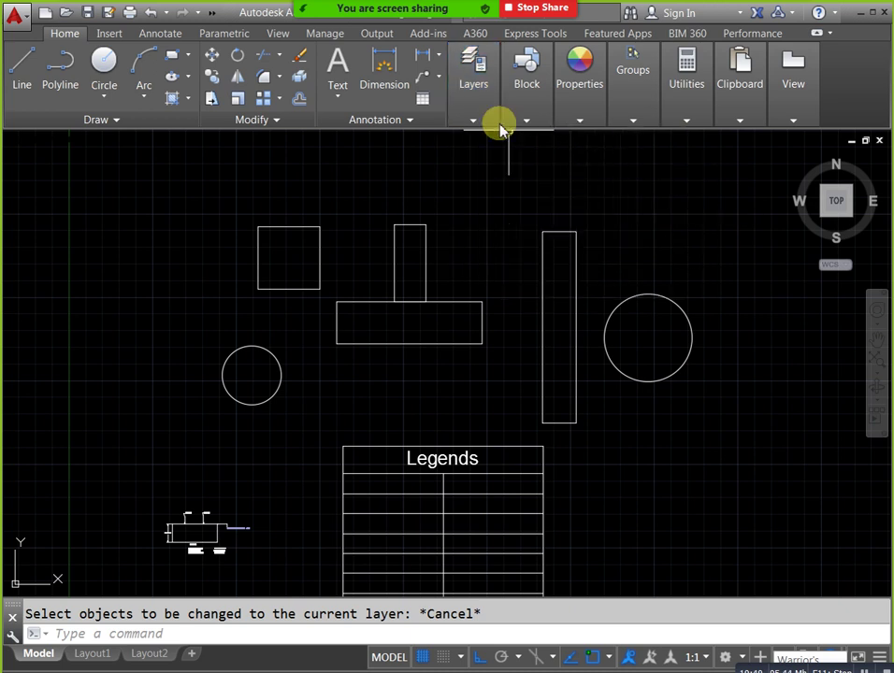
{"action": "left_click", "coordinate": [479, 116]}
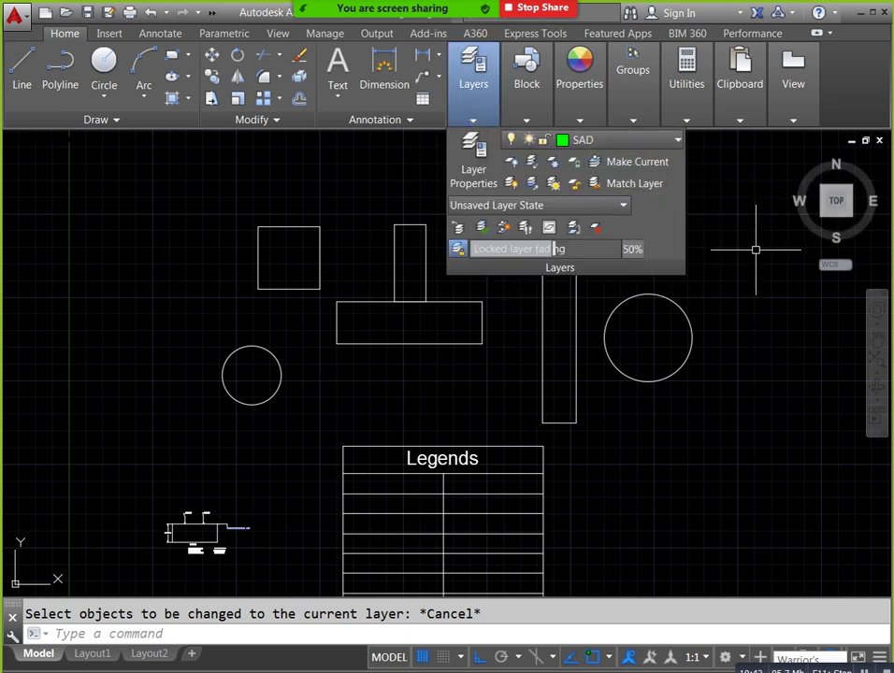
{"action": "key", "text": "Escape"}
- Use LAYCUR to move the wide rectangle and the upright rectangle standing on it to the current layer SAD
{"action": "scroll", "coordinate": [449, 331], "scroll_direction": "up", "scroll_amount": 2}
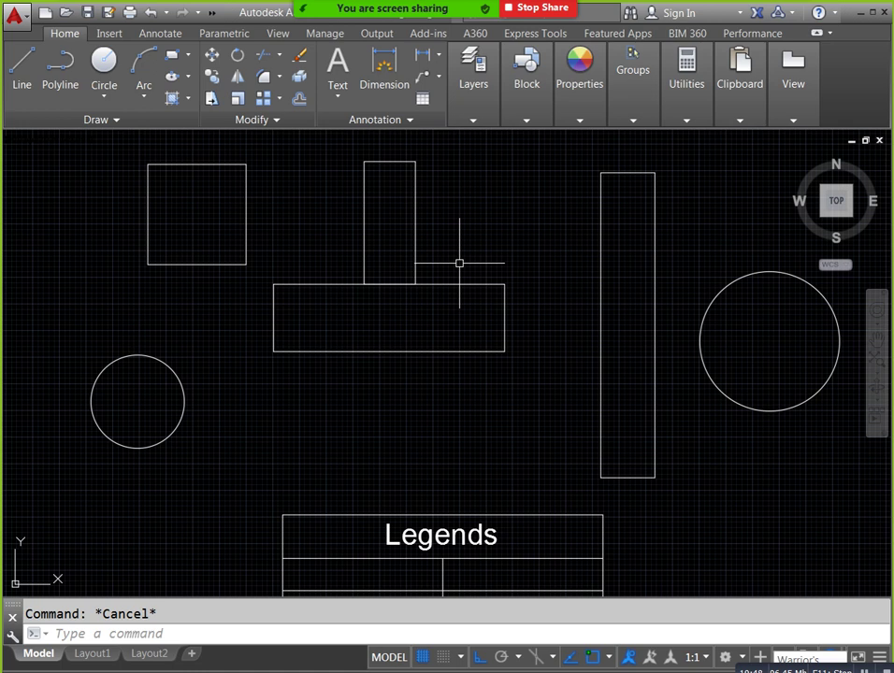
{"action": "middle_click_drag", "start_coordinate": [459, 261], "coordinate": [457, 273]}
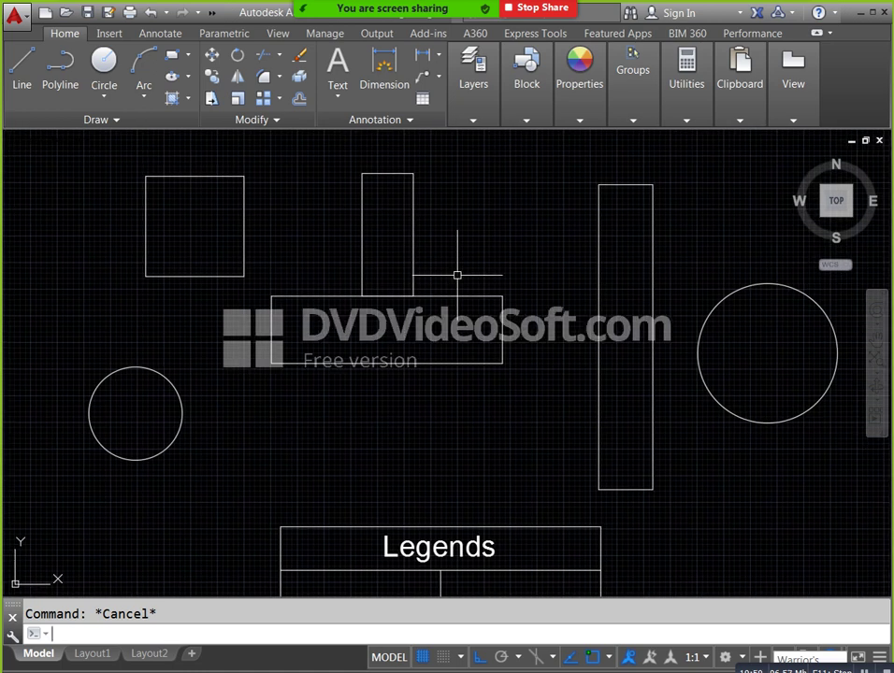
{"action": "type", "text": "cu"}
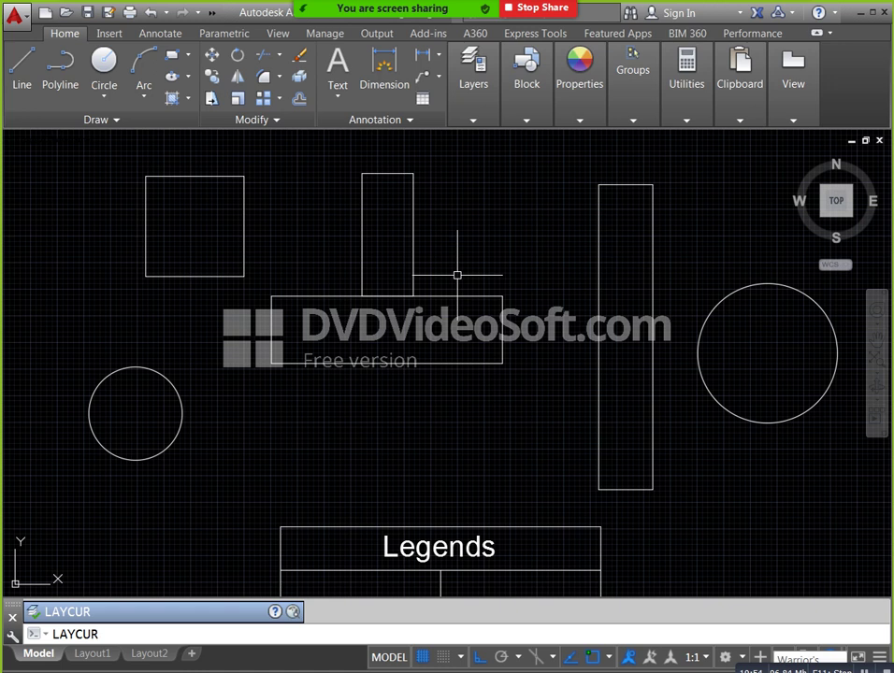
{"action": "key", "text": "Return"}
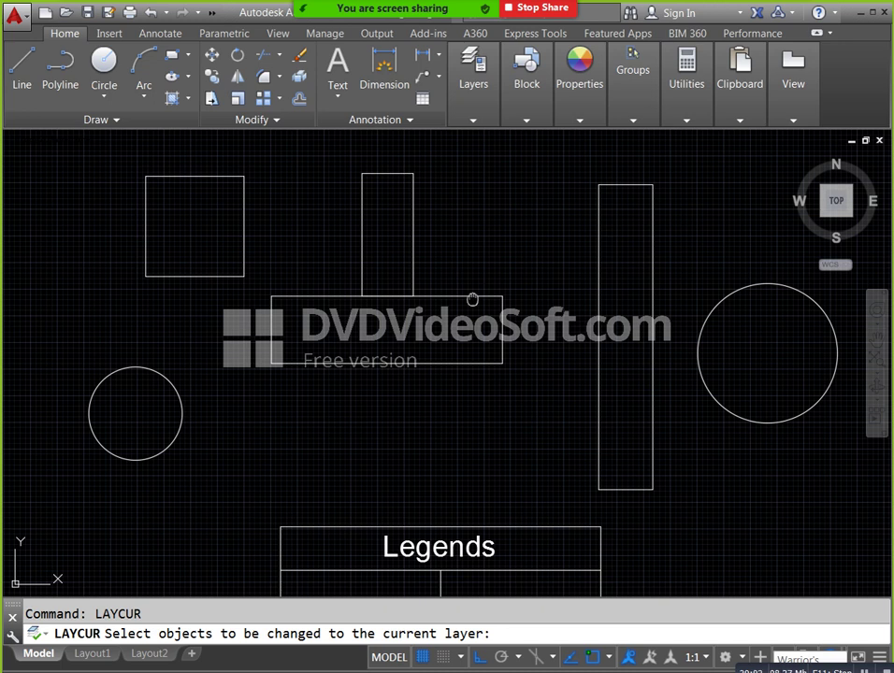
{"action": "middle_click_drag", "start_coordinate": [471, 296], "coordinate": [501, 387]}
{"action": "left_click", "coordinate": [540, 513]}
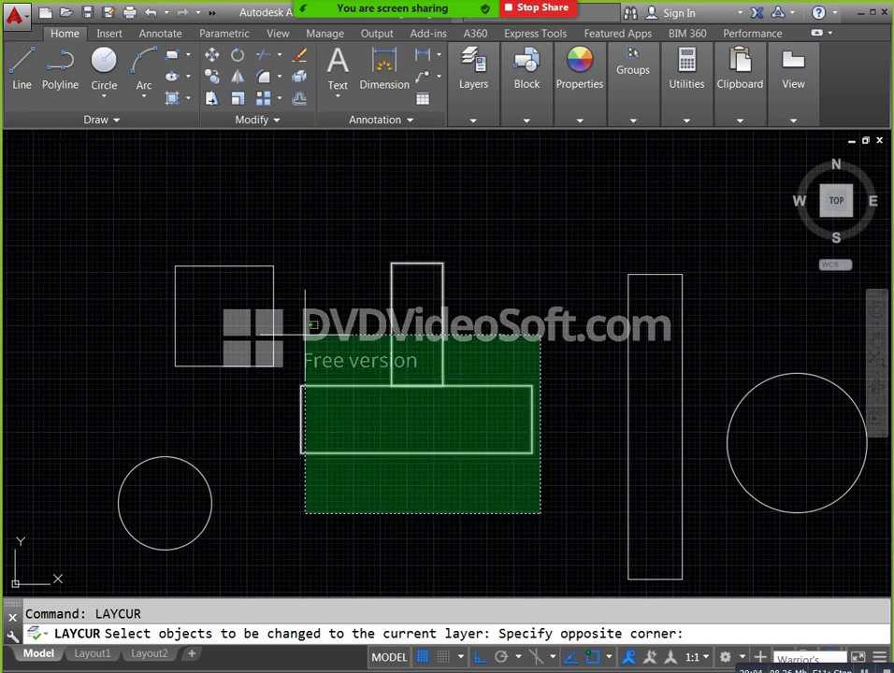
{"action": "left_click", "coordinate": [298, 334]}
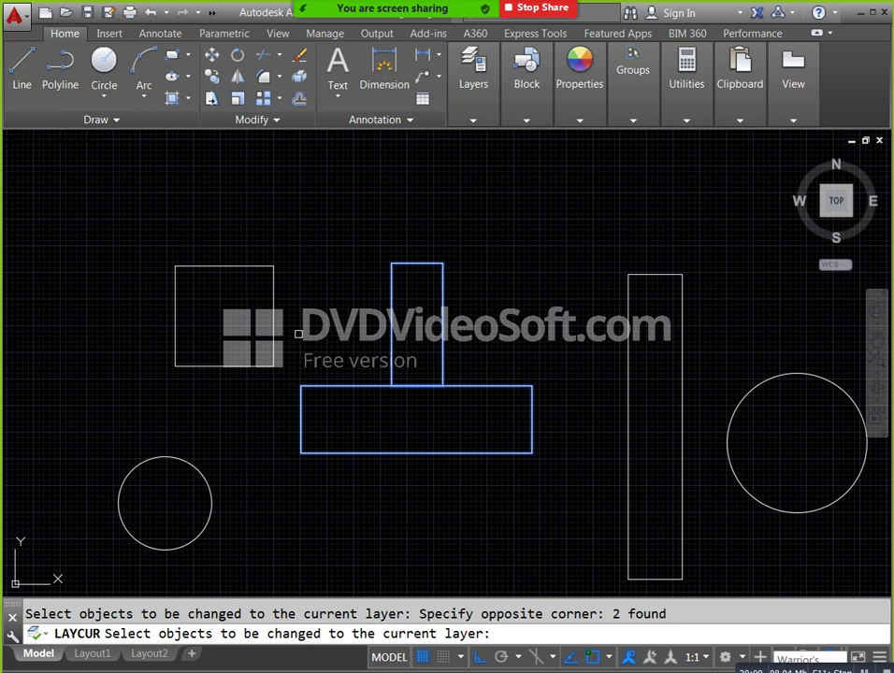
{"action": "key", "text": "Return"}
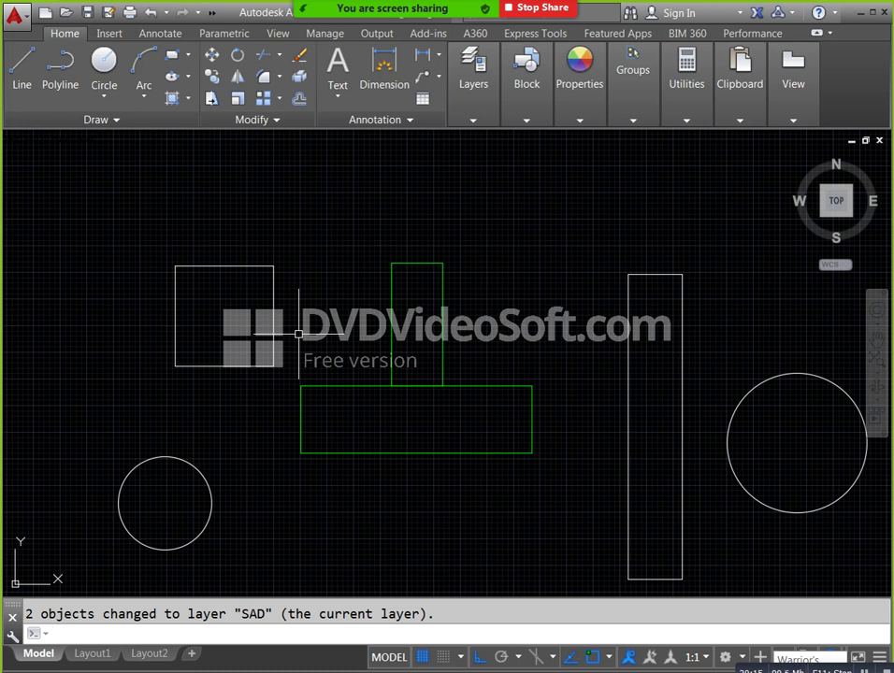
- Make RAD the current layer
{"action": "left_click", "coordinate": [491, 101]}
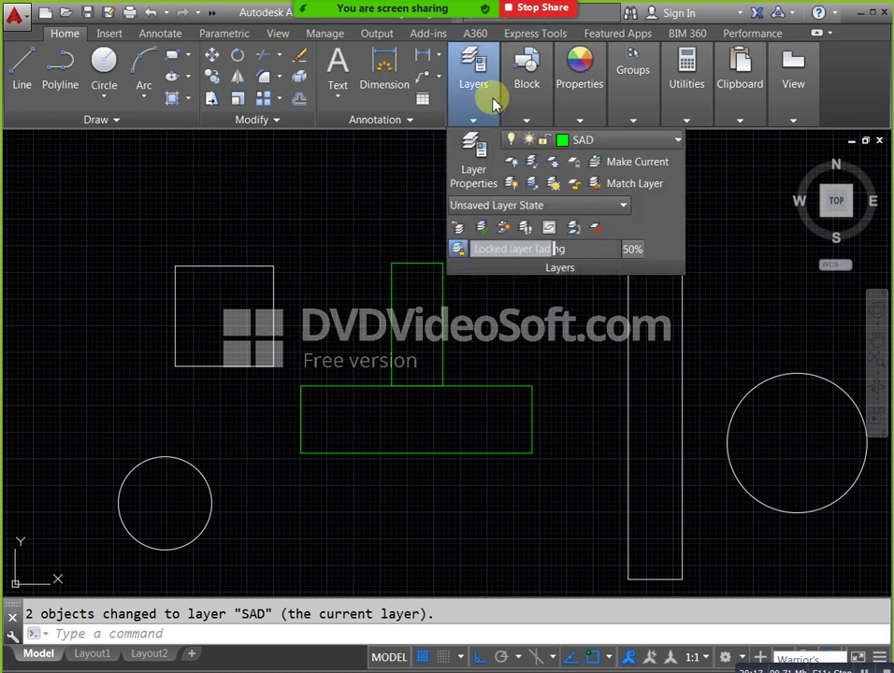
{"action": "left_click", "coordinate": [596, 143]}
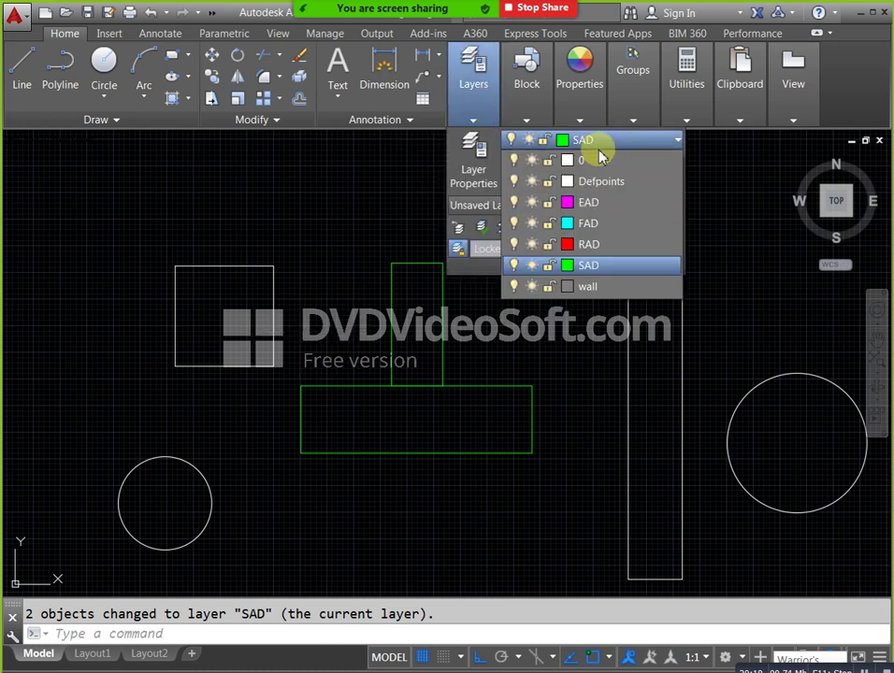
{"action": "left_click", "coordinate": [589, 244]}
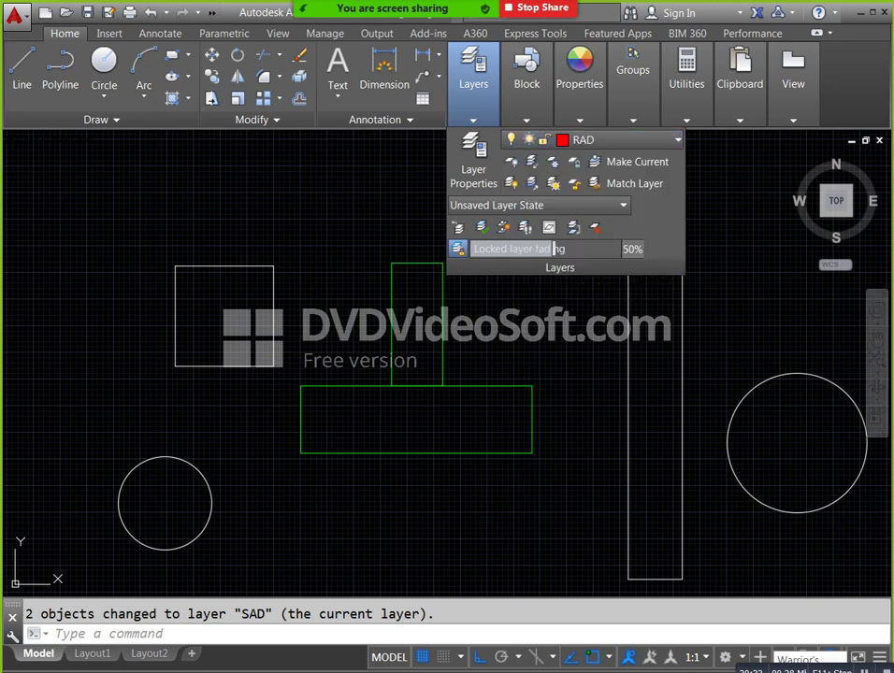
- Use LAYCUR to move the tall narrow rectangle beside the large circle to the current layer RAD
{"action": "middle_click_drag", "start_coordinate": [690, 340], "coordinate": [563, 285]}
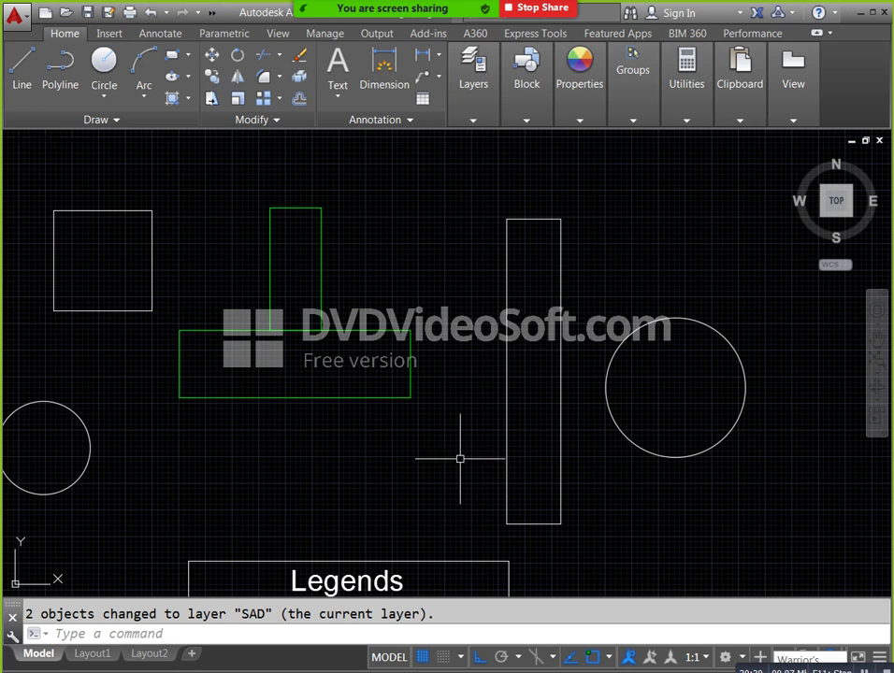
{"action": "left_click", "coordinate": [240, 639]}
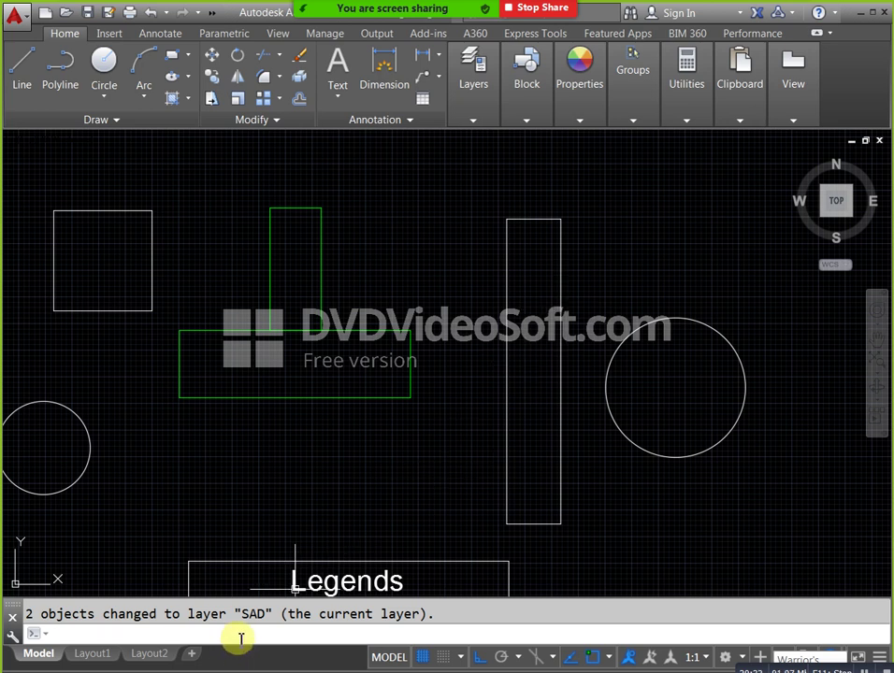
{"action": "type", "text": "laycu"}
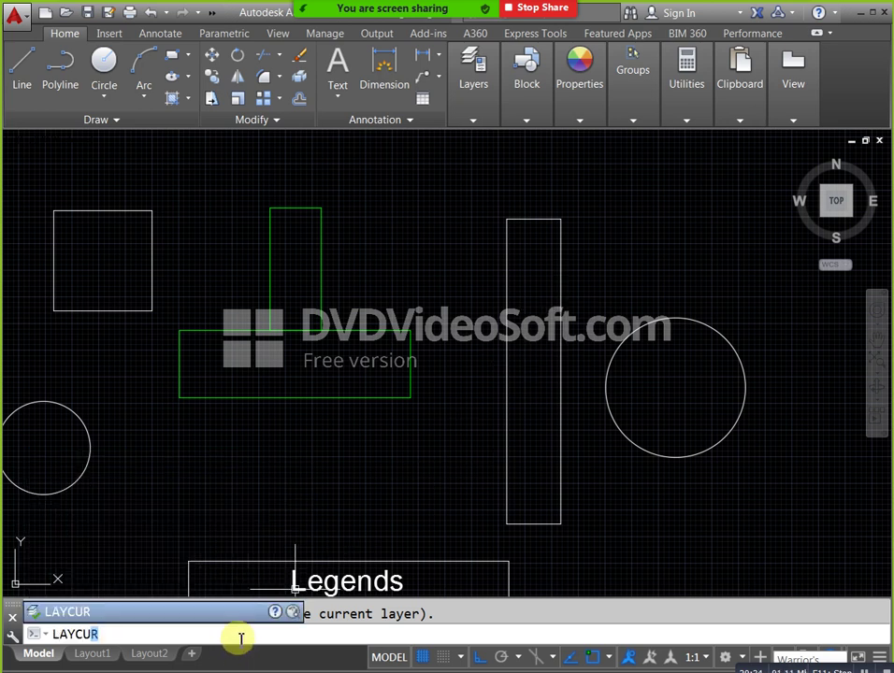
{"action": "key", "text": "Return"}
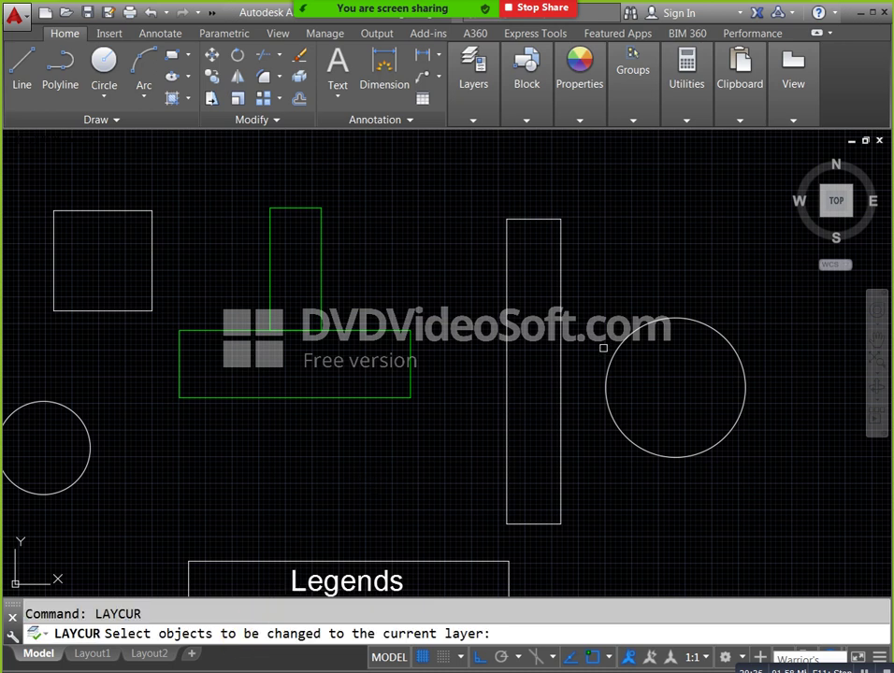
{"action": "left_click", "coordinate": [595, 301]}
{"action": "left_click", "coordinate": [482, 202]}
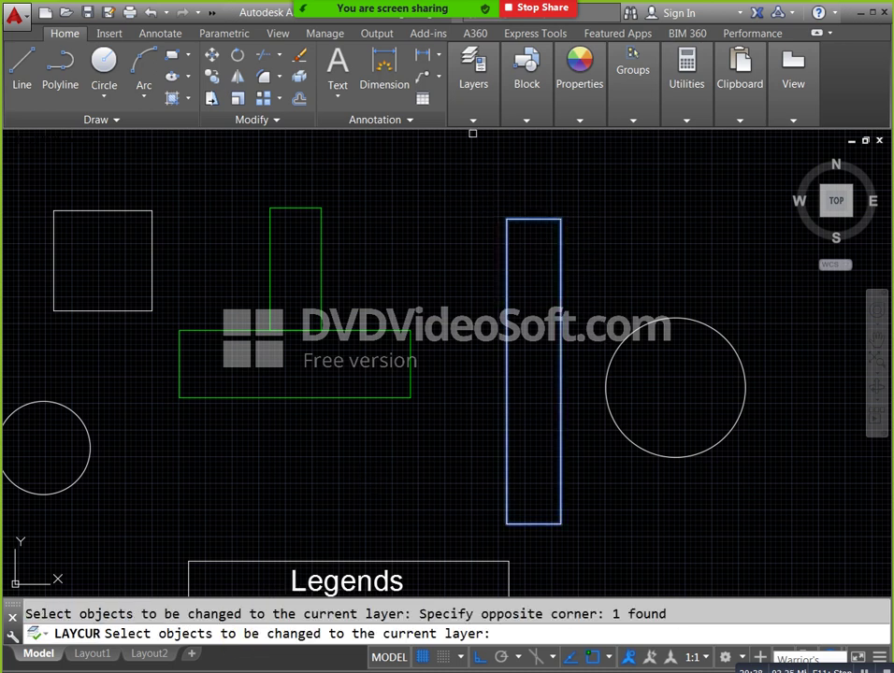
{"action": "key", "text": "Return"}
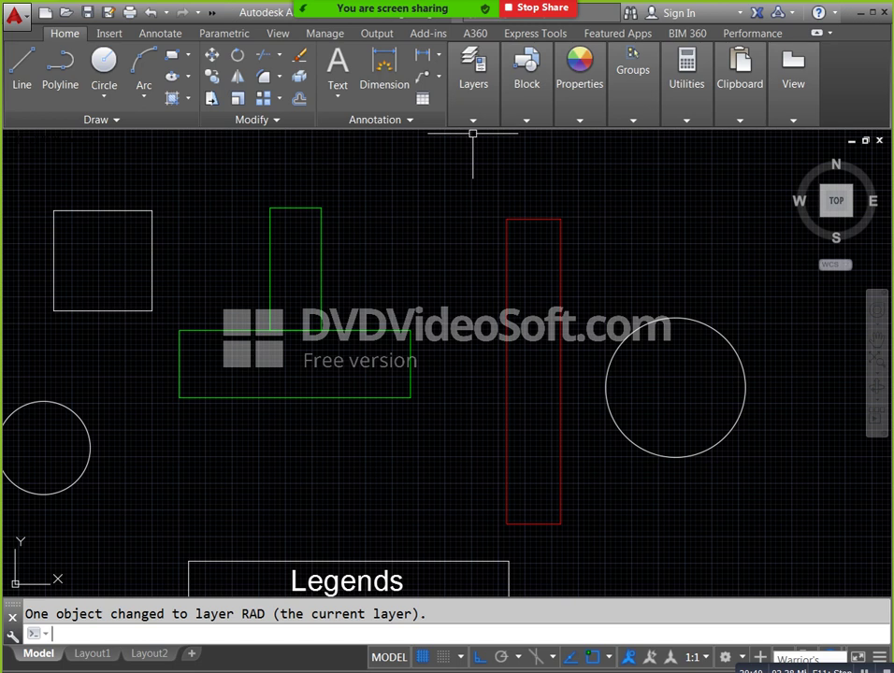
- Draw a small rectangle on layer RAD in the empty area above the tall red rectangle
{"action": "middle_click_drag", "start_coordinate": [570, 294], "coordinate": [599, 299]}
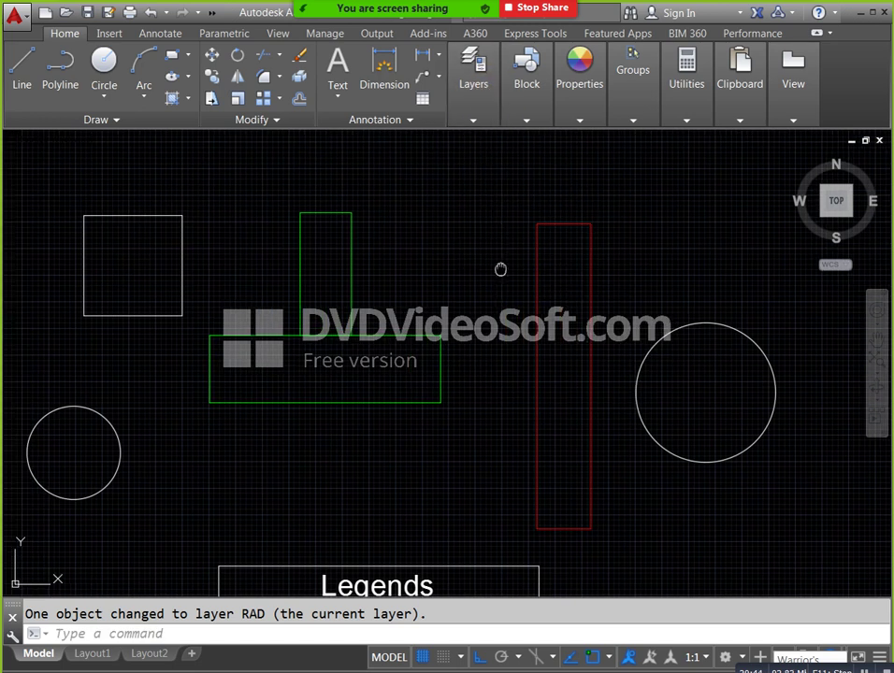
{"action": "middle_click_drag", "start_coordinate": [500, 270], "coordinate": [521, 290]}
{"action": "scroll", "coordinate": [255, 255], "scroll_direction": "down", "scroll_amount": 3}
{"action": "scroll", "coordinate": [349, 319], "scroll_direction": "up", "scroll_amount": 3}
{"action": "middle_click_drag", "start_coordinate": [349, 319], "coordinate": [300, 328]}
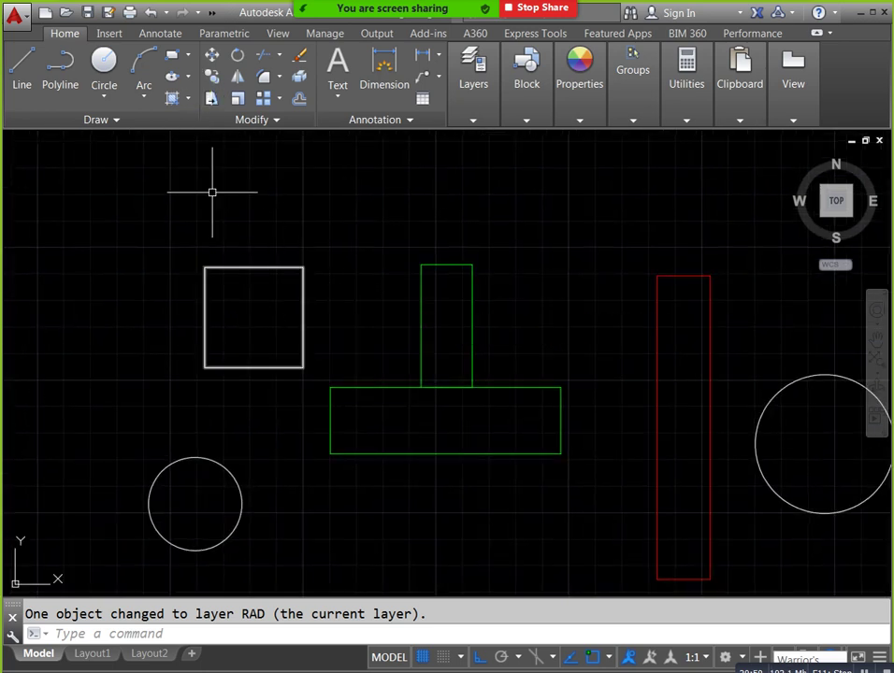
{"action": "left_click", "coordinate": [172, 54]}
{"action": "scroll", "coordinate": [224, 309], "scroll_direction": "up", "scroll_amount": 4}
{"action": "scroll", "coordinate": [248, 272], "scroll_direction": "down", "scroll_amount": 4}
{"action": "middle_click_drag", "start_coordinate": [379, 270], "coordinate": [321, 377]}
{"action": "middle_click_drag", "start_coordinate": [521, 315], "coordinate": [443, 377]}
{"action": "left_click", "coordinate": [485, 282]}
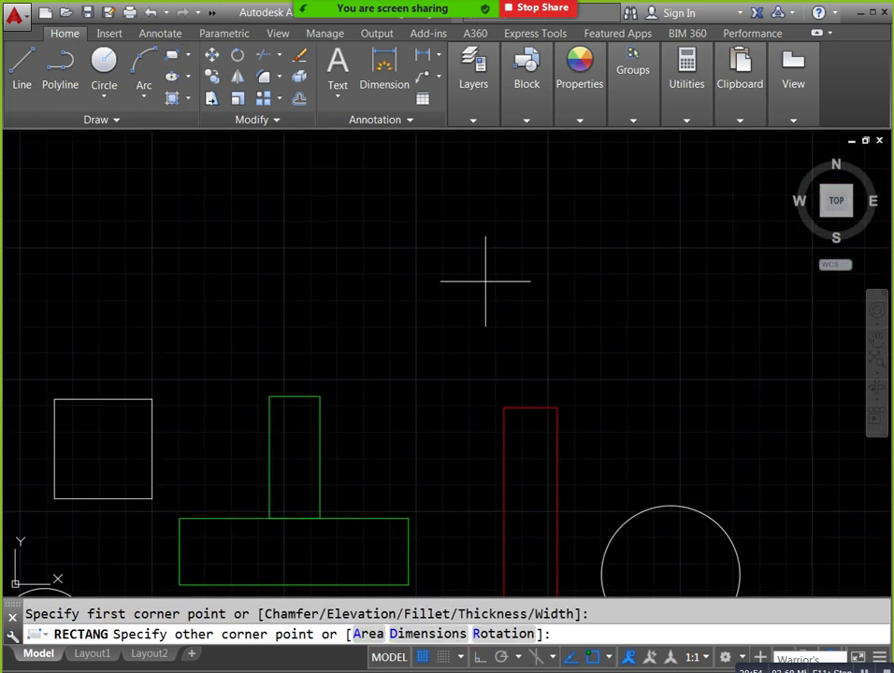
{"action": "left_click", "coordinate": [564, 357]}
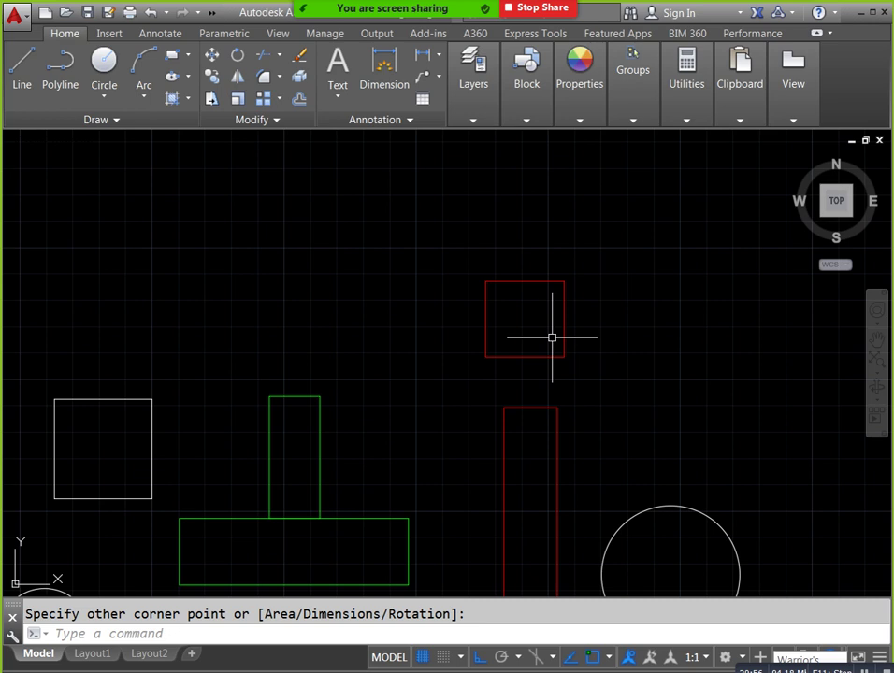
- Erase the small rectangle above the tall red one
{"action": "left_click", "coordinate": [599, 337]}
{"action": "left_click", "coordinate": [543, 306]}
{"action": "key", "text": "Delete"}
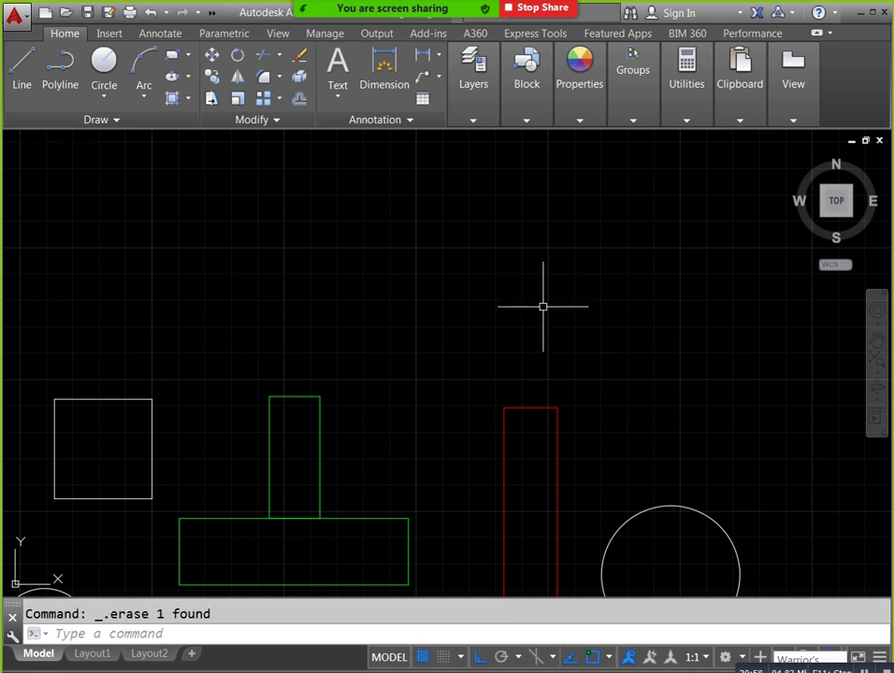
{"action": "middle_click_drag", "start_coordinate": [265, 419], "coordinate": [383, 407]}
{"action": "scroll", "coordinate": [311, 452], "scroll_direction": "up", "scroll_amount": 2}
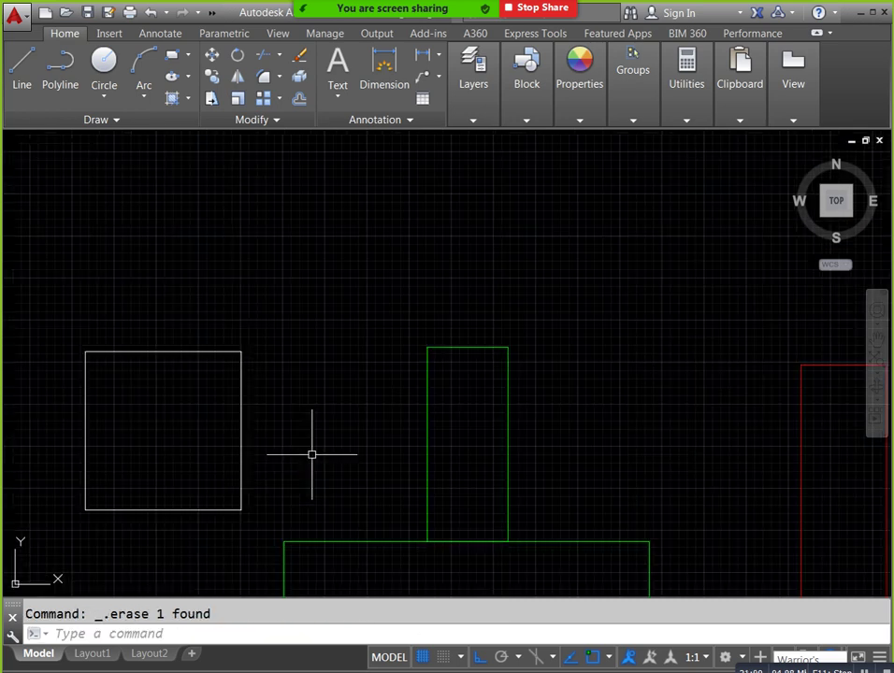
{"action": "middle_click_drag", "start_coordinate": [311, 452], "coordinate": [399, 412]}
{"action": "left_click", "coordinate": [329, 390]}
{"action": "left_click", "coordinate": [305, 374]}
{"action": "key", "text": "Escape"}
{"action": "key", "text": "Escape"}
{"action": "middle_click_drag", "start_coordinate": [307, 375], "coordinate": [333, 335]}
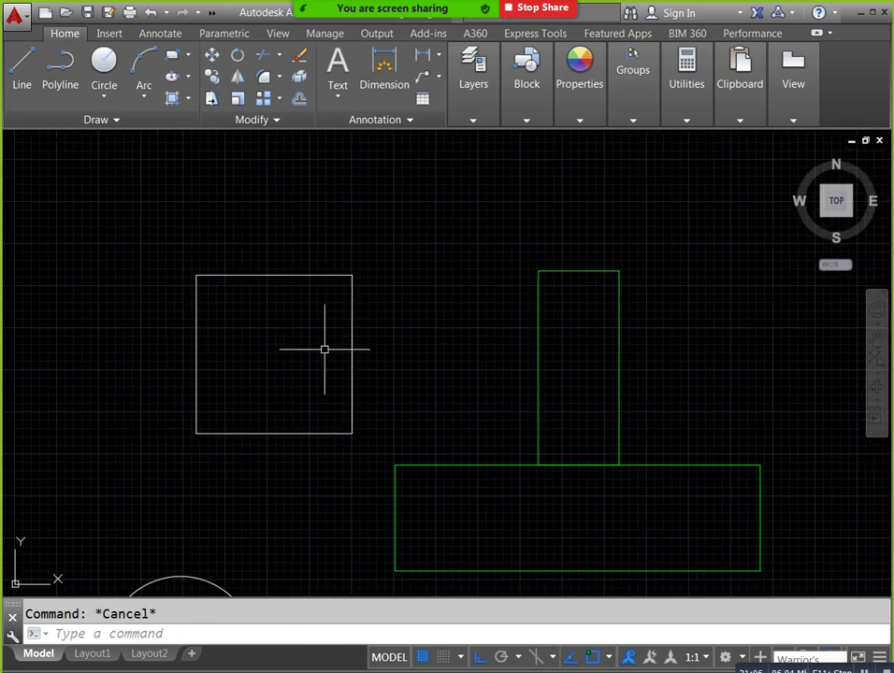
{"action": "middle_click_drag", "start_coordinate": [429, 361], "coordinate": [329, 355]}
{"action": "scroll", "coordinate": [329, 355], "scroll_direction": "down", "scroll_amount": 2}
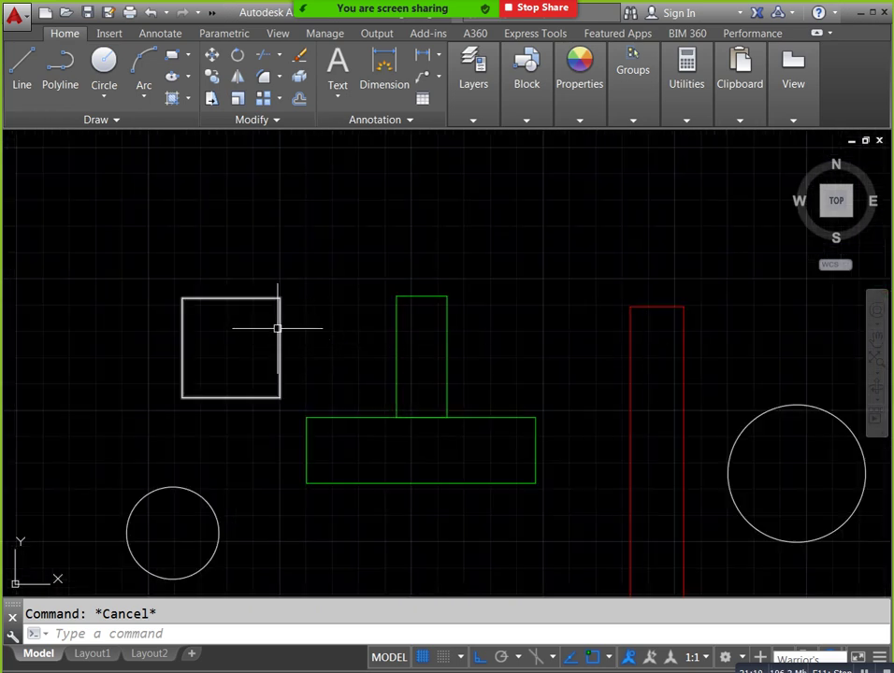
- Make layer 0 the current layer
{"action": "left_click", "coordinate": [474, 116]}
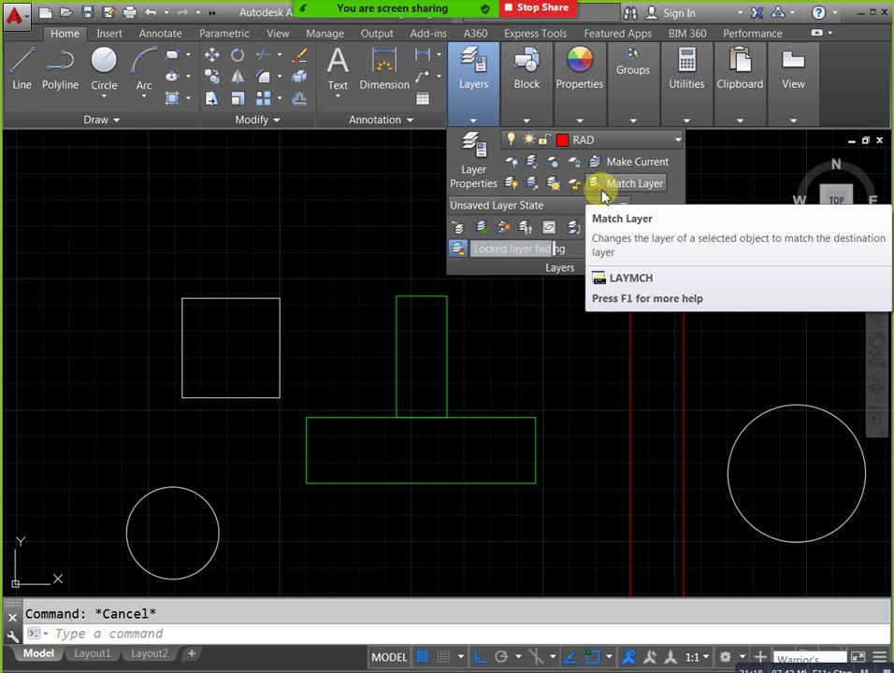
{"action": "left_click", "coordinate": [634, 143]}
{"action": "left_click", "coordinate": [592, 164]}
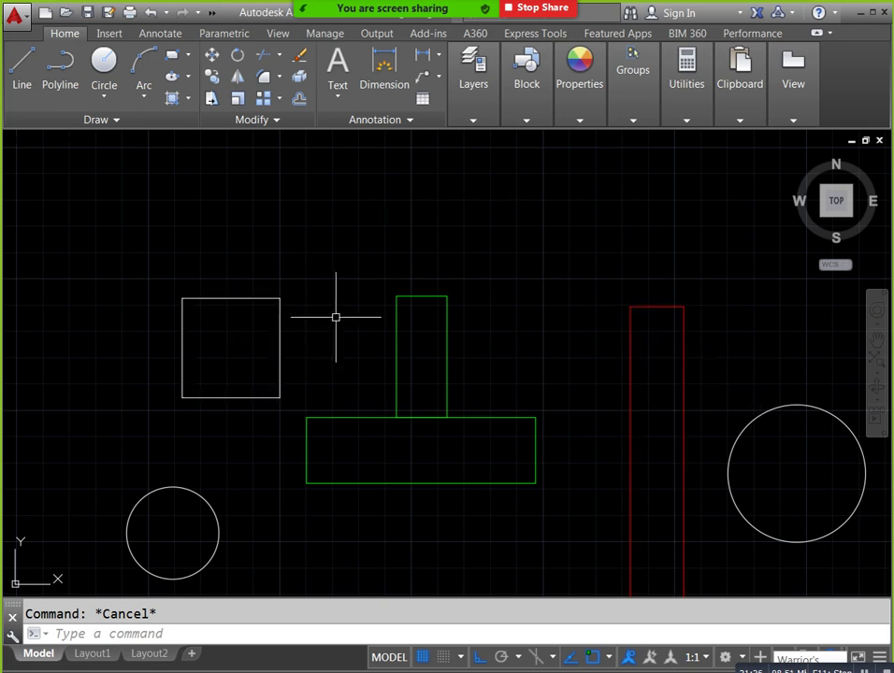
- Use LAYMCH to match the white square's layer to that of the tall red rectangle
{"action": "type", "text": "la"}
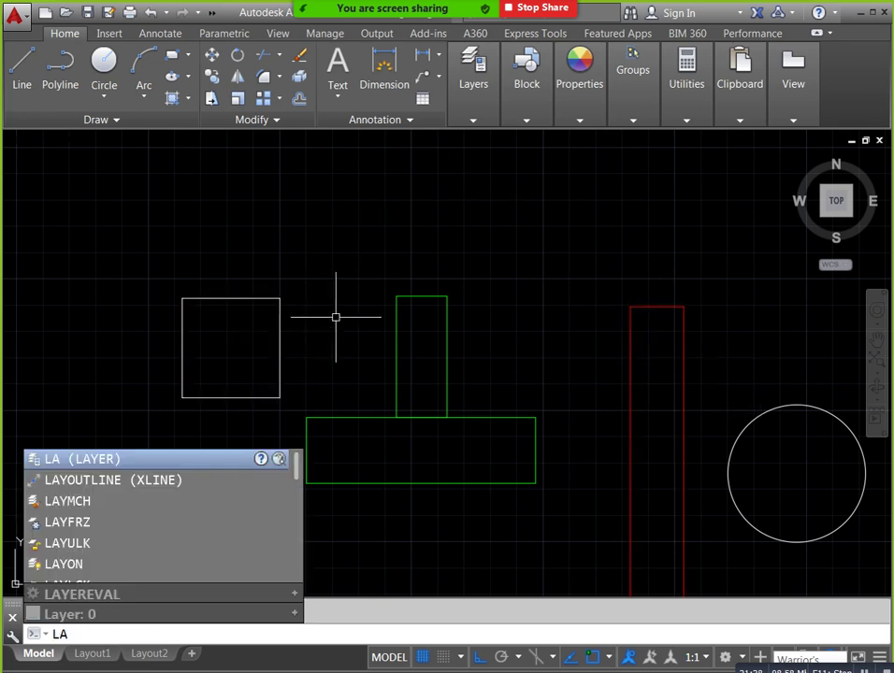
{"action": "type", "text": "ymch"}
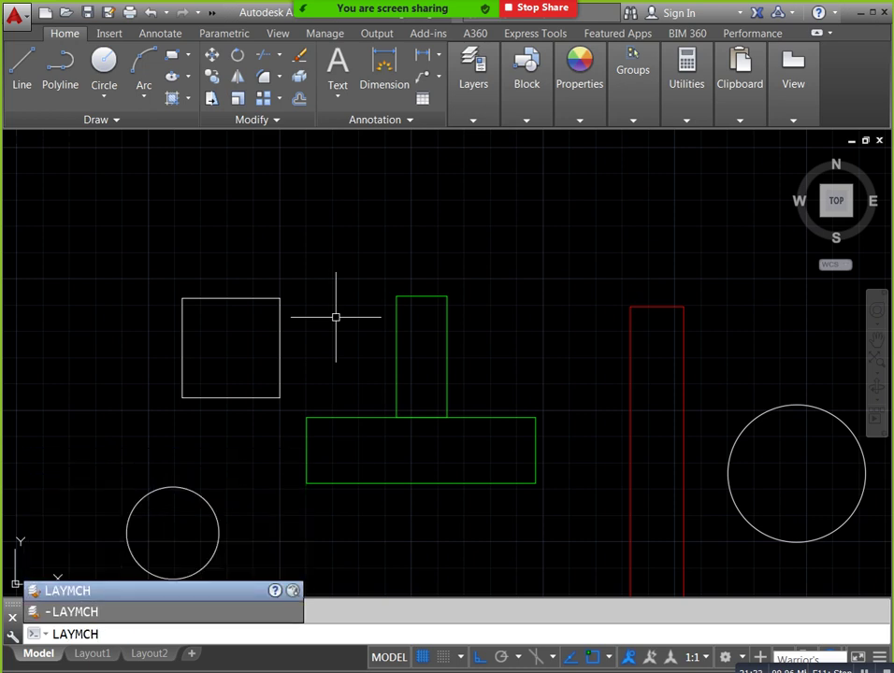
{"action": "key", "text": "Return"}
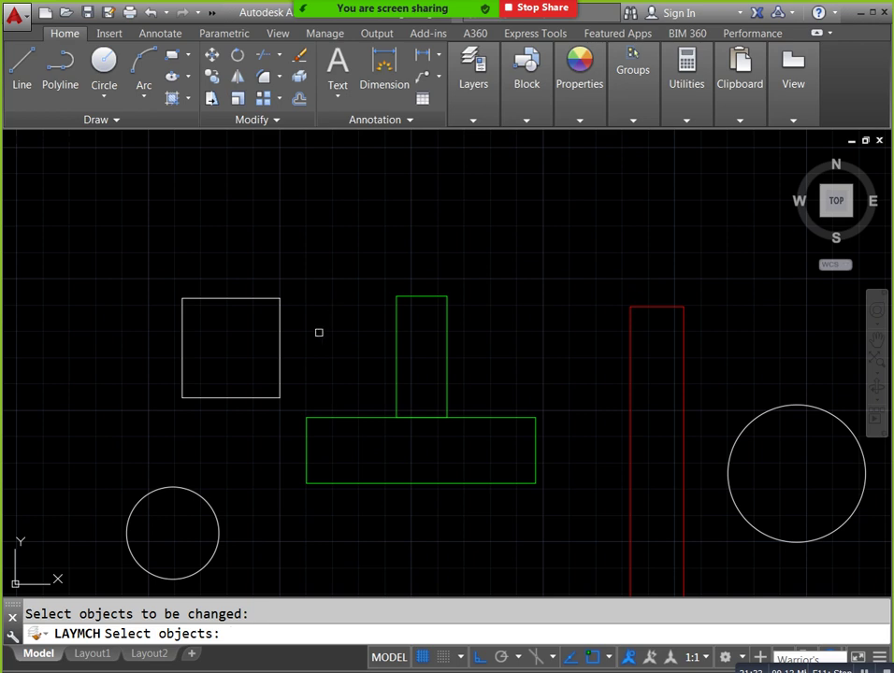
{"action": "left_click", "coordinate": [281, 335]}
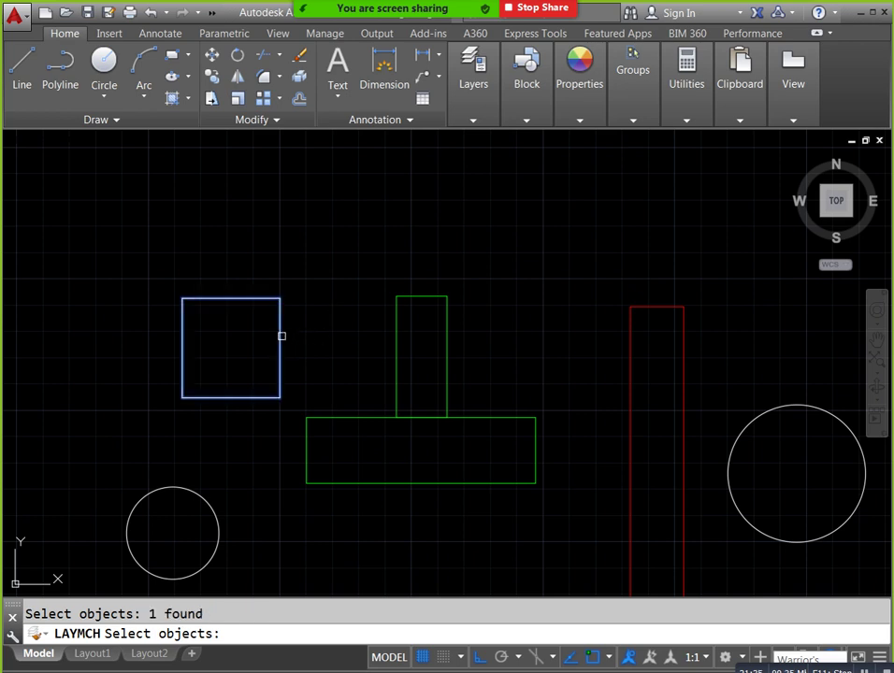
{"action": "key", "text": "Return"}
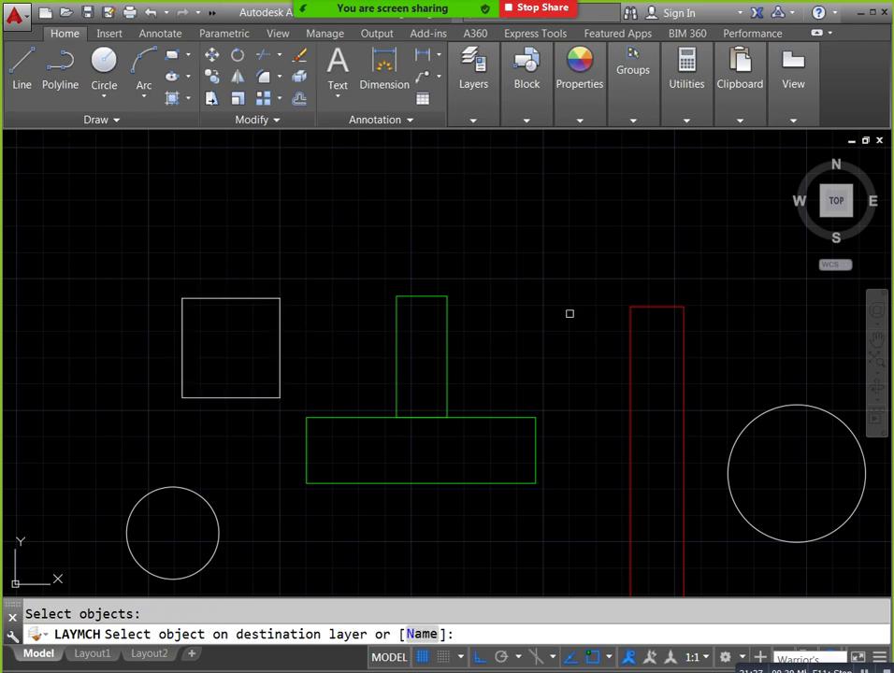
{"action": "left_click", "coordinate": [630, 360]}
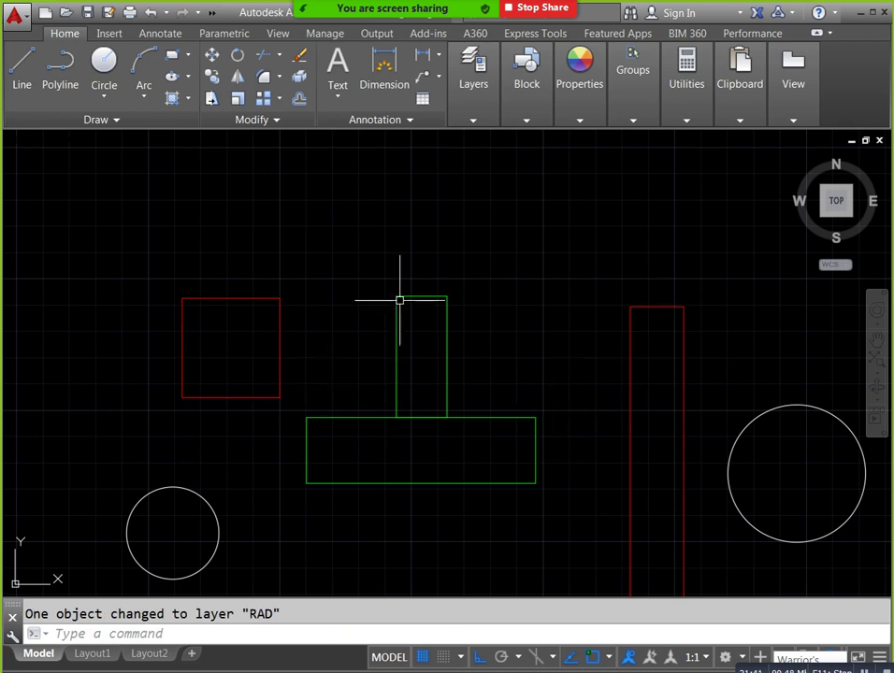
{"action": "left_click", "coordinate": [474, 84]}
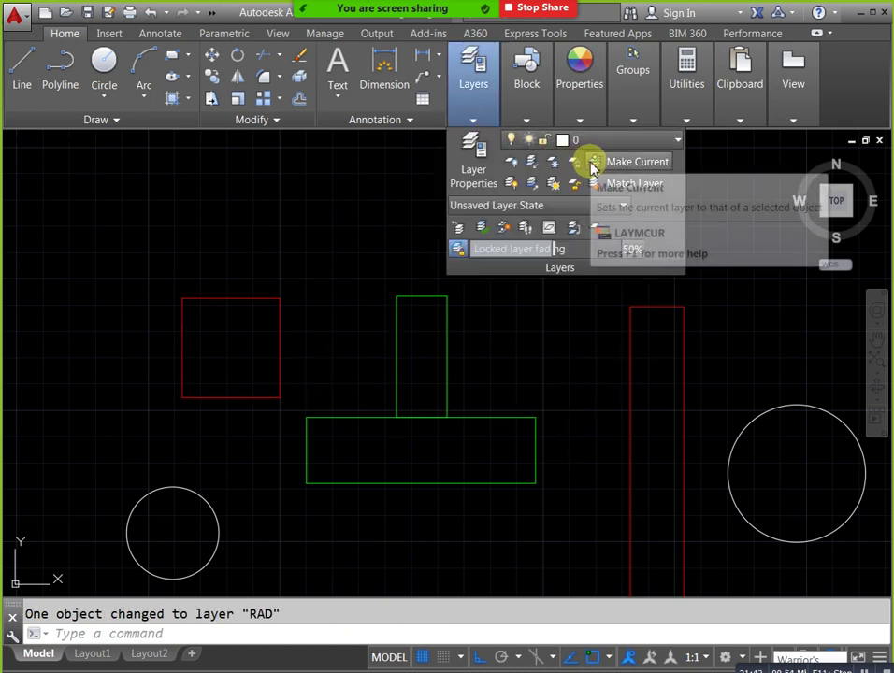
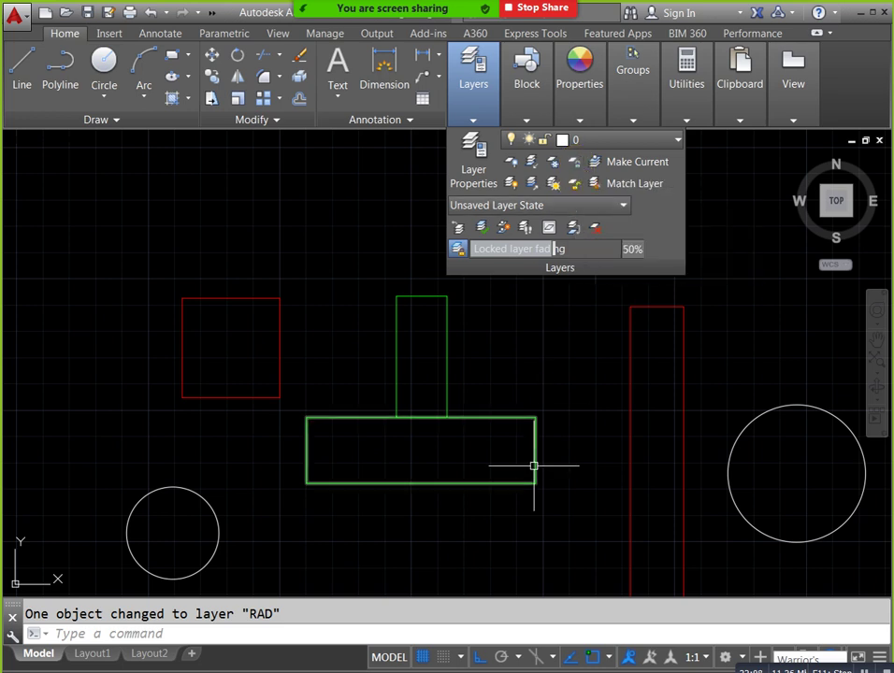
{"action": "key", "text": "Escape"}
- Use LAYLCK to lock layer SAD by picking the wide green rectangle
{"action": "middle_click_drag", "start_coordinate": [561, 409], "coordinate": [556, 379]}
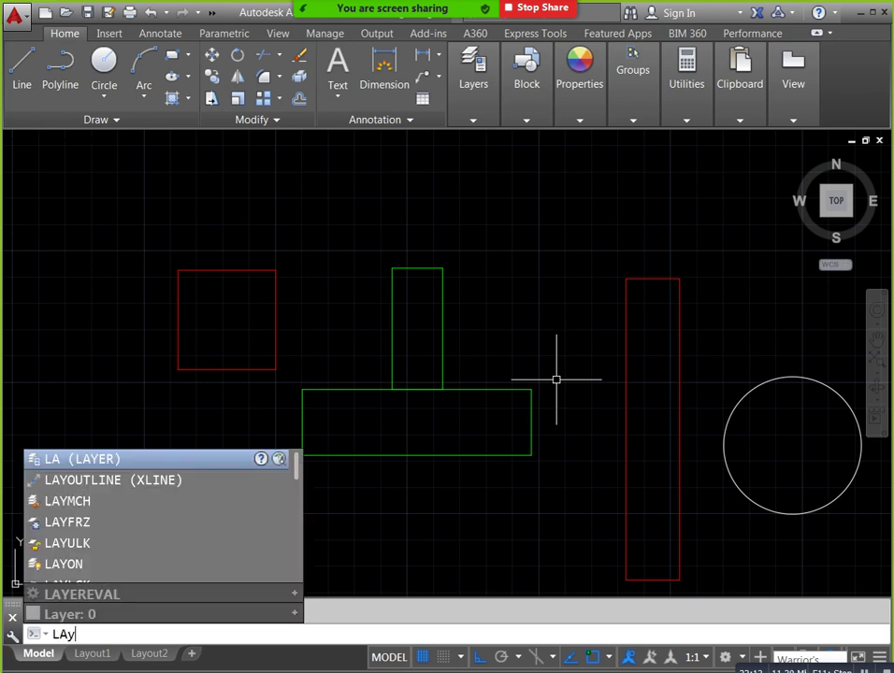
{"action": "type", "text": "lck"}
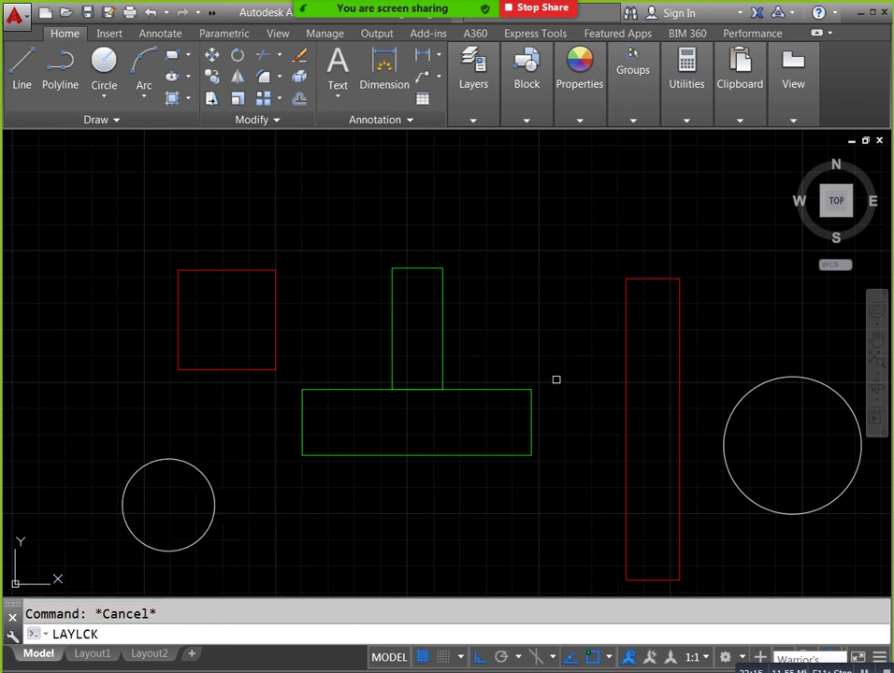
{"action": "key", "text": "Return"}
{"action": "scroll", "coordinate": [562, 342], "scroll_direction": "down", "scroll_amount": 2}
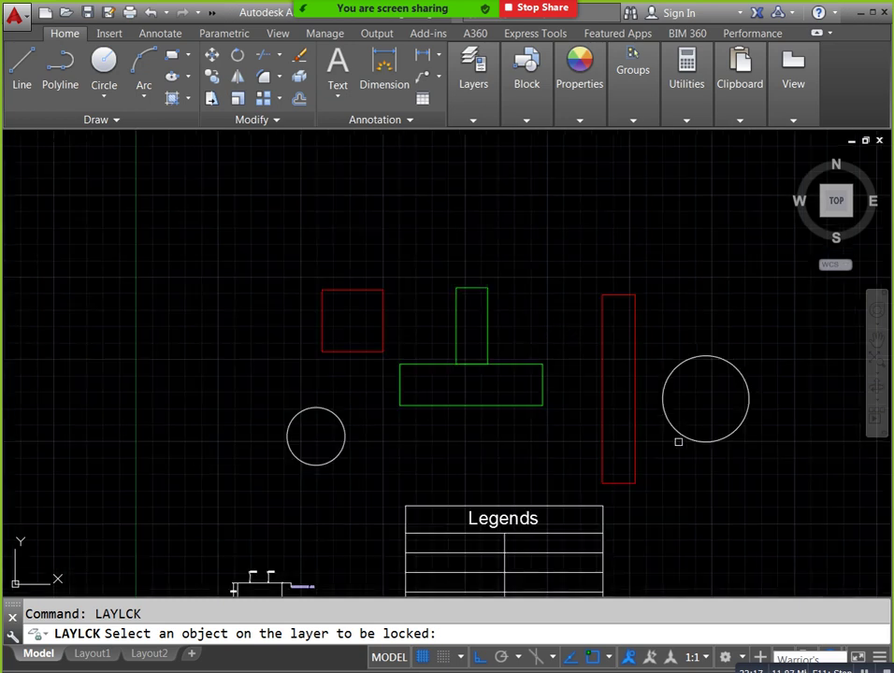
{"action": "middle_click_drag", "start_coordinate": [744, 486], "coordinate": [731, 431]}
{"action": "left_click", "coordinate": [715, 414]}
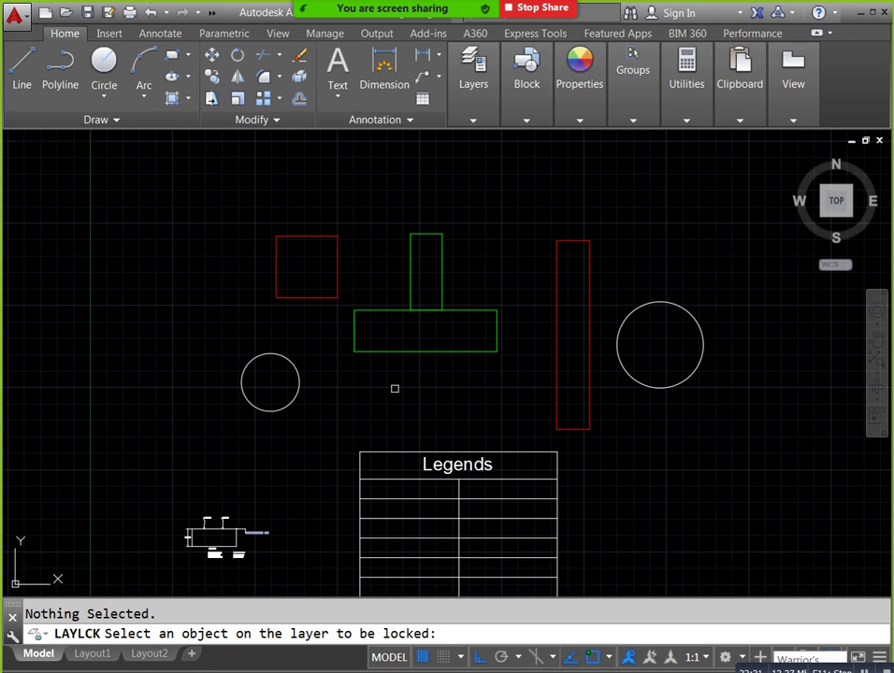
{"action": "left_click", "coordinate": [371, 311]}
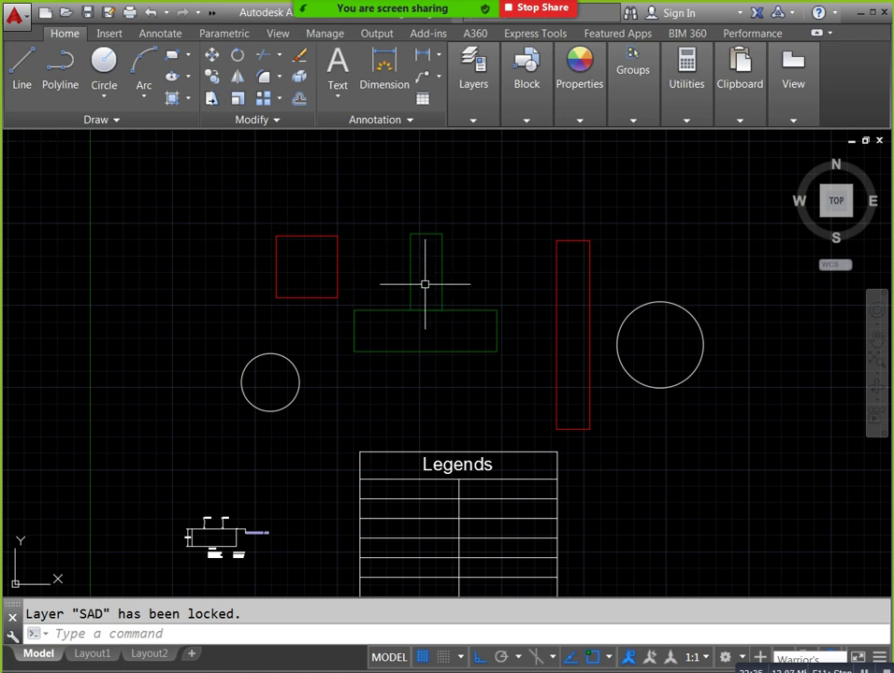
- Try to unlock layer SAD with its lock toggle among the drawing's layers
{"action": "scroll", "coordinate": [424, 285], "scroll_direction": "up", "scroll_amount": 5}
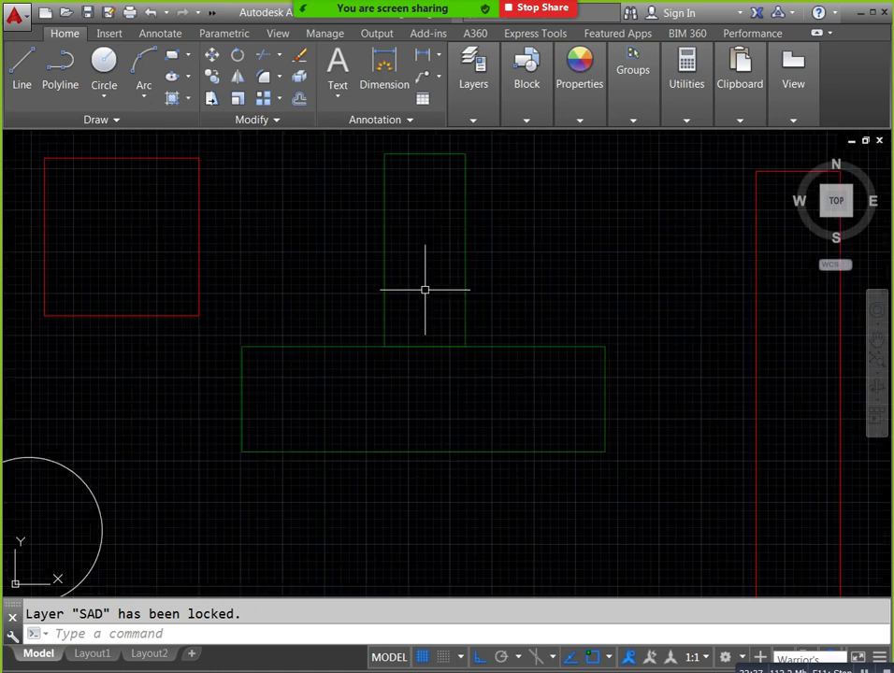
{"action": "middle_click_drag", "start_coordinate": [432, 238], "coordinate": [417, 277]}
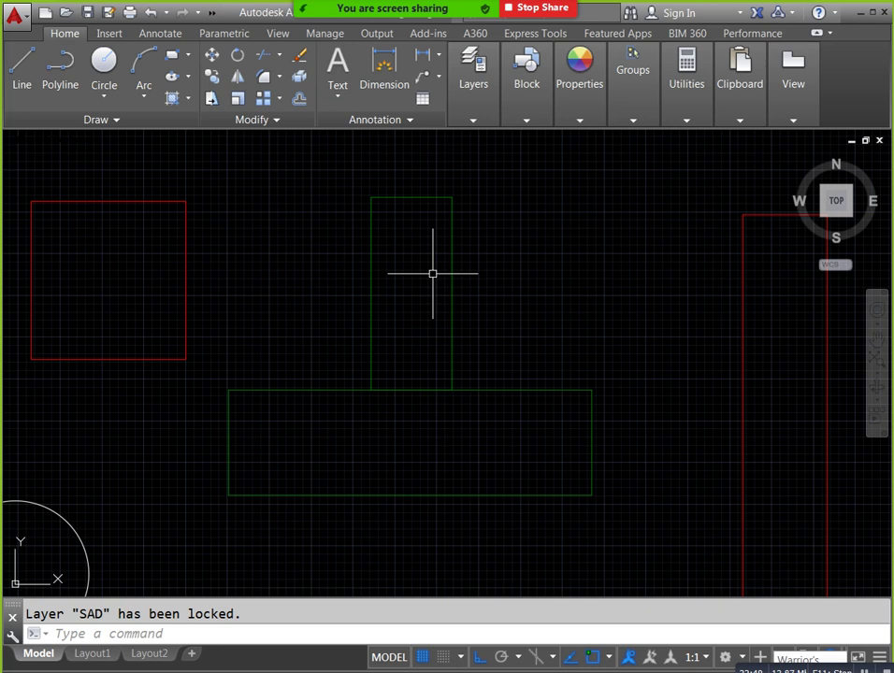
{"action": "left_click", "coordinate": [477, 122]}
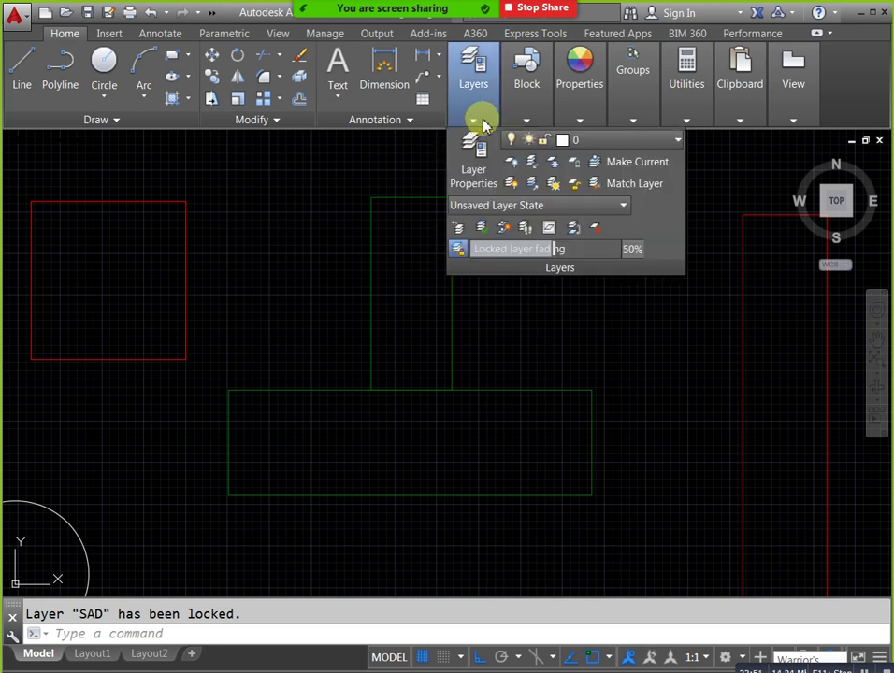
{"action": "left_click", "coordinate": [657, 145]}
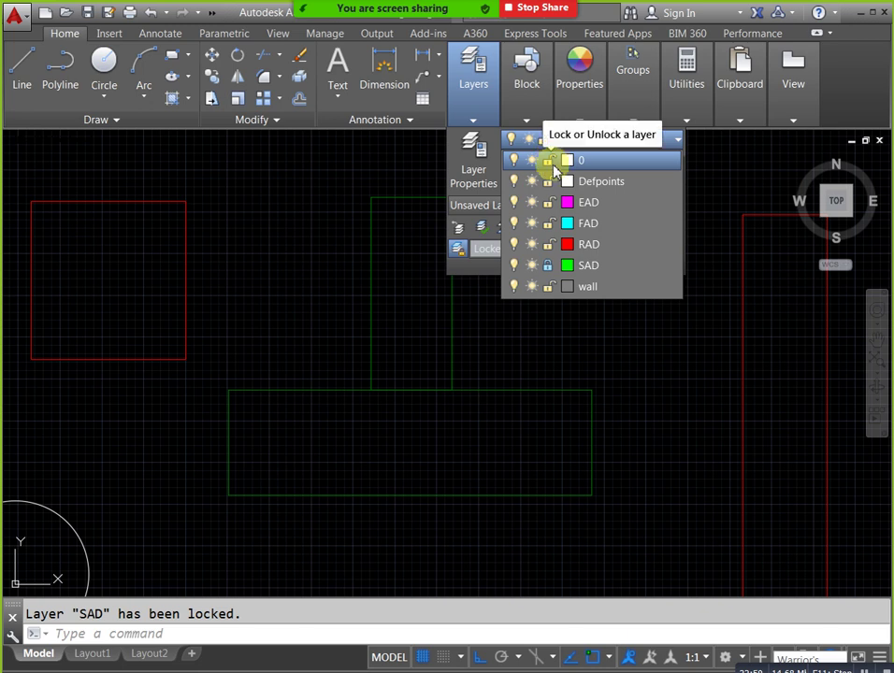
{"action": "left_click", "coordinate": [549, 265]}
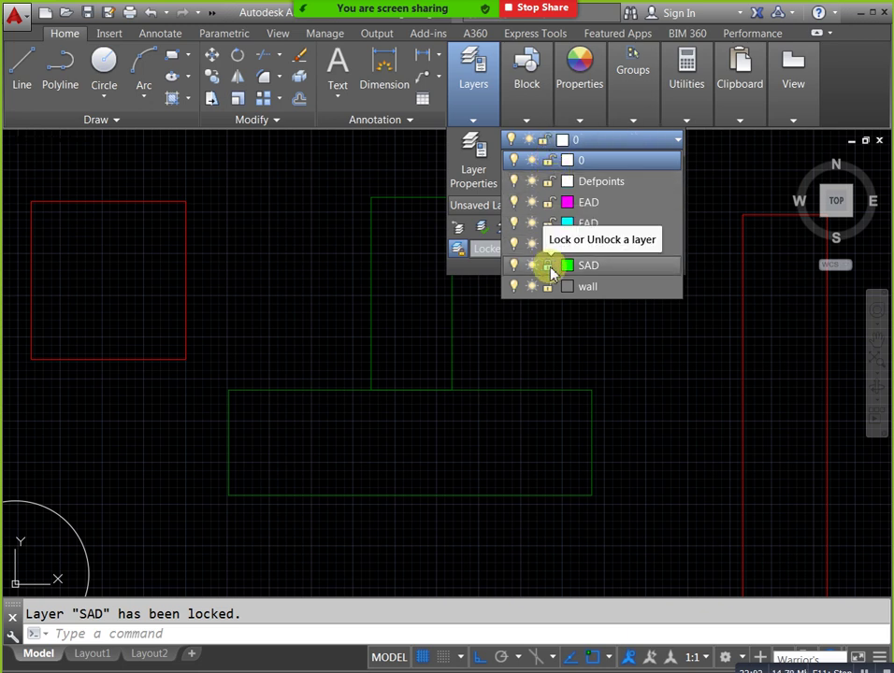
{"action": "left_click", "coordinate": [549, 266]}
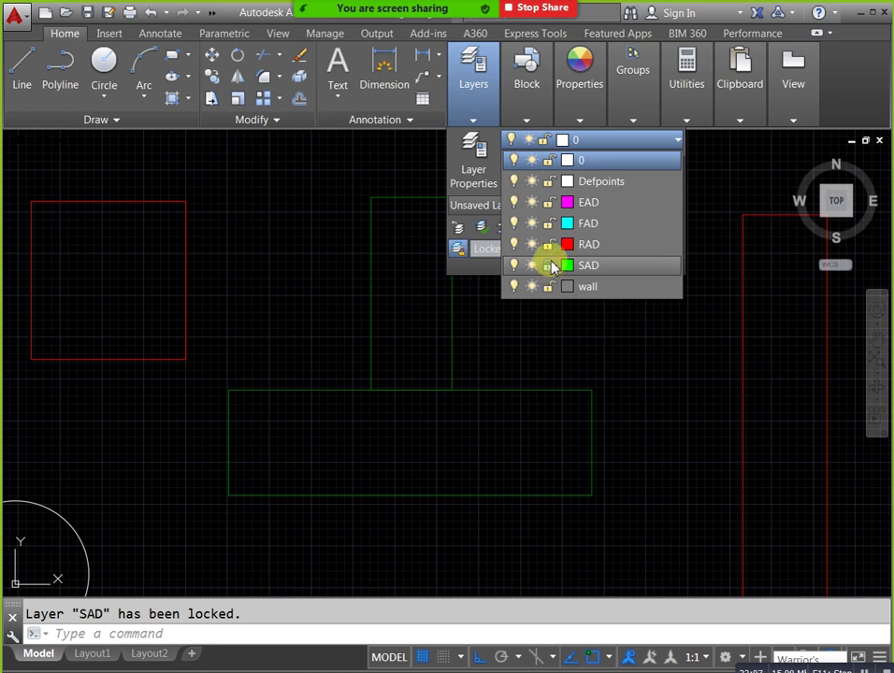
{"action": "left_click", "coordinate": [605, 329]}
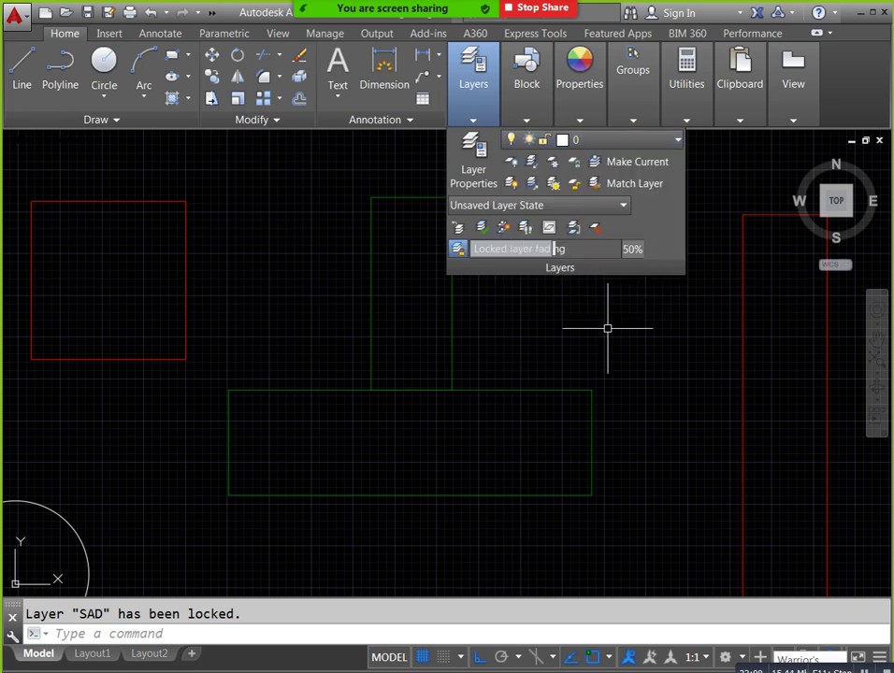
{"action": "left_click", "coordinate": [484, 116]}
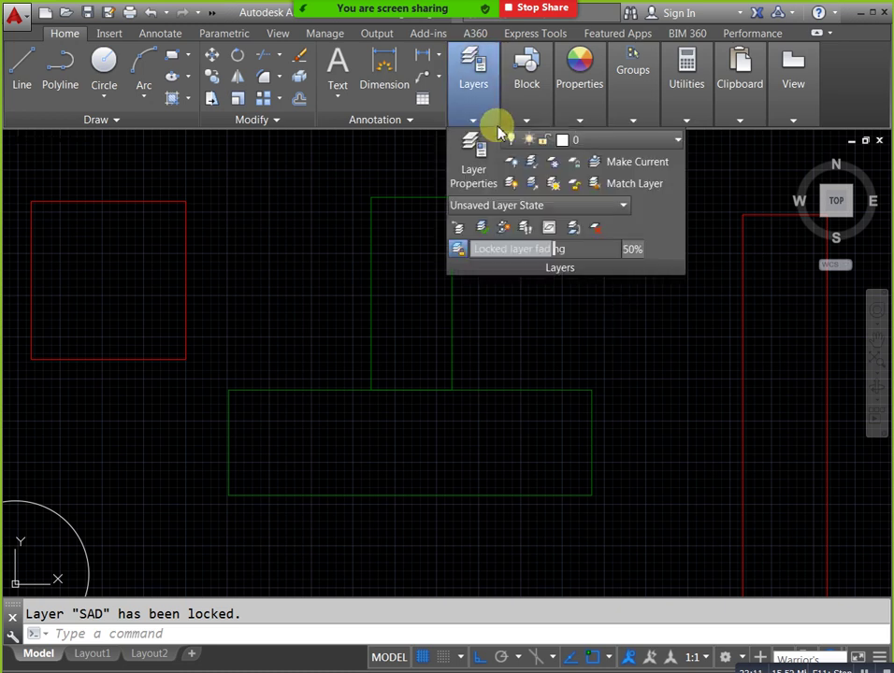
{"action": "left_click", "coordinate": [630, 141]}
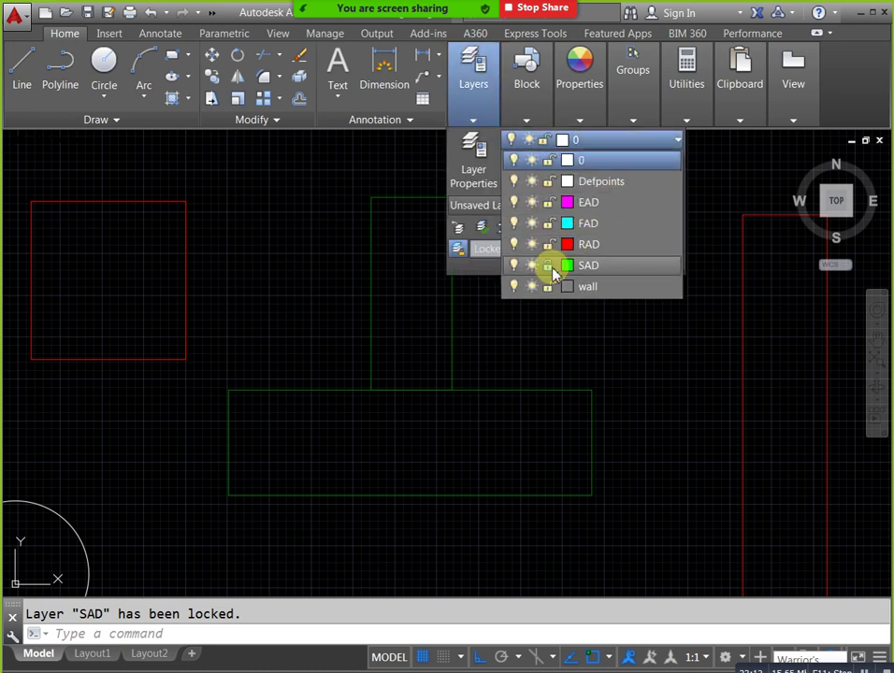
{"action": "left_click", "coordinate": [549, 267]}
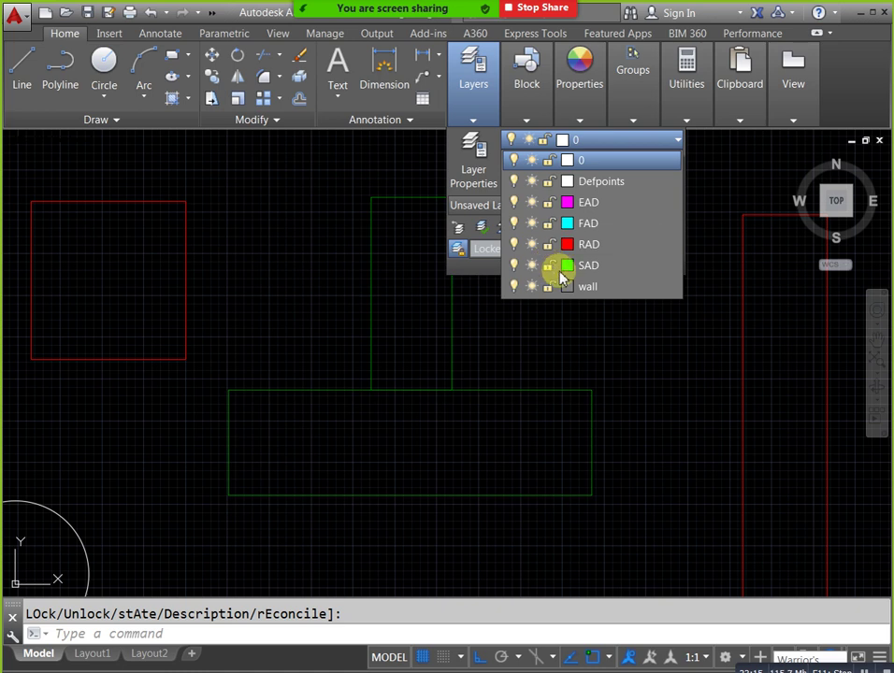
{"action": "left_click", "coordinate": [637, 333]}
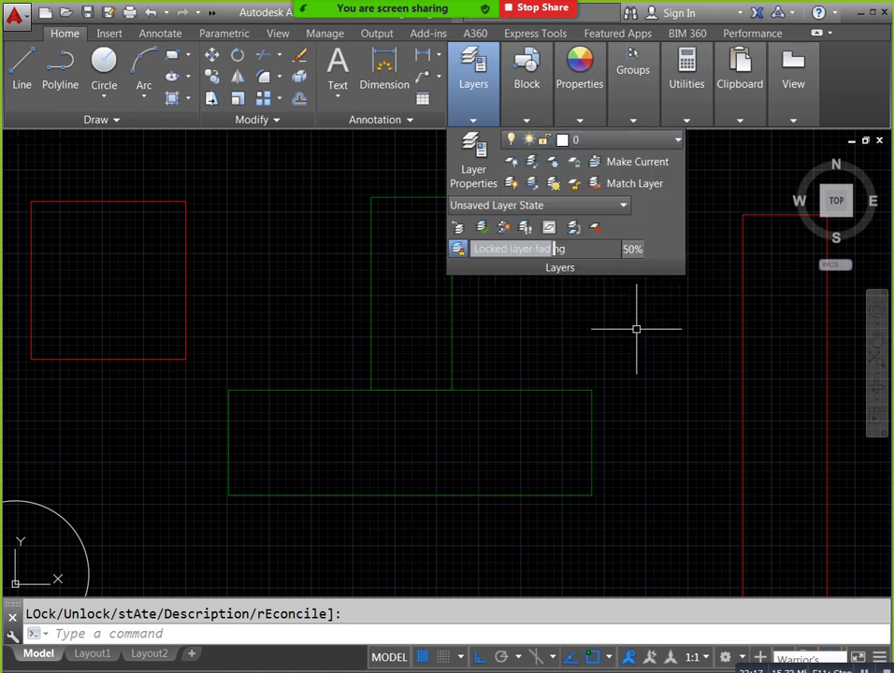
{"action": "key", "text": "Escape"}
- Use LAYULK to unlock layer SAD by picking the wide green rectangle
{"action": "left_click", "coordinate": [456, 625]}
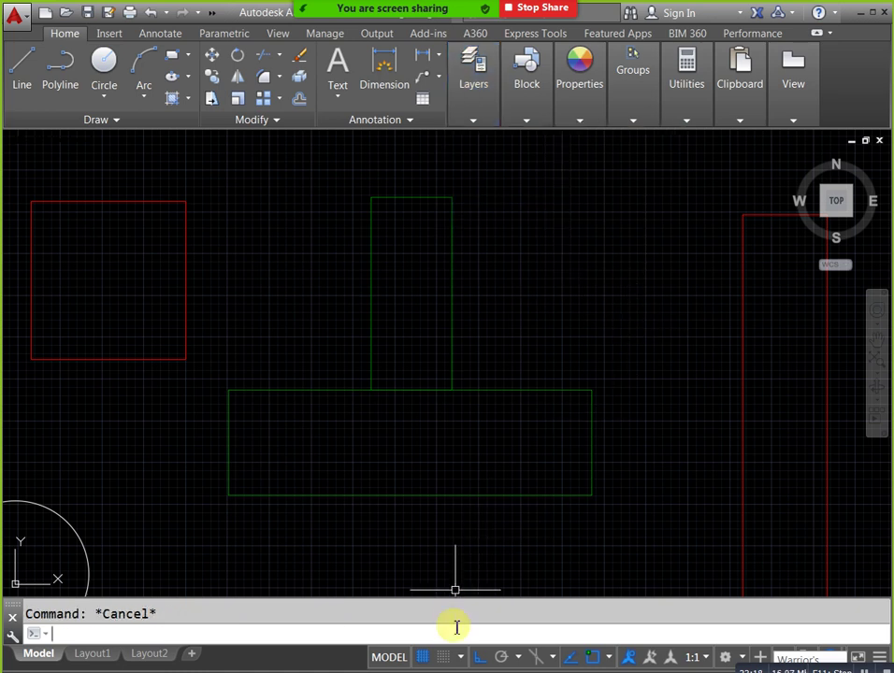
{"action": "type", "text": "L"}
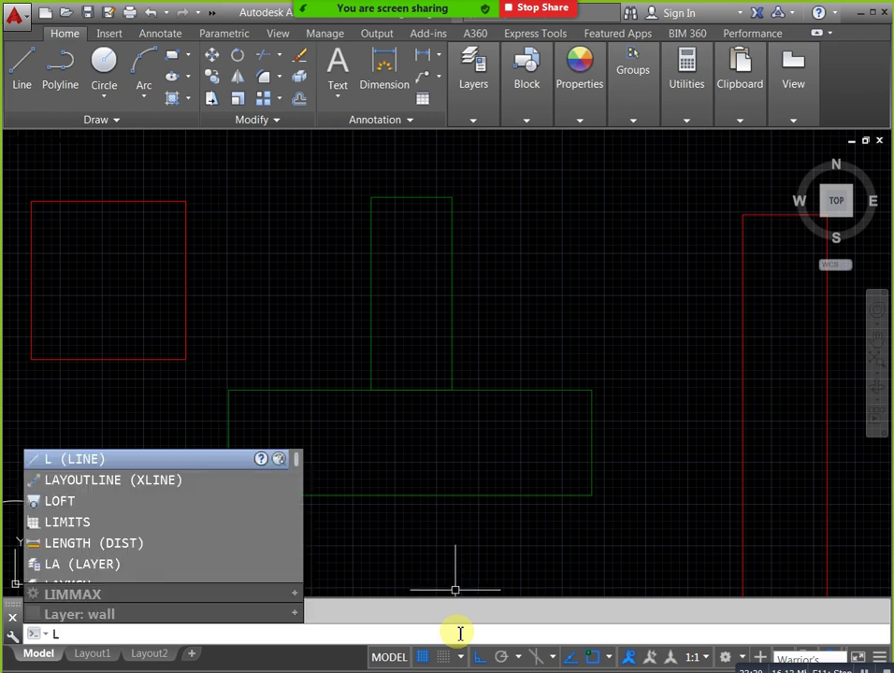
{"action": "type", "text": "ayu"}
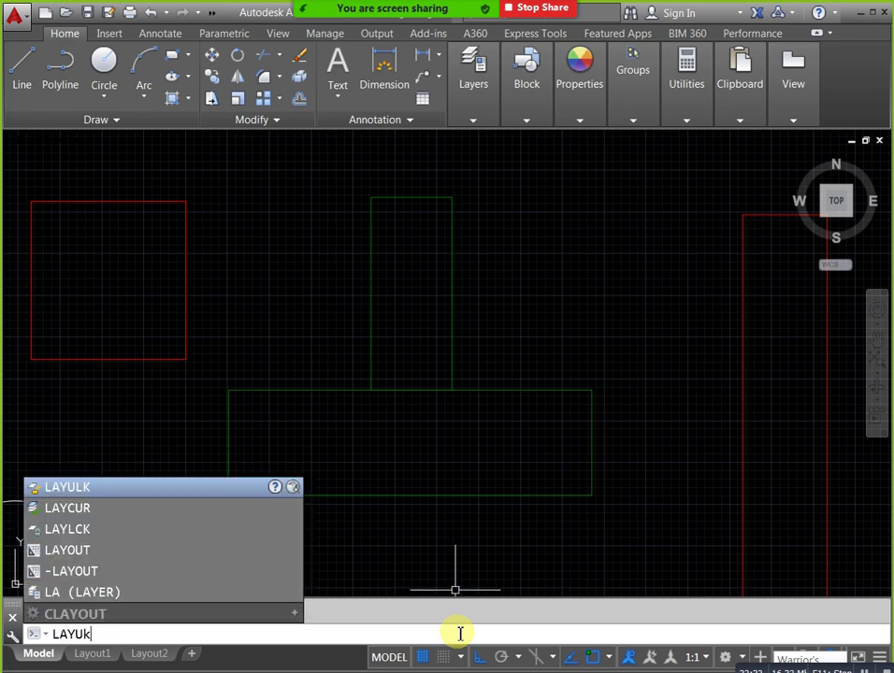
{"action": "type", "text": "lk"}
{"action": "key", "text": "Return"}
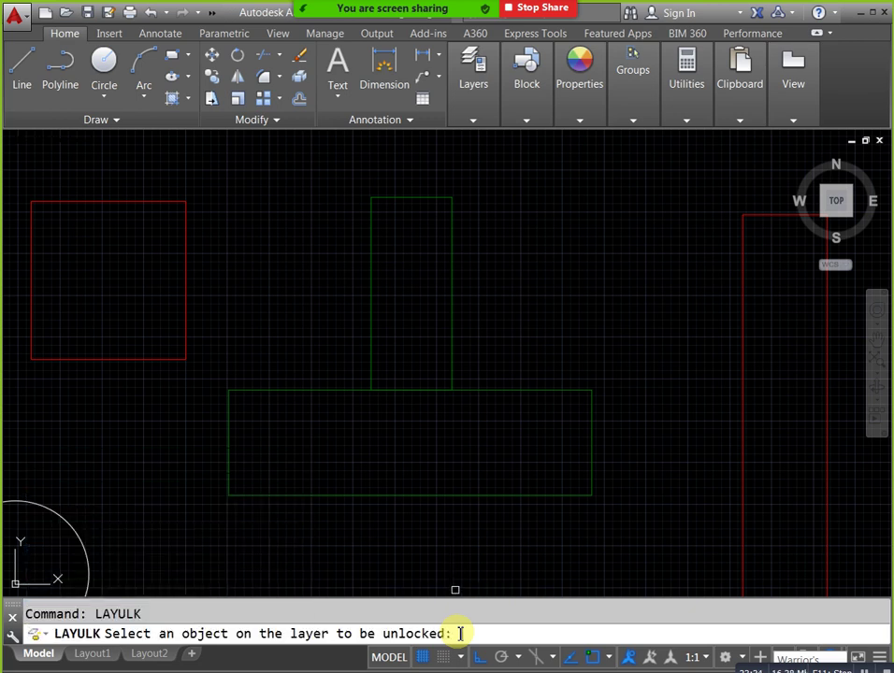
{"action": "left_click", "coordinate": [472, 392]}
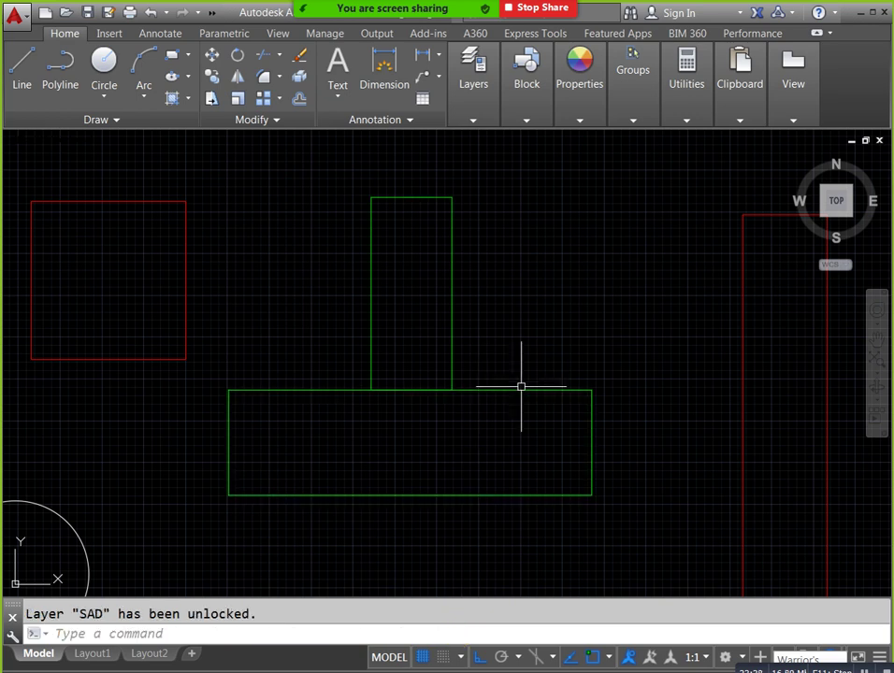
- Use LAYLCK to lock layer SAD by picking the wide green rectangle
{"action": "type", "text": "la"}
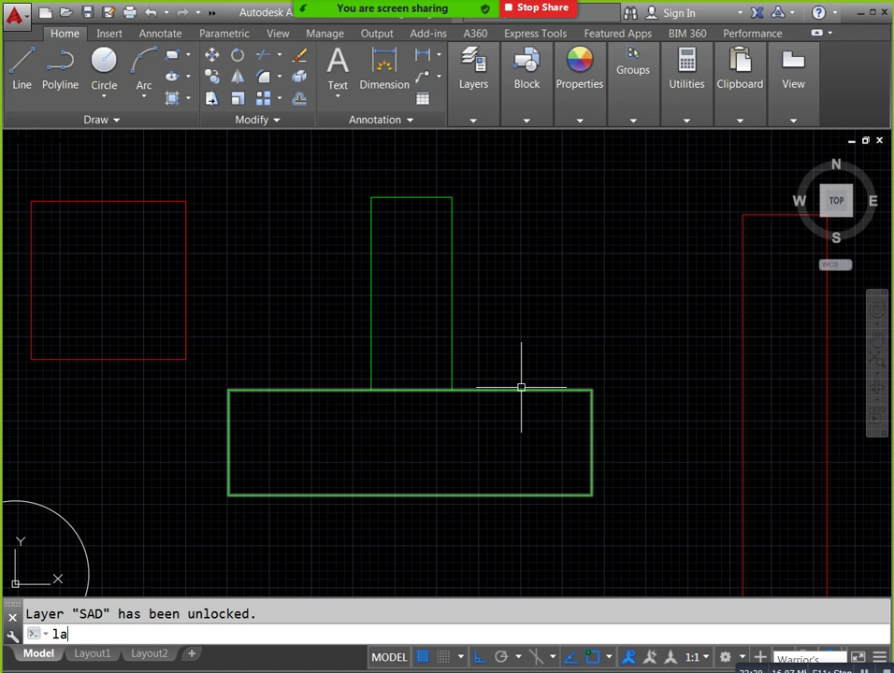
{"action": "type", "text": "ylck"}
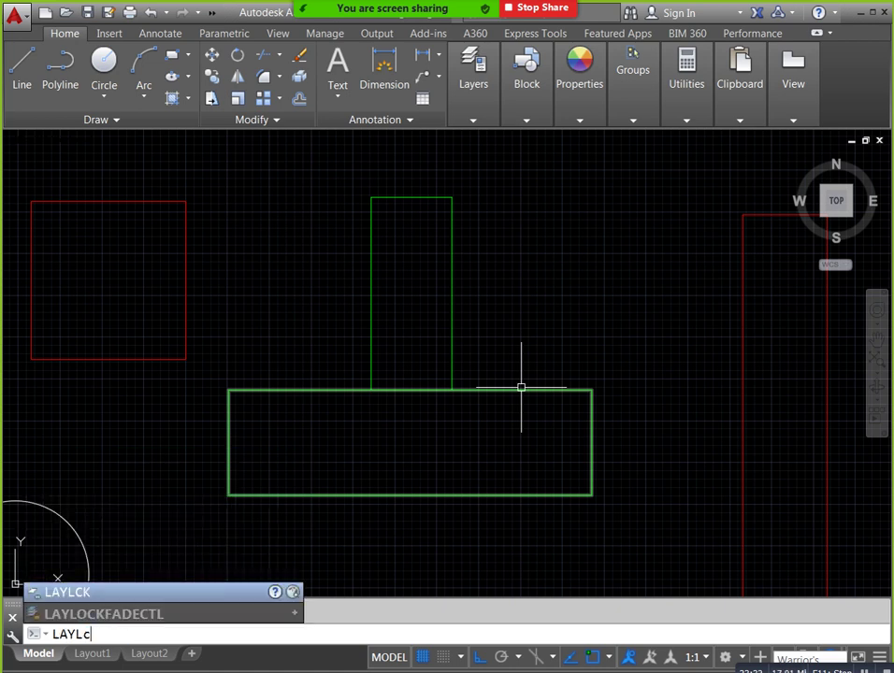
{"action": "key", "text": "Return"}
{"action": "left_click", "coordinate": [521, 387]}
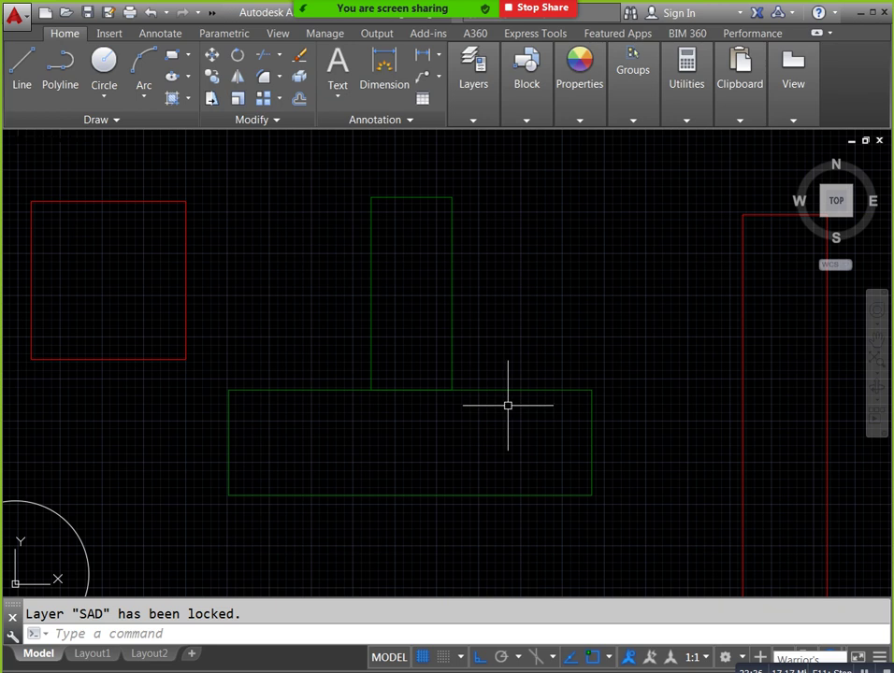
- Erase everything in the drawing with one window selection around all the shapes and the Legends table, and undo the erase
{"action": "scroll", "coordinate": [492, 359], "scroll_direction": "down", "scroll_amount": 2}
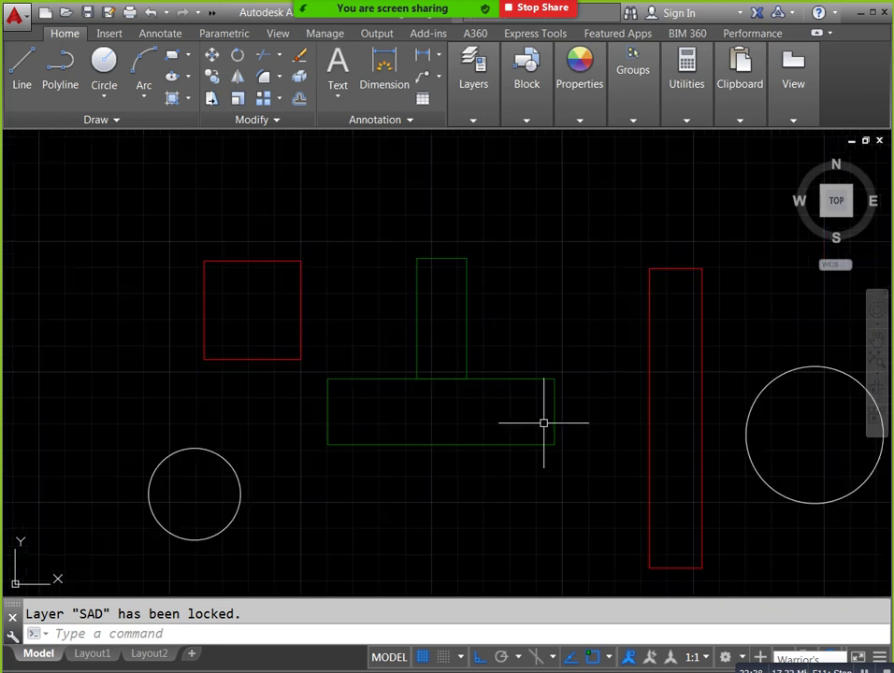
{"action": "scroll", "coordinate": [566, 443], "scroll_direction": "up", "scroll_amount": 1}
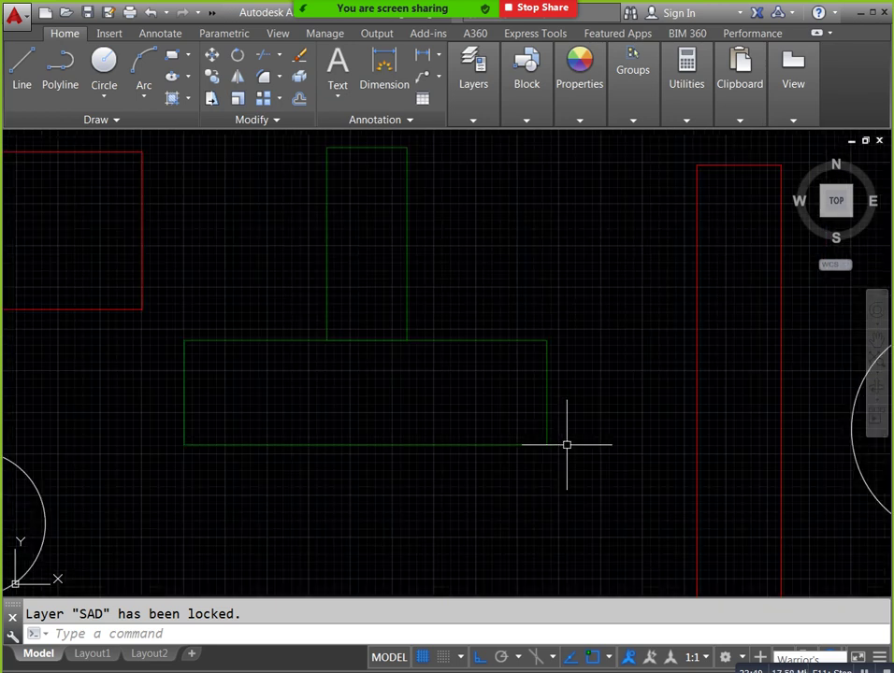
{"action": "scroll", "coordinate": [569, 447], "scroll_direction": "down", "scroll_amount": 1}
{"action": "left_click", "coordinate": [586, 475]}
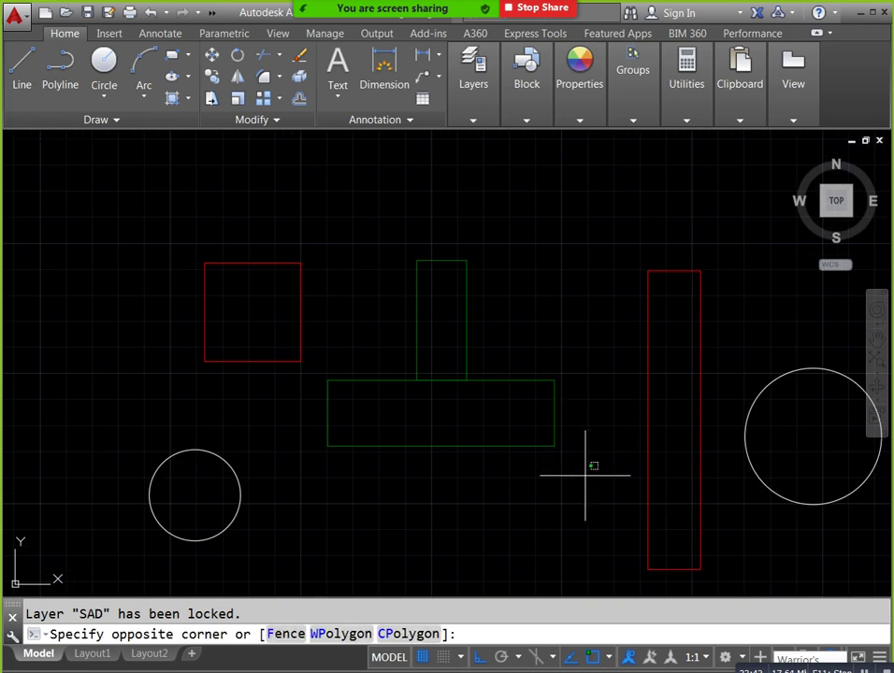
{"action": "key", "text": "Escape"}
{"action": "scroll", "coordinate": [542, 294], "scroll_direction": "down", "scroll_amount": 4}
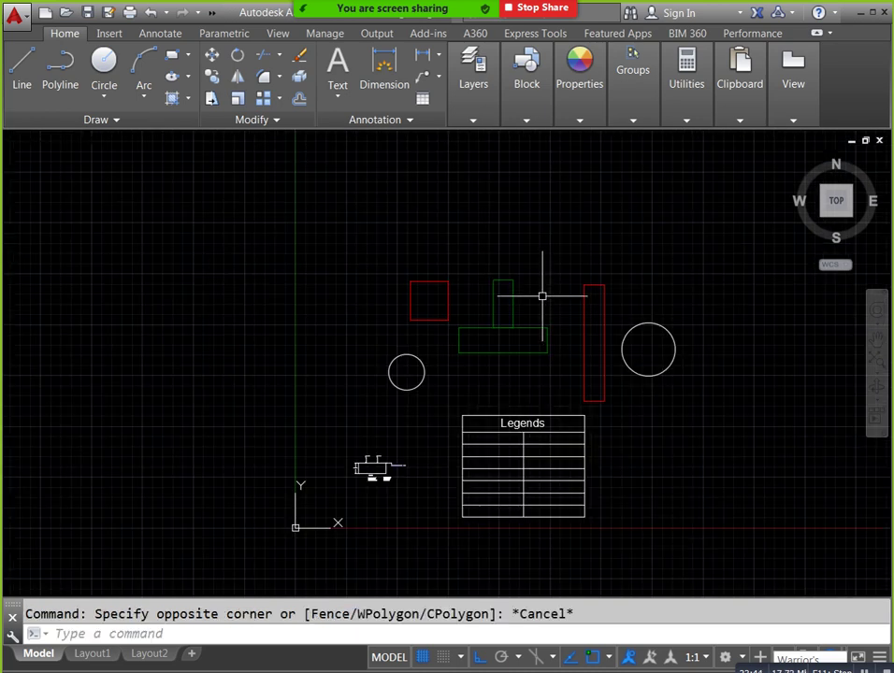
{"action": "middle_click_drag", "start_coordinate": [552, 294], "coordinate": [545, 299]}
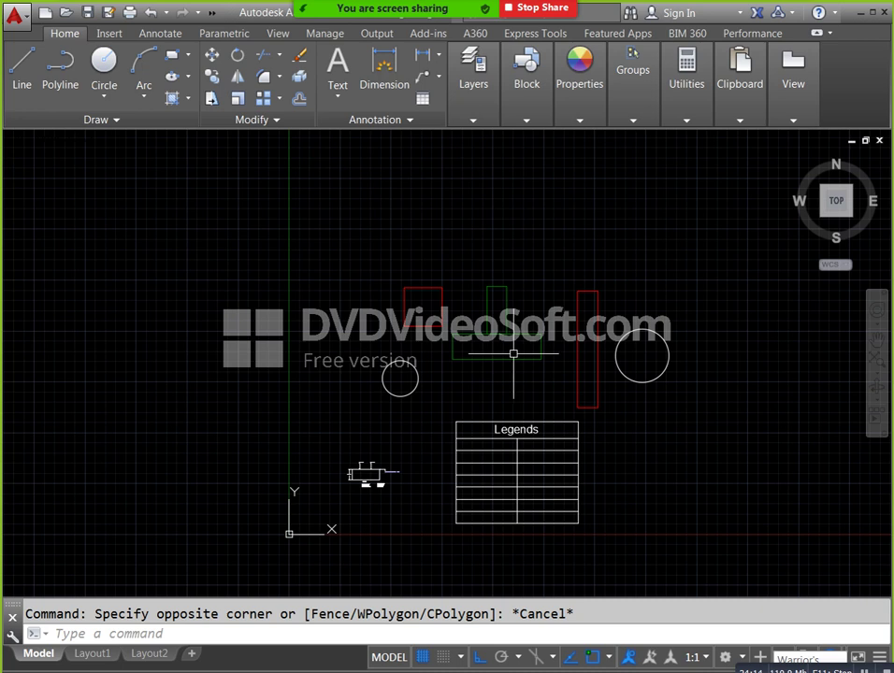
{"action": "middle_click_drag", "start_coordinate": [513, 354], "coordinate": [485, 308]}
{"action": "left_click", "coordinate": [285, 185]}
{"action": "left_click", "coordinate": [675, 543]}
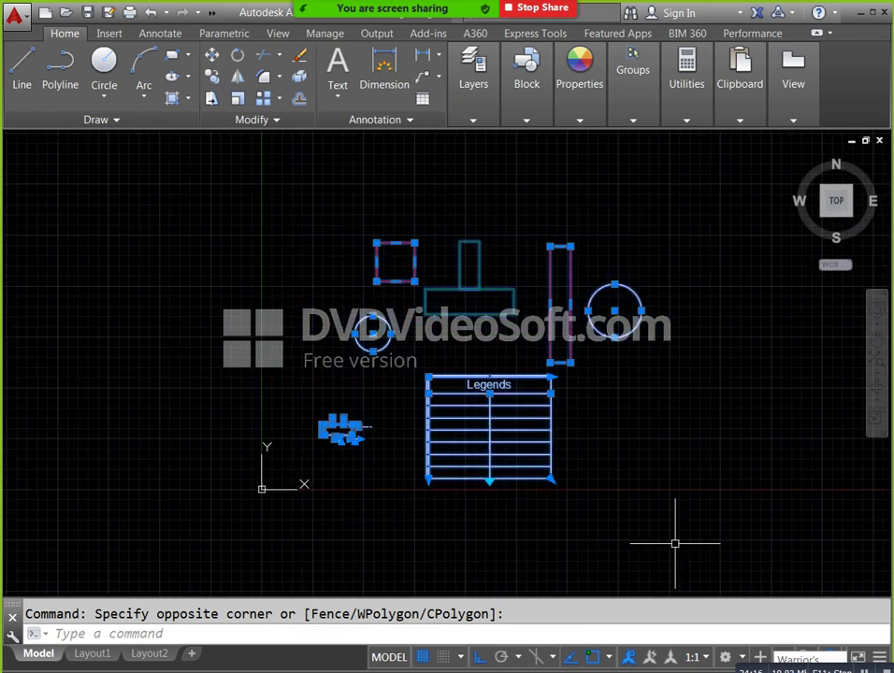
{"action": "key", "text": "Delete"}
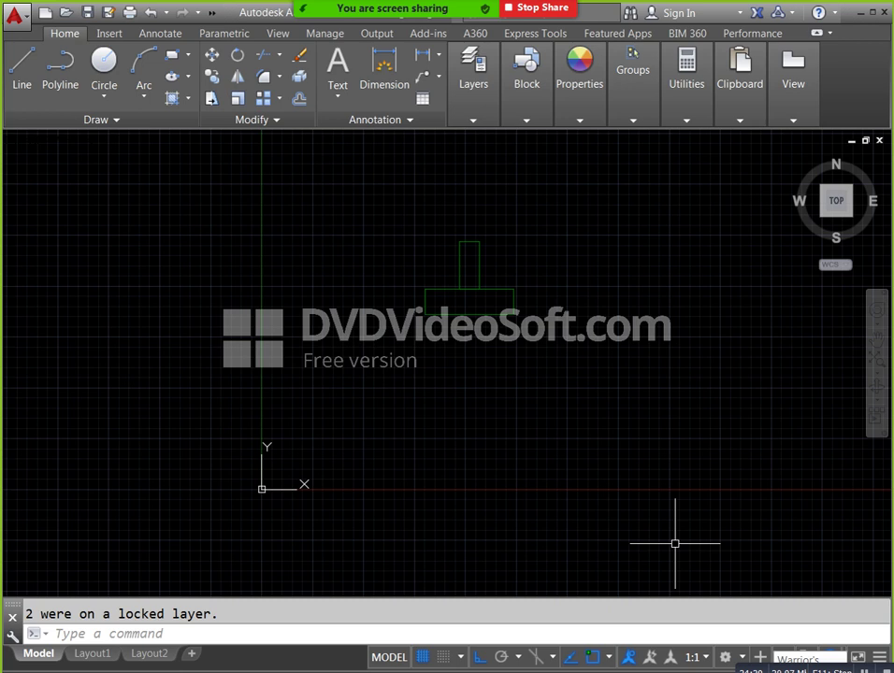
{"action": "key", "text": "ctrl+z"}
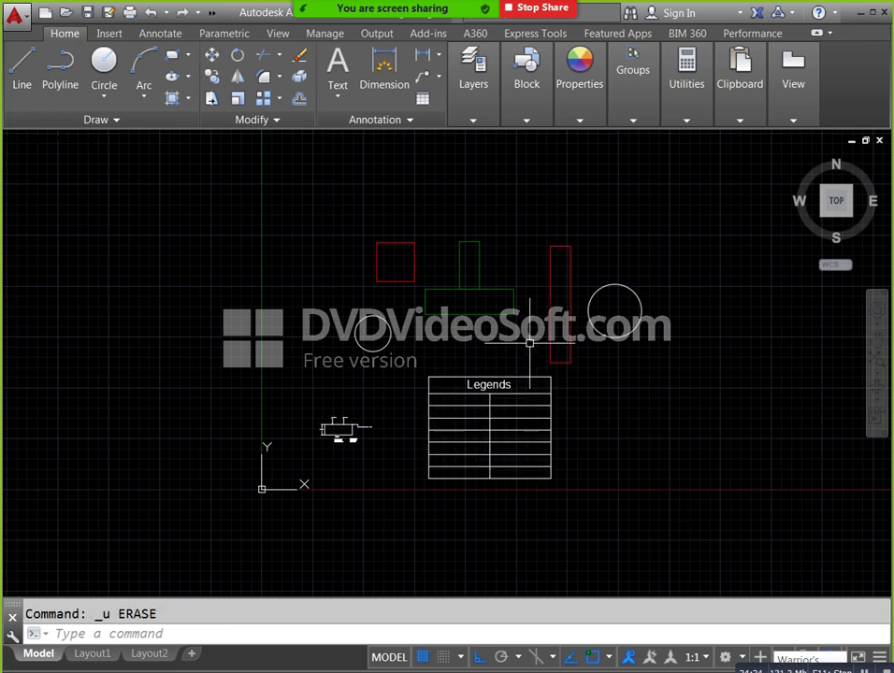
- Try to erase only the wide green rectangle on the locked layer
{"action": "scroll", "coordinate": [523, 293], "scroll_direction": "up", "scroll_amount": 2}
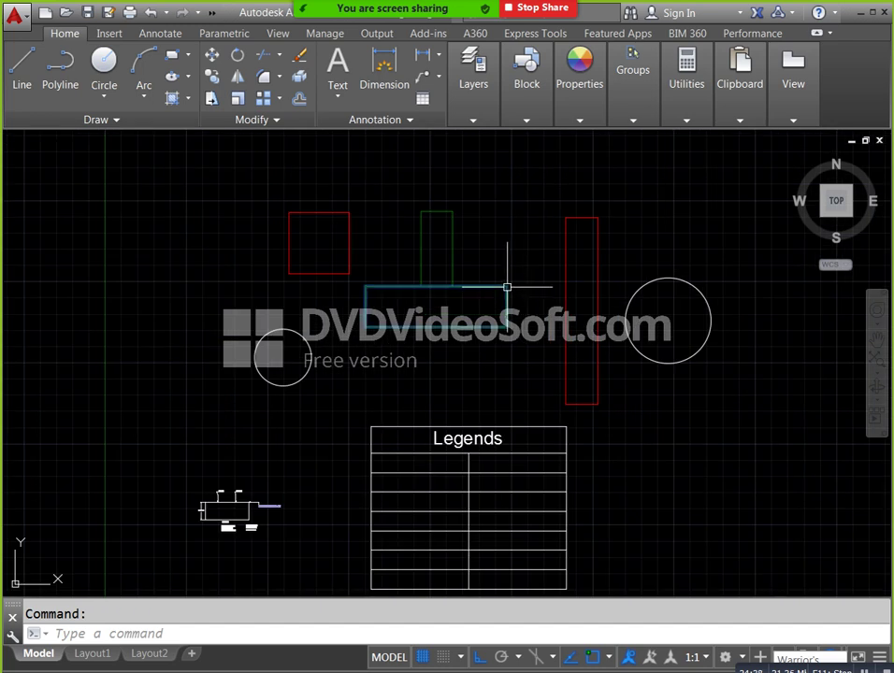
{"action": "left_click", "coordinate": [507, 287]}
{"action": "key", "text": "Delete"}
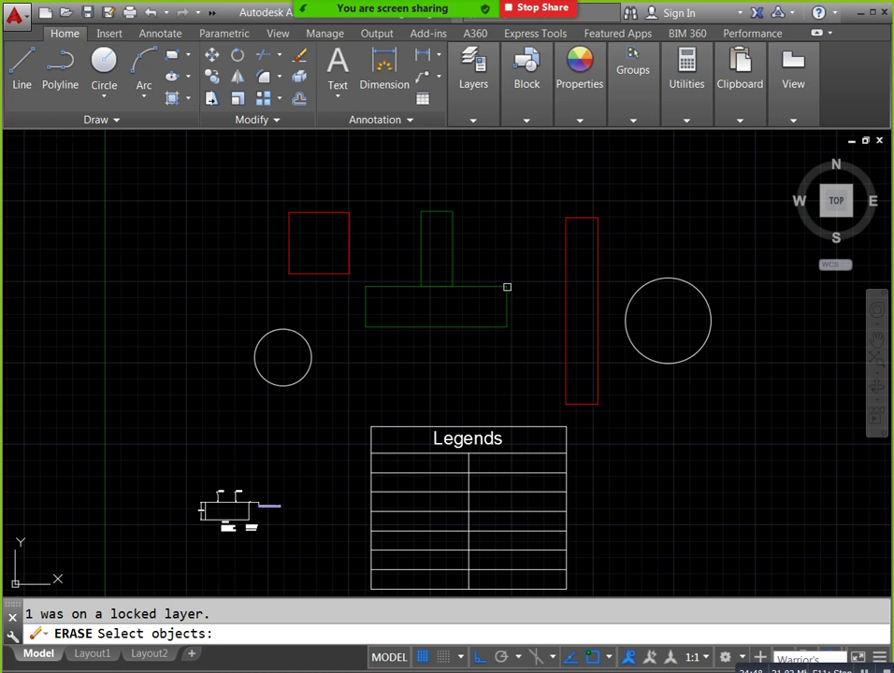
{"action": "key", "text": "Escape"}
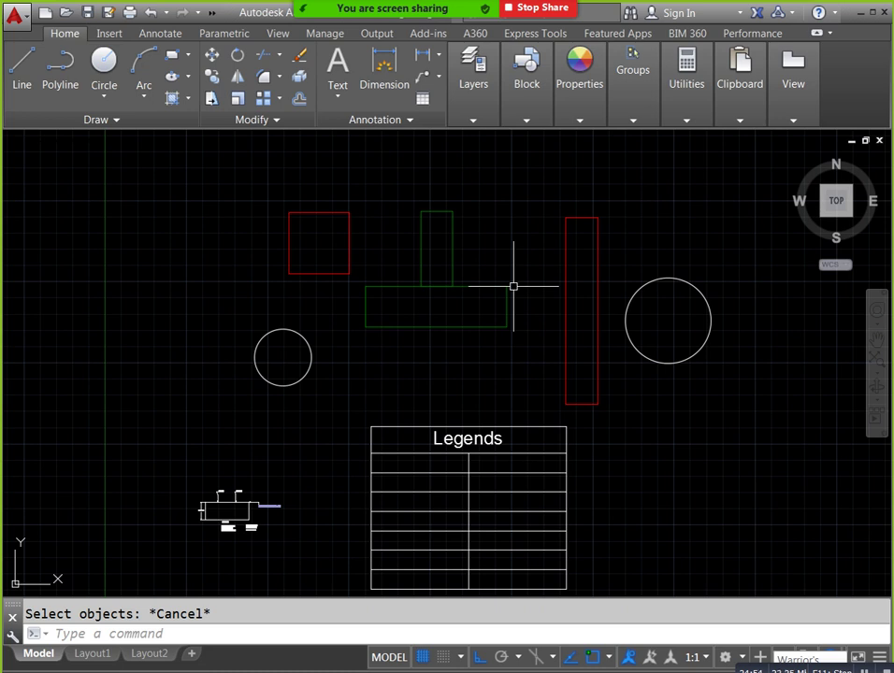
- Use LAYULK to unlock layer SAD by picking the wide green rectangle
{"action": "type", "text": "LA"}
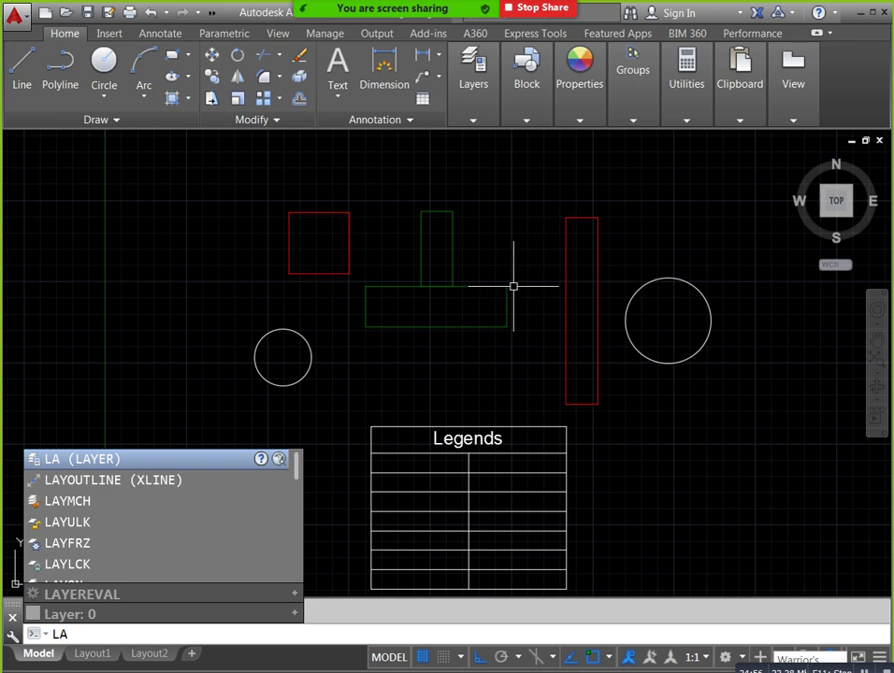
{"action": "type", "text": "yulk"}
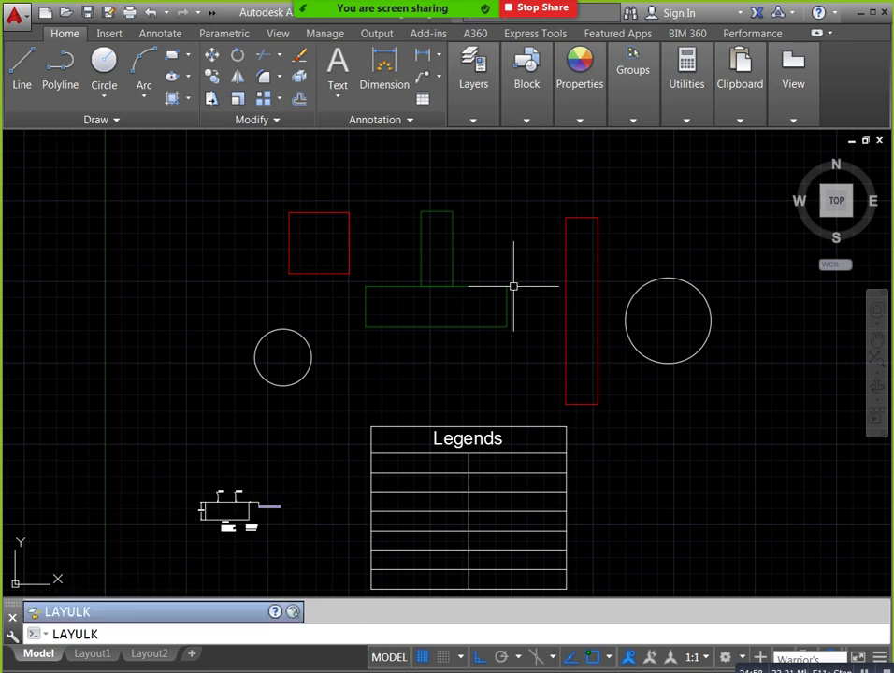
{"action": "key", "text": "Return"}
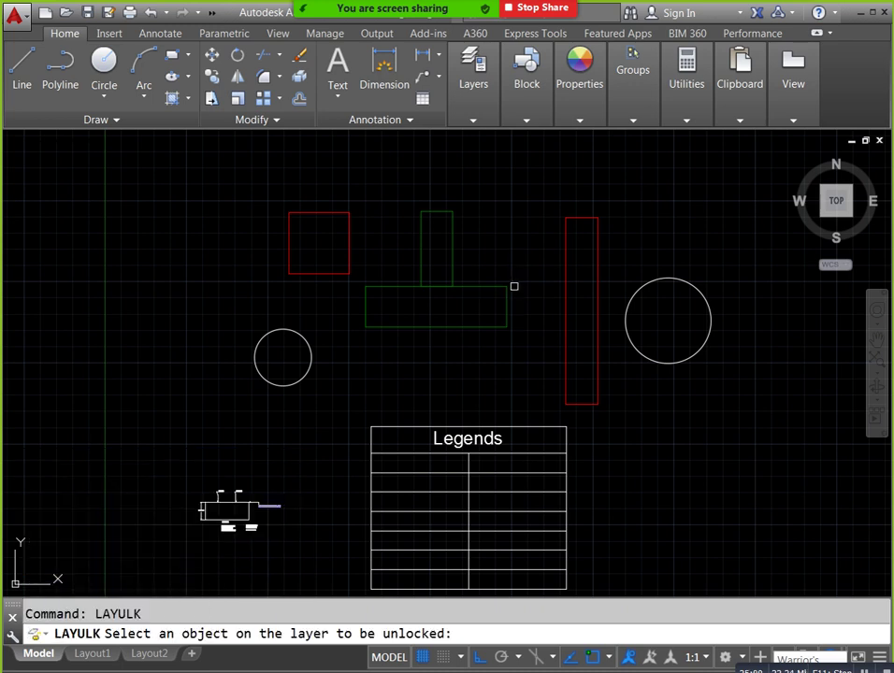
{"action": "left_click", "coordinate": [507, 293]}
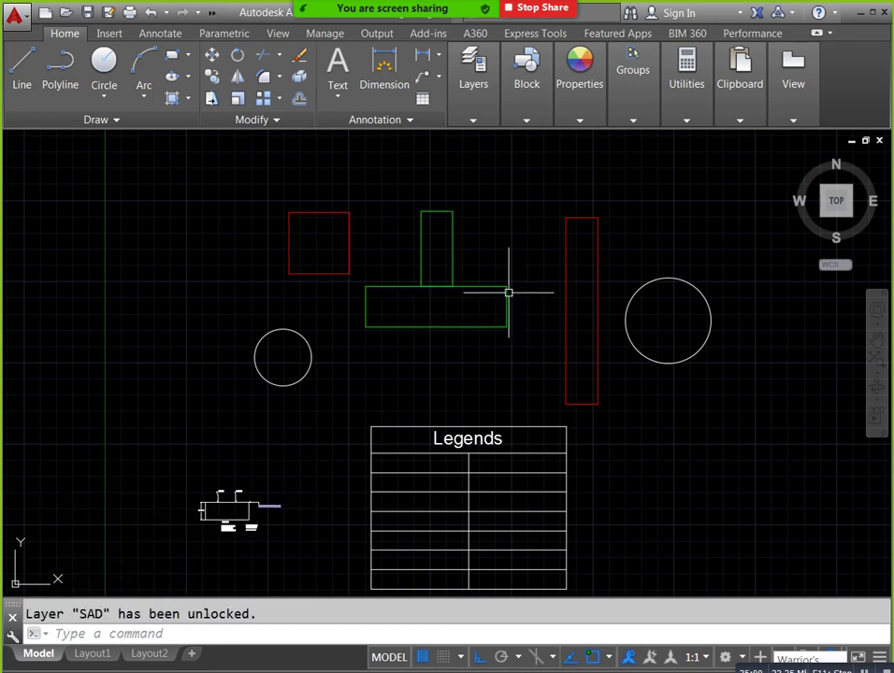
{"action": "left_click", "coordinate": [522, 109]}
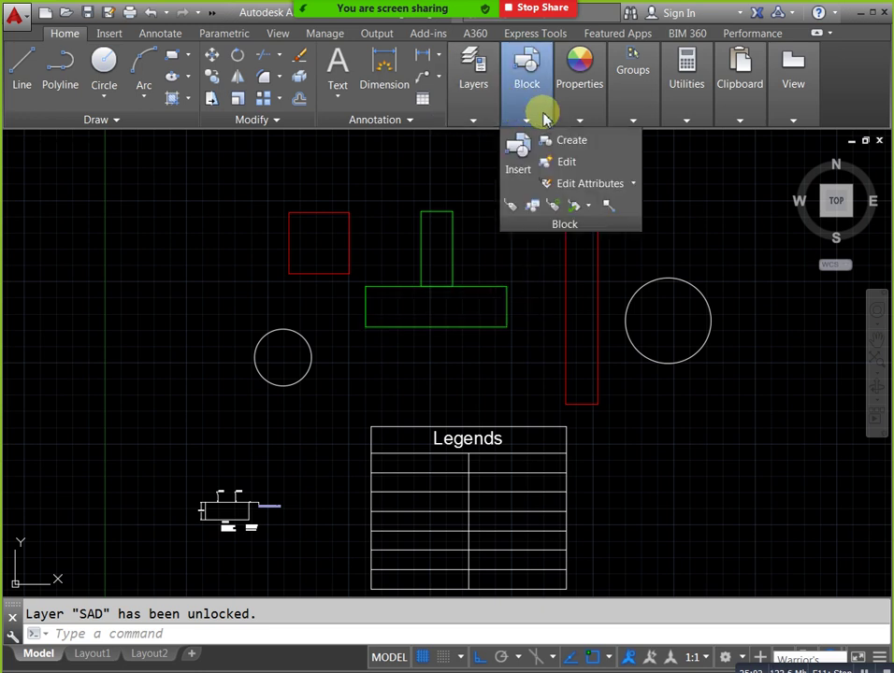
{"action": "left_click", "coordinate": [475, 116]}
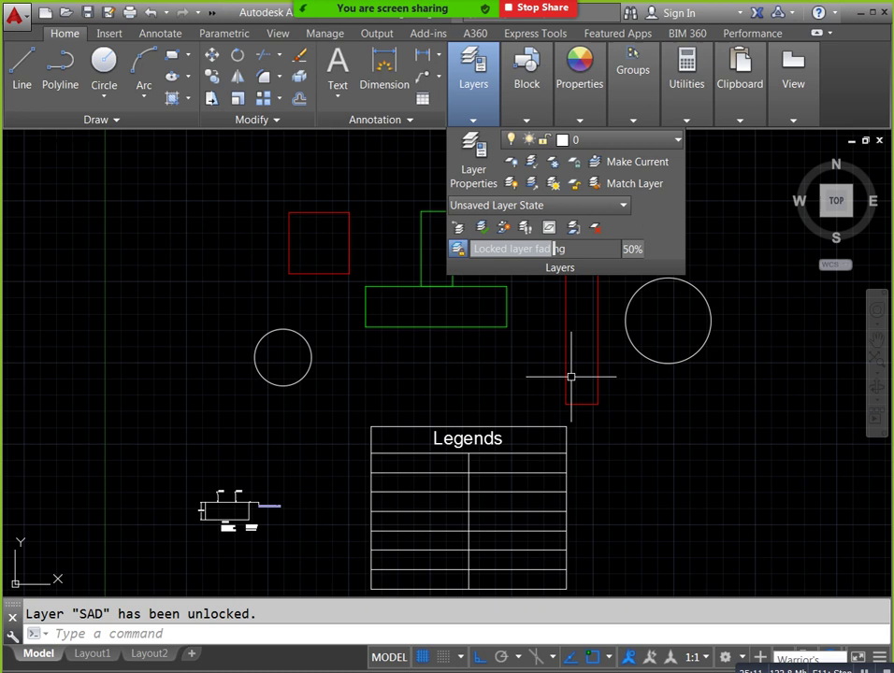
{"action": "middle_click_drag", "start_coordinate": [539, 372], "coordinate": [535, 373]}
- Use LAYFRZ to freeze layers SAD and RAD by picking the wide green rectangle and the tall red rectangle
{"action": "type", "text": "layfrz"}
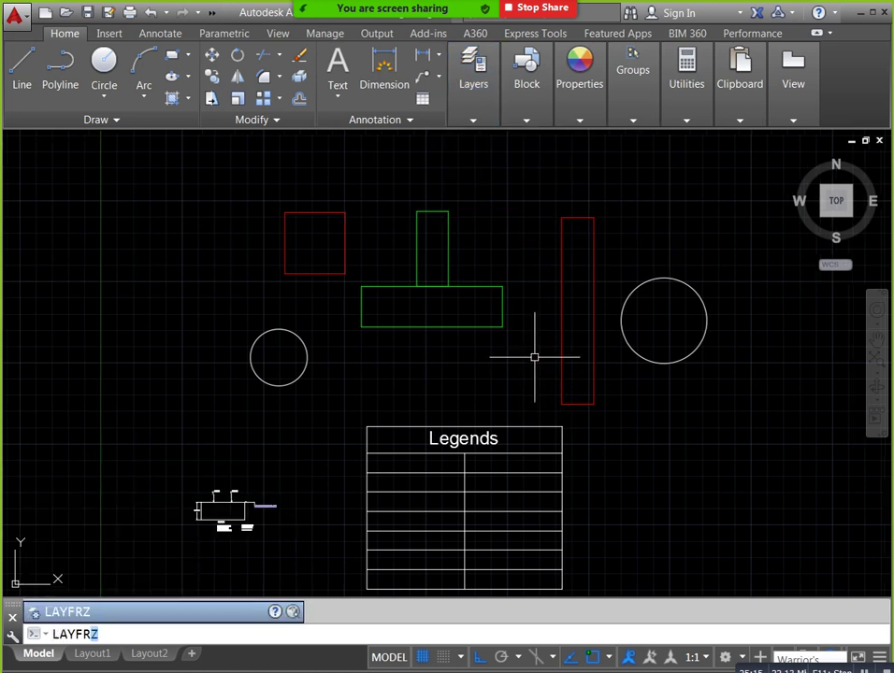
{"action": "key", "text": "Return"}
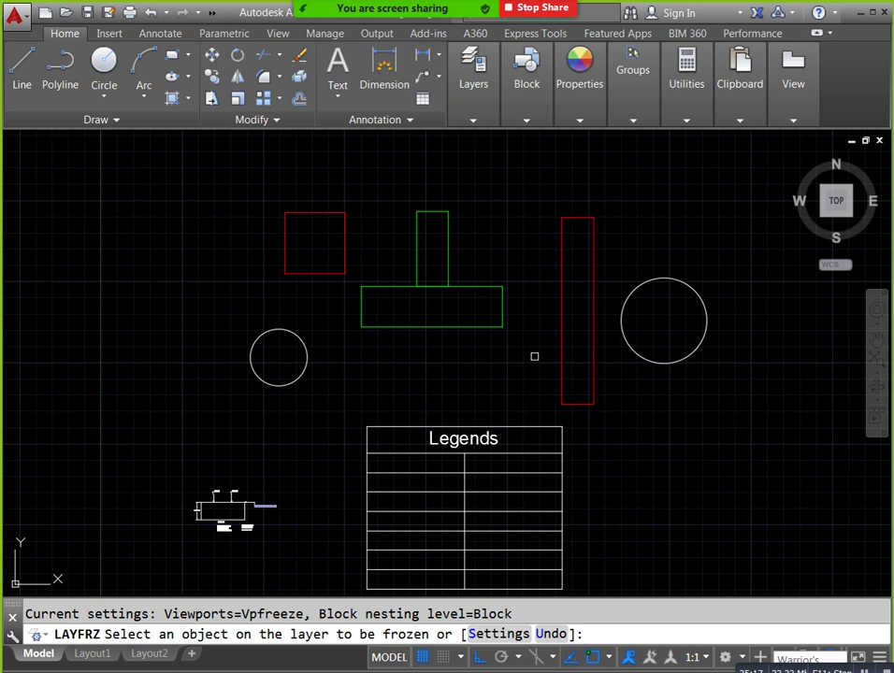
{"action": "left_click", "coordinate": [503, 298]}
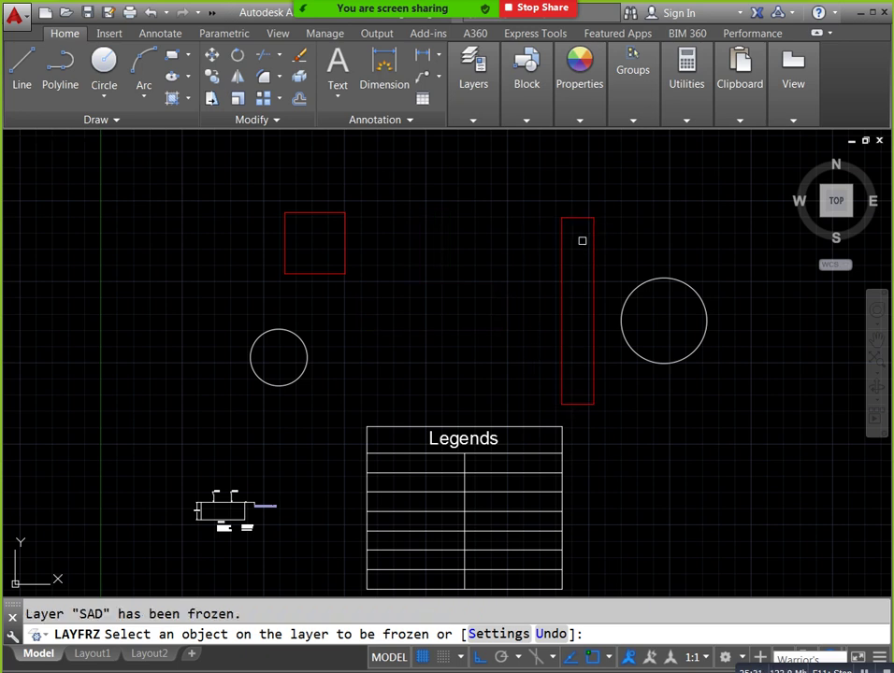
{"action": "left_click", "coordinate": [562, 239]}
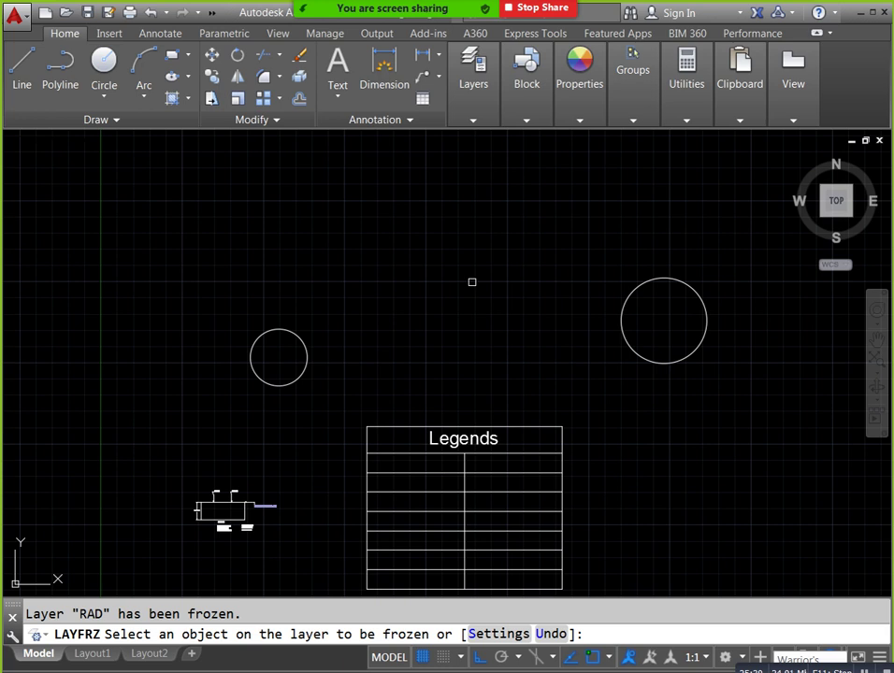
{"action": "key", "text": "Escape"}
- Thaw all frozen layers with LAYTHW
{"action": "type", "text": "lay"}
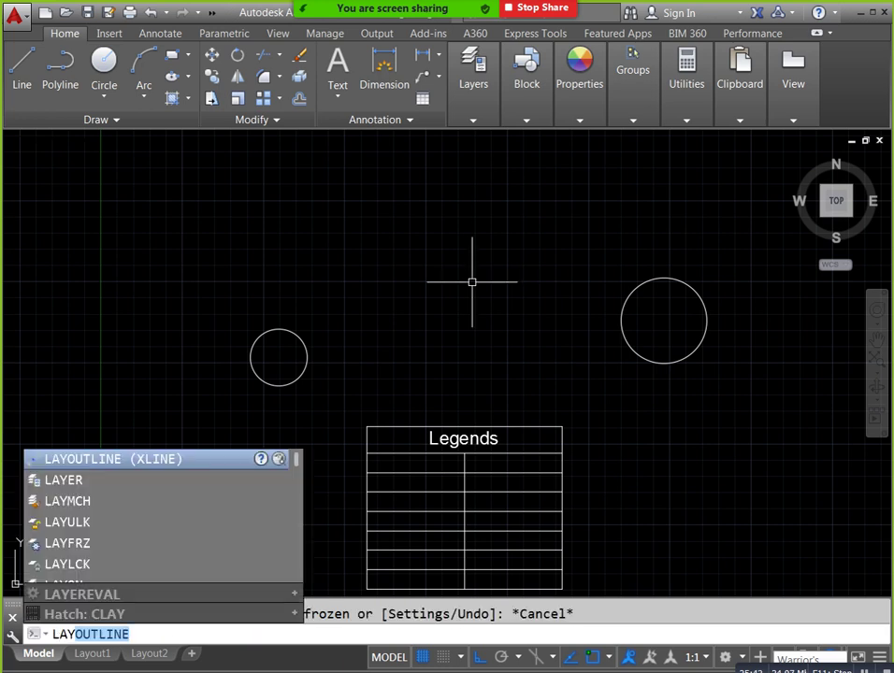
{"action": "type", "text": "thw"}
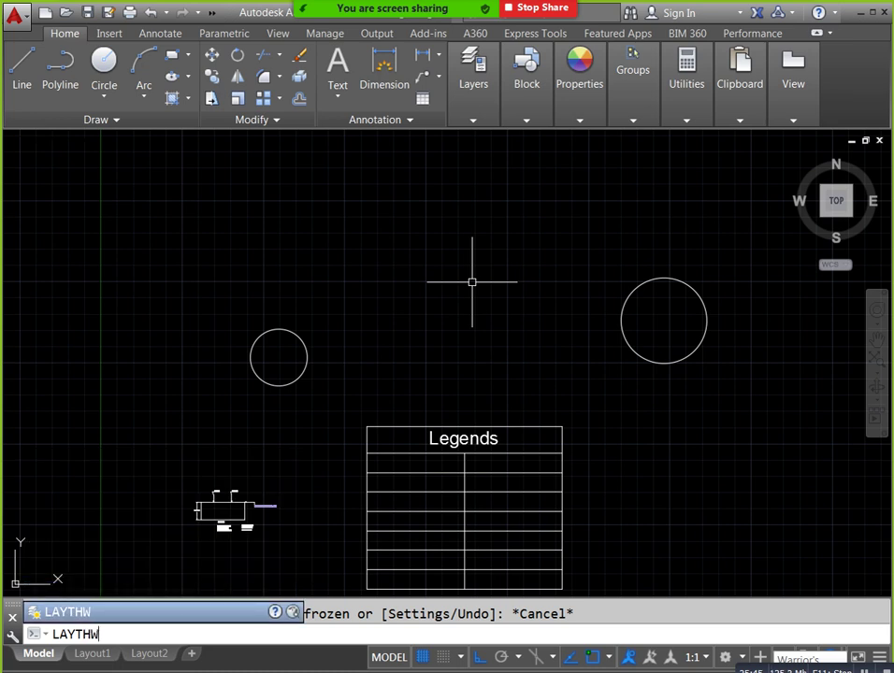
{"action": "key", "text": "Return"}
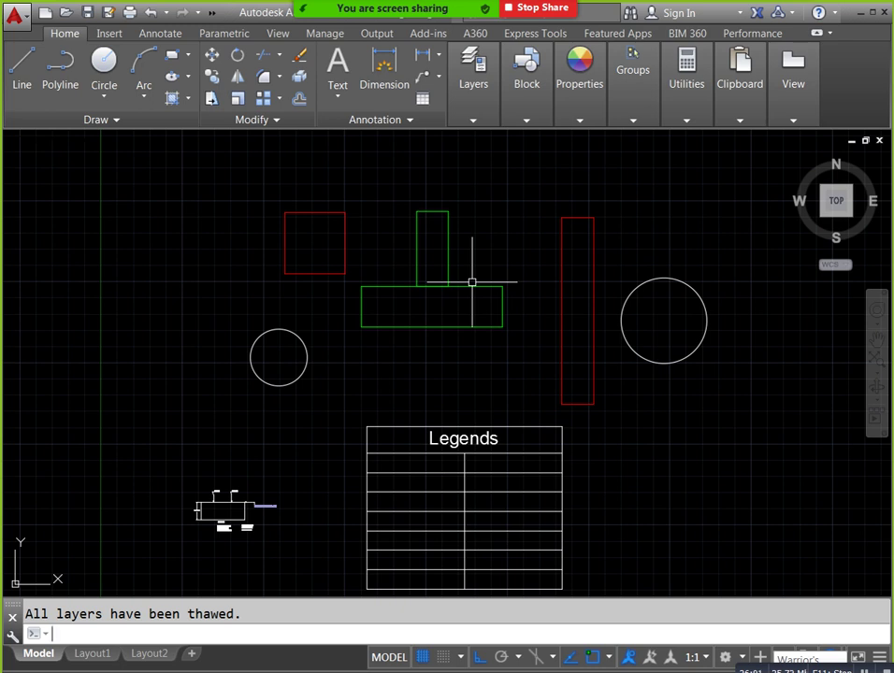
- Use LAYISO to isolate layer SAD by picking the wide green rectangle
{"action": "type", "text": "layiso"}
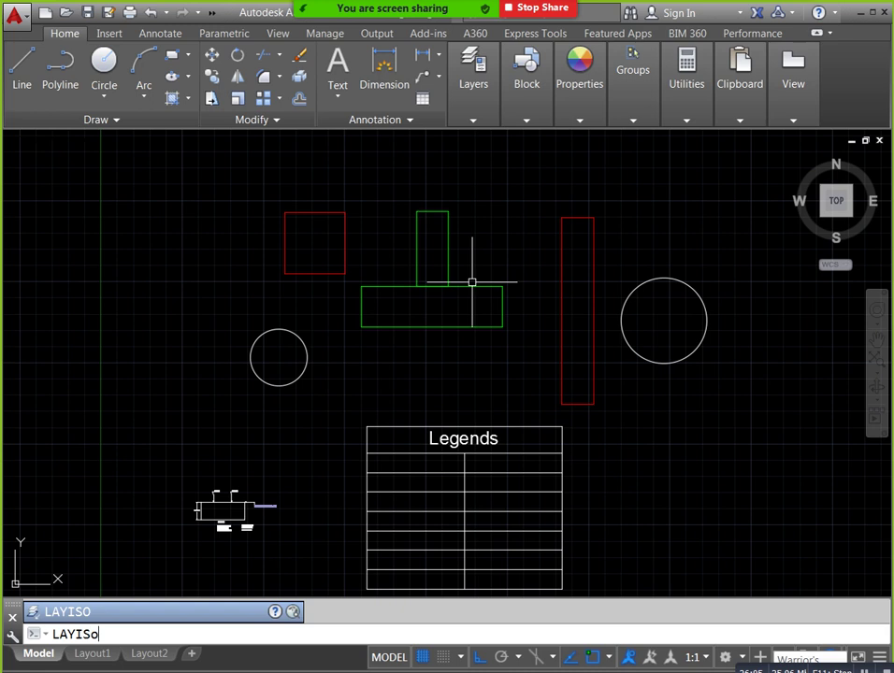
{"action": "key", "text": "Return"}
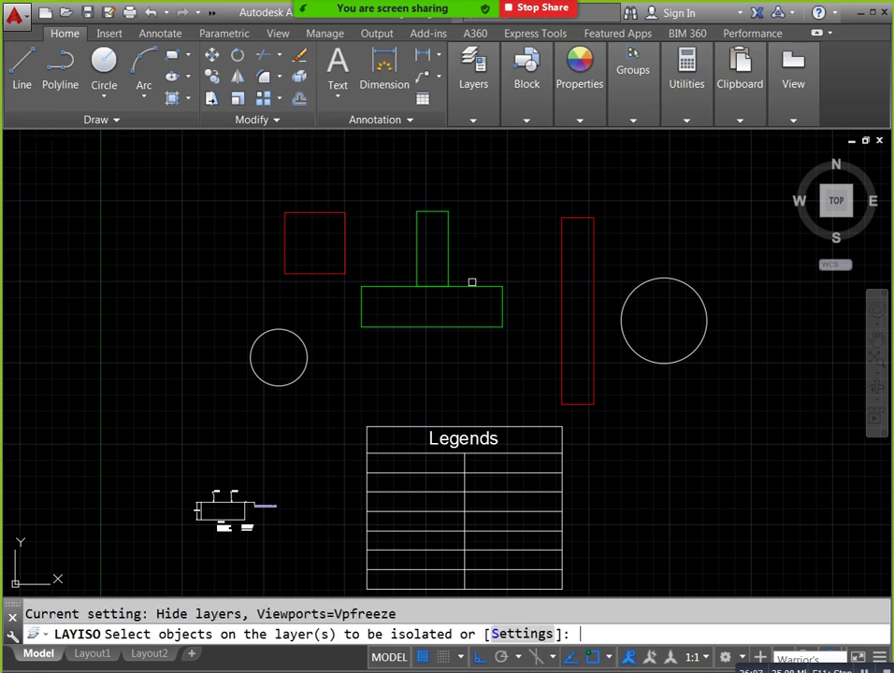
{"action": "left_click", "coordinate": [472, 285]}
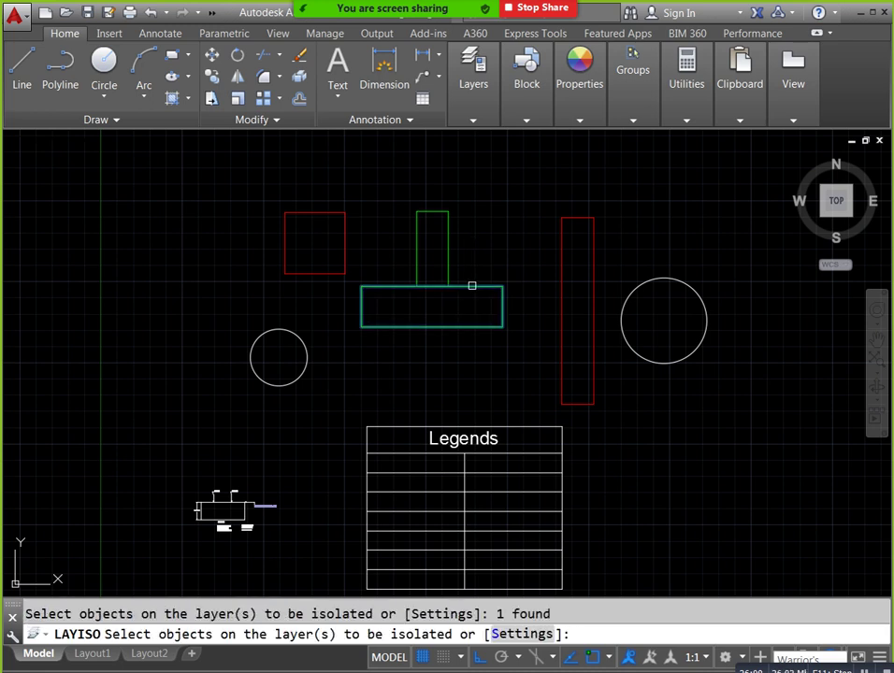
{"action": "key", "text": "Return"}
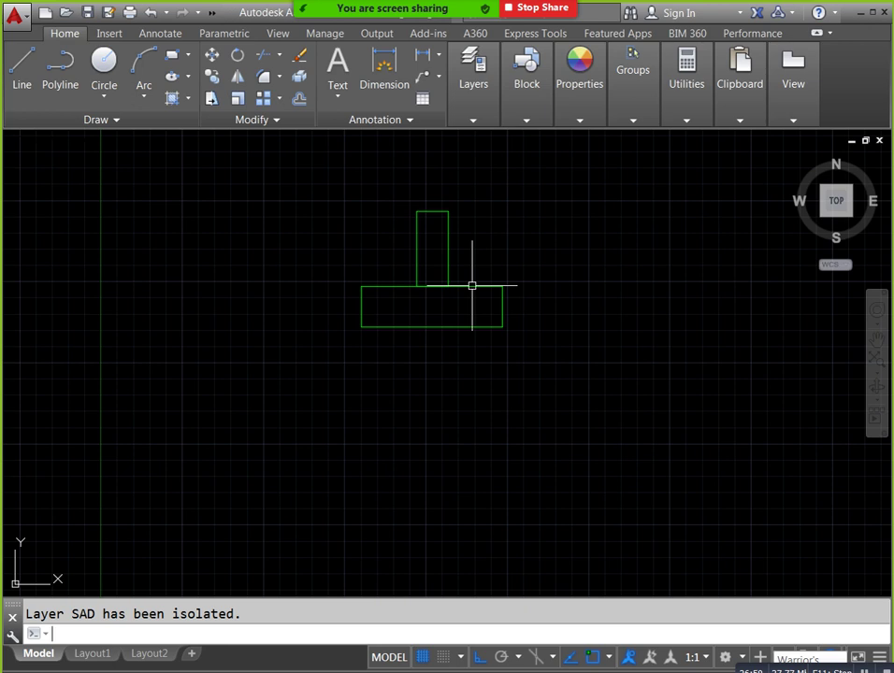
- Restore the layers hidden by the isolation with LAYUNISO
{"action": "type", "text": "LAYUb"}
{"action": "key", "text": "BackSpace"}
{"action": "type", "text": "NISo"}
{"action": "key", "text": "Return"}
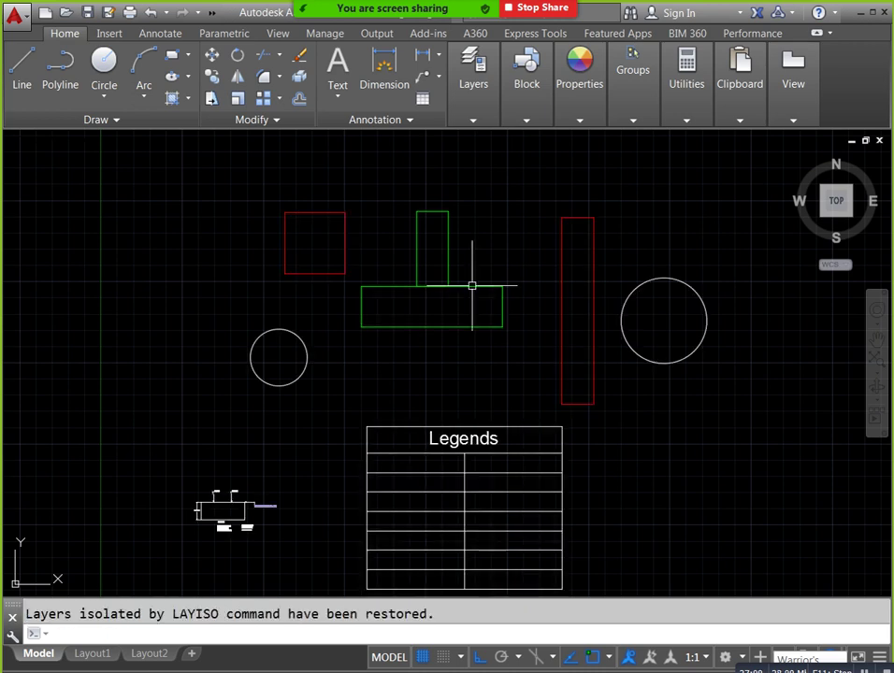
- Examine the on/off, freeze and lock controls of the drawing's layers, including the lock toggle of layer RAD
{"action": "left_click", "coordinate": [484, 122]}
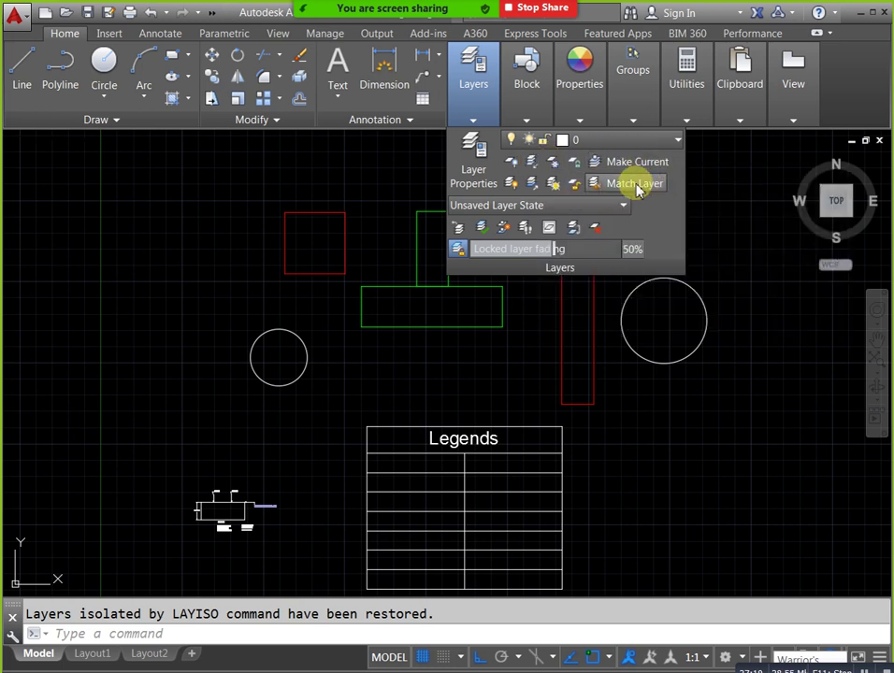
{"action": "left_click", "coordinate": [642, 141]}
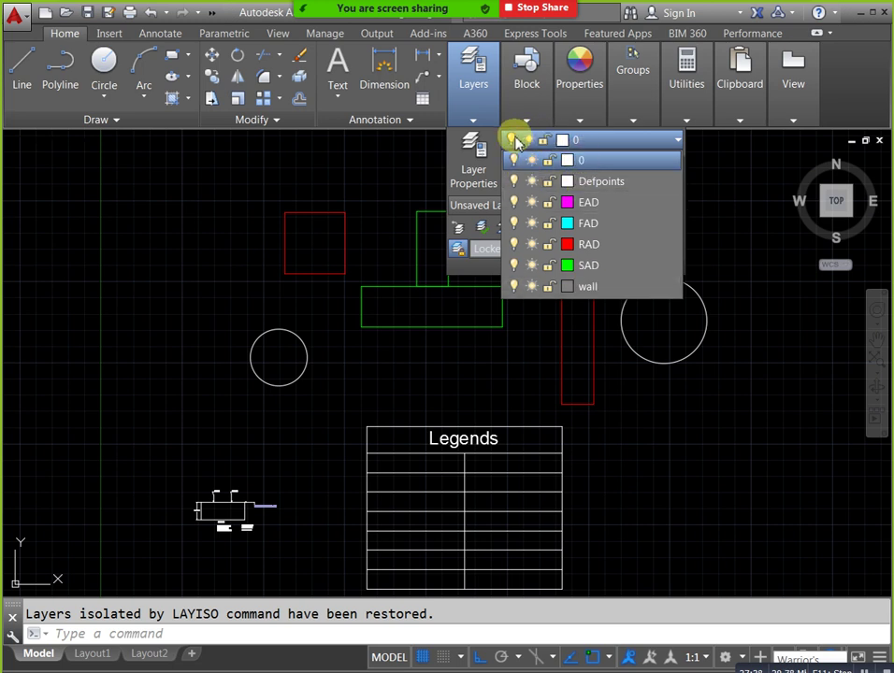
{"action": "left_click", "coordinate": [549, 245]}
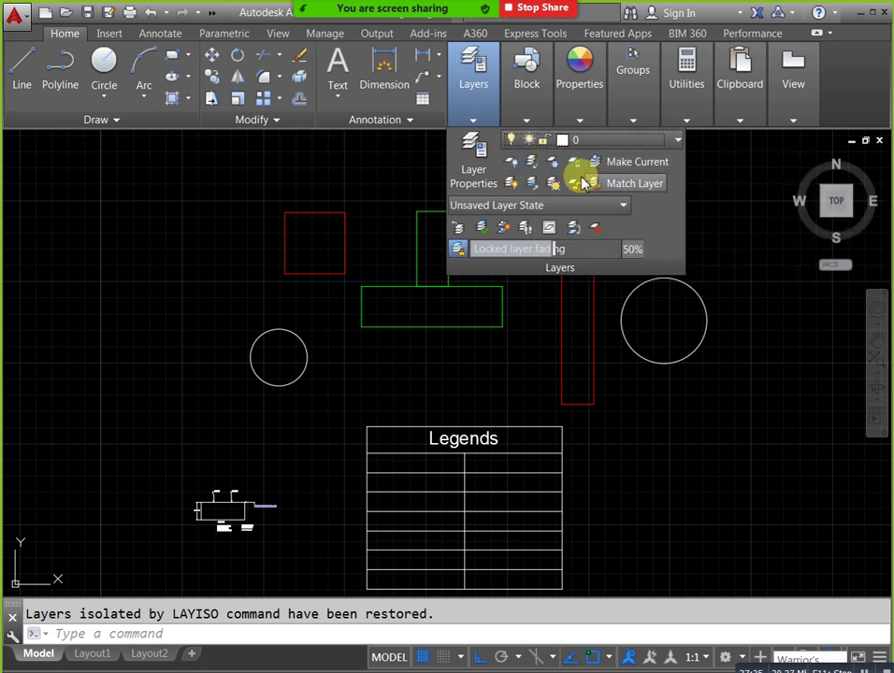
- Use LAYOFF to turn off layer SAD by picking the wide green rectangle
{"action": "left_click", "coordinate": [515, 185]}
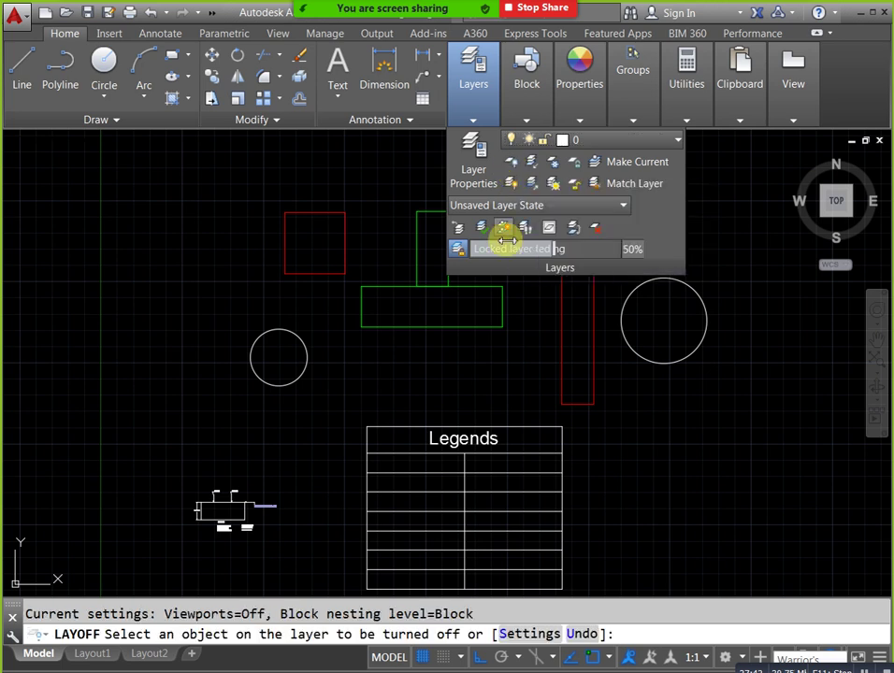
{"action": "left_click", "coordinate": [499, 285]}
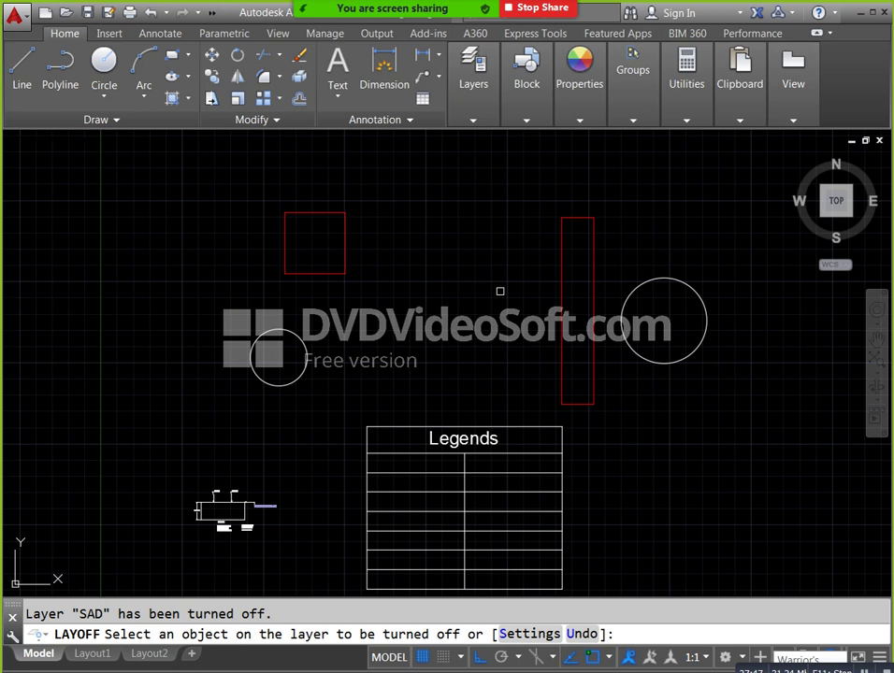
{"action": "key", "text": "Escape"}
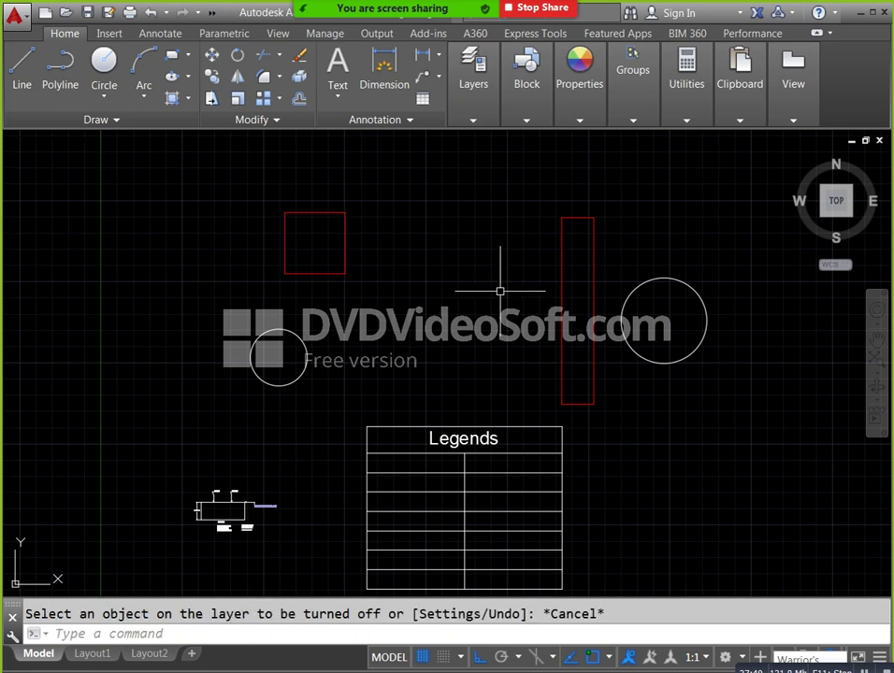
- Turn all layers back on with LAYON
{"action": "type", "text": "layon"}
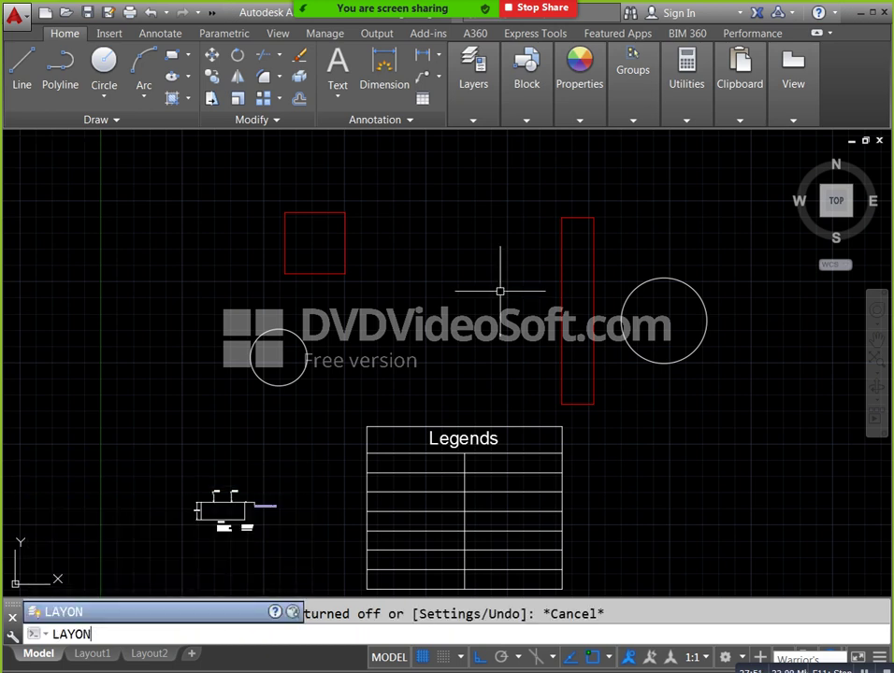
{"action": "key", "text": "Return"}
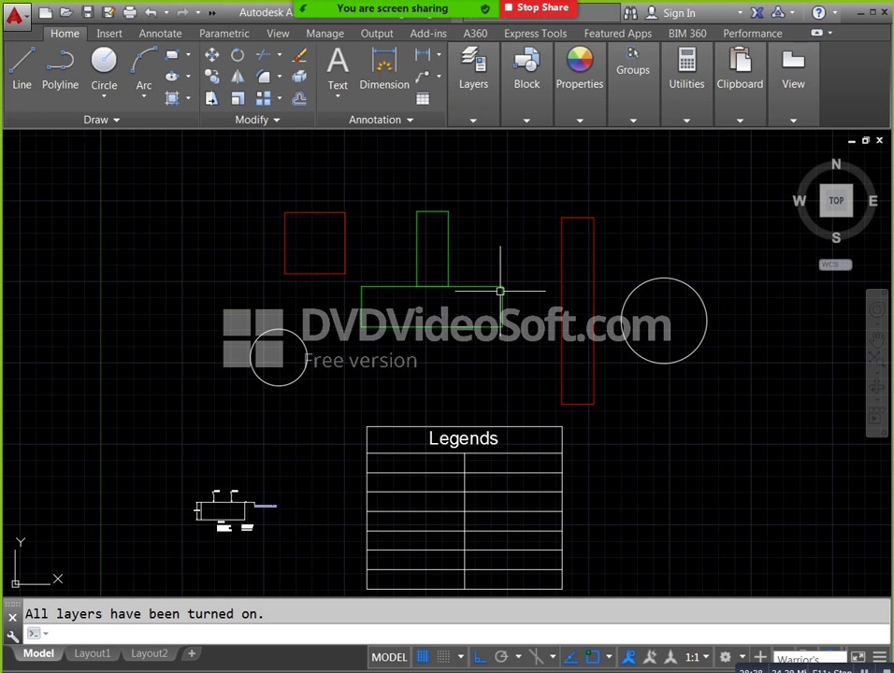
{"action": "middle_click_drag", "start_coordinate": [443, 350], "coordinate": [498, 329]}
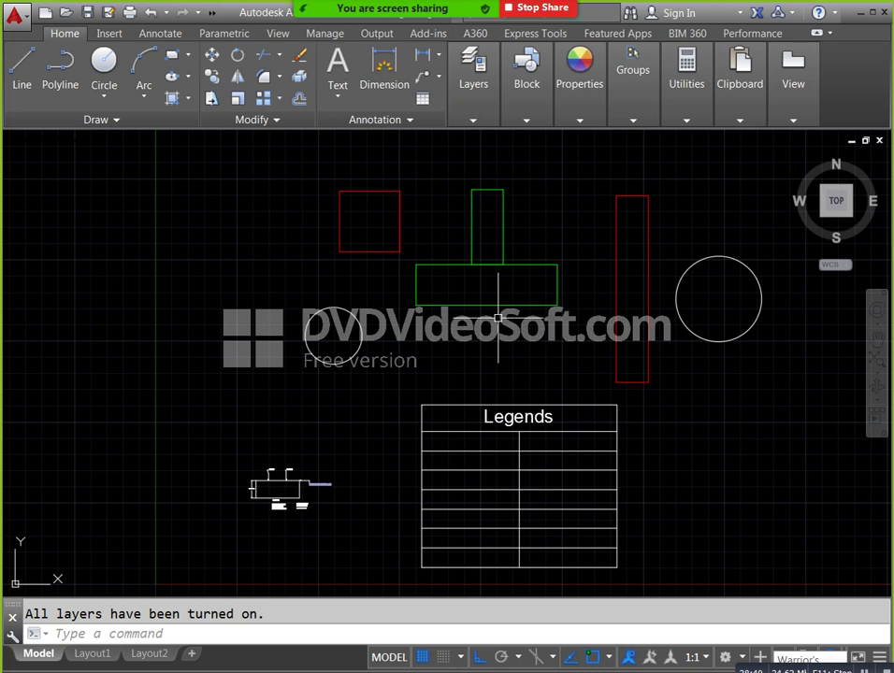
{"action": "left_click", "coordinate": [474, 89]}
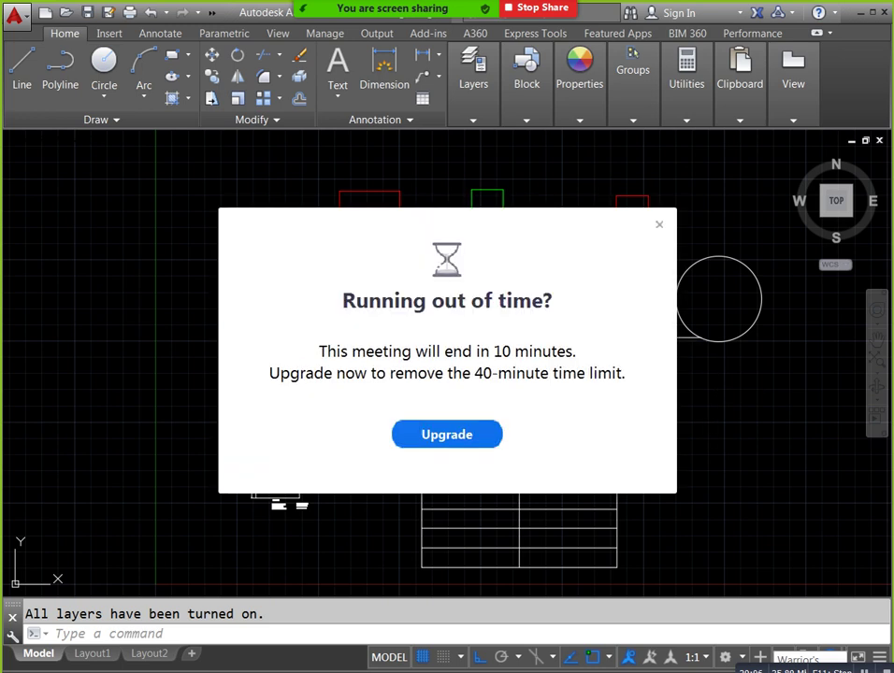
{"action": "left_click", "coordinate": [660, 226]}
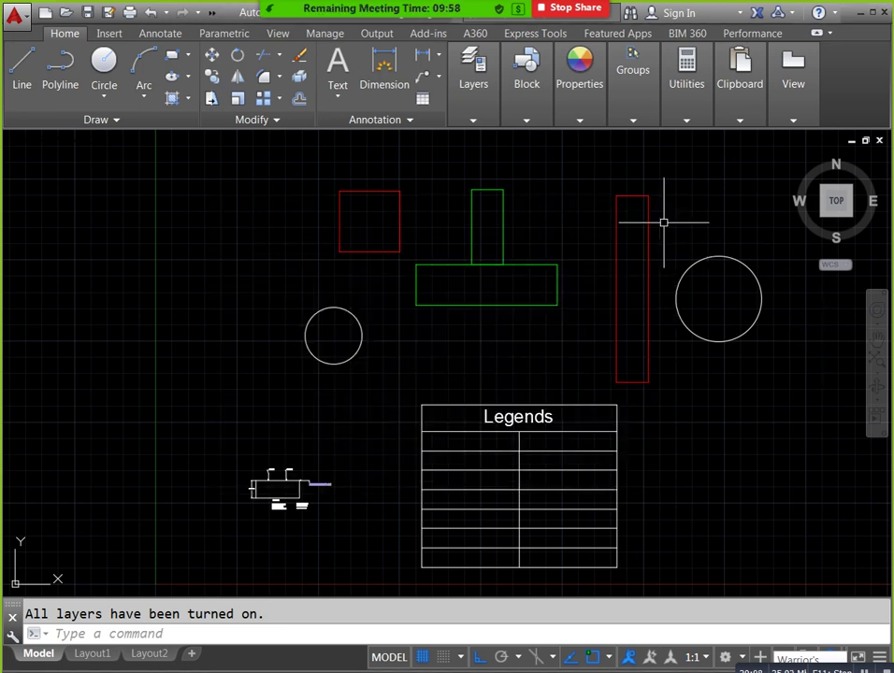
{"action": "left_click", "coordinate": [526, 119]}
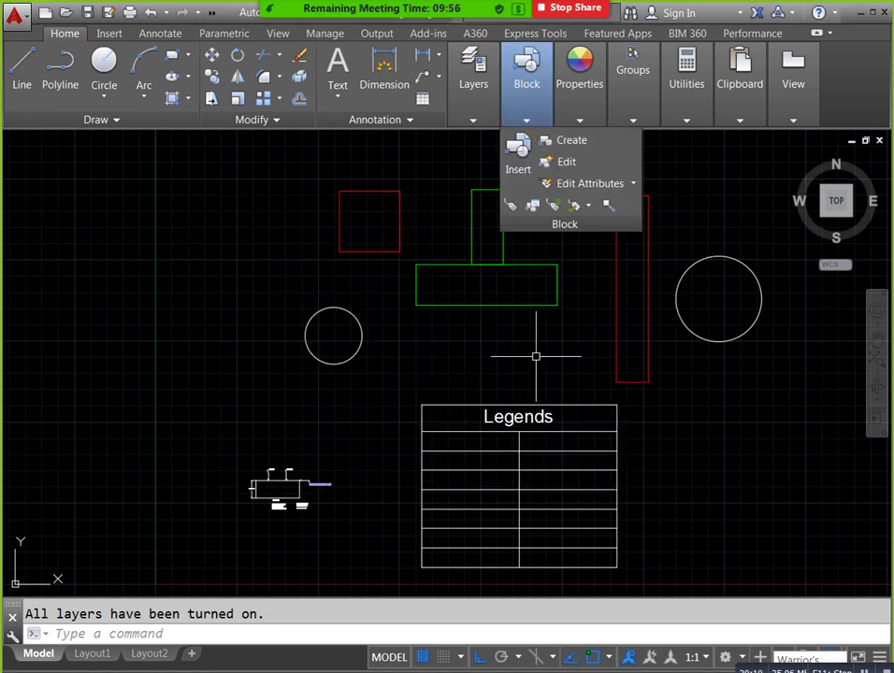
{"action": "left_click", "coordinate": [531, 120]}
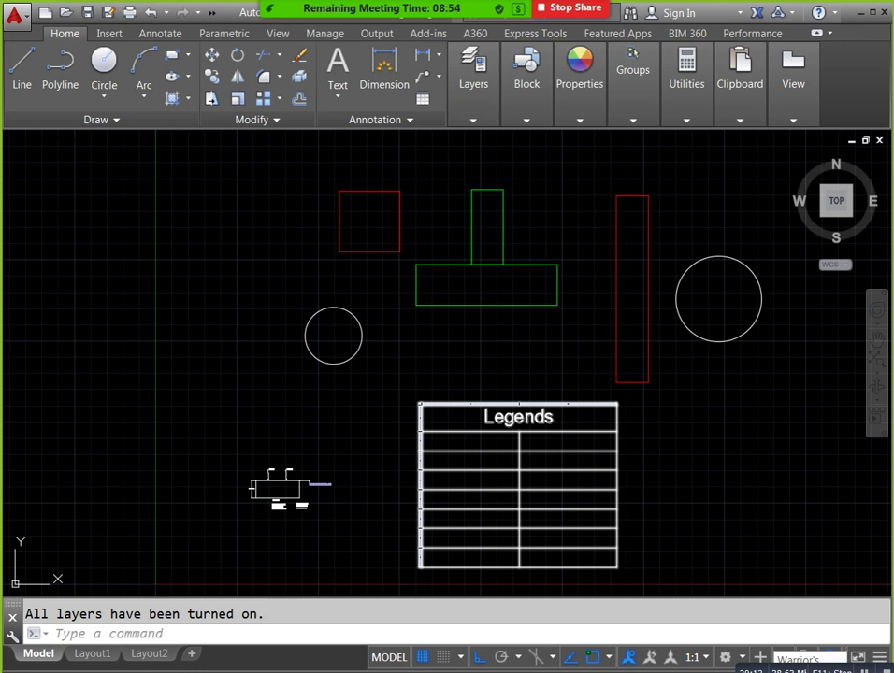
{"action": "key", "text": "Escape"}
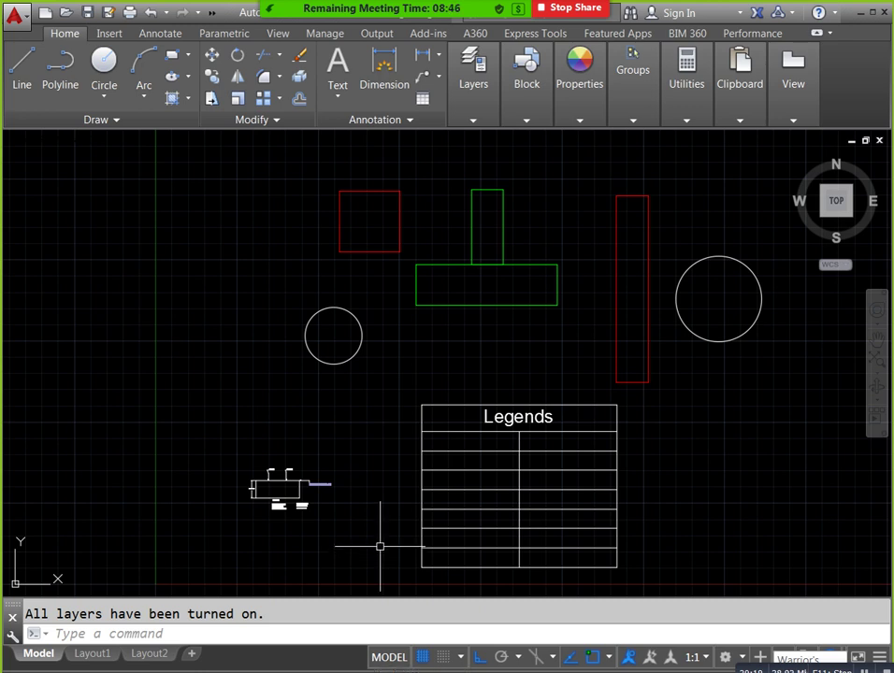
- Set the current lineweight for new objects to 0.40 mm
{"action": "scroll", "coordinate": [268, 523], "scroll_direction": "up", "scroll_amount": 5}
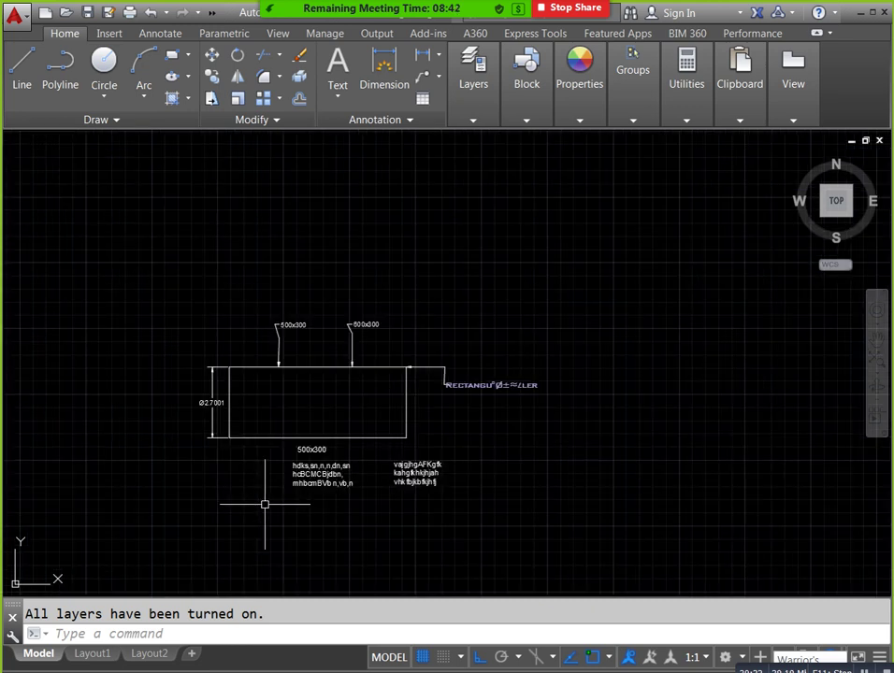
{"action": "mouse_move", "coordinate": [538, 110]}
{"action": "mouse_move", "coordinate": [593, 93]}
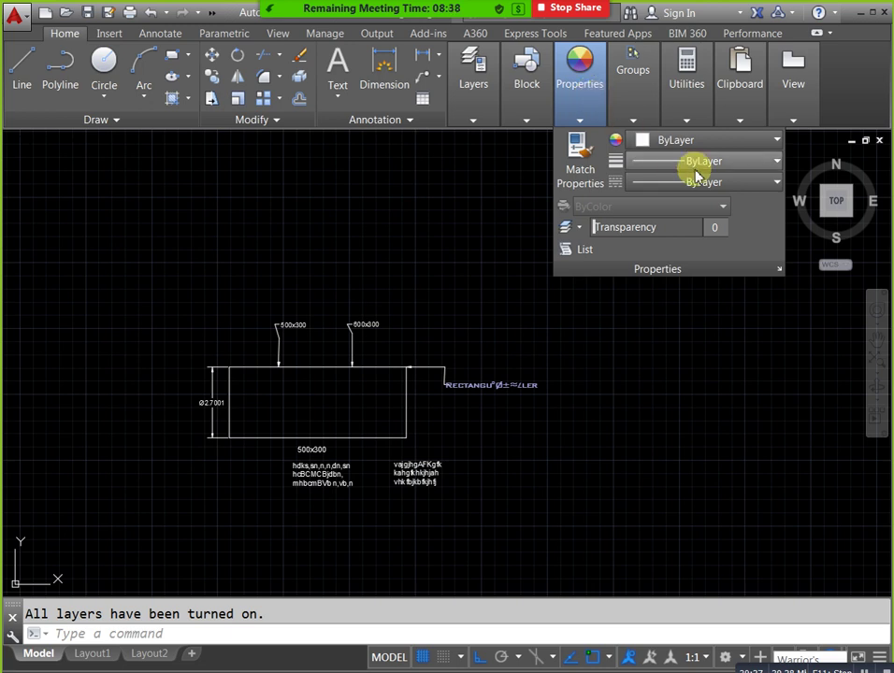
{"action": "left_click", "coordinate": [754, 182]}
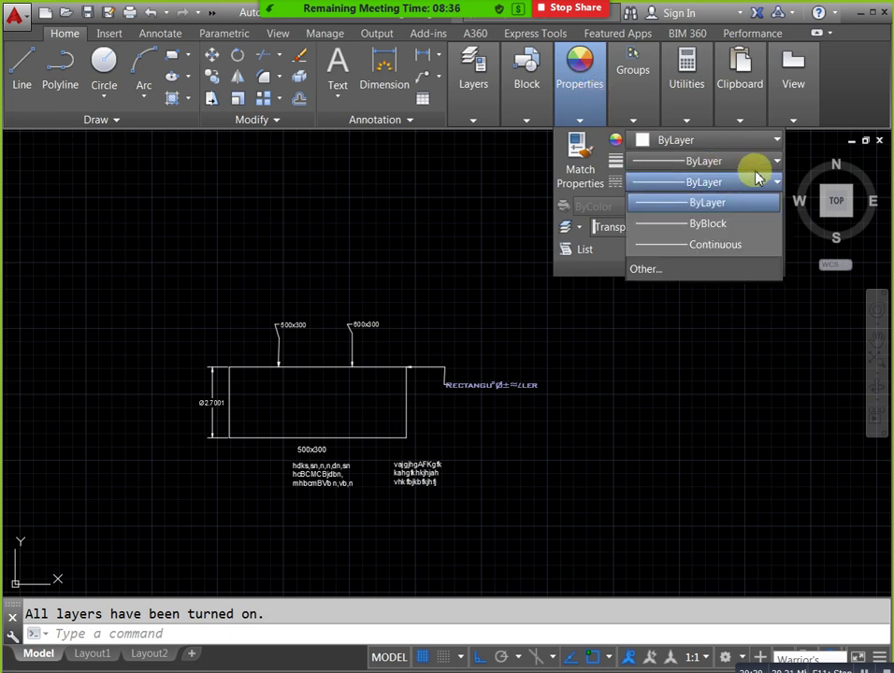
{"action": "left_click", "coordinate": [762, 176]}
{"action": "left_click", "coordinate": [772, 164]}
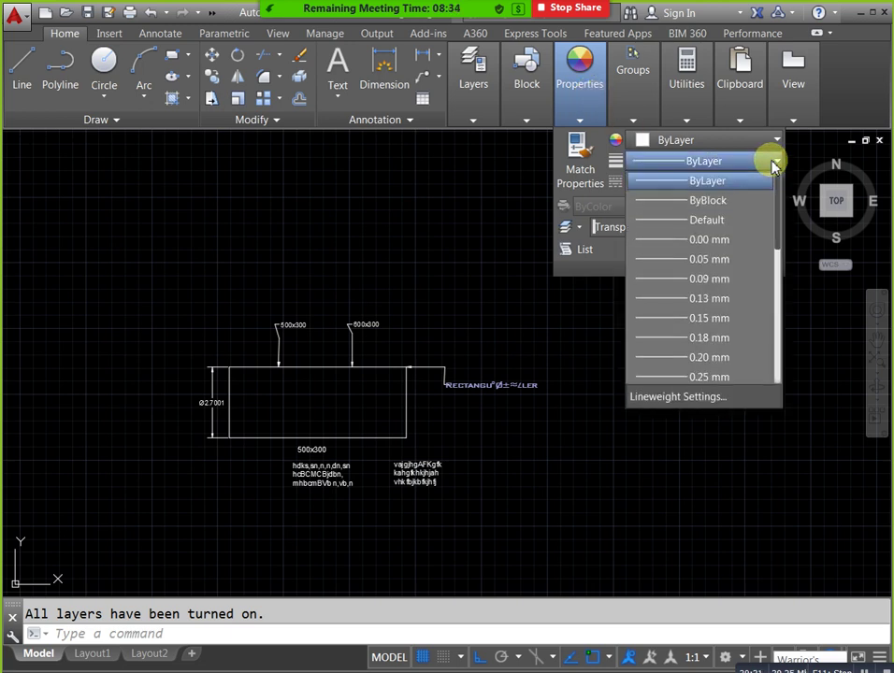
{"action": "left_click_drag", "start_coordinate": [777, 239], "coordinate": [774, 303]}
{"action": "left_click", "coordinate": [713, 280]}
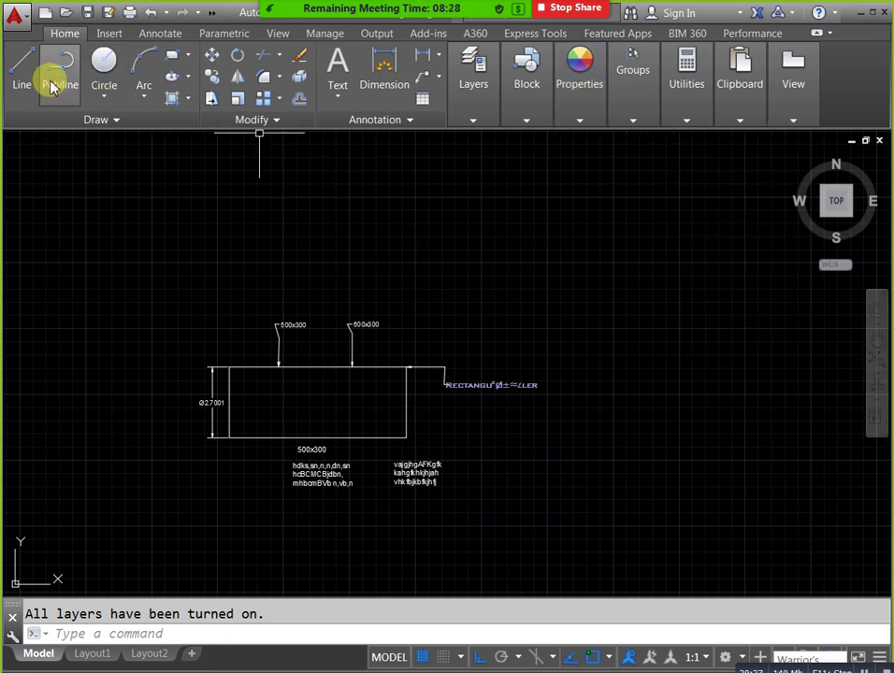
- Draw a single horizontal line in the empty space above and to the right of the annotated rectangle
{"action": "left_click", "coordinate": [20, 67]}
{"action": "left_click", "coordinate": [425, 238]}
{"action": "left_click", "coordinate": [632, 239]}
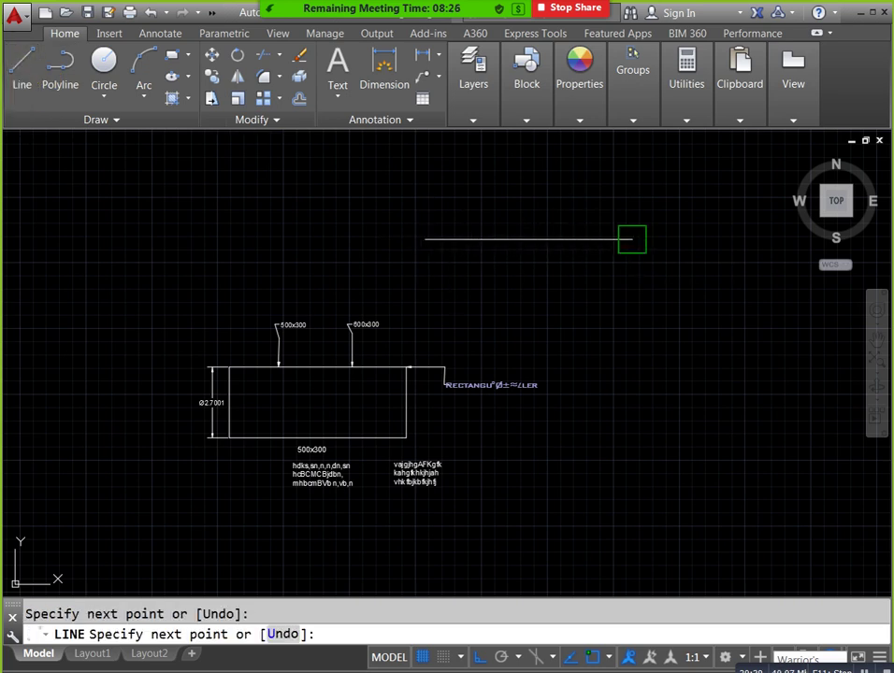
{"action": "key", "text": "Escape"}
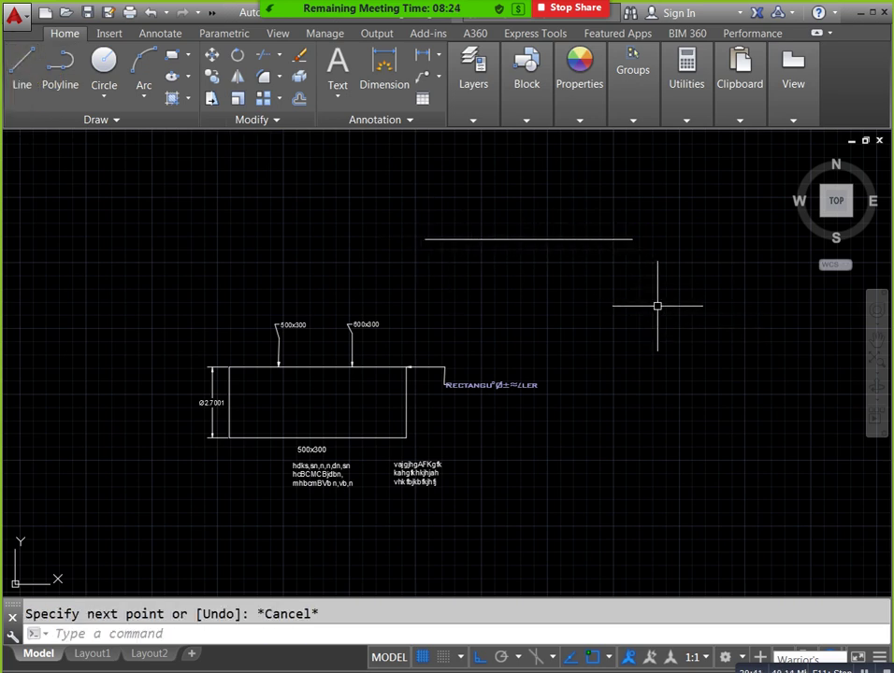
- Turn on the Display Lineweight option in the lineweight settings using LW
{"action": "type", "text": "lw"}
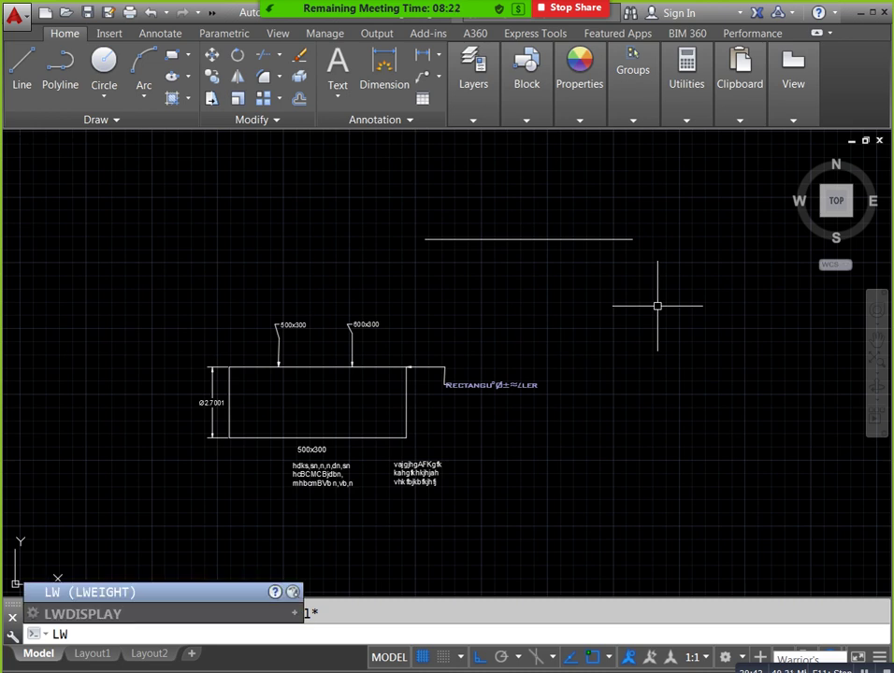
{"action": "key", "text": "Return"}
{"action": "left_click", "coordinate": [665, 329]}
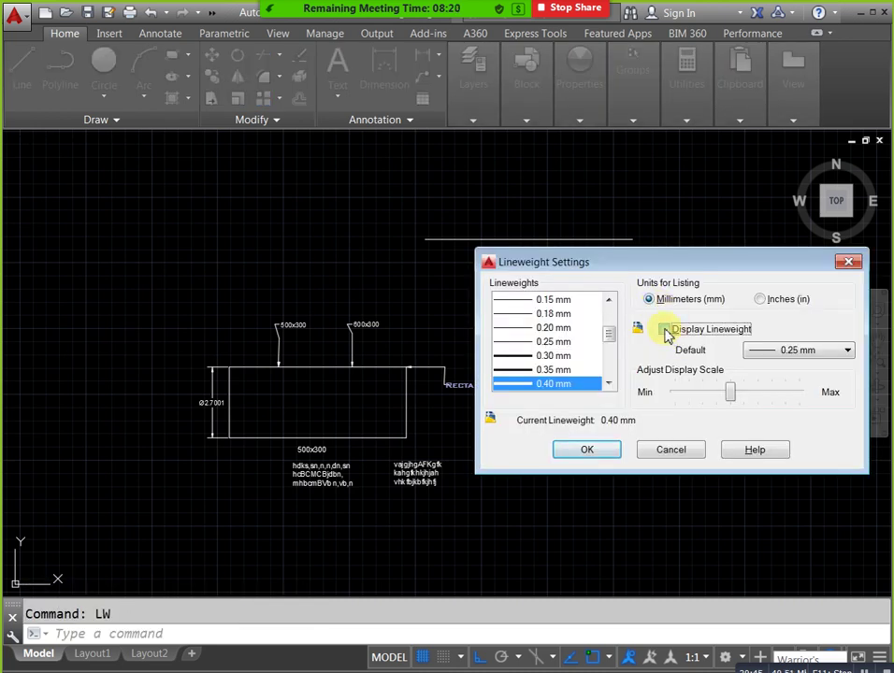
{"action": "left_click", "coordinate": [612, 450]}
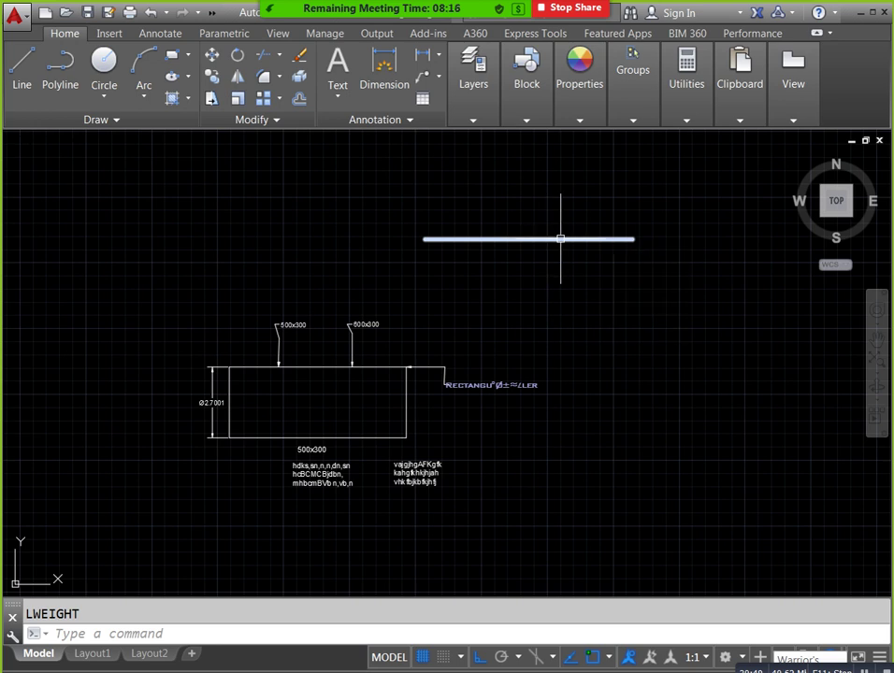
- Set the current lineweight for new objects back to ByLayer
{"action": "left_click", "coordinate": [574, 111]}
{"action": "left_click", "coordinate": [767, 162]}
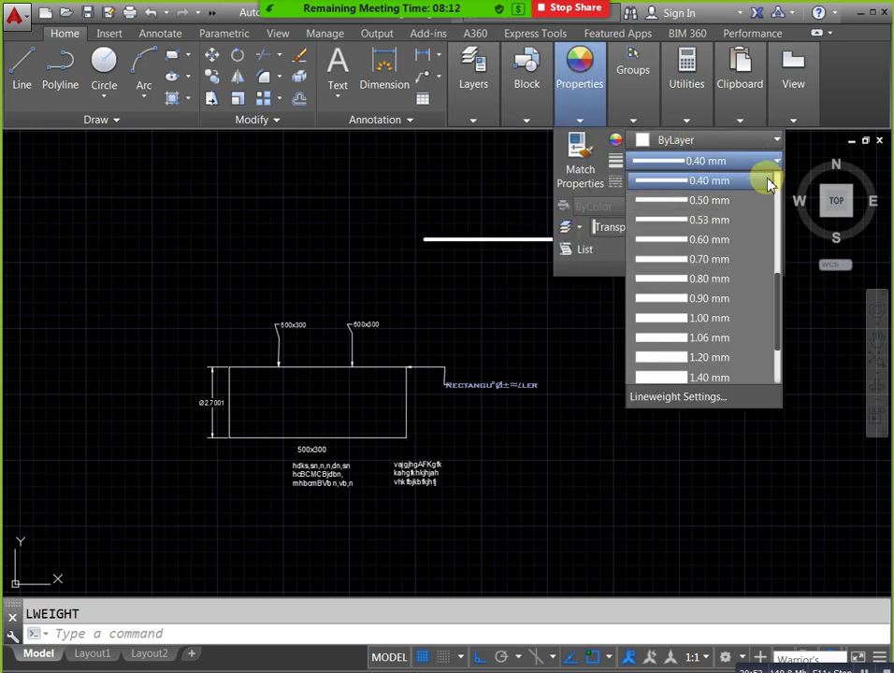
{"action": "left_click_drag", "start_coordinate": [776, 289], "coordinate": [775, 156]}
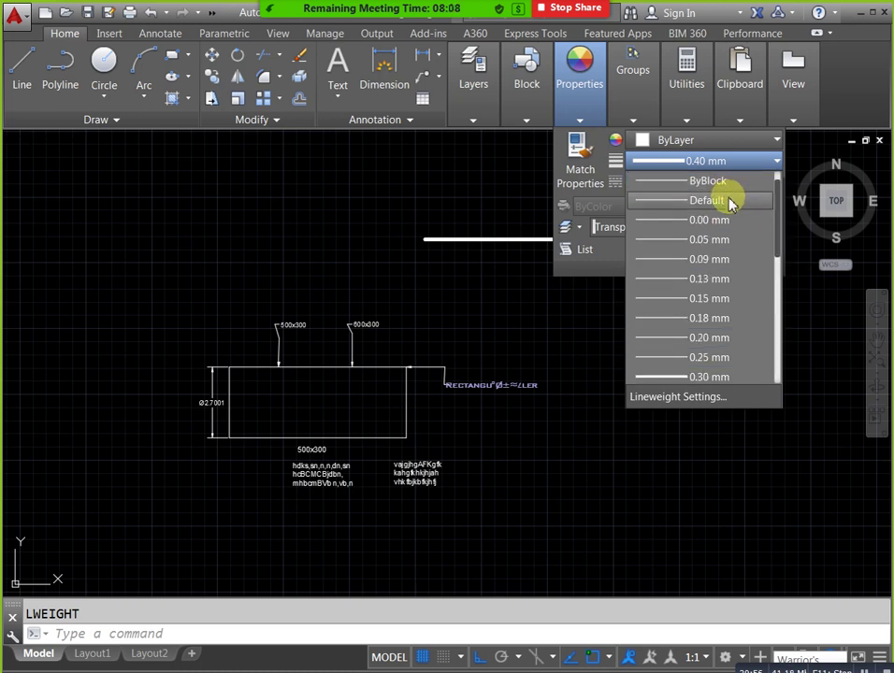
{"action": "left_click", "coordinate": [732, 201]}
{"action": "left_click", "coordinate": [777, 160]}
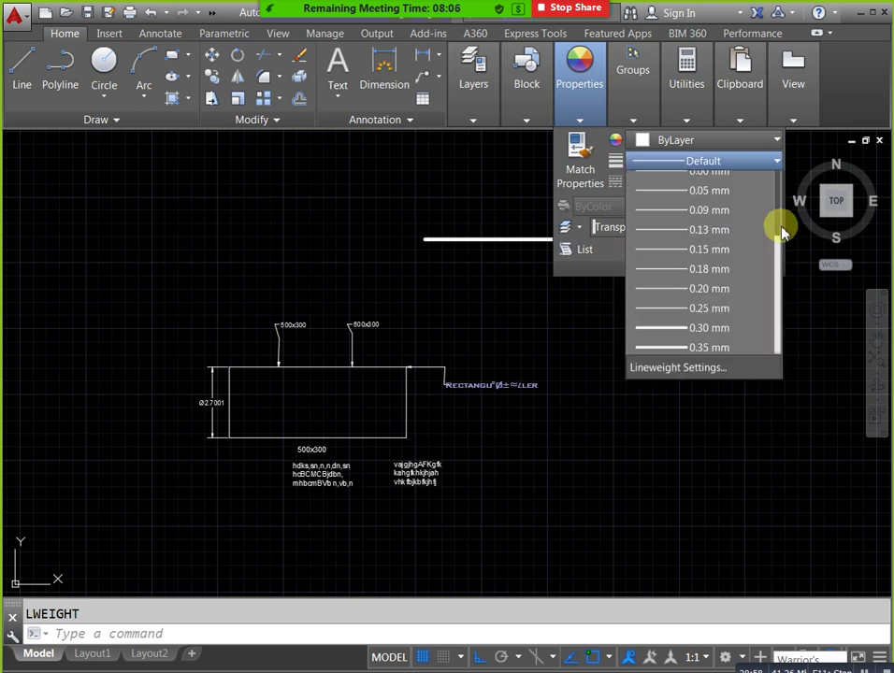
{"action": "scroll", "coordinate": [777, 239], "scroll_direction": "up", "scroll_amount": 3}
{"action": "left_click", "coordinate": [732, 179]}
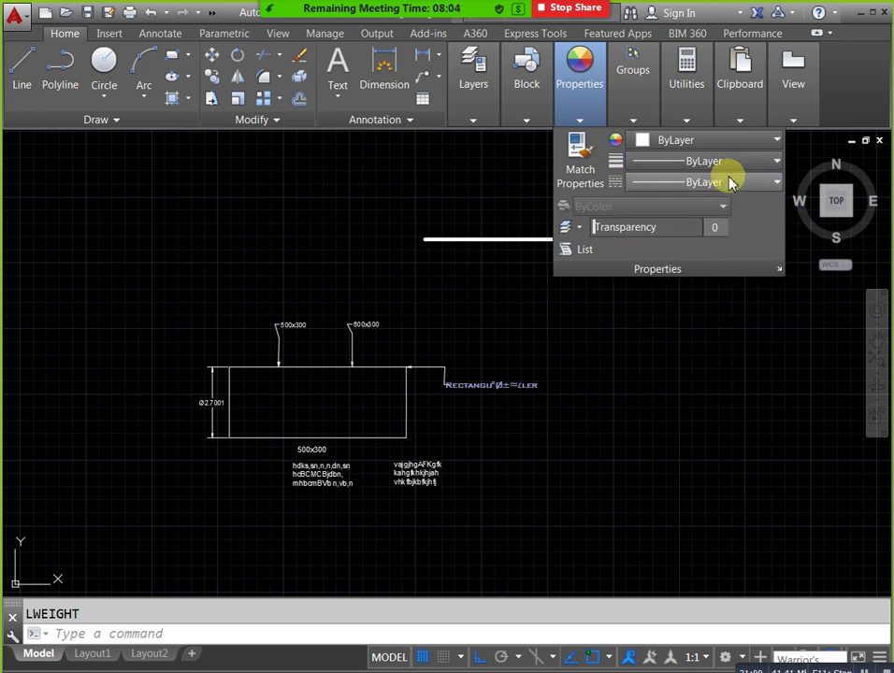
{"action": "key", "text": "Escape"}
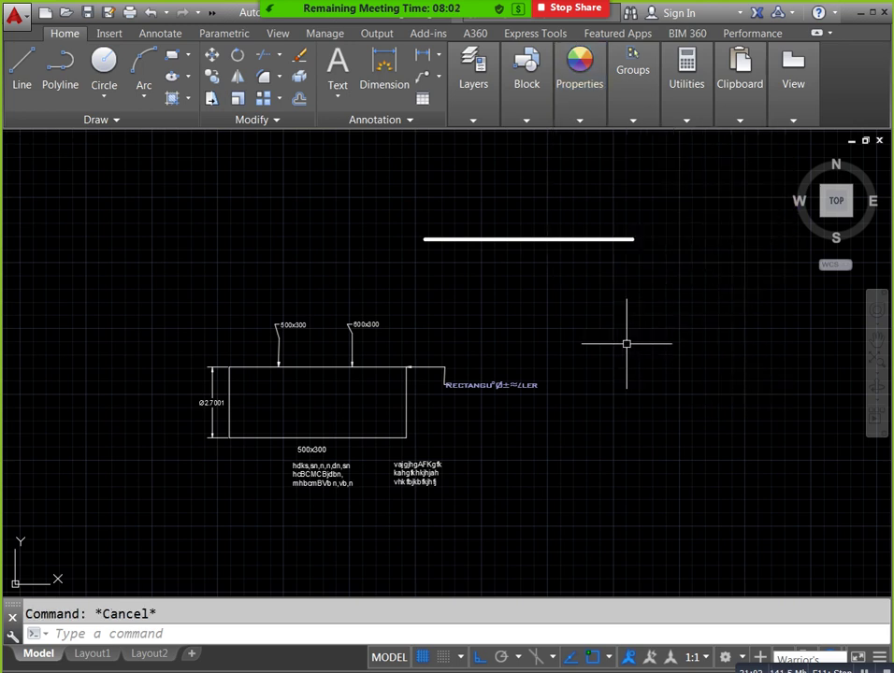
- Turn off the Display Lineweight option in the lineweight settings using LW
{"action": "type", "text": "lw"}
{"action": "key", "text": "Return"}
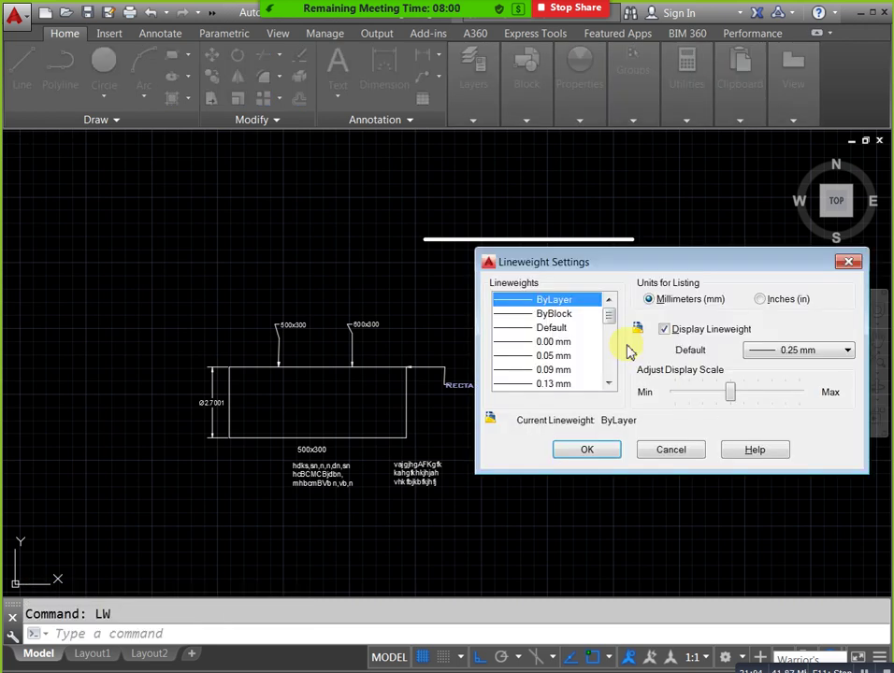
{"action": "left_click", "coordinate": [664, 329]}
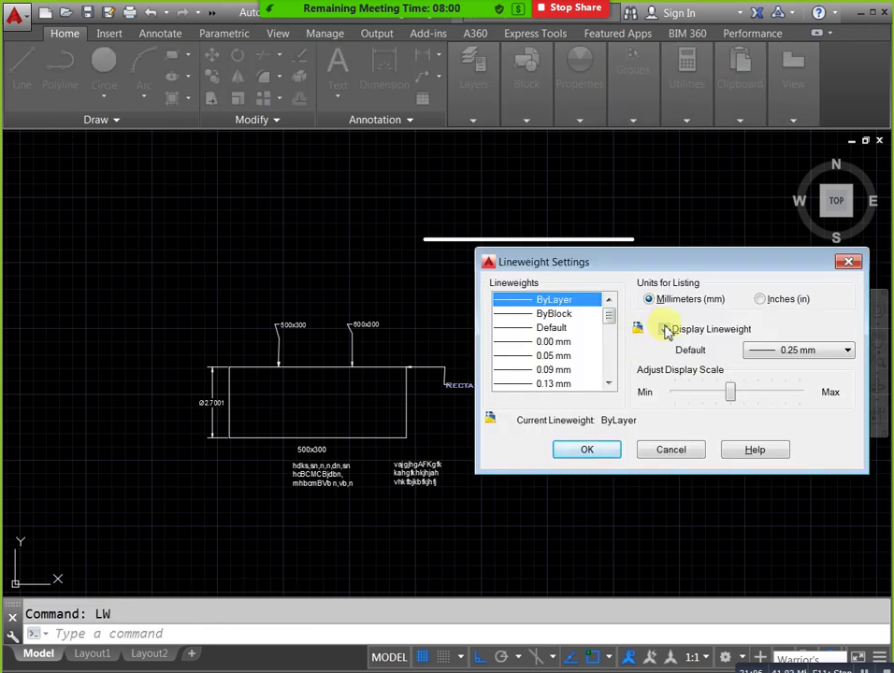
{"action": "left_click", "coordinate": [593, 450]}
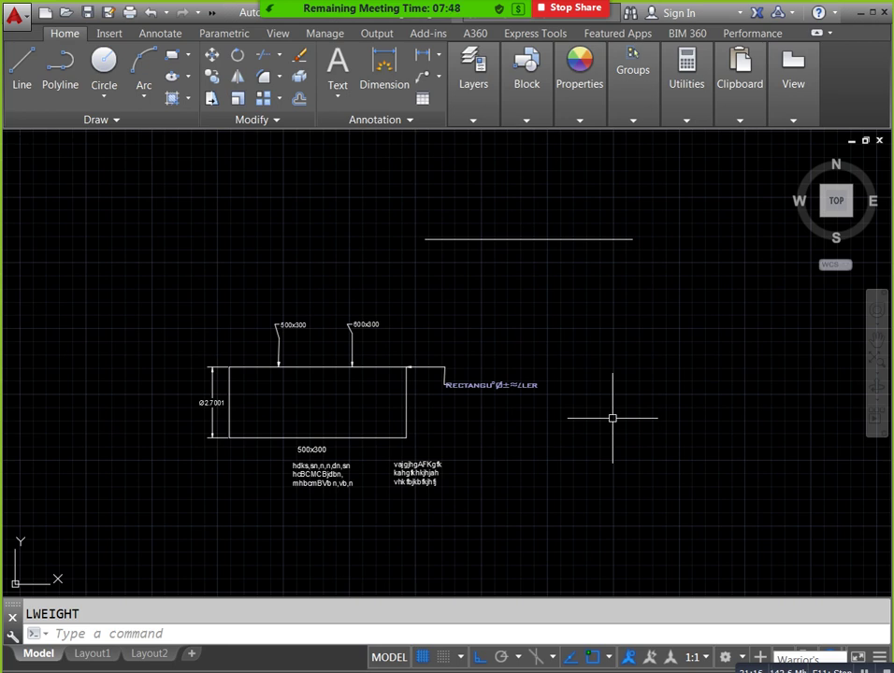
- Examine the lineweight list and the default lineweight choices in the lineweight settings, trying 0.30 mm, and close them without applying
{"action": "type", "text": "LW"}
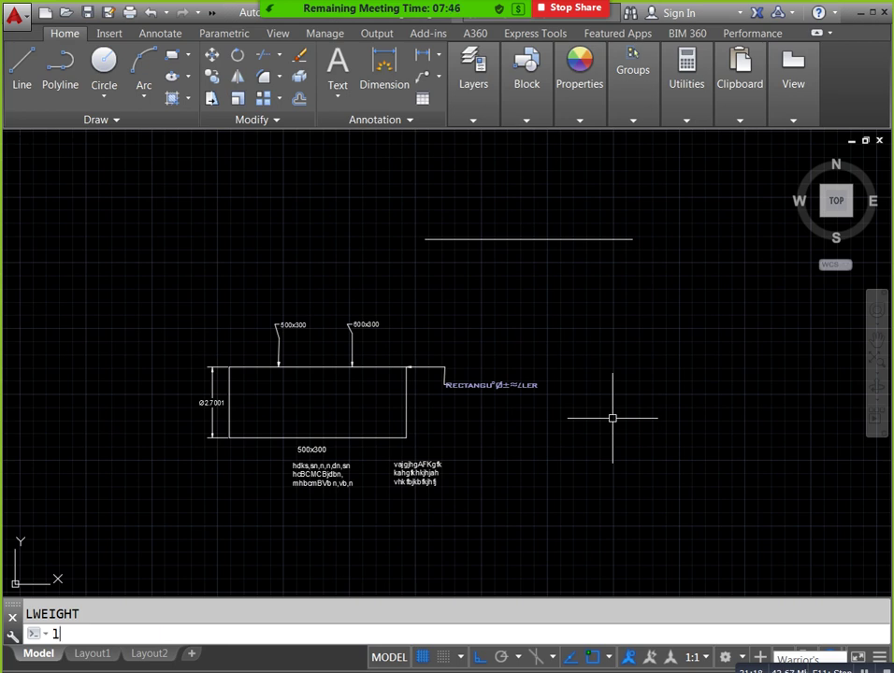
{"action": "key", "text": "Return"}
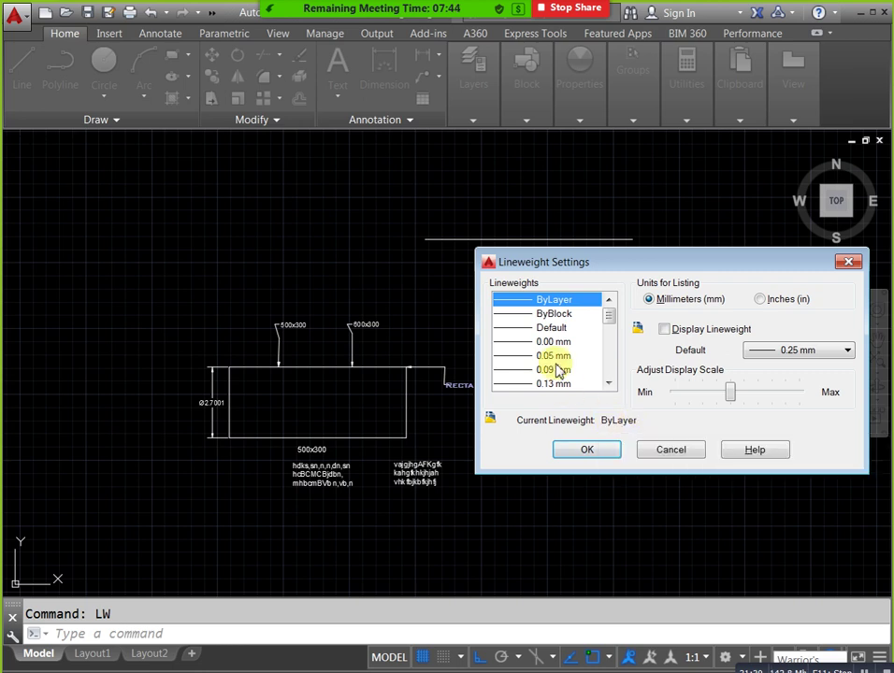
{"action": "scroll", "coordinate": [608, 329], "scroll_direction": "down", "scroll_amount": 2}
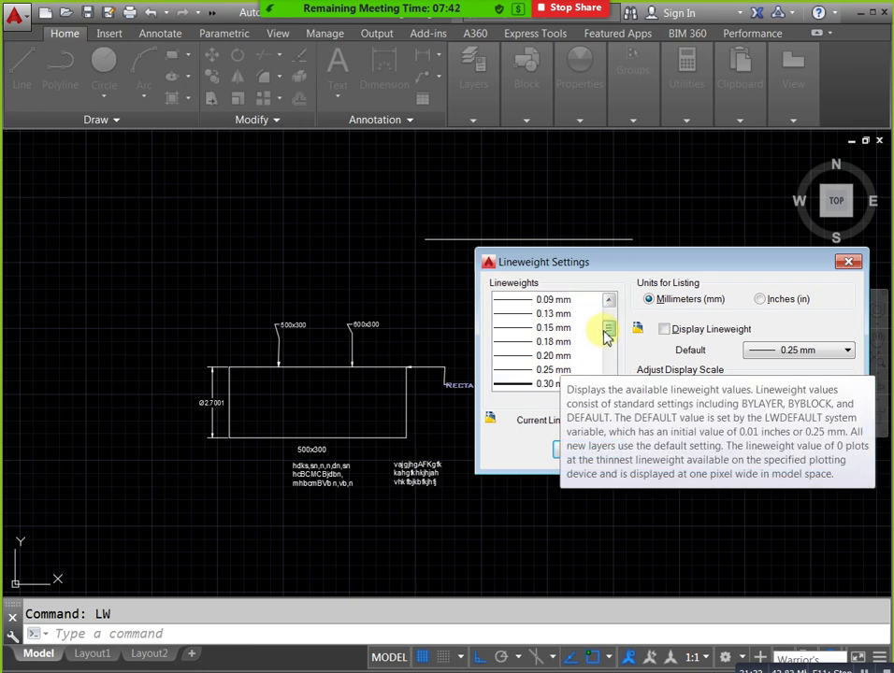
{"action": "left_click", "coordinate": [553, 369]}
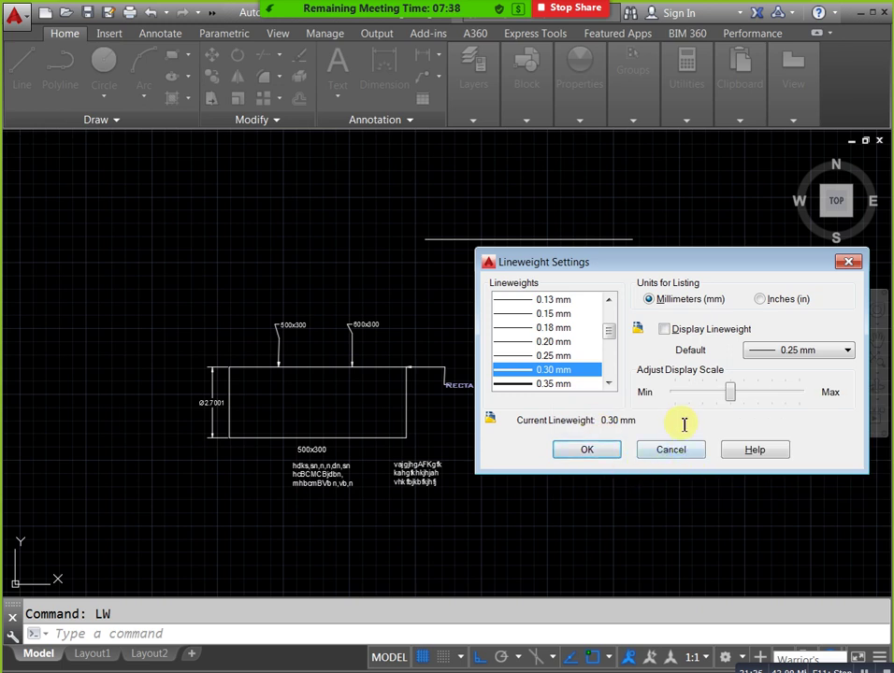
{"action": "left_click", "coordinate": [847, 354]}
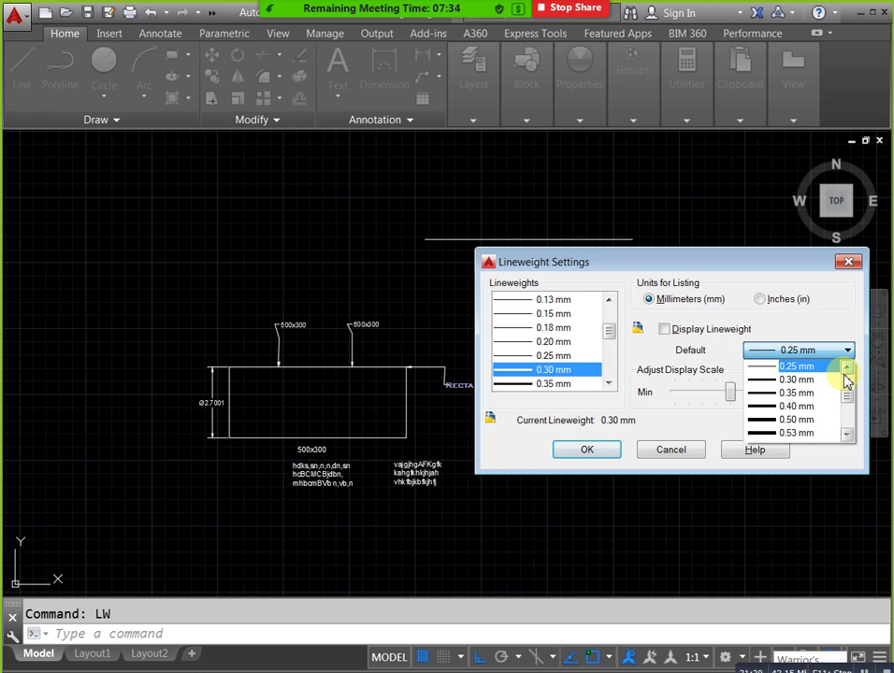
{"action": "left_click", "coordinate": [838, 485]}
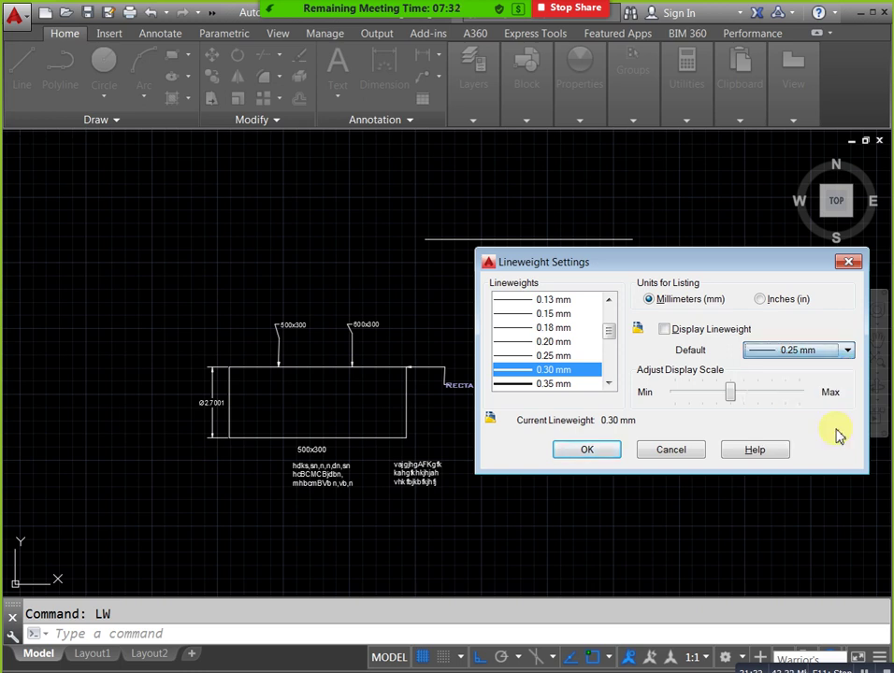
{"action": "left_click", "coordinate": [848, 262]}
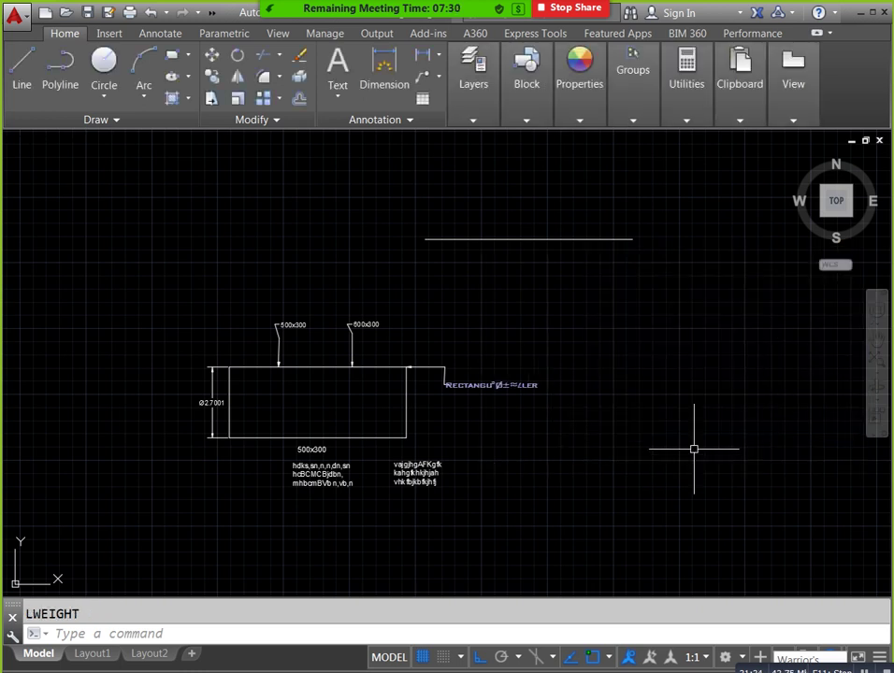